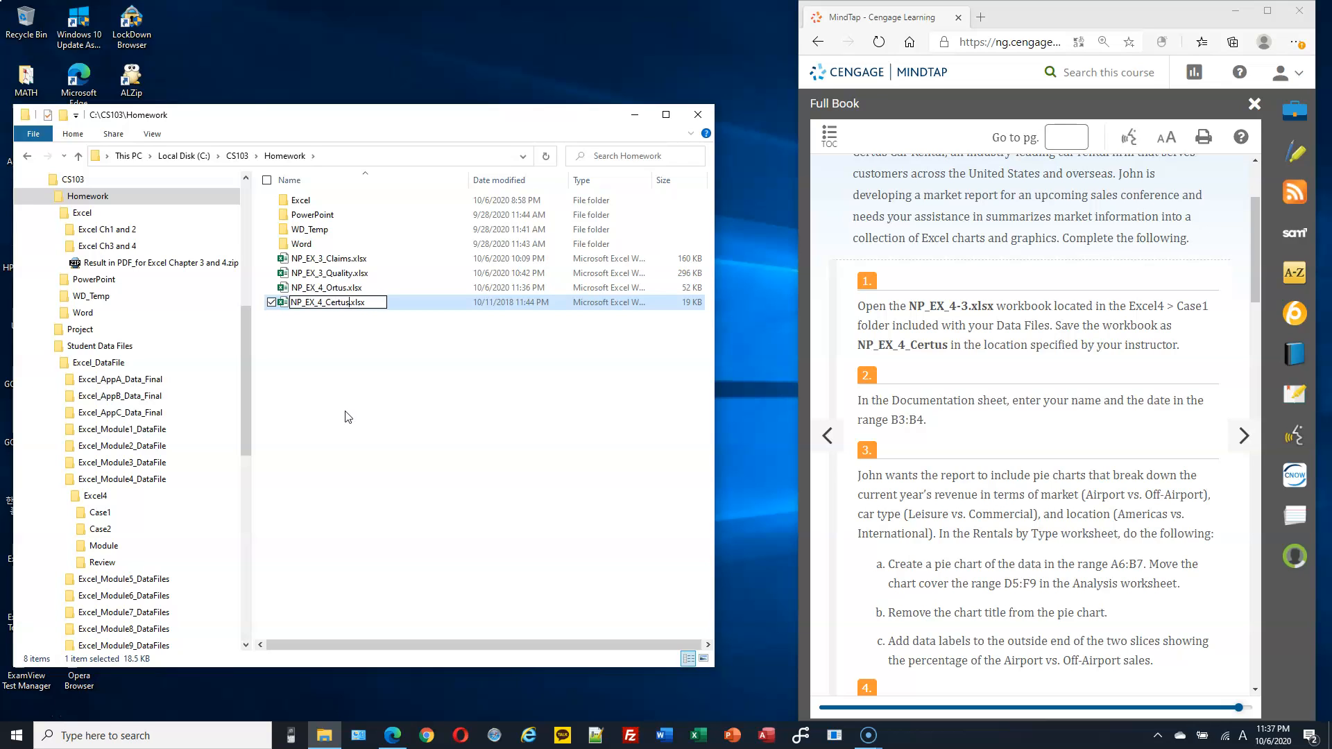
Name the workbook copy in the Homework folder NP_EX_4_Certus.xlsx and open it in Excel.
key(Return)
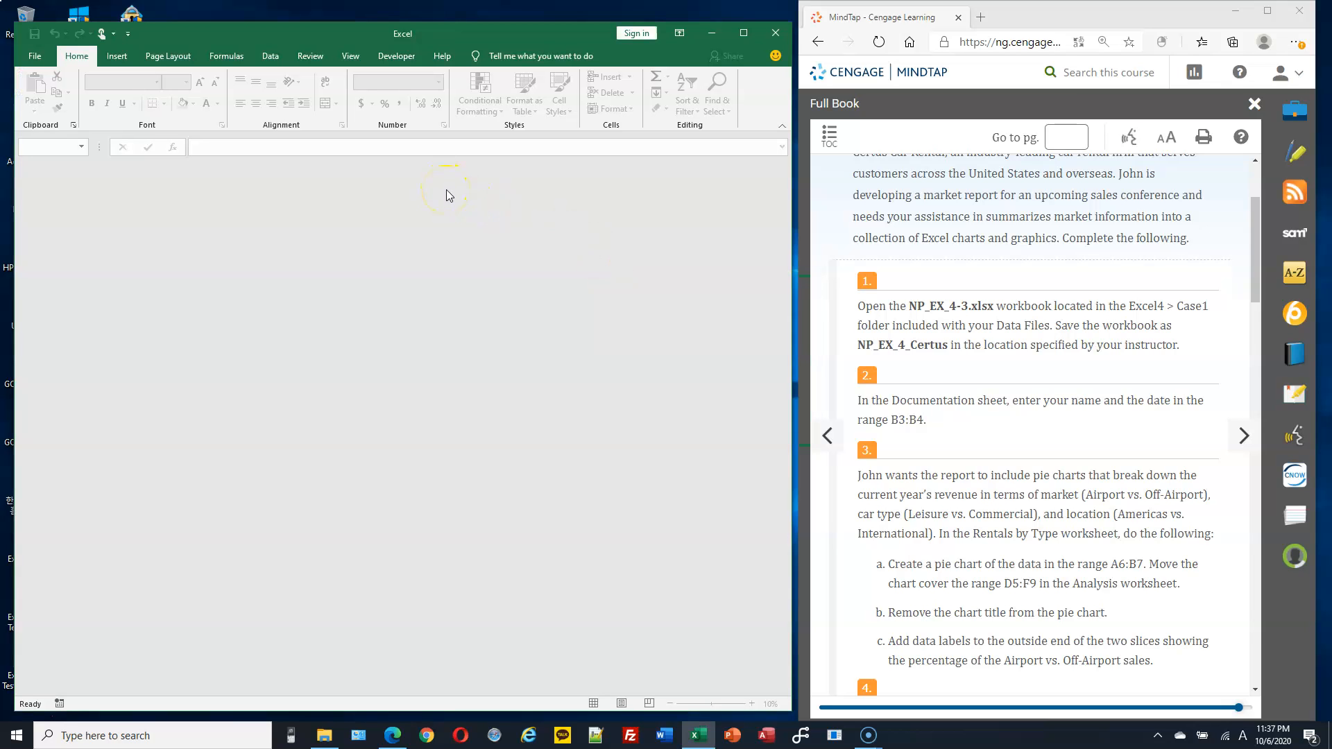
click(330, 741)
click(322, 288)
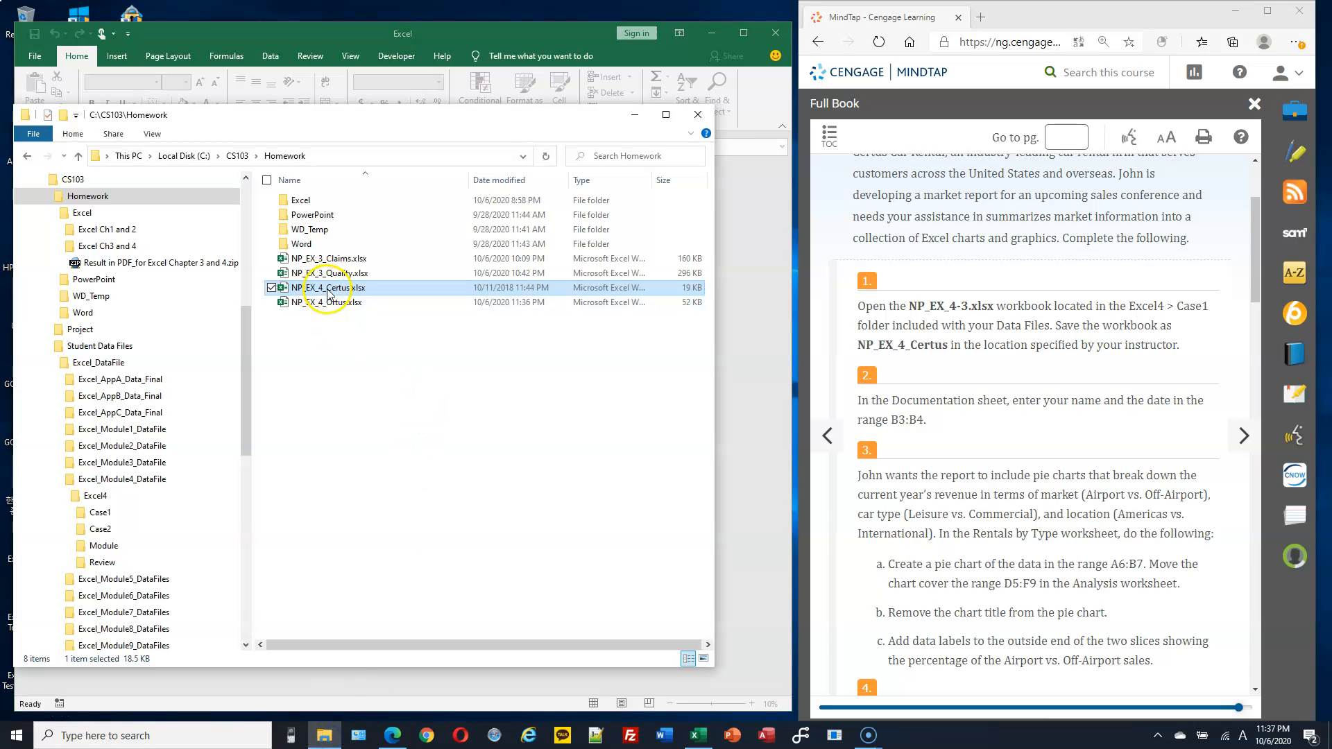
double_click(322, 288)
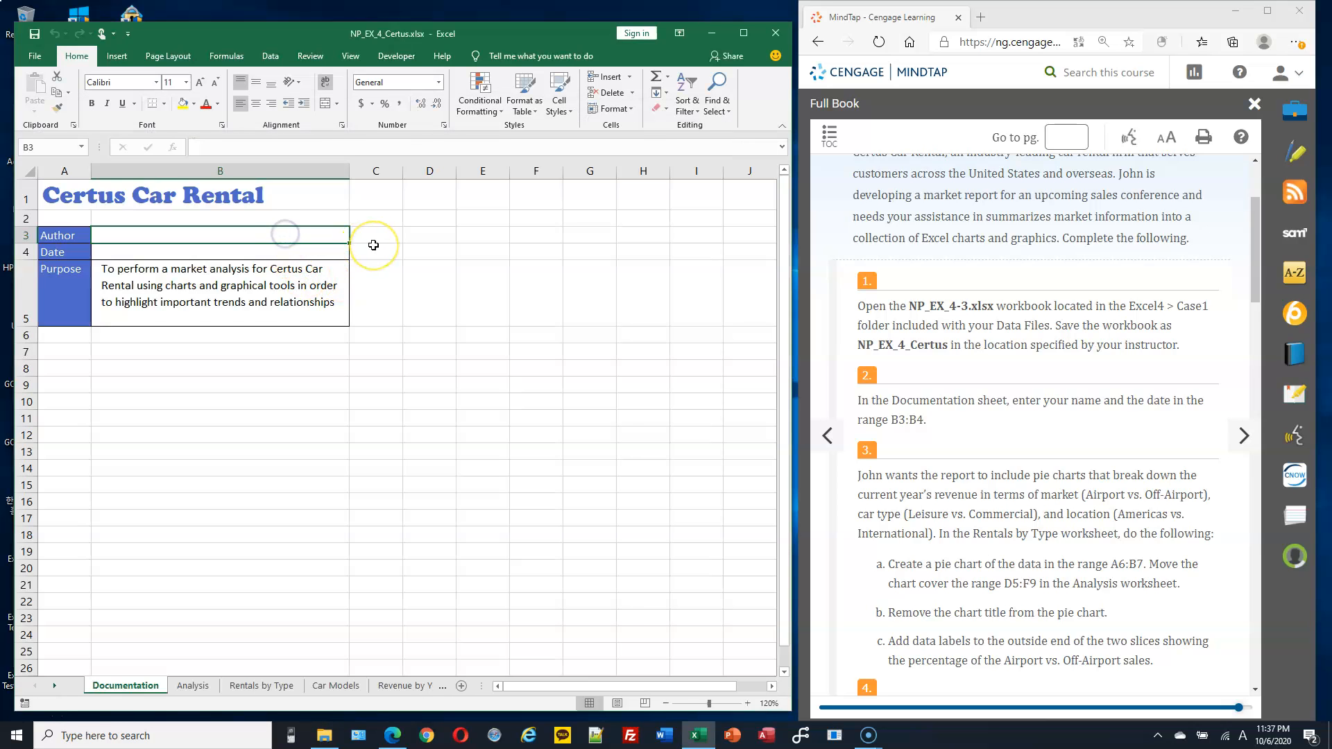
Enter the author's full name in cell B3 and the current date in B4 with the TODAY function.
text(Sean Pak)
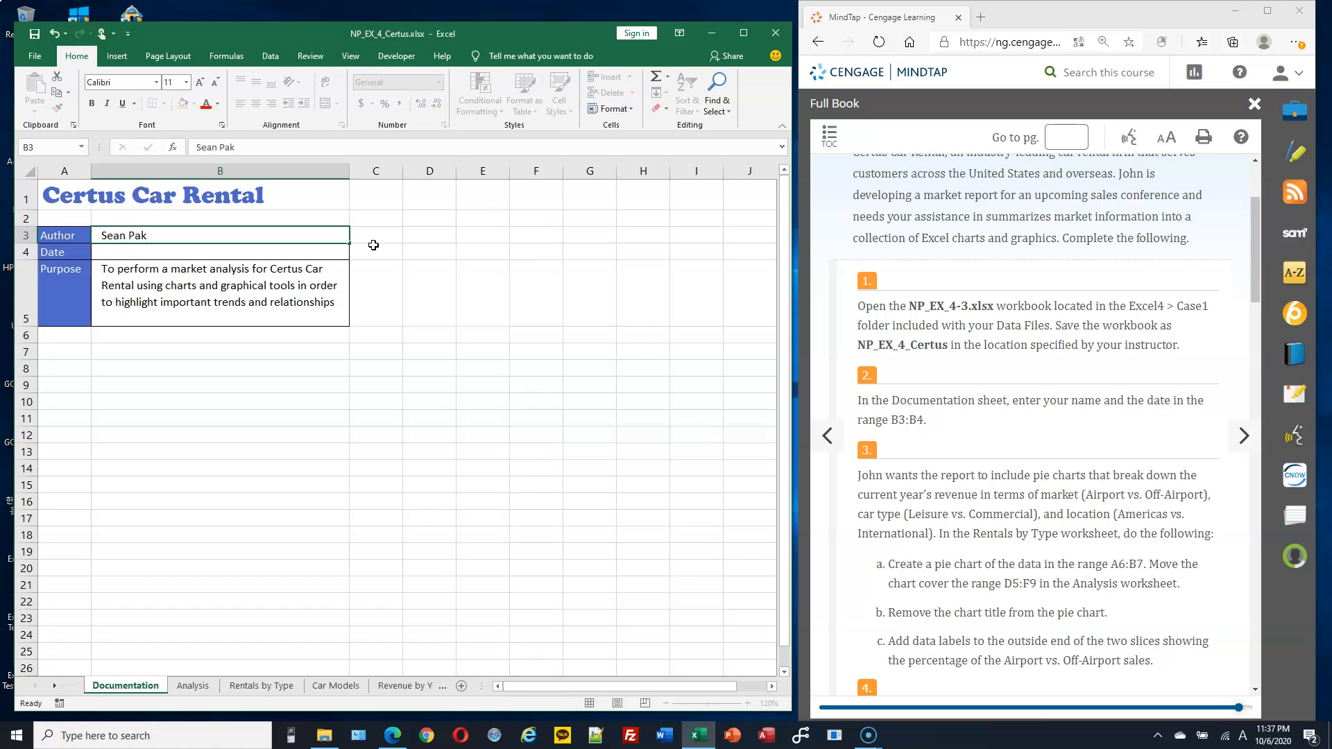
key(Return)
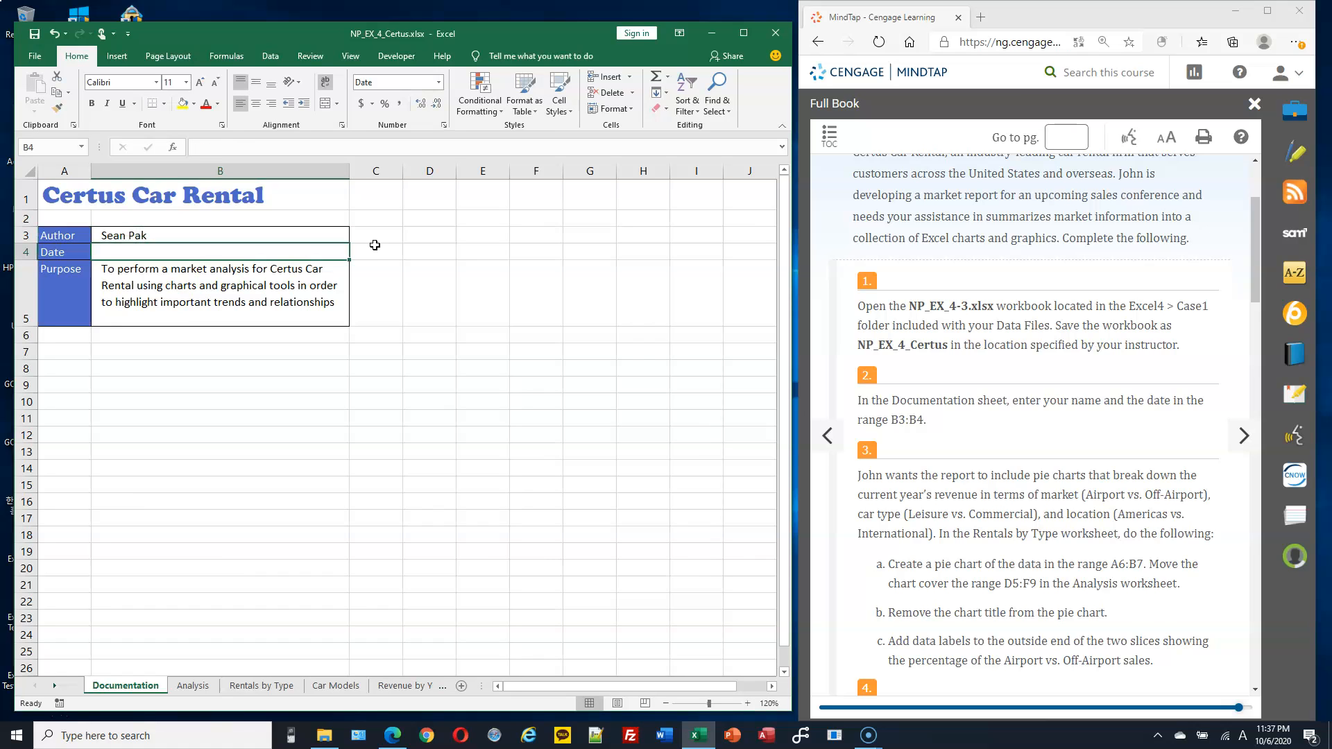
click(225, 56)
click(172, 109)
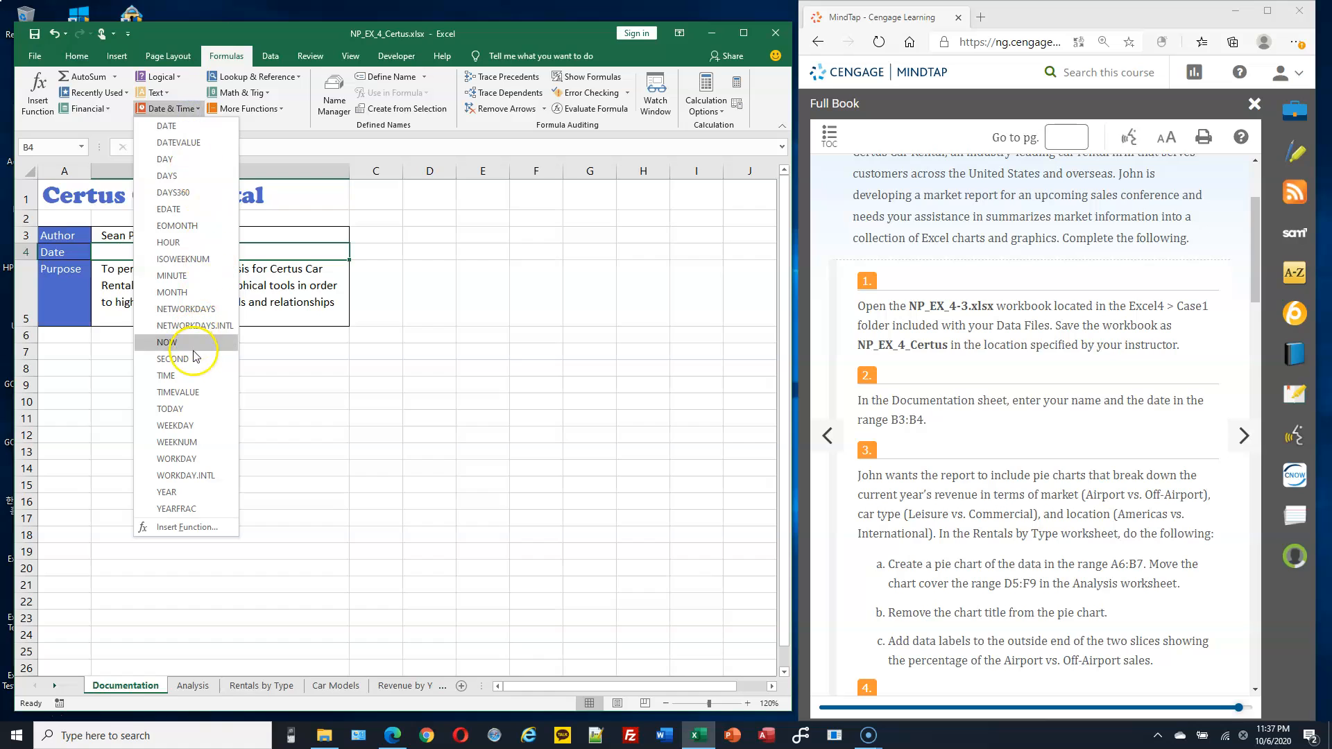
click(193, 412)
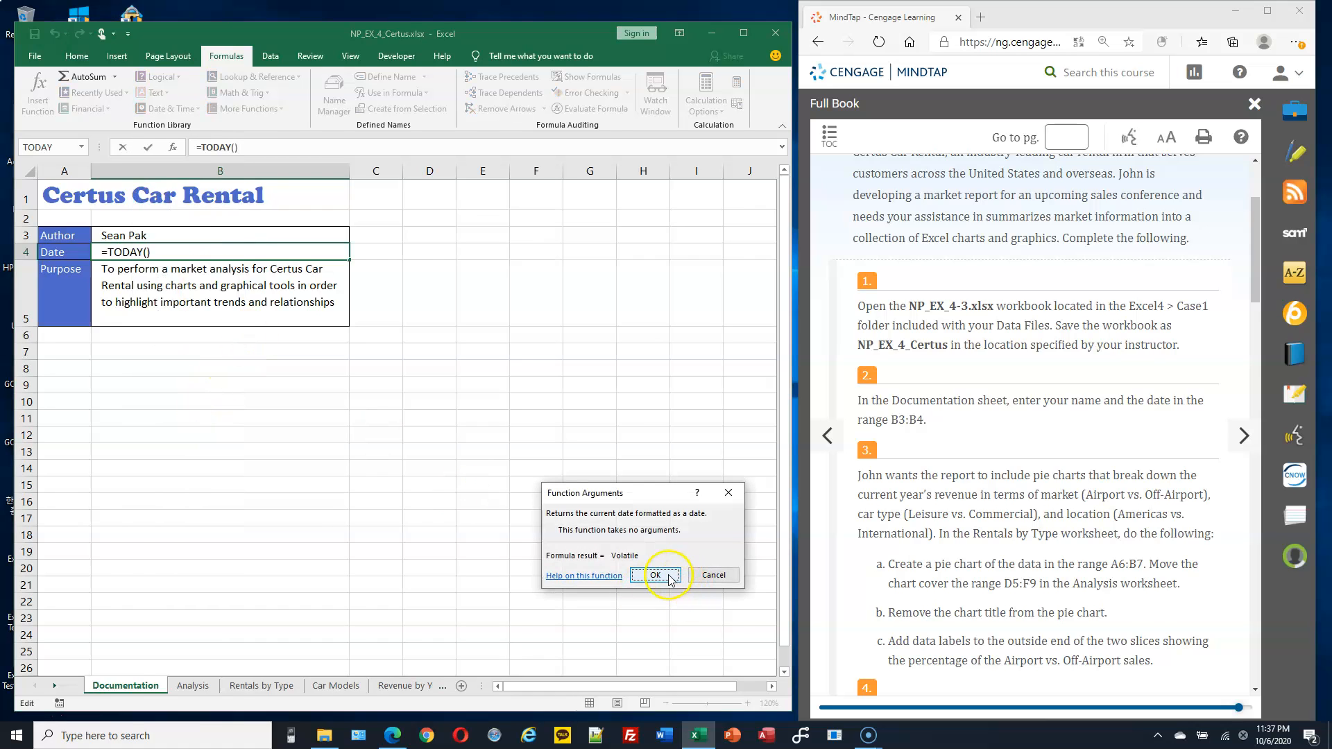
click(655, 575)
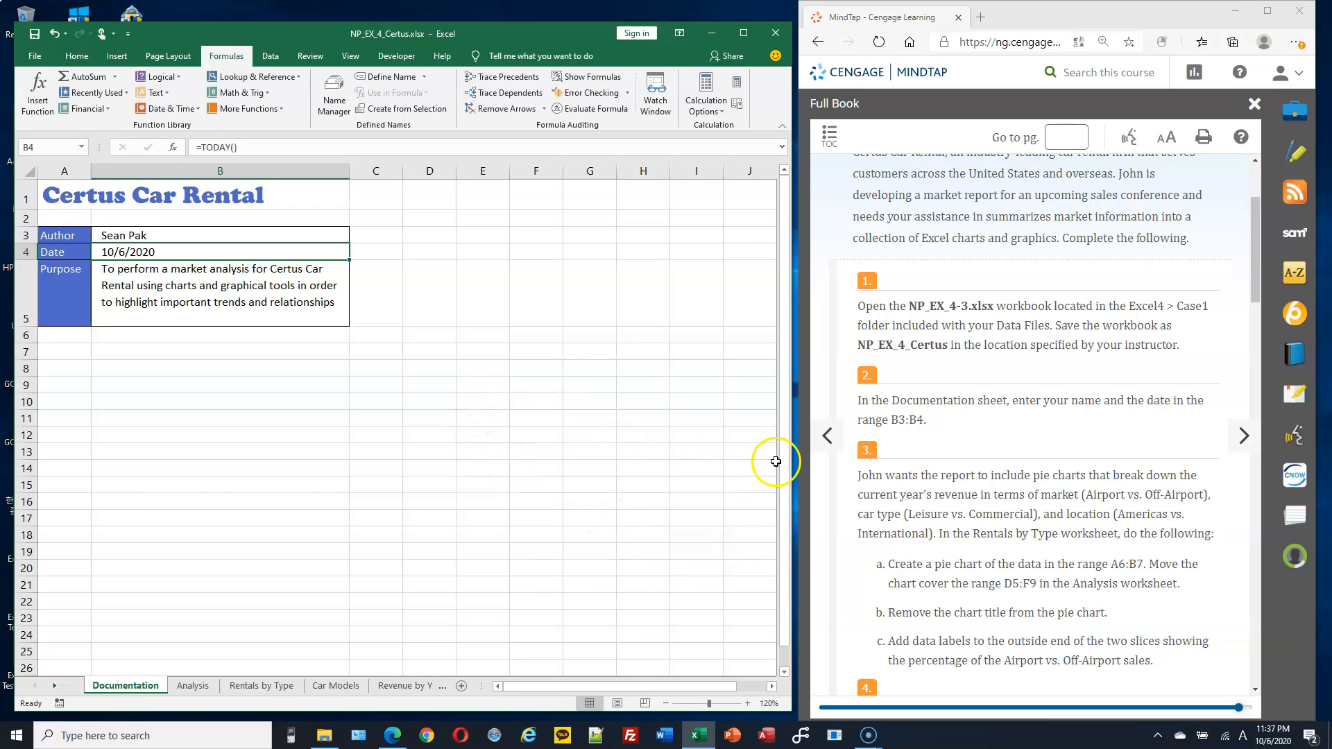
Read instruction 3 of the assignment and open the Rentals by Type worksheet with more sheet names in view.
scroll(930, 451, down, 4)
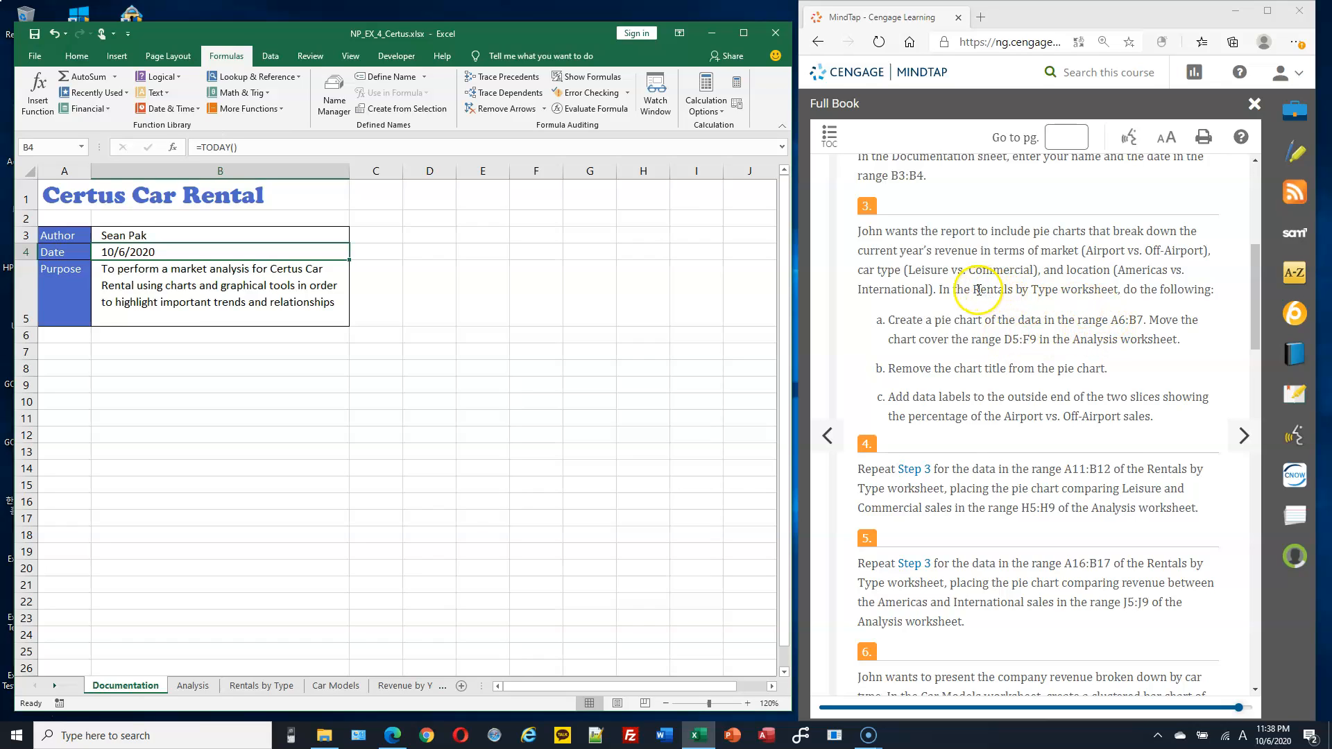
drag(956, 290, 1063, 292)
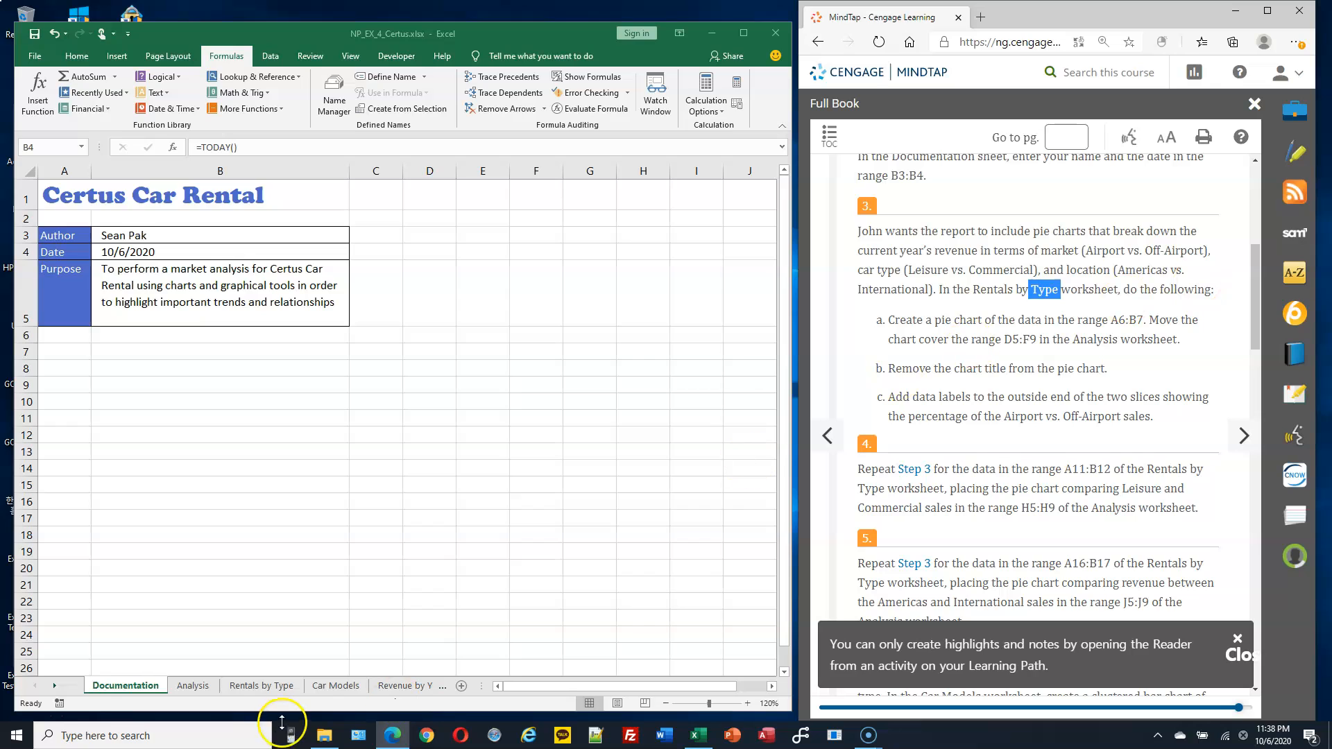
click(275, 692)
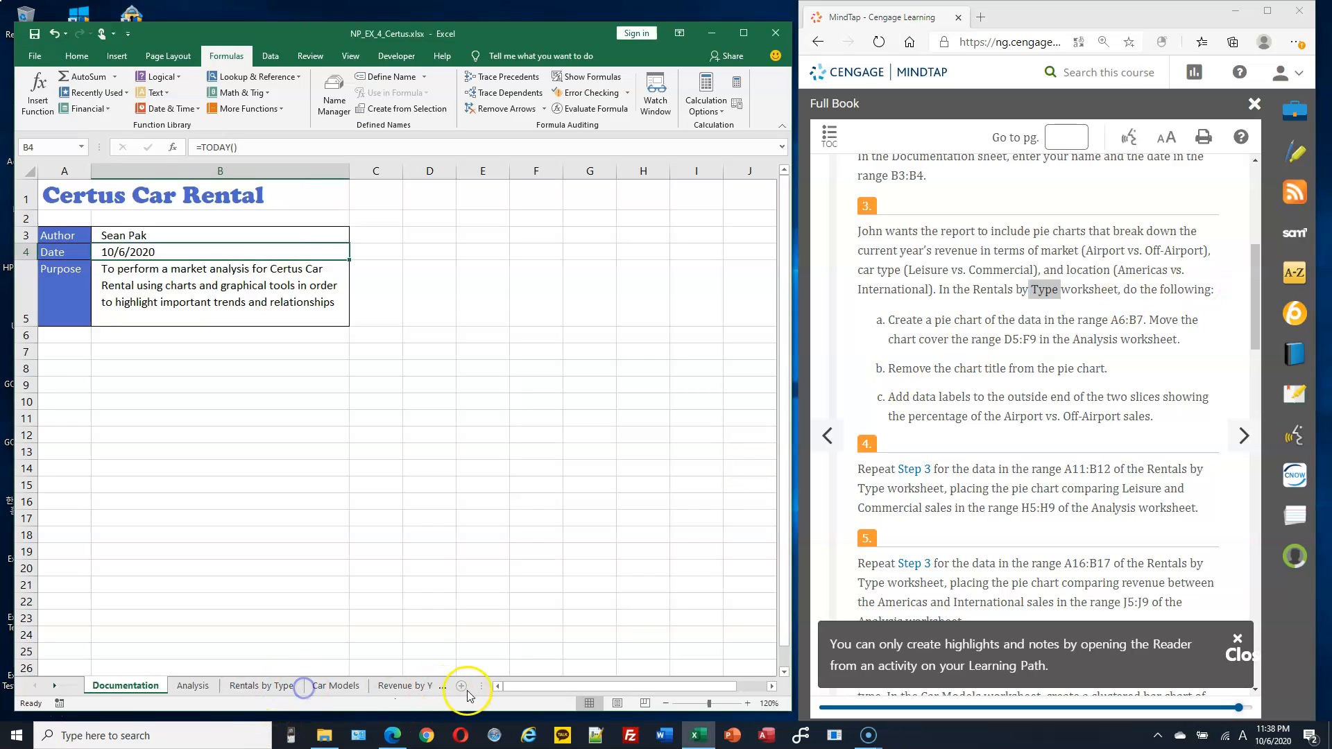
drag(480, 686, 598, 686)
click(250, 687)
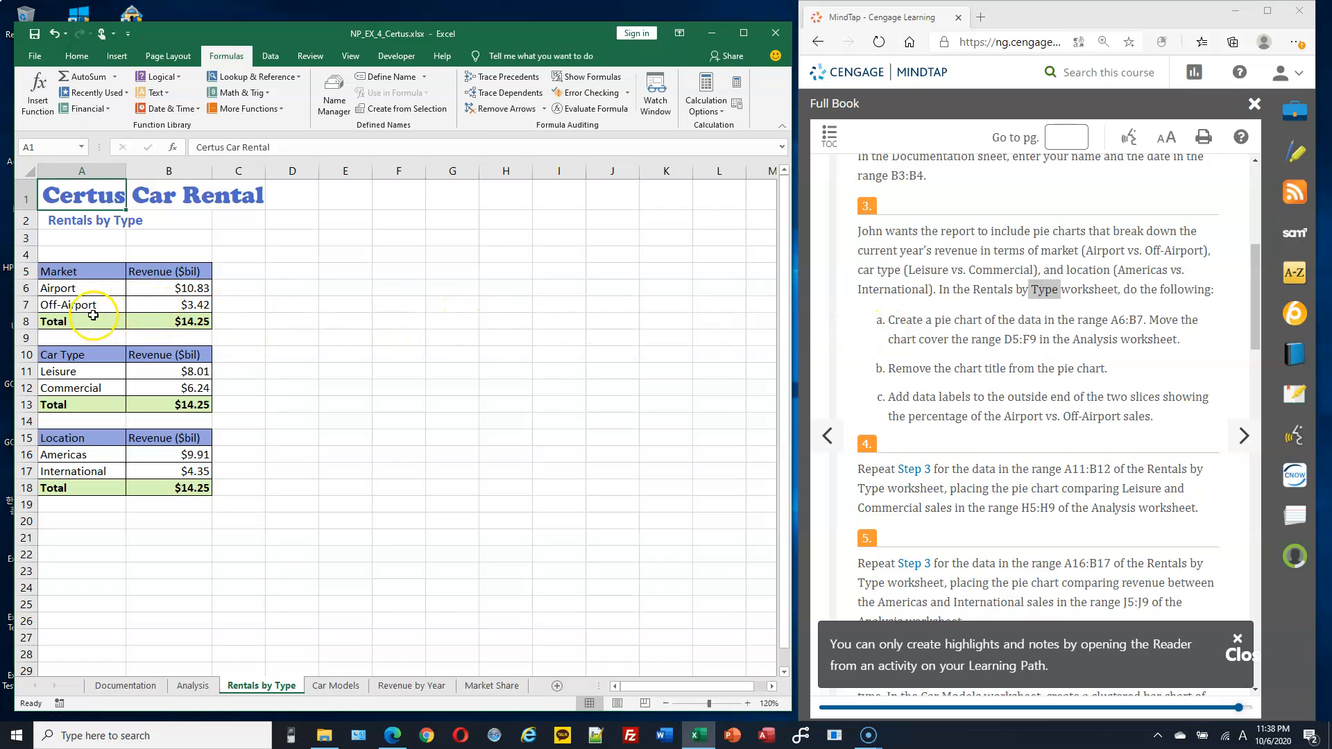
Insert a 2-D pie chart of the Airport and Off-Airport revenue data in the range A6:B7.
drag(75, 285, 152, 313)
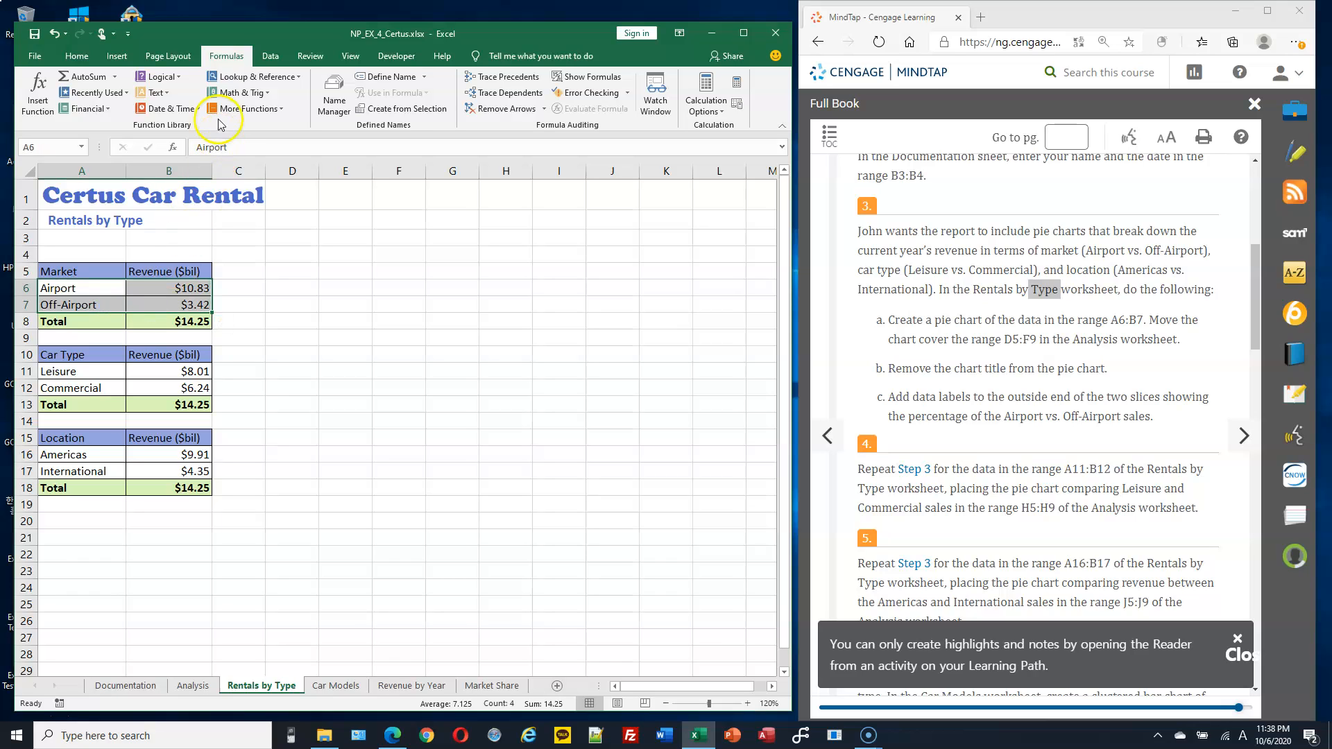
ctrl+scroll(334, 333, up, 4)
ctrl+scroll(333, 333, up, 1)
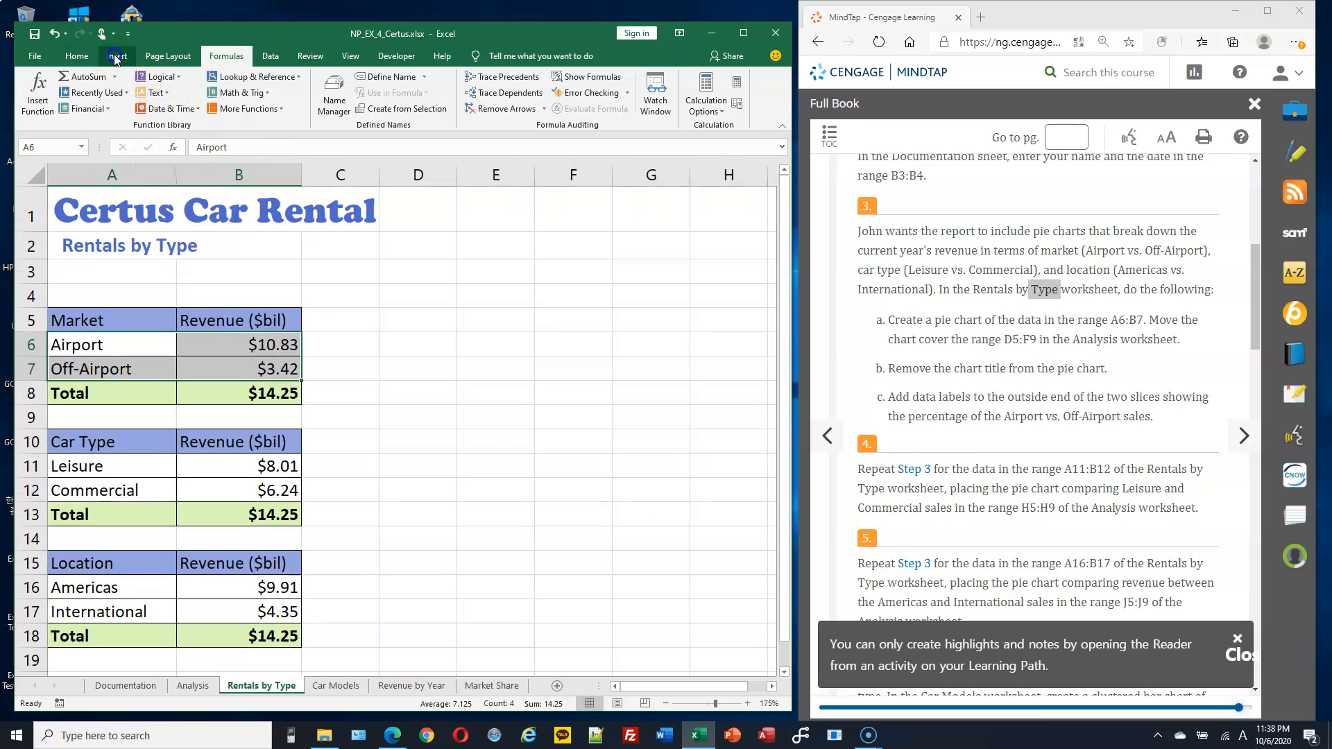
click(115, 57)
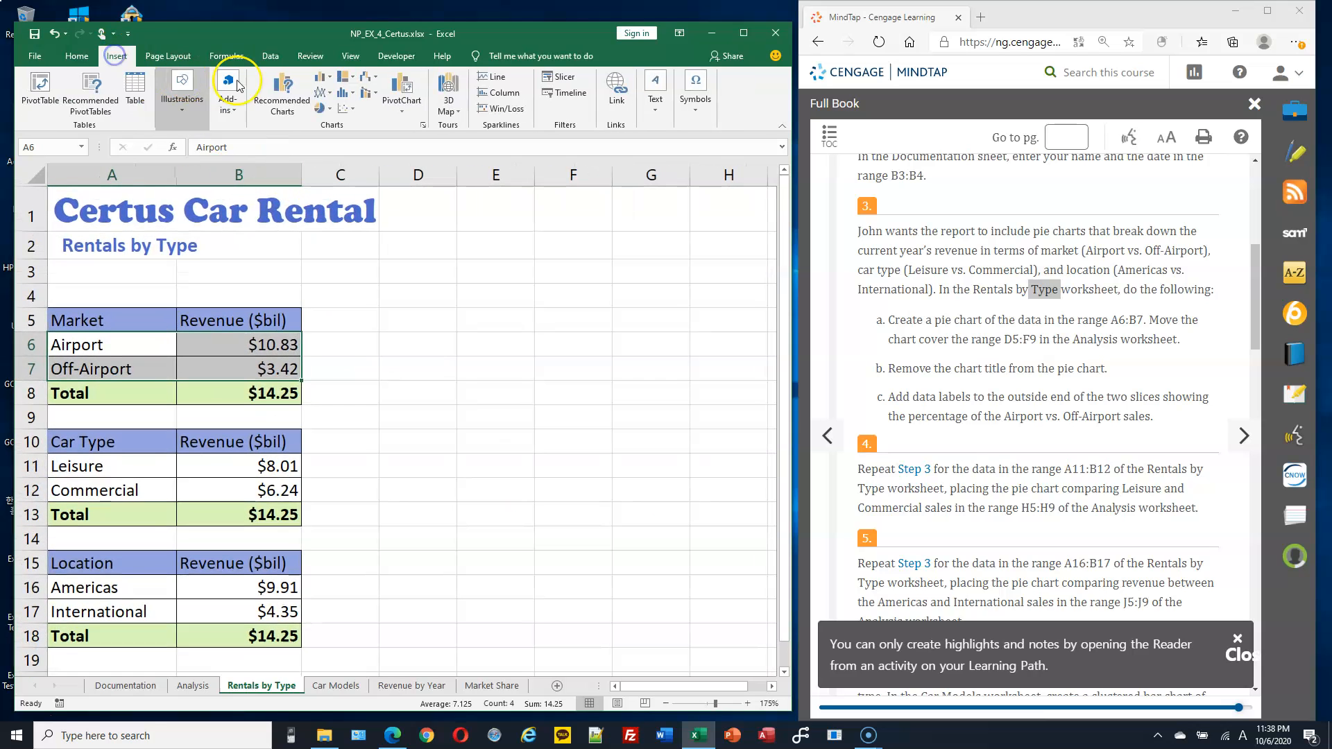
click(323, 109)
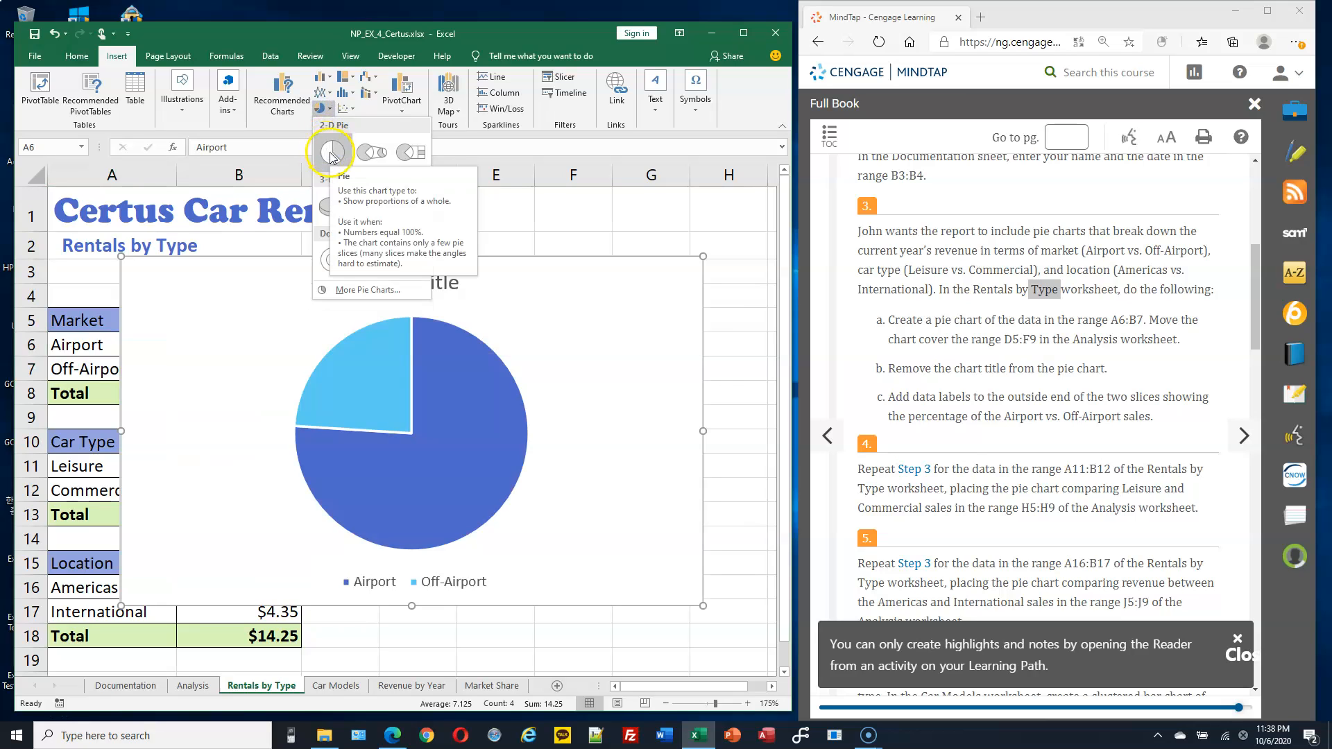
click(331, 153)
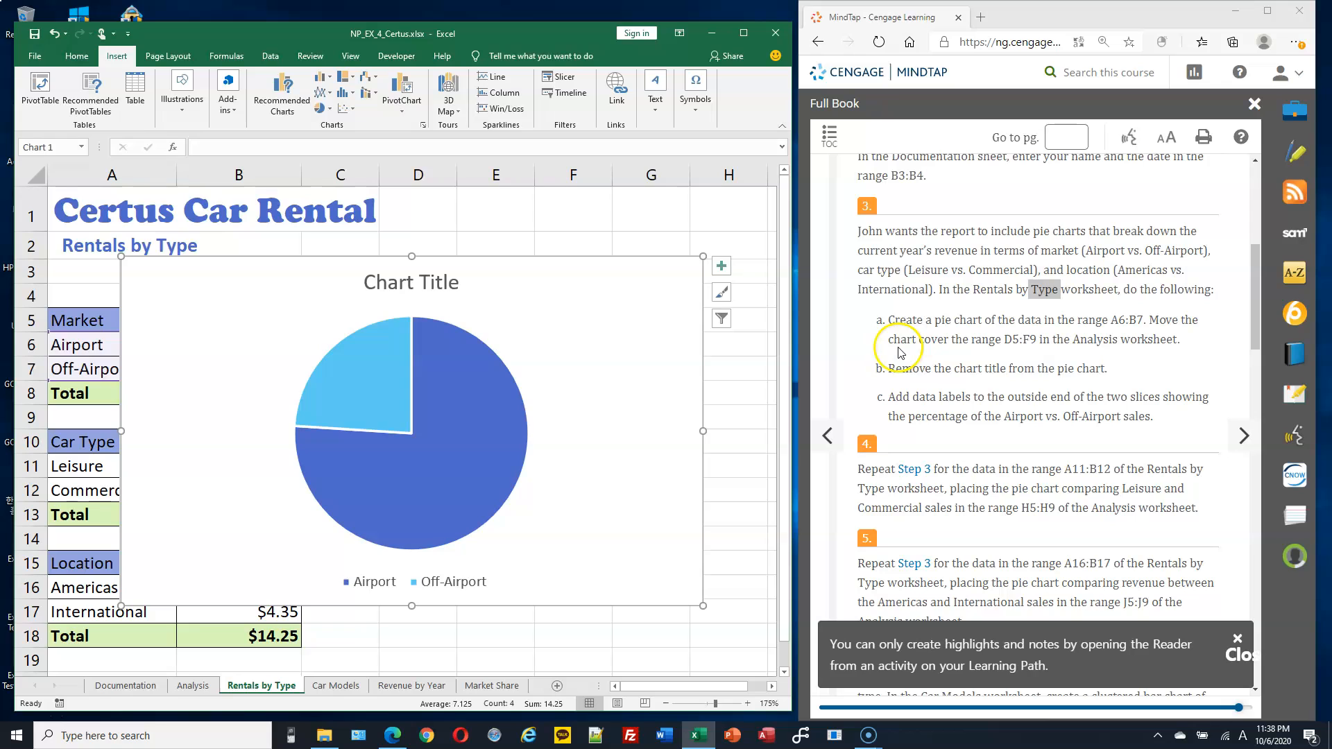
Move the pie chart to the Analysis worksheet as an object and fit it over the range D5:F9.
click(660, 277)
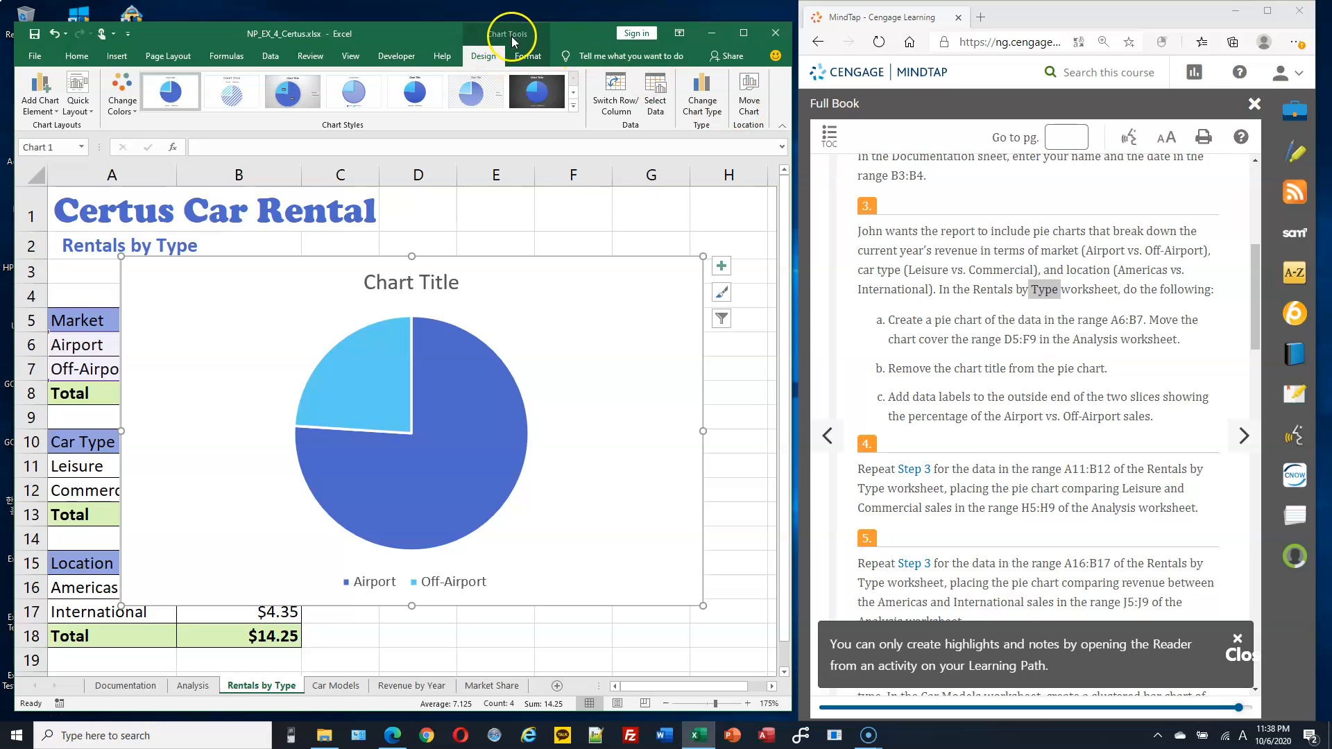
click(750, 97)
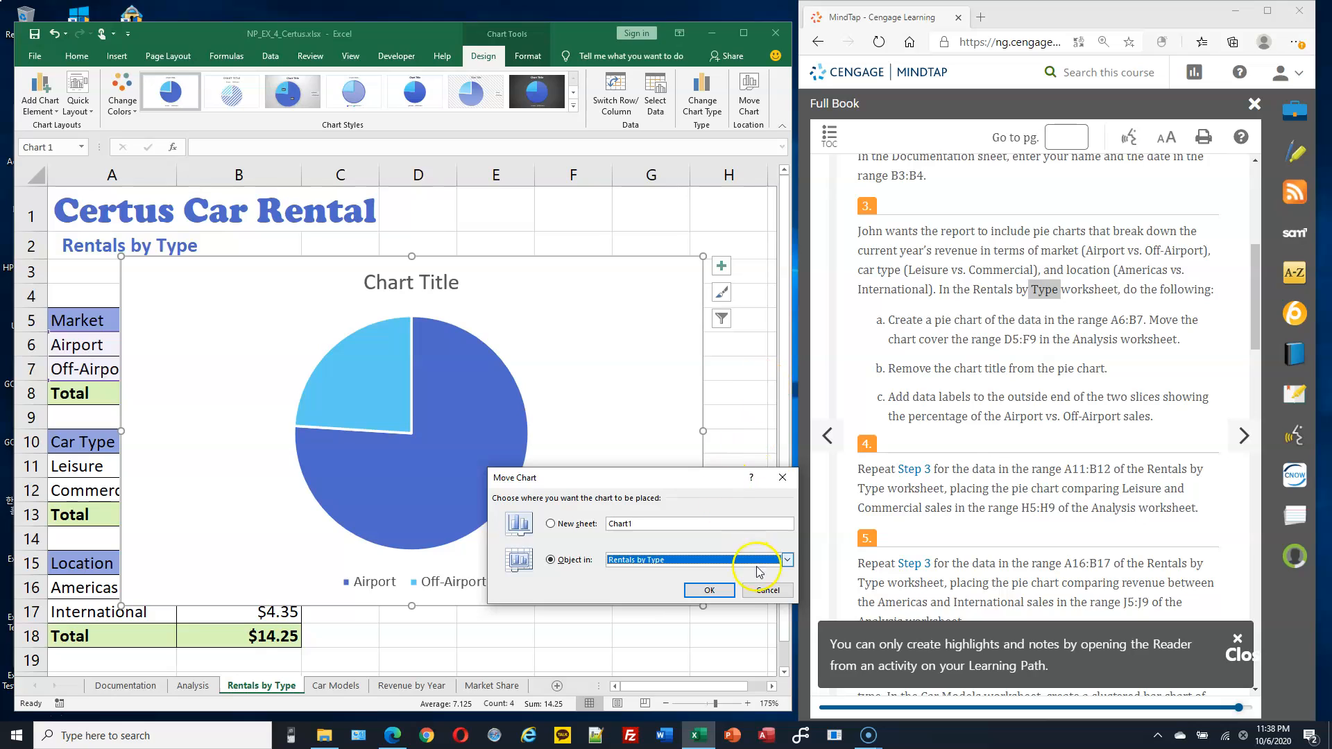
click(785, 560)
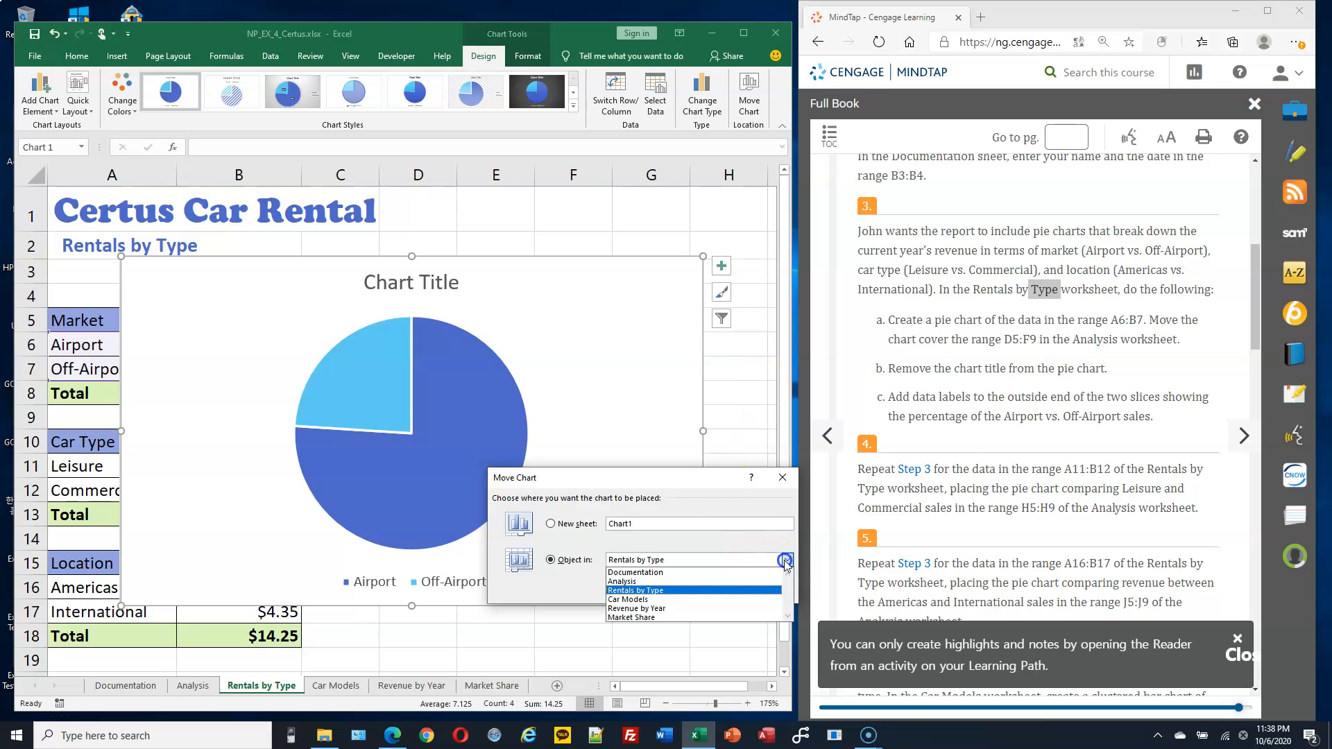
click(750, 582)
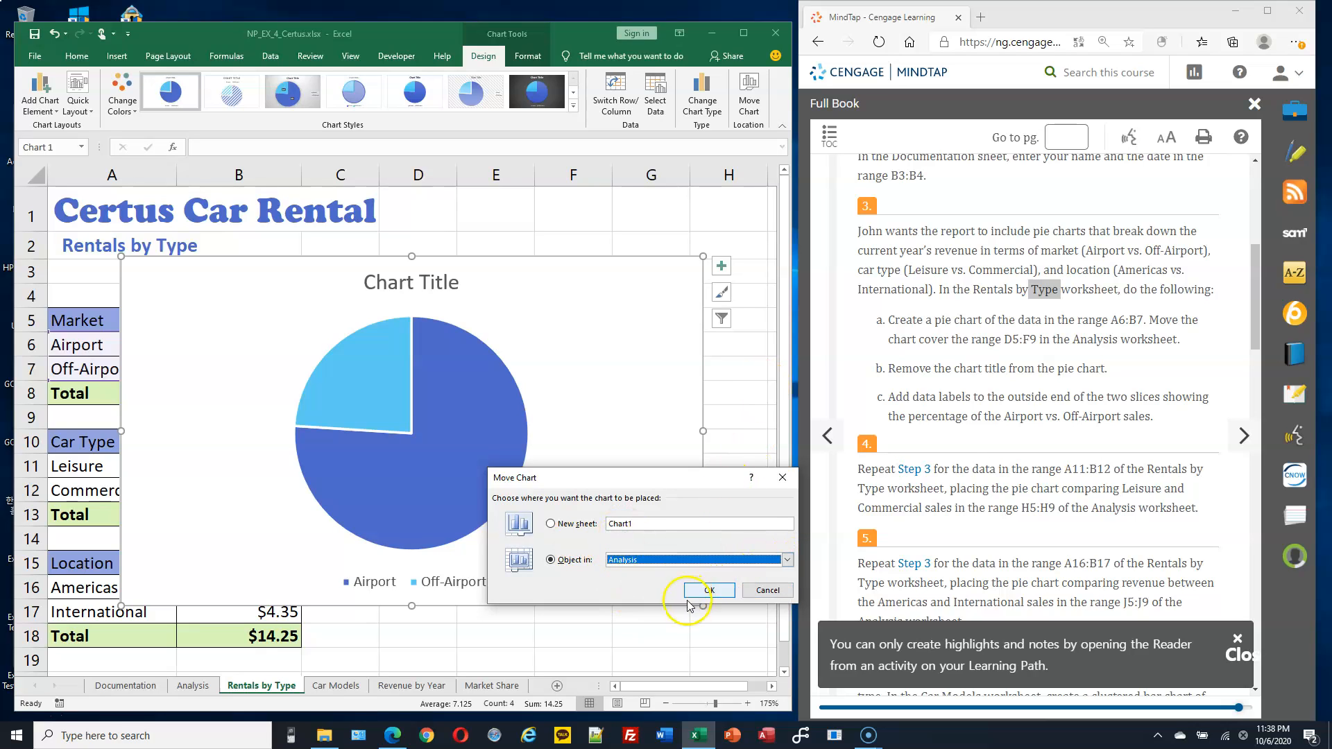
click(709, 590)
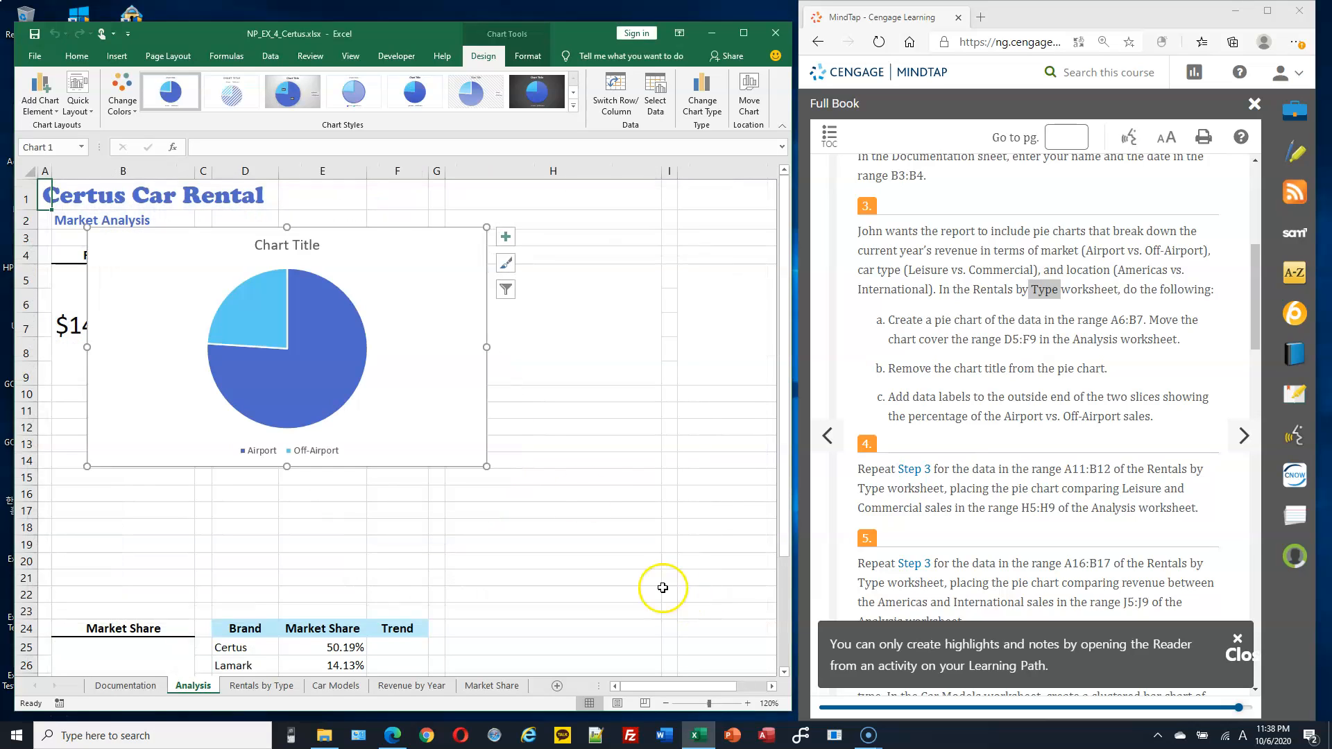
drag(102, 242, 225, 276)
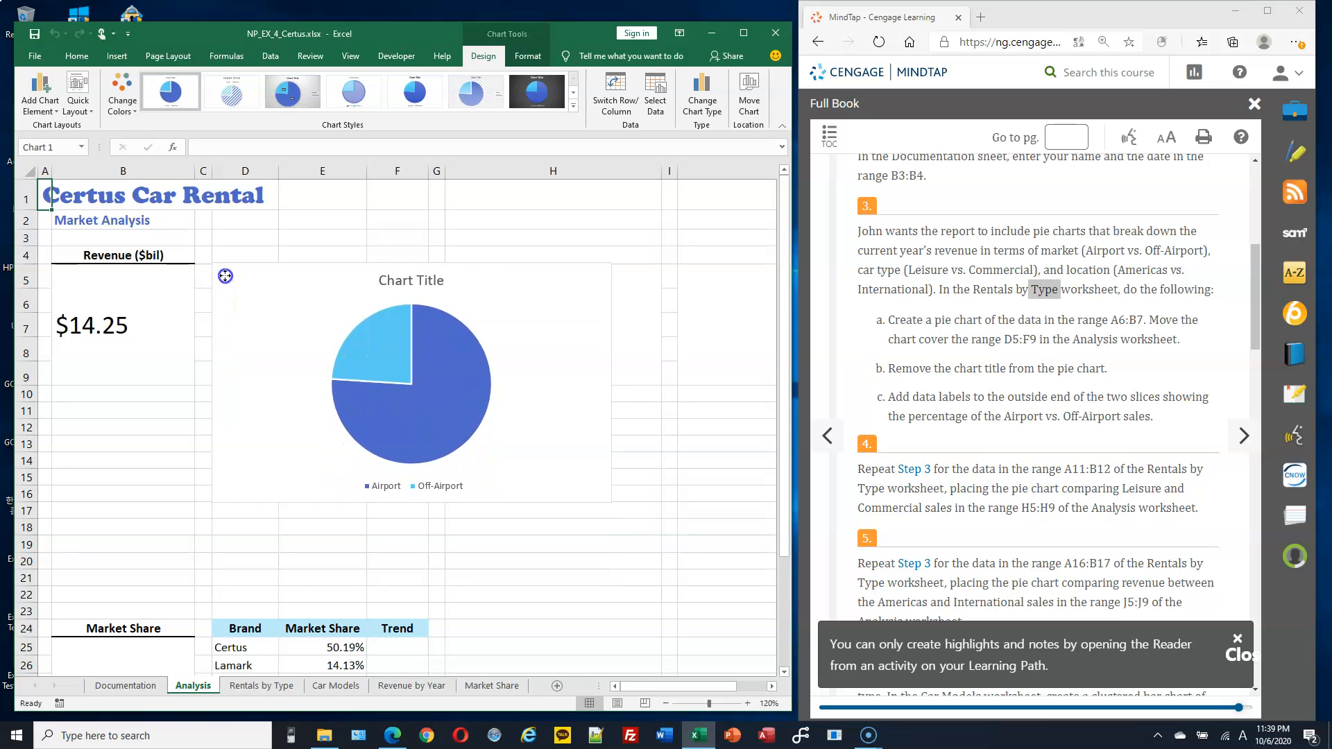
drag(611, 501, 431, 387)
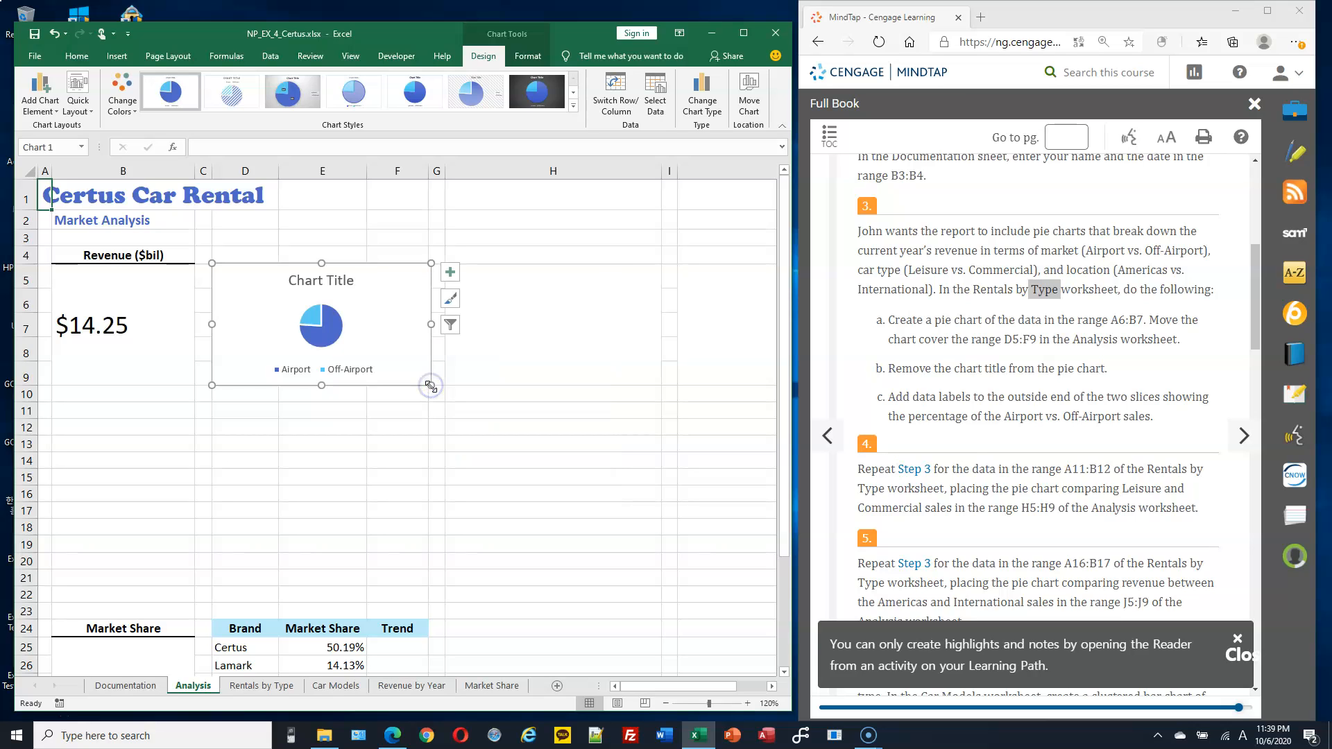
Remove the pie chart's title and add data labels at the Outside End position of its slices.
scroll(447, 400, up, 2)
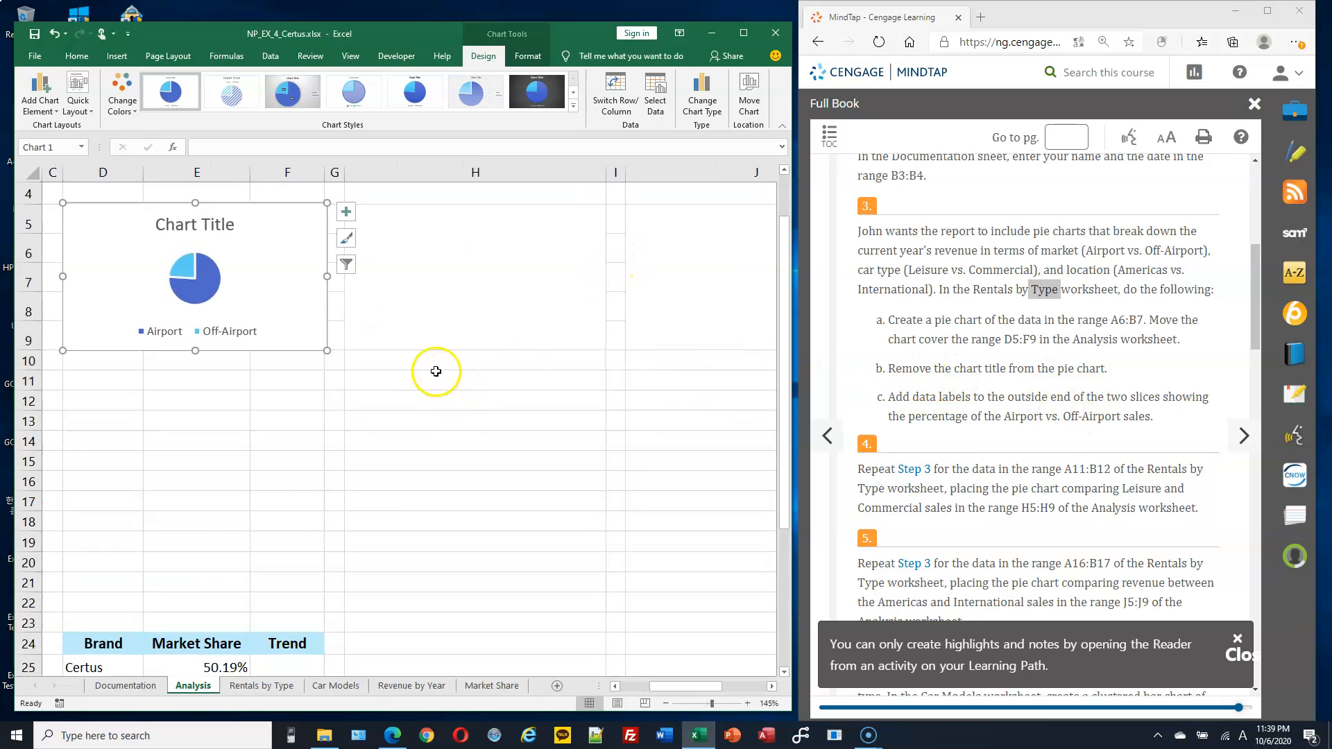
click(46, 95)
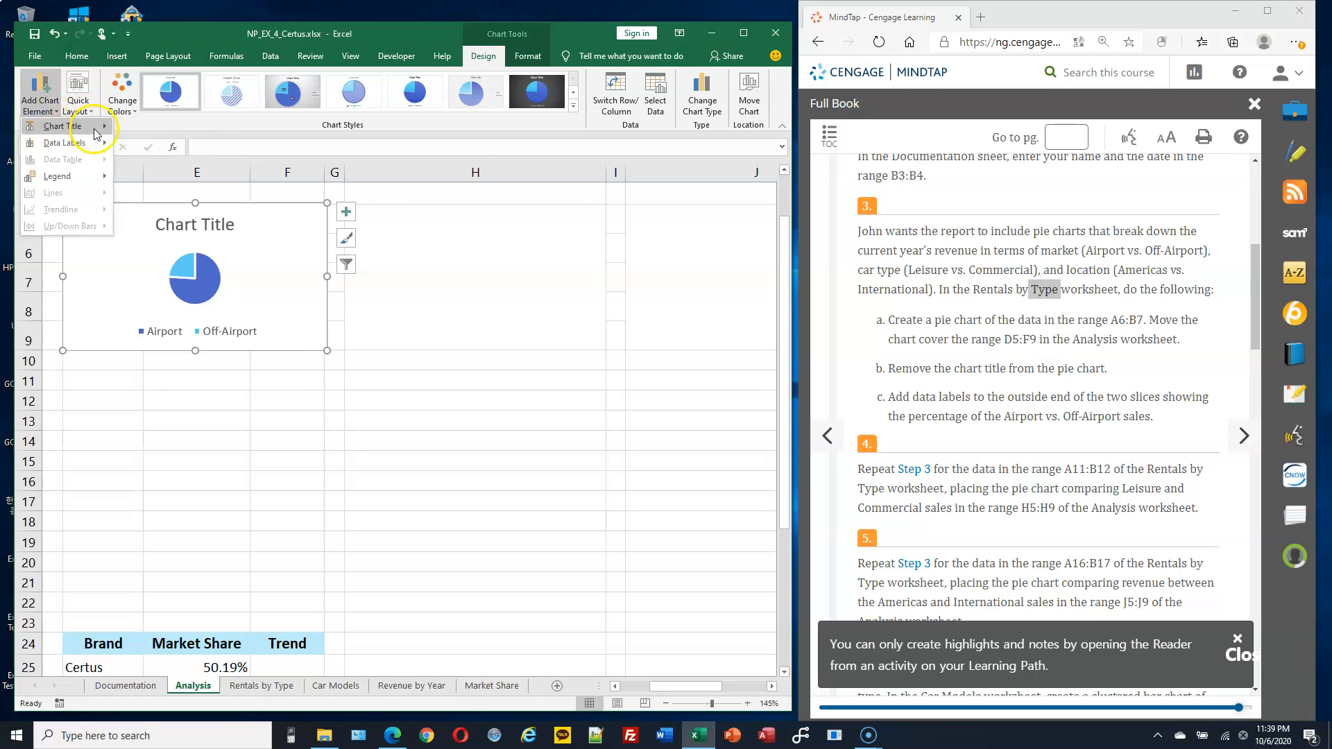
mouse_move(95, 129)
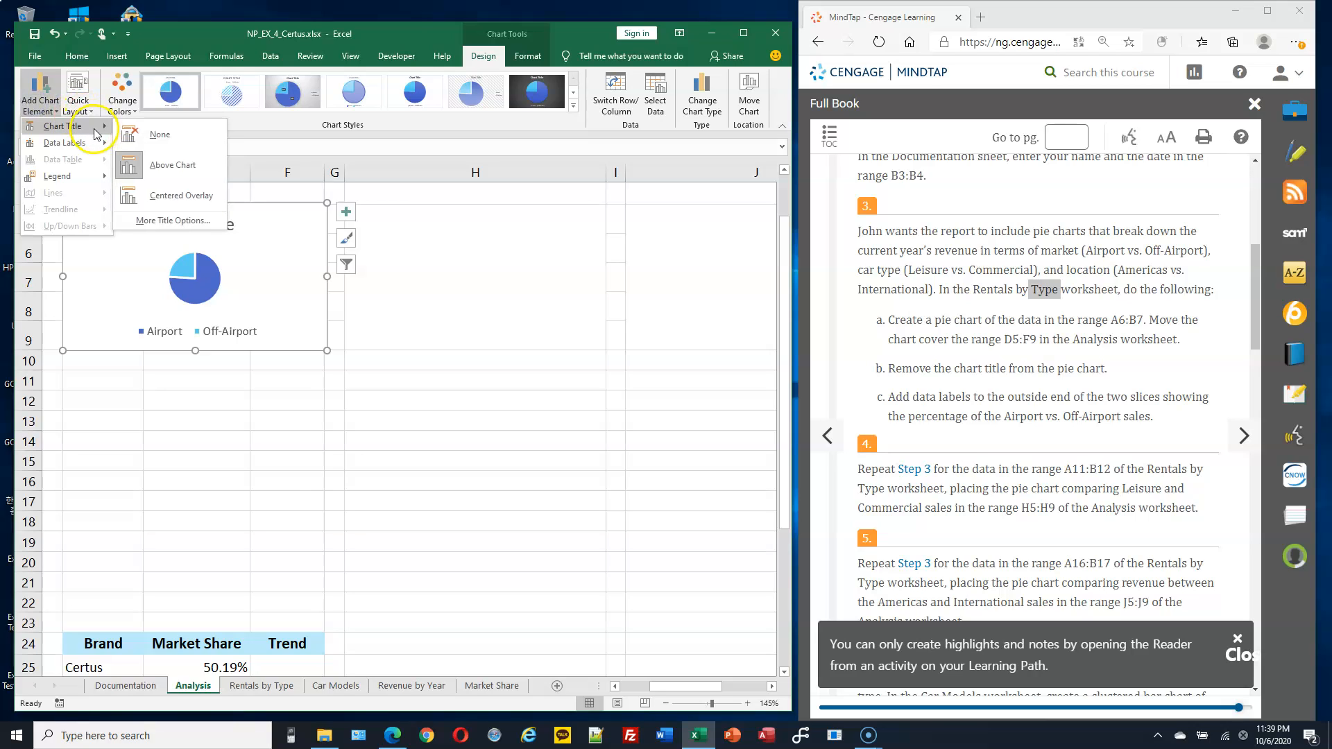
click(159, 131)
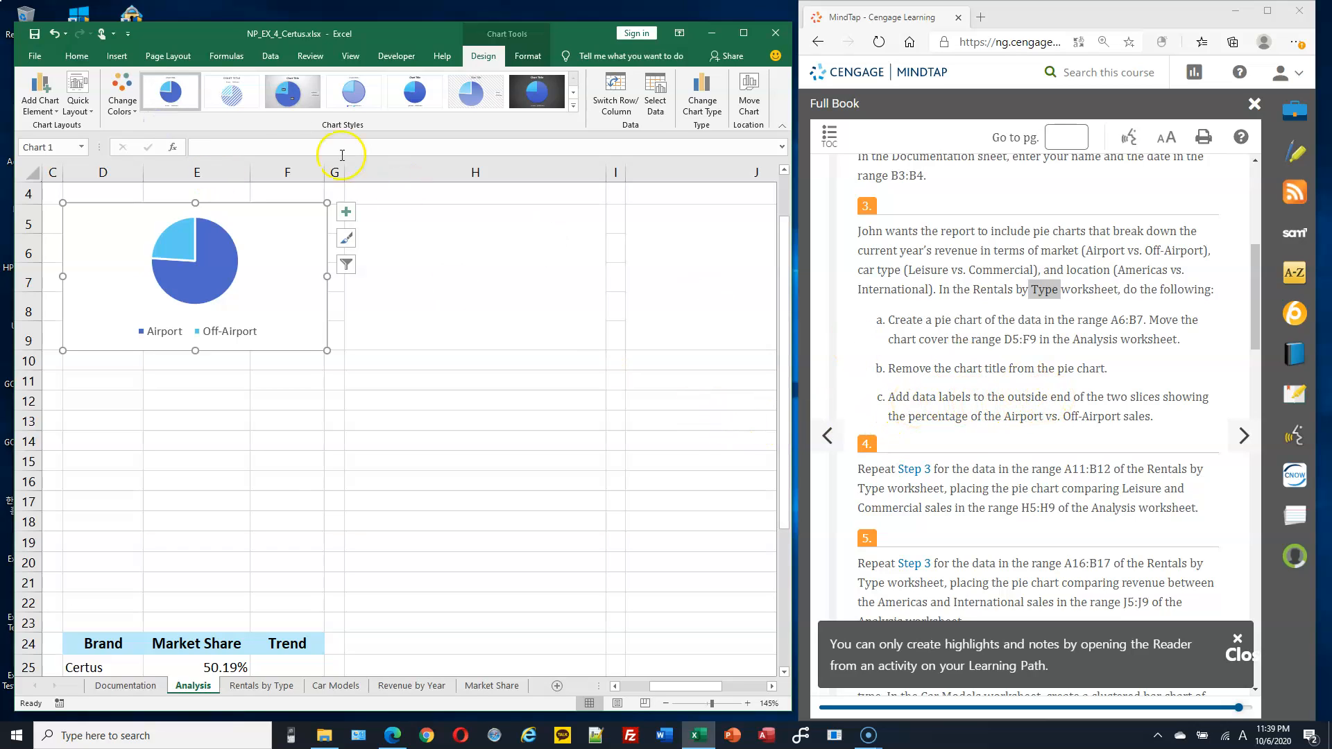
click(40, 101)
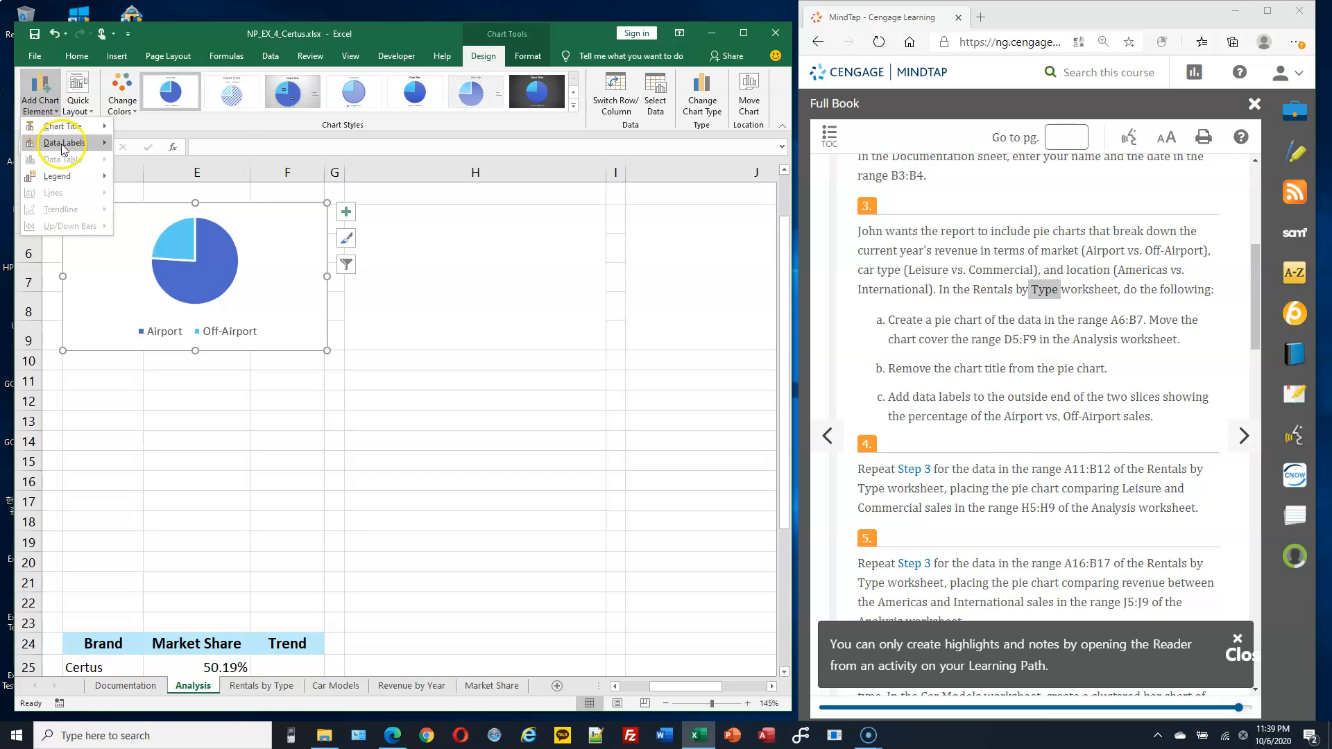
mouse_move(66, 147)
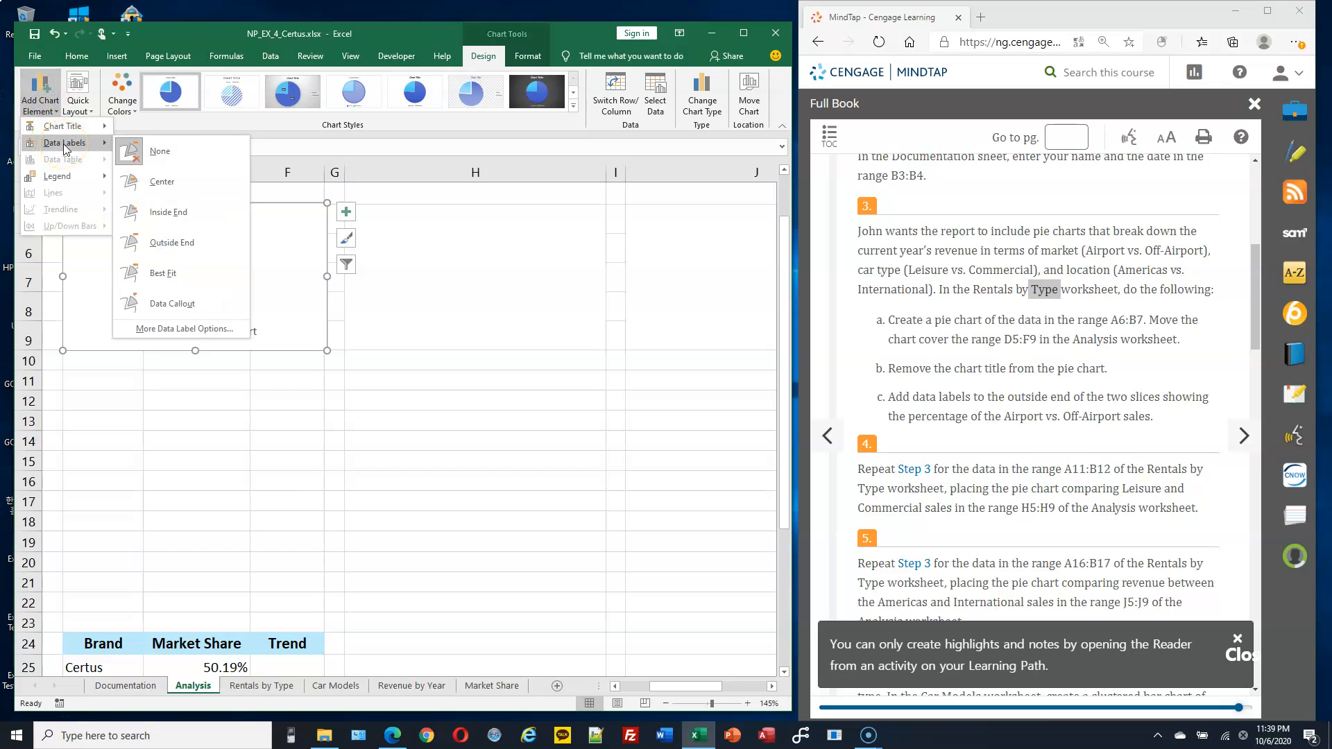
click(191, 243)
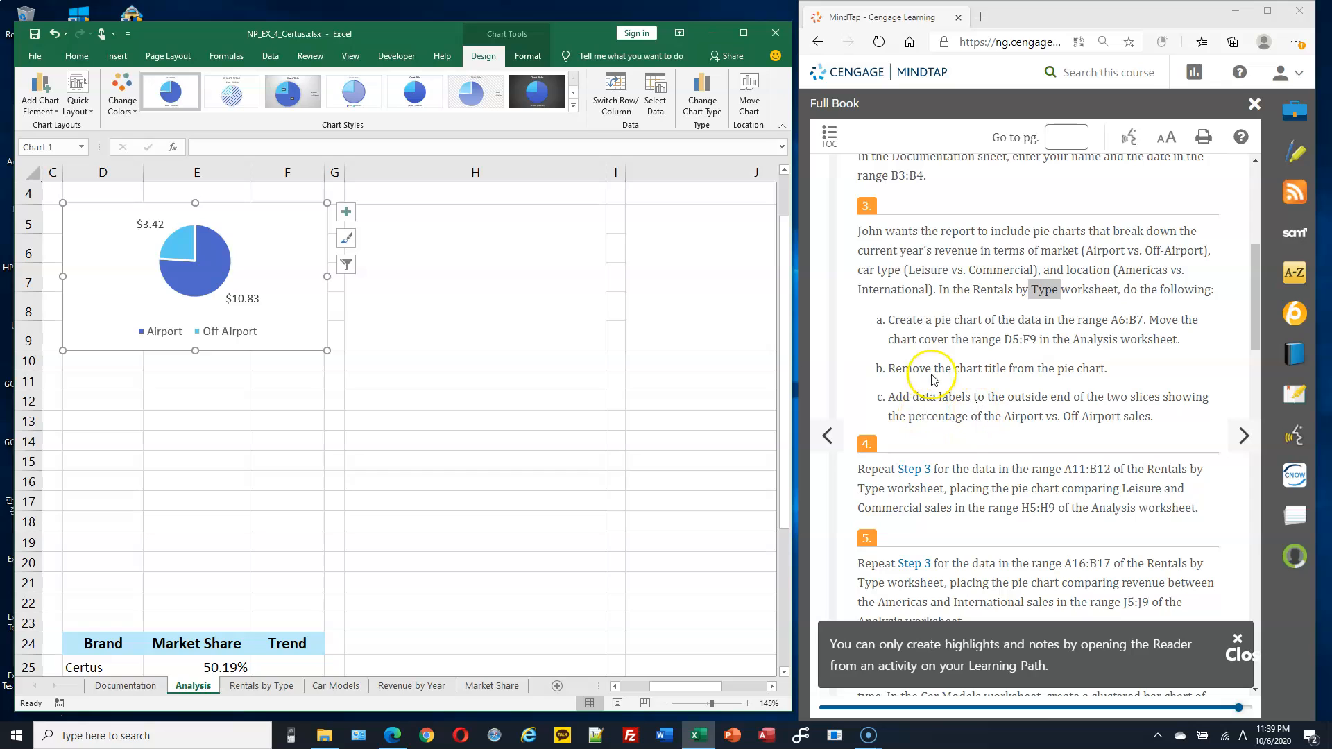
Set the data labels of the Airport vs. Off-Airport pie chart to show the percentage instead of the value.
click(153, 223)
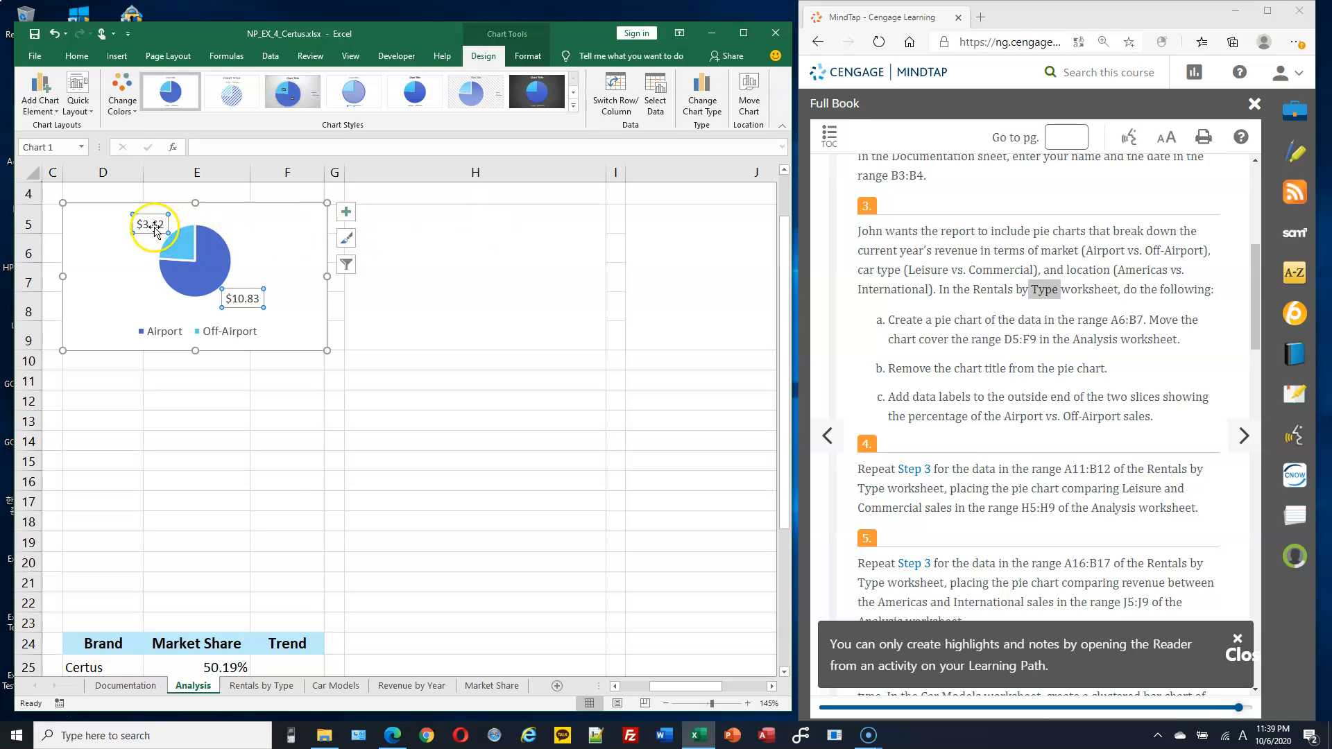
click(154, 226)
double_click(154, 227)
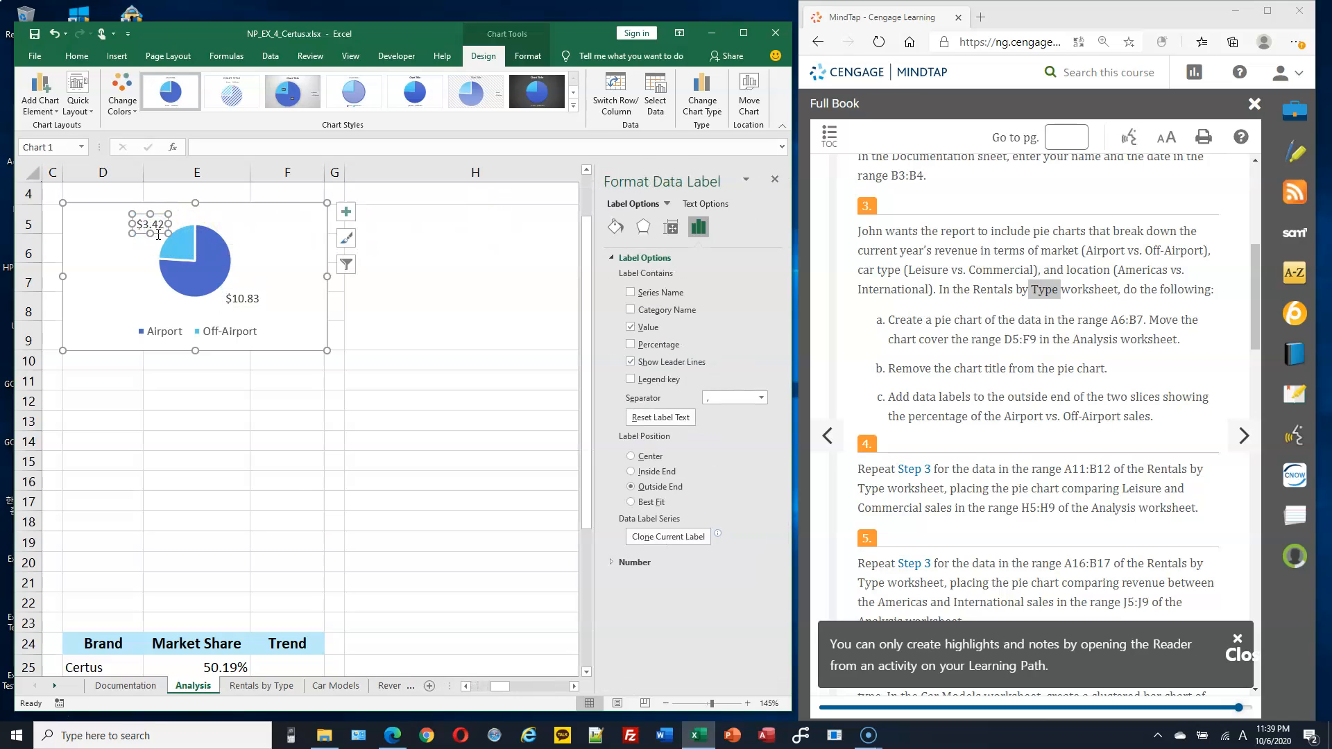
click(241, 299)
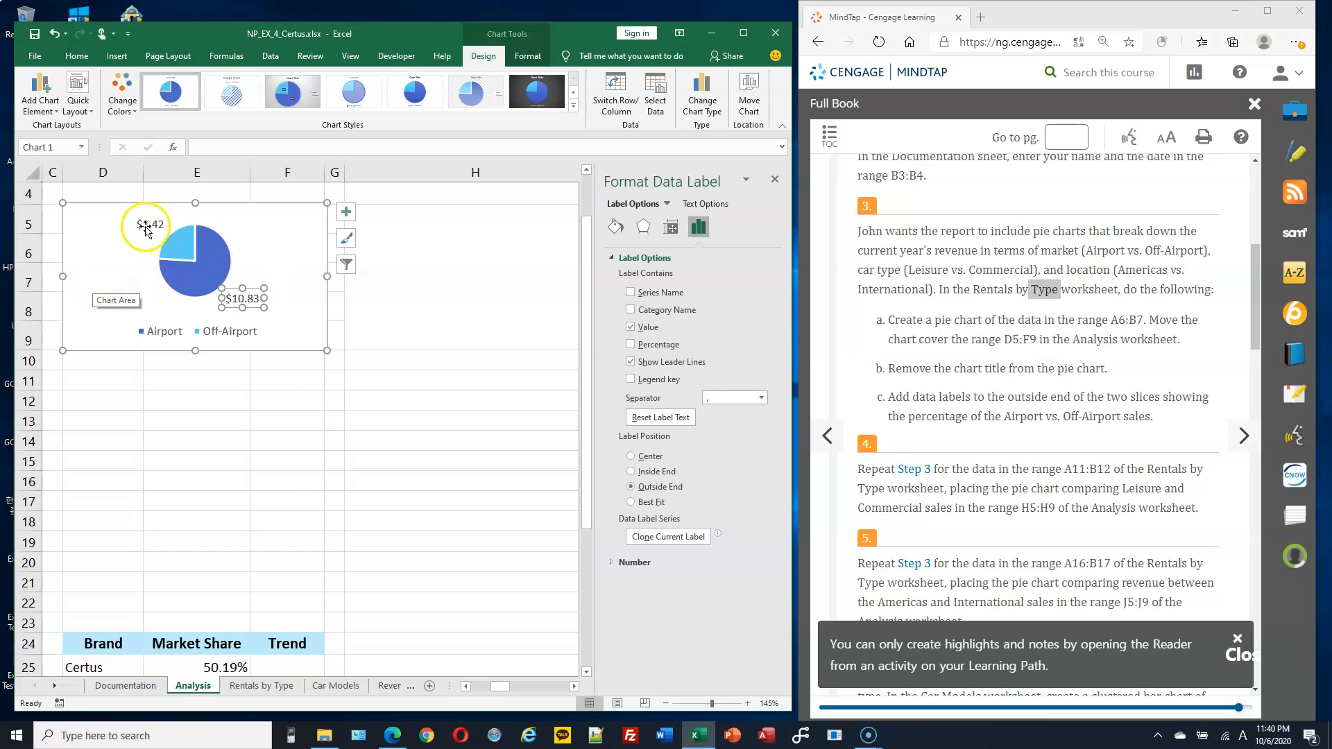
click(104, 277)
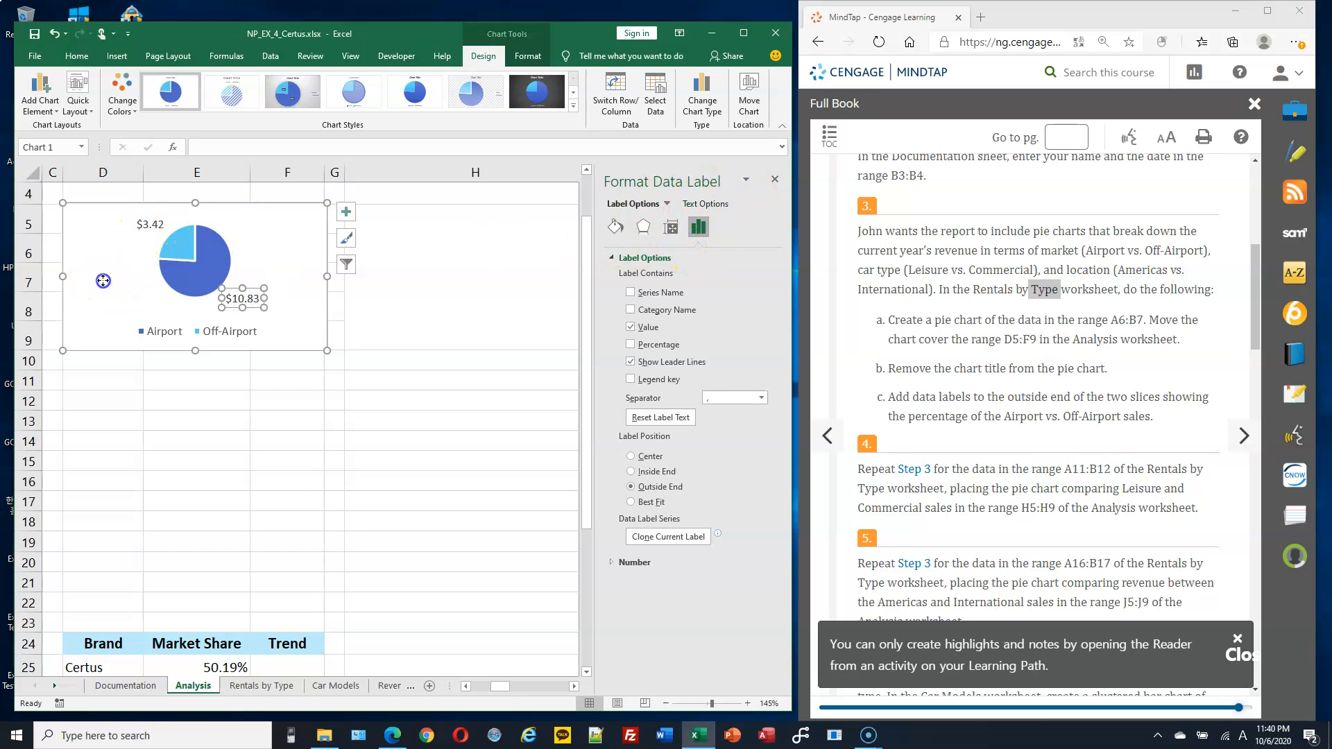
click(145, 225)
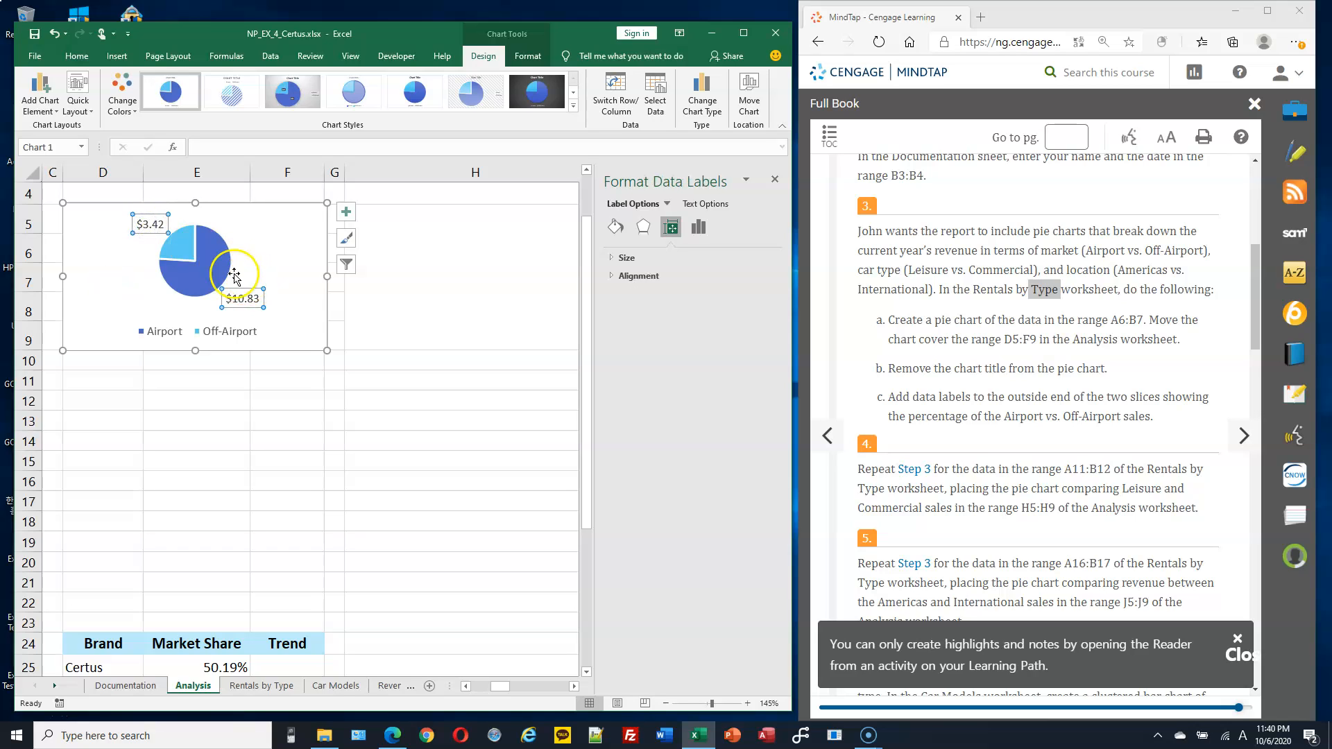
click(86, 301)
click(149, 222)
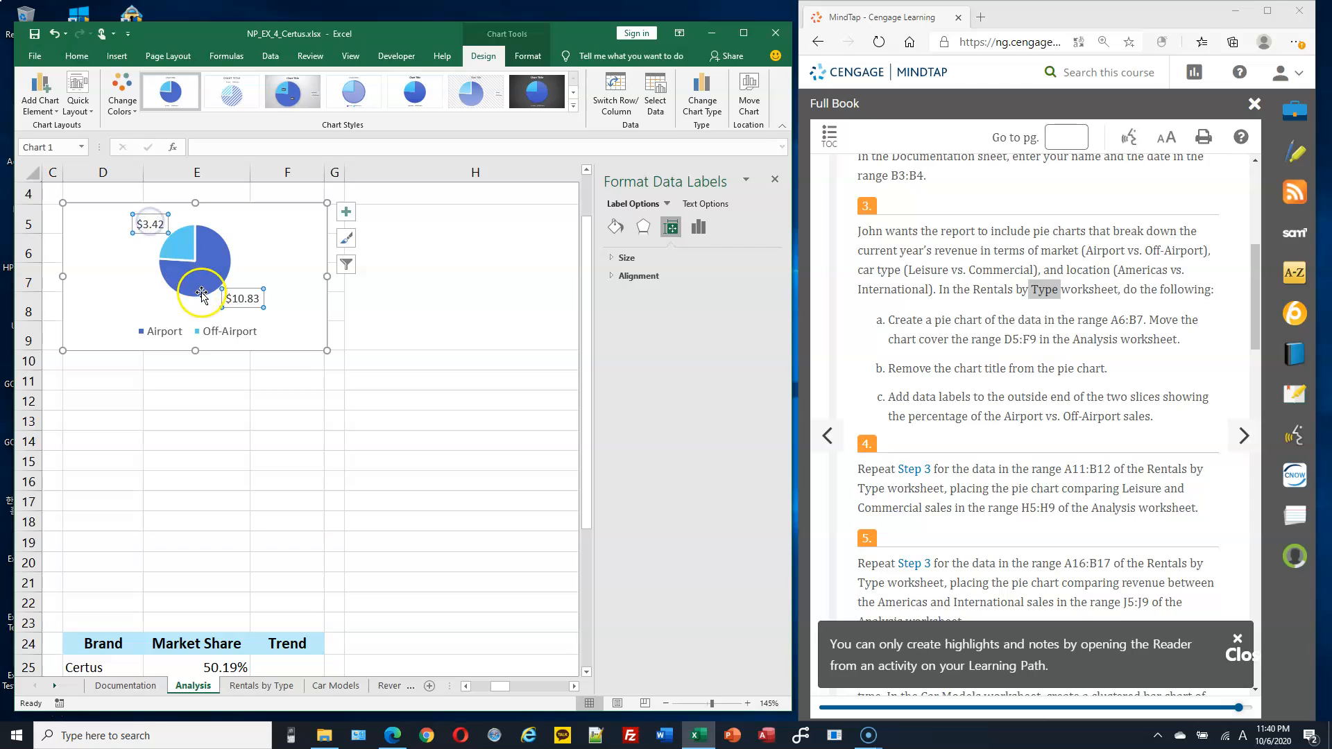
click(699, 227)
click(609, 257)
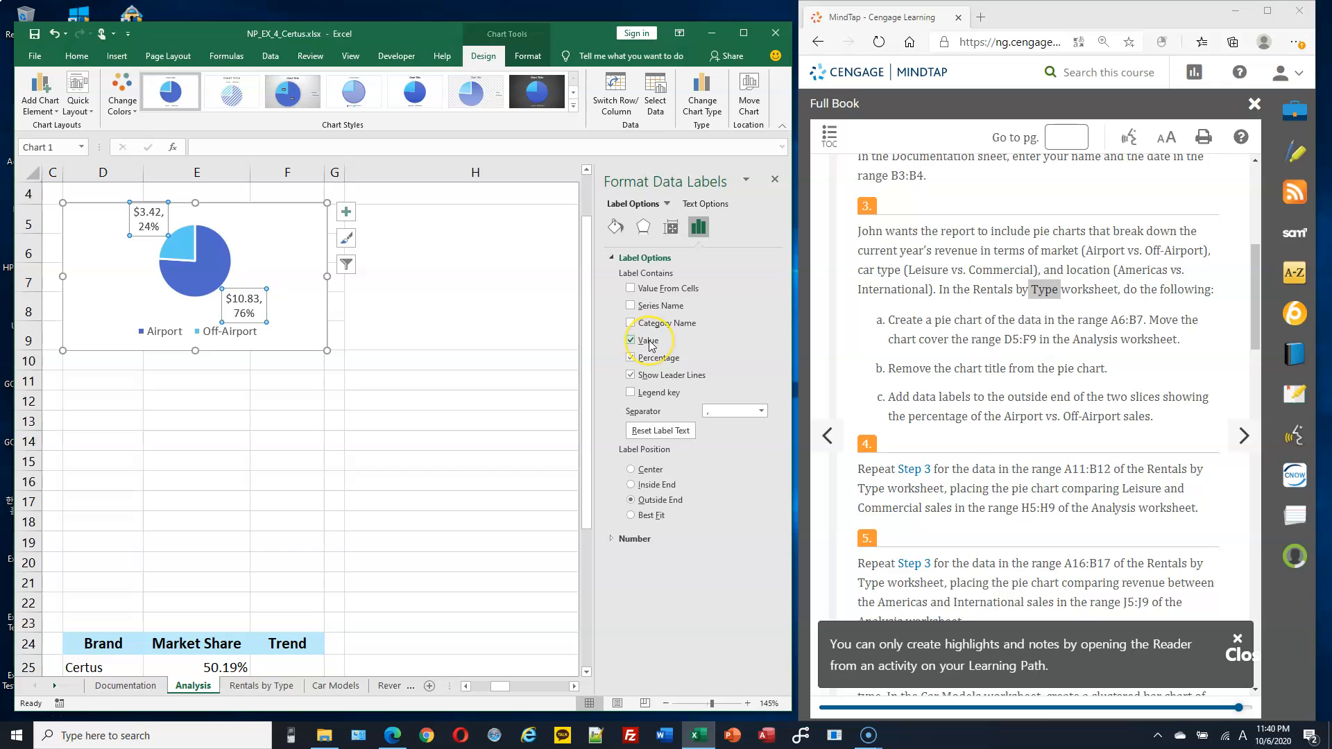
click(649, 341)
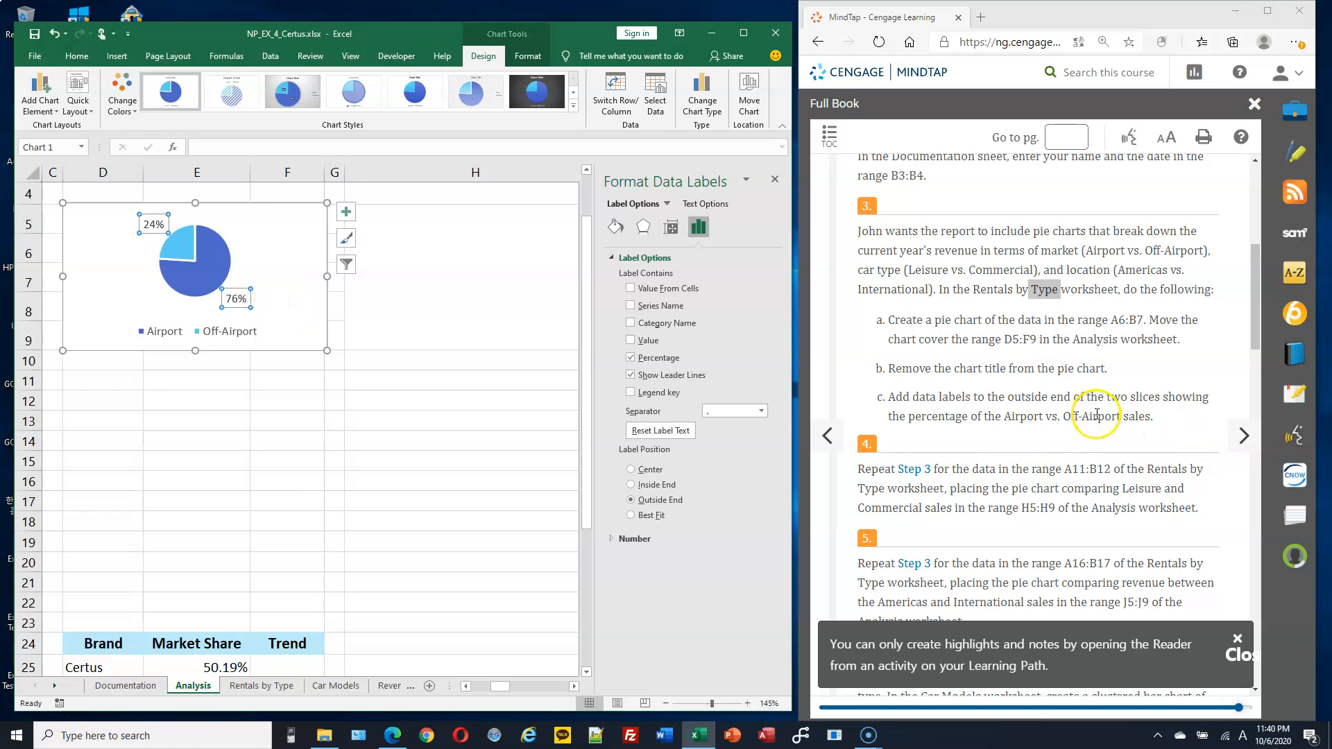
Insert a 2-D pie chart of the Leisure and Commercial revenue data in the range A11:B12 of the Rentals by Type worksheet.
scroll(1097, 415, down, 2)
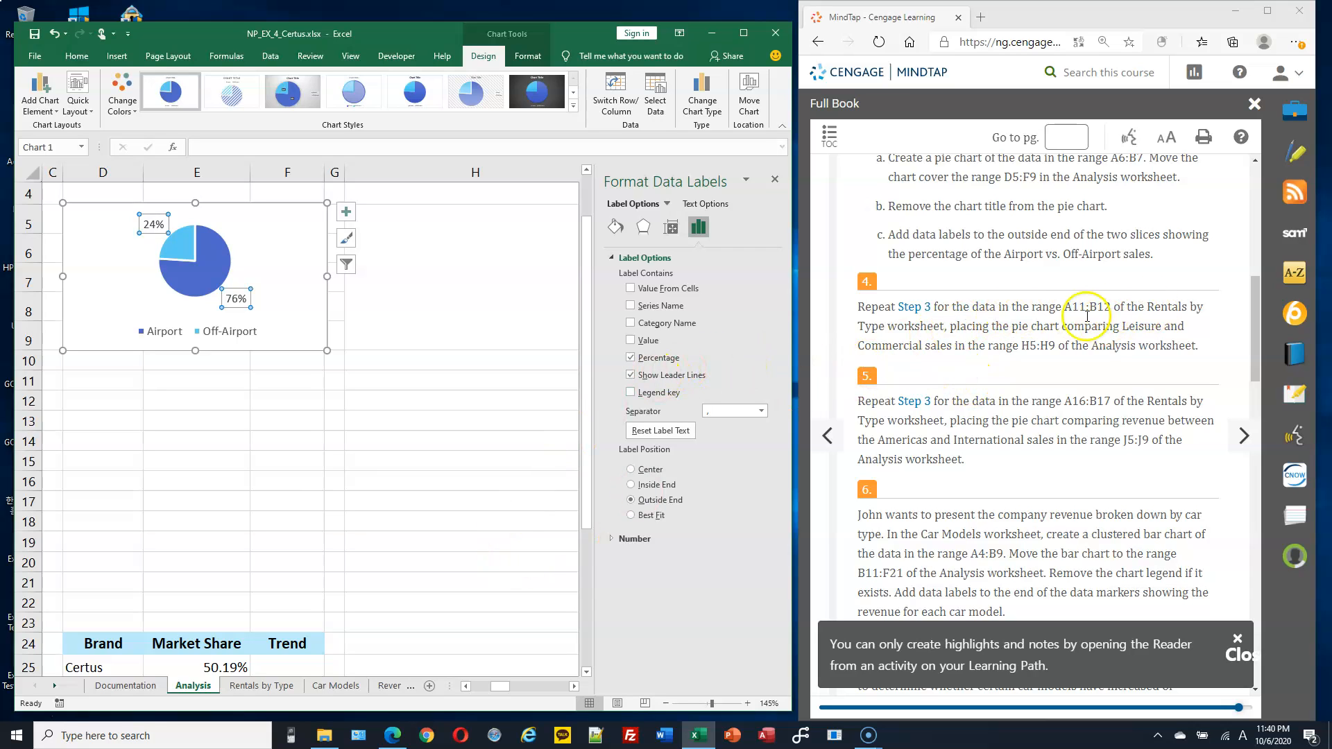
click(280, 687)
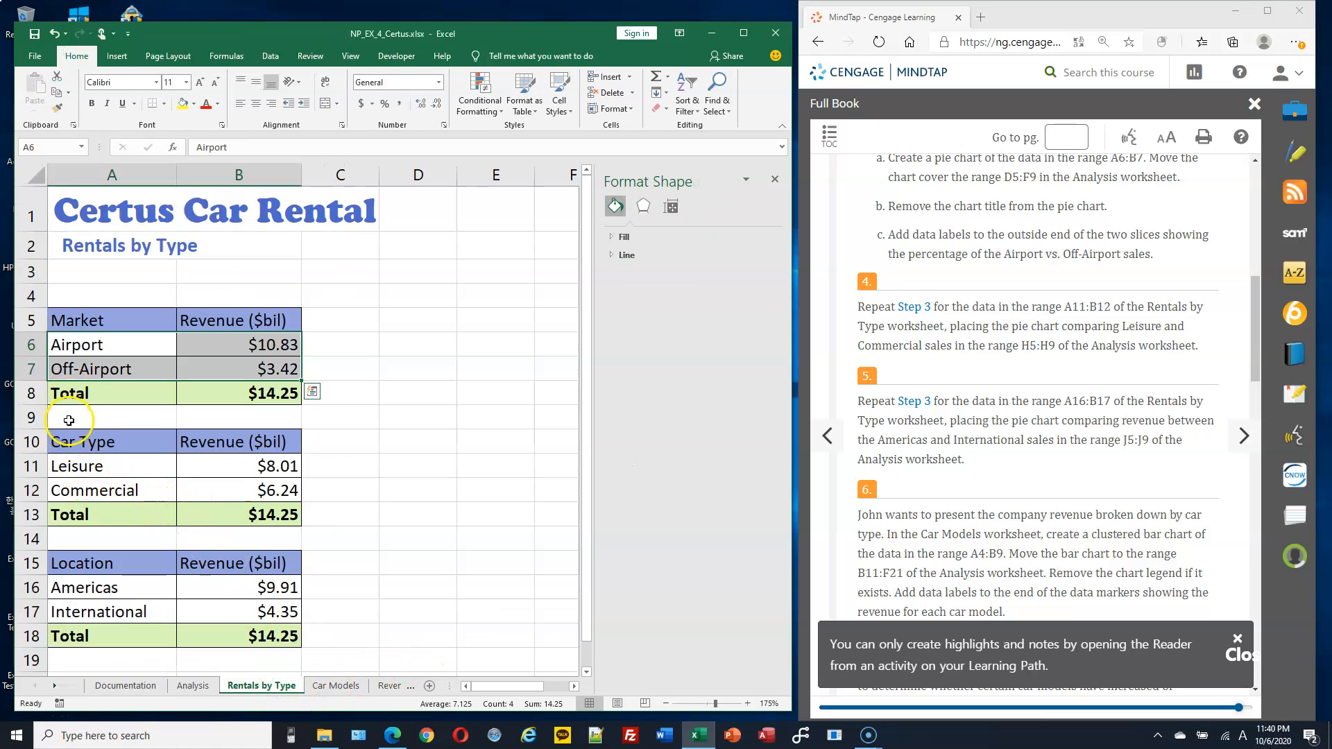
drag(83, 463, 242, 487)
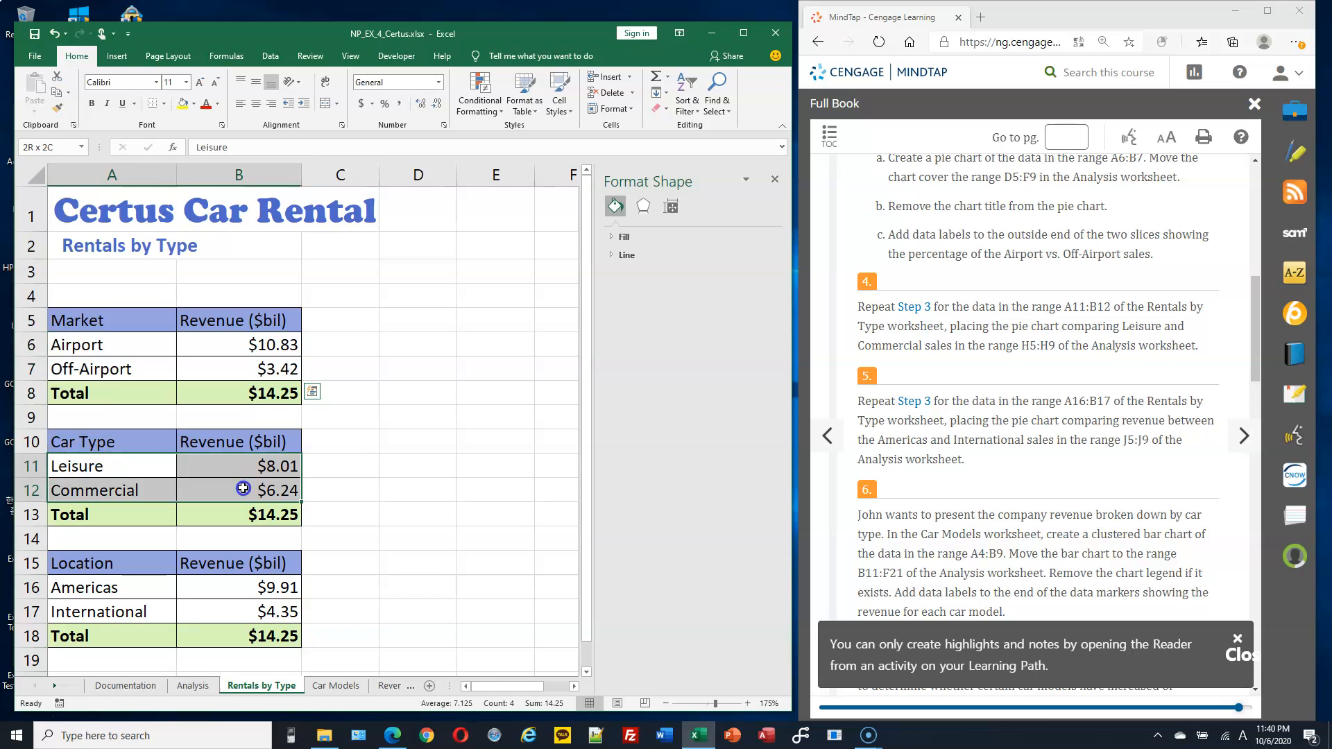
drag(243, 489, 243, 488)
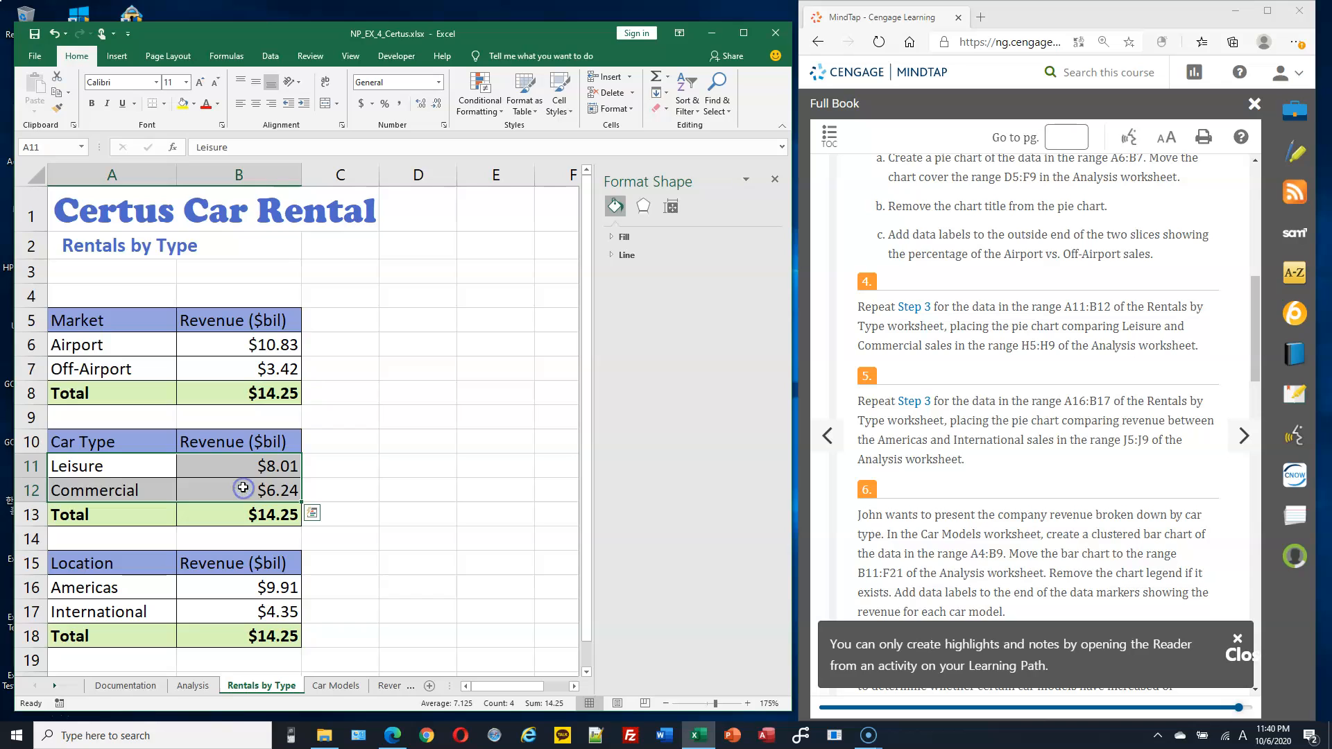
click(118, 57)
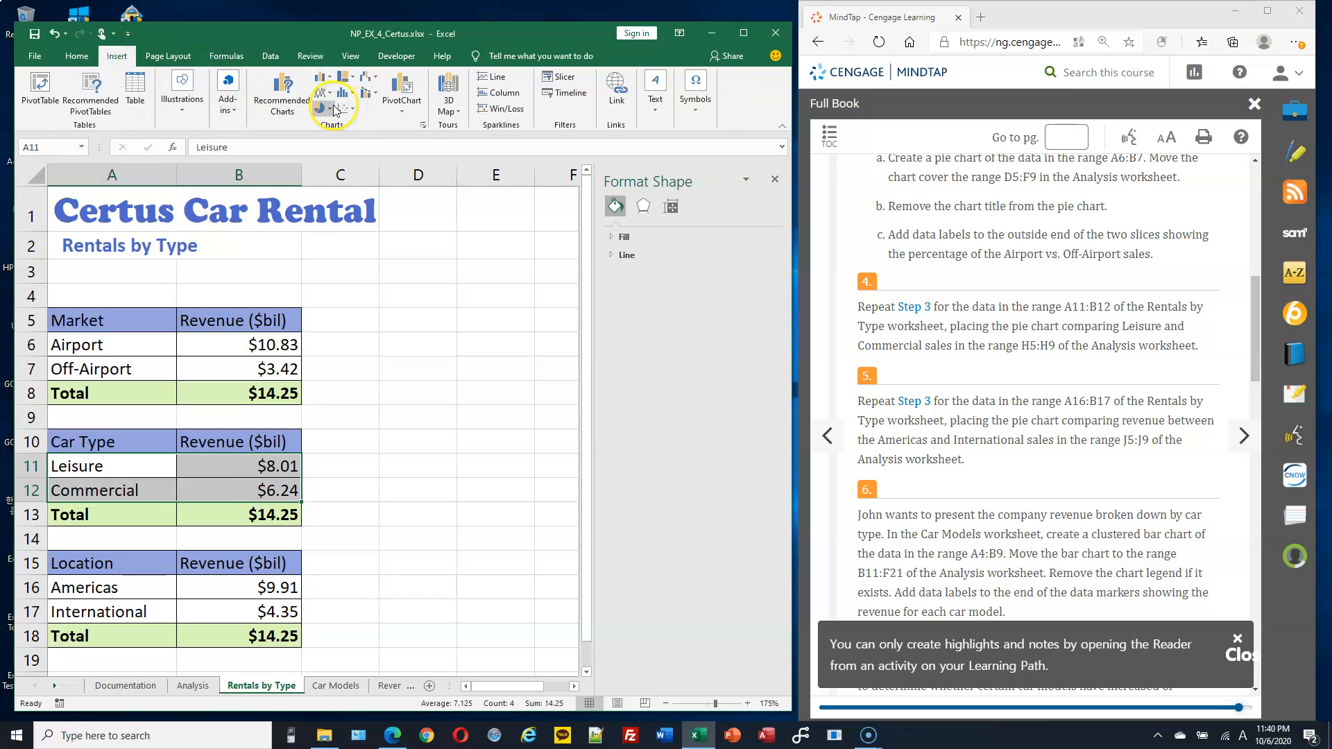
click(325, 109)
click(337, 147)
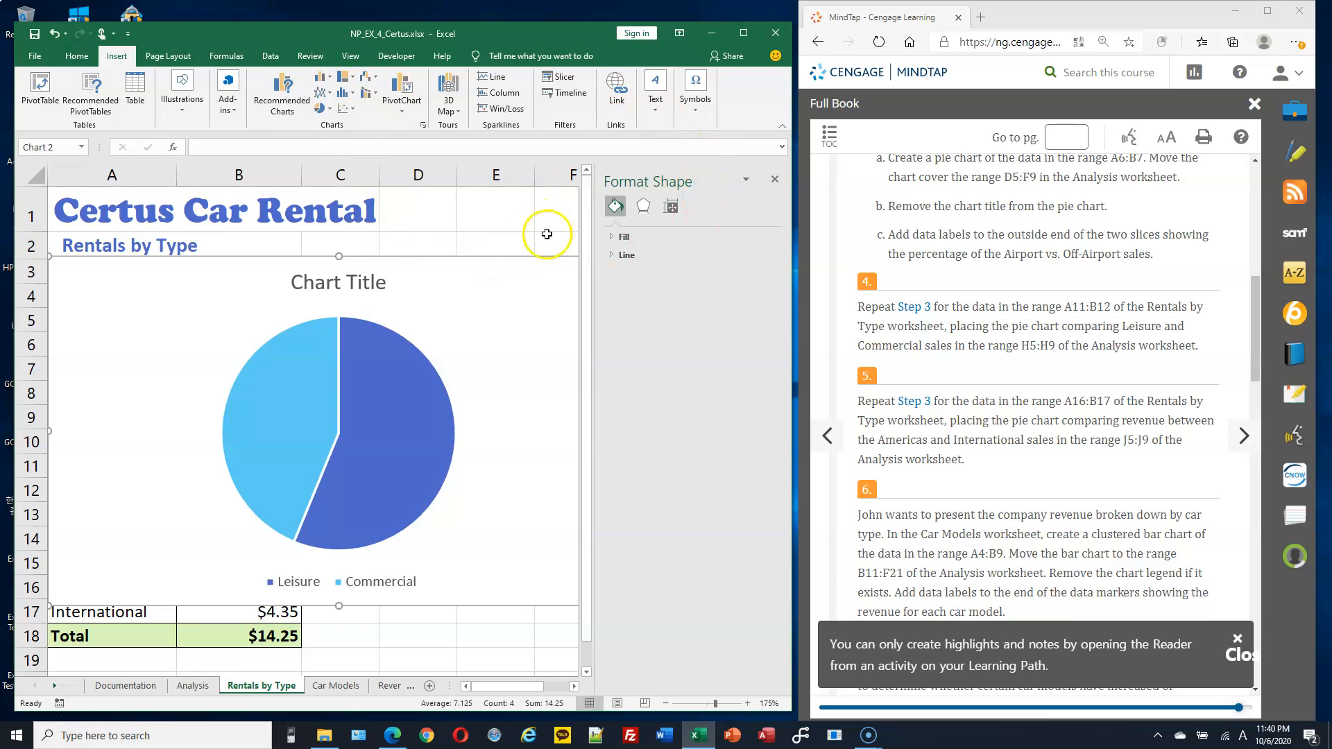
Move the Leisure and Commercial pie chart to the Analysis worksheet as an object.
click(546, 269)
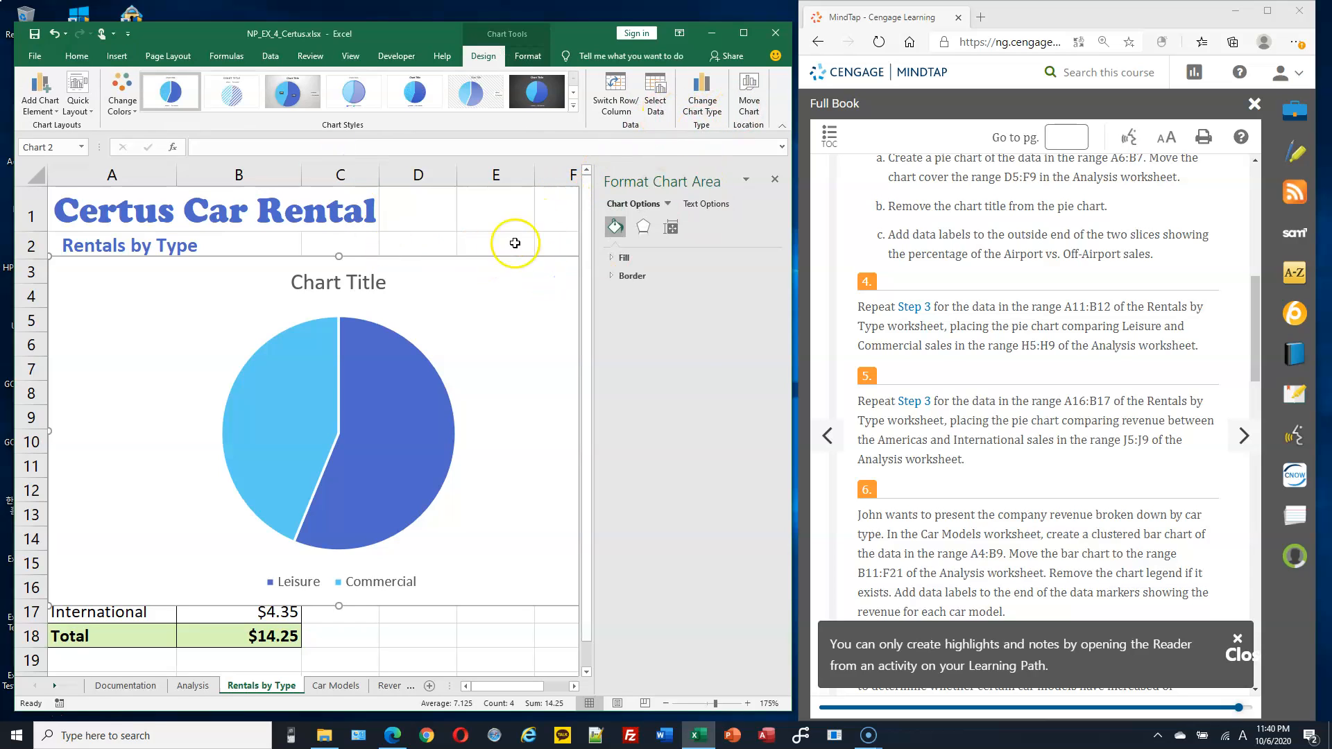
click(750, 99)
drag(701, 474, 664, 219)
click(661, 307)
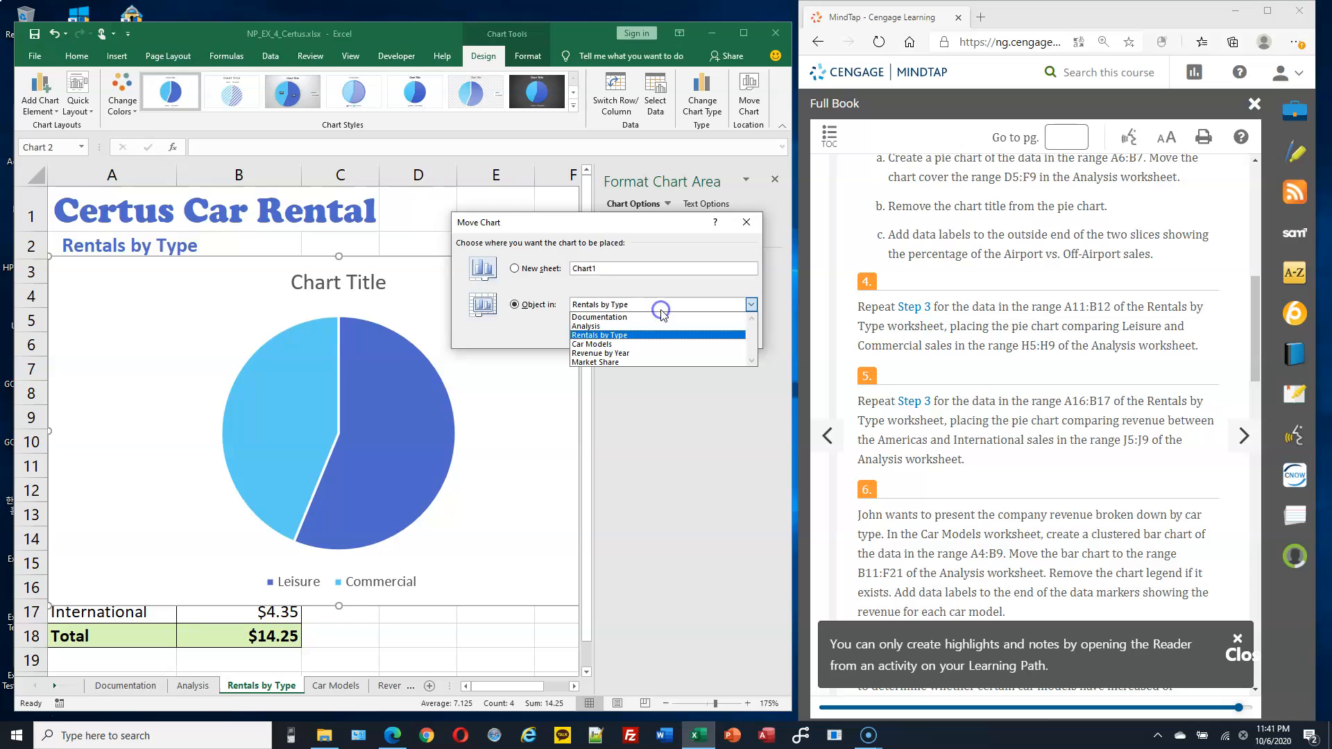
click(659, 326)
click(672, 336)
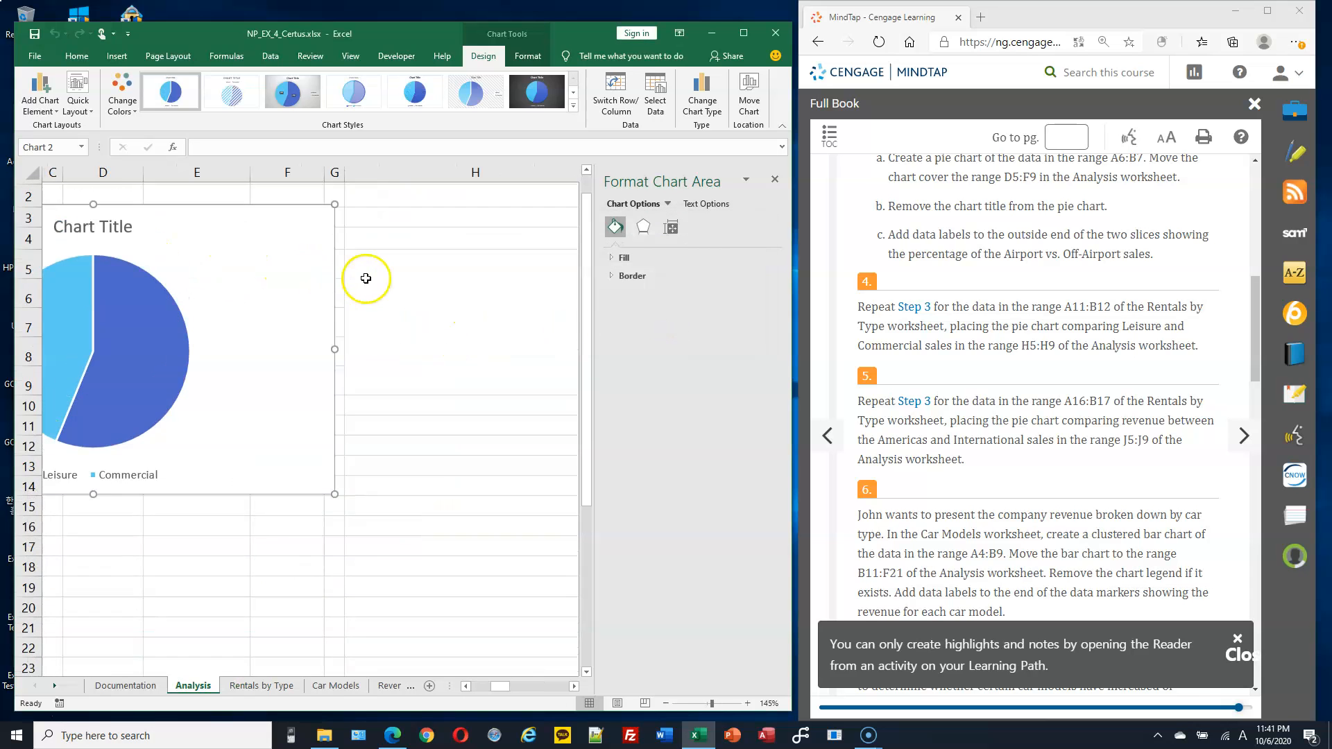
Position and resize the Leisure and Commercial pie chart to cover the range H5:H9.
scroll(366, 278, up, 1)
drag(251, 266, 304, 303)
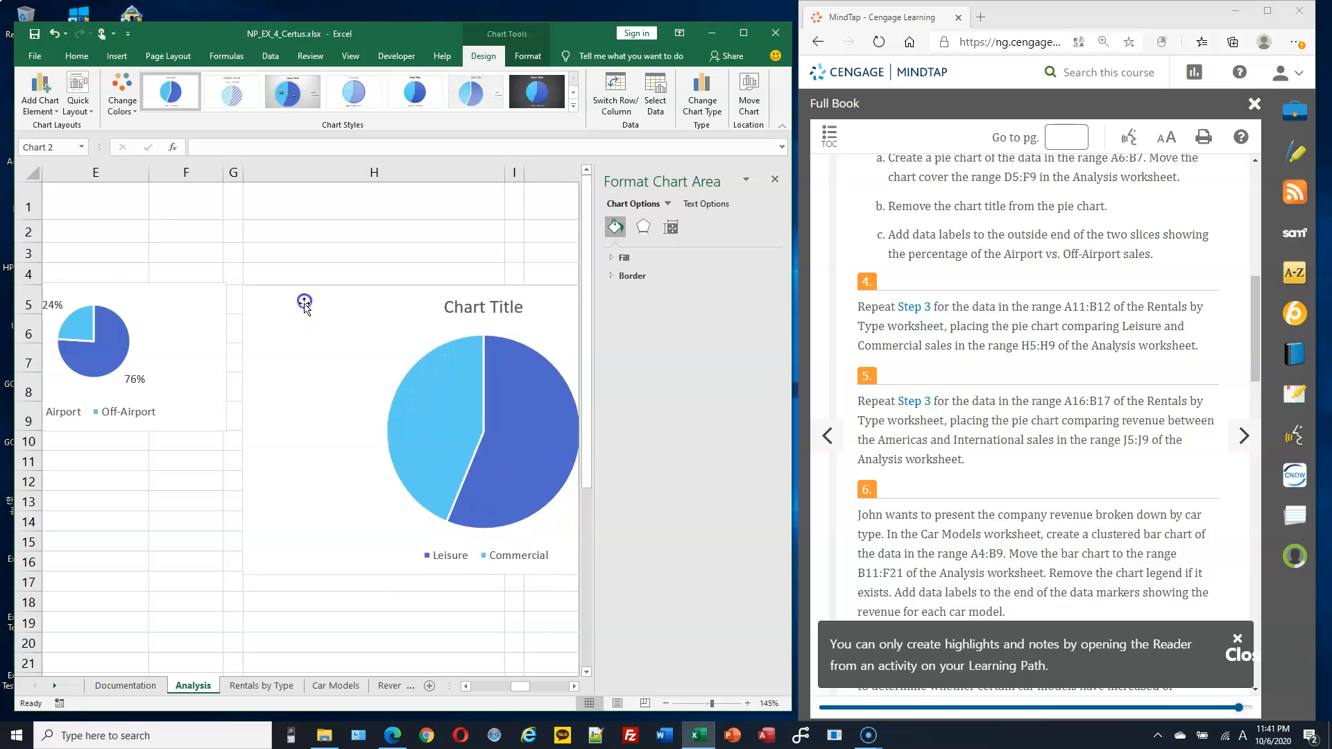
click(573, 686)
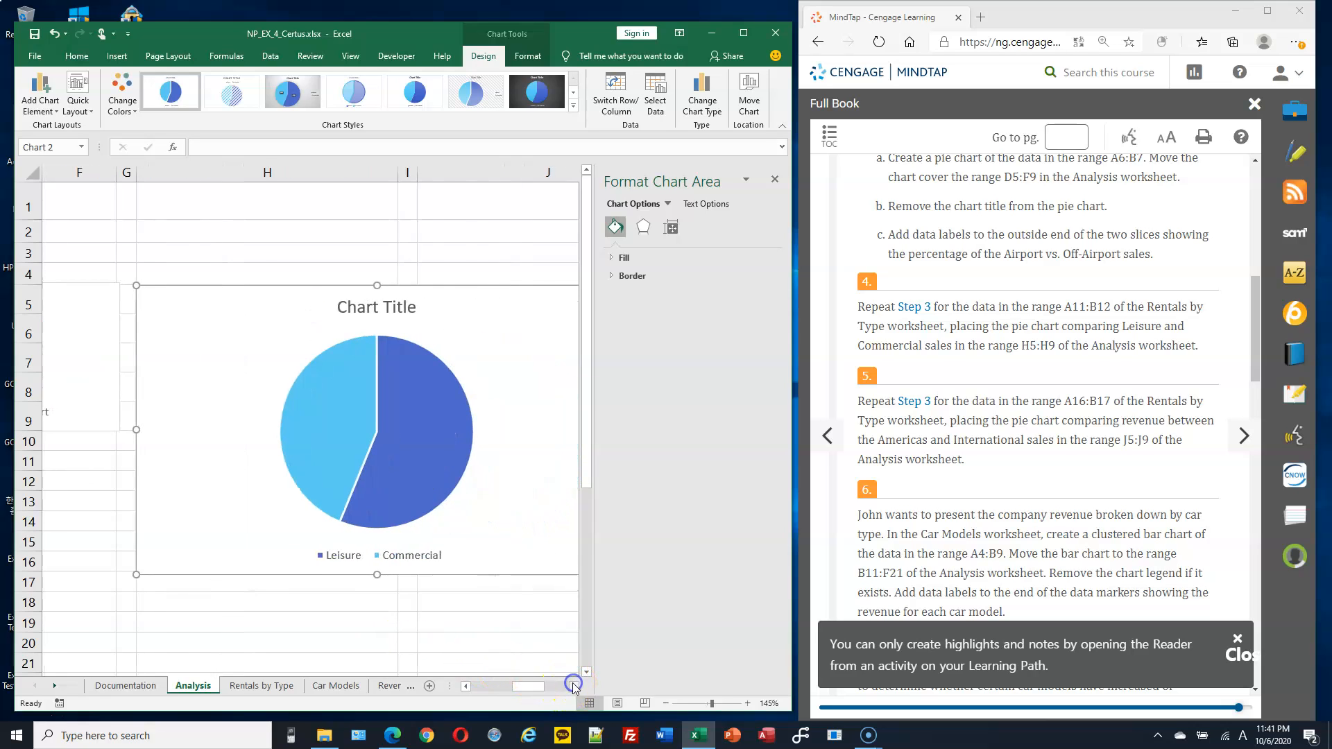
click(573, 685)
drag(521, 573, 303, 433)
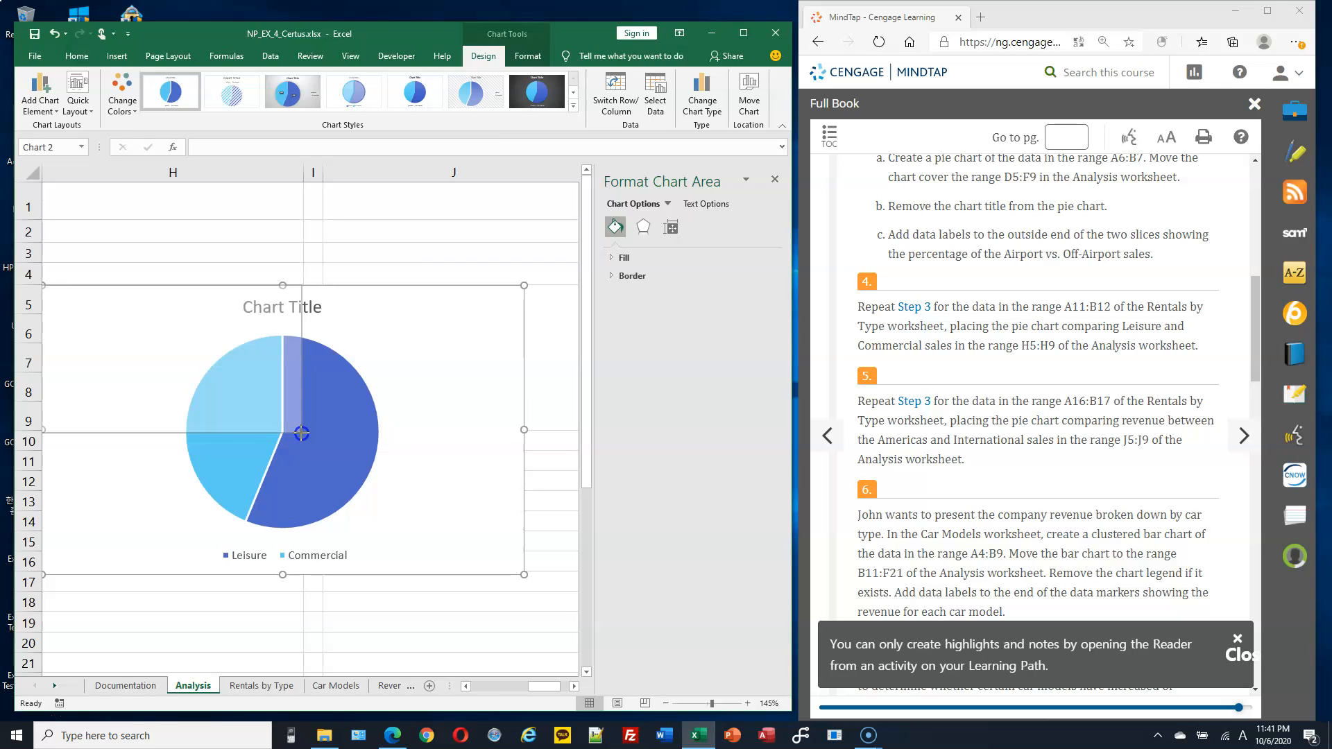
drag(302, 433, 303, 433)
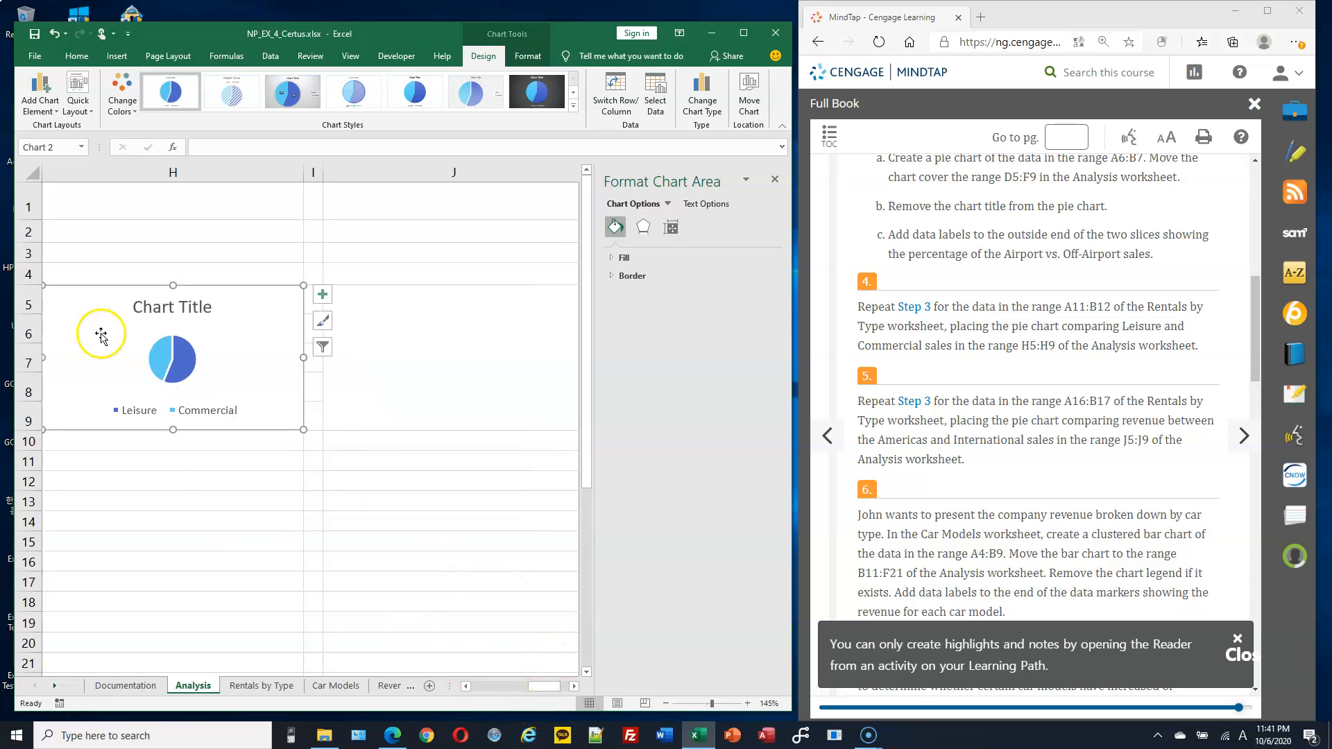
Remove the title of the Leisure and Commercial pie chart and add data labels at the Outside End position.
click(48, 106)
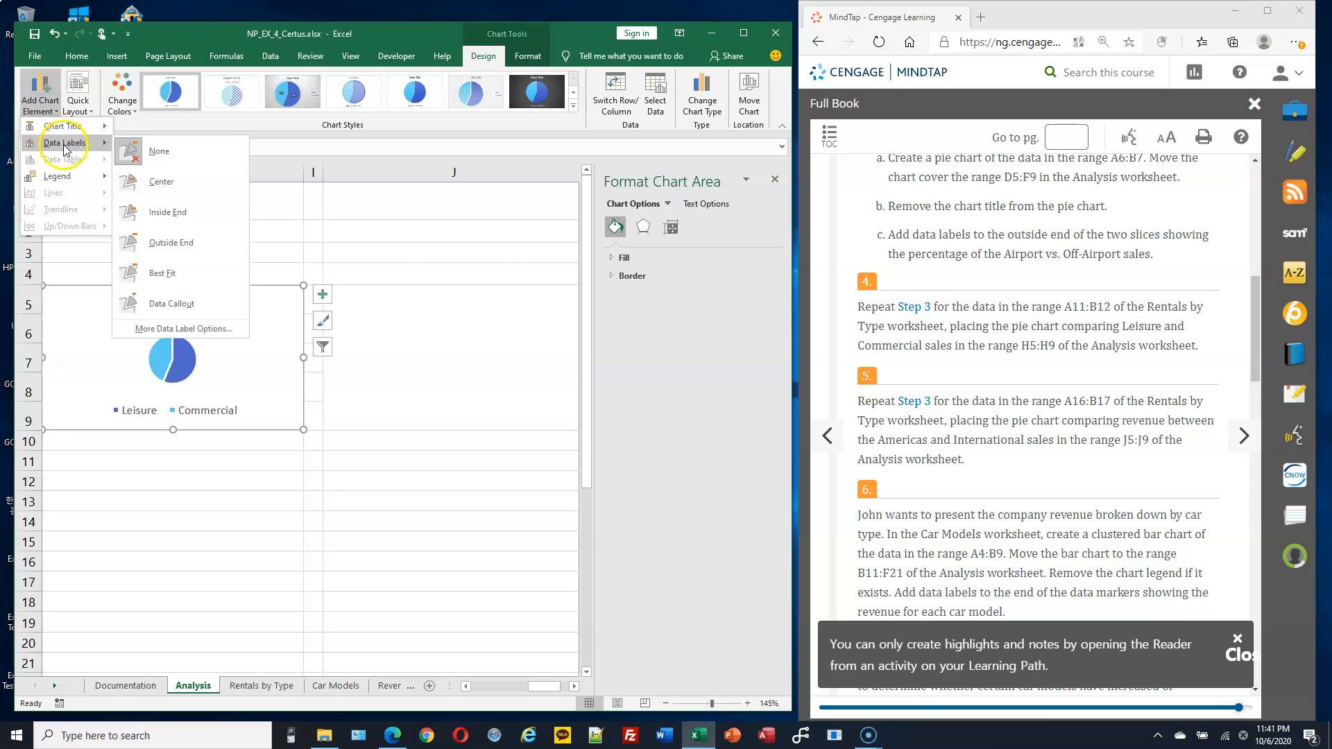
mouse_move(70, 125)
click(155, 142)
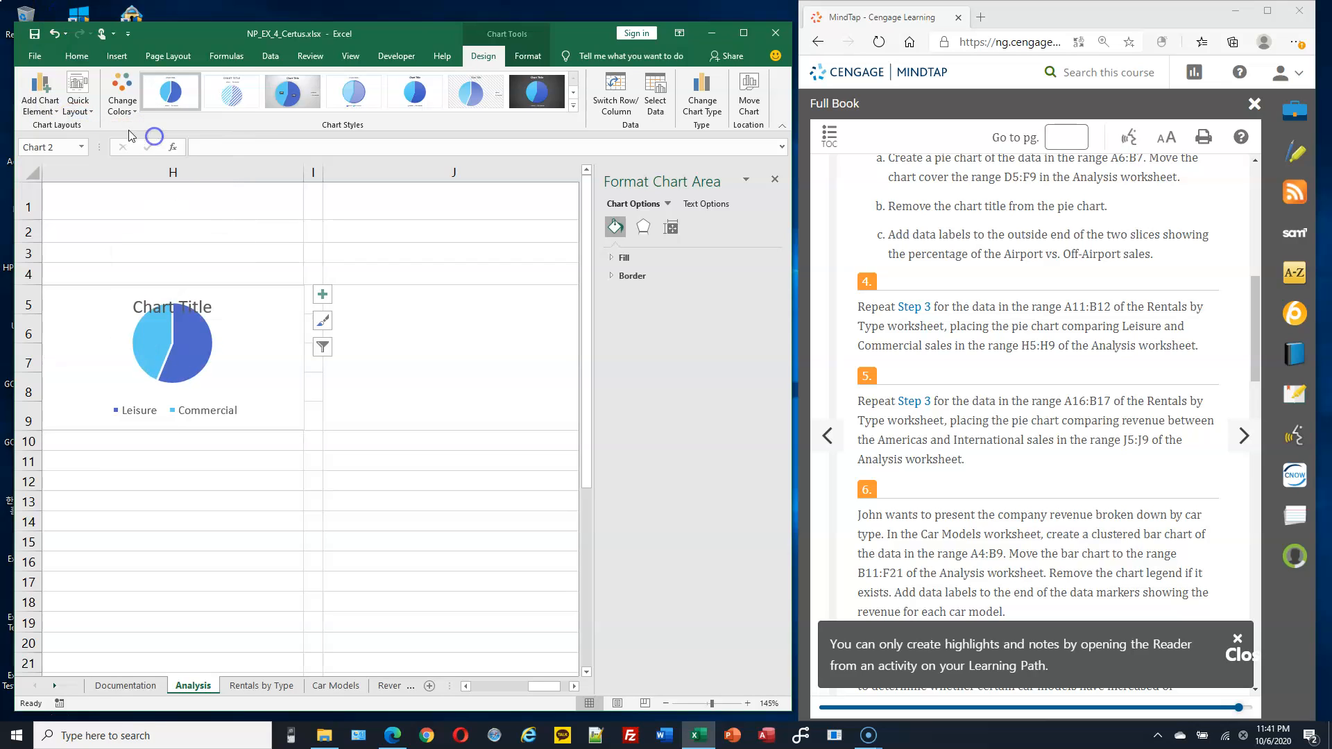
click(40, 105)
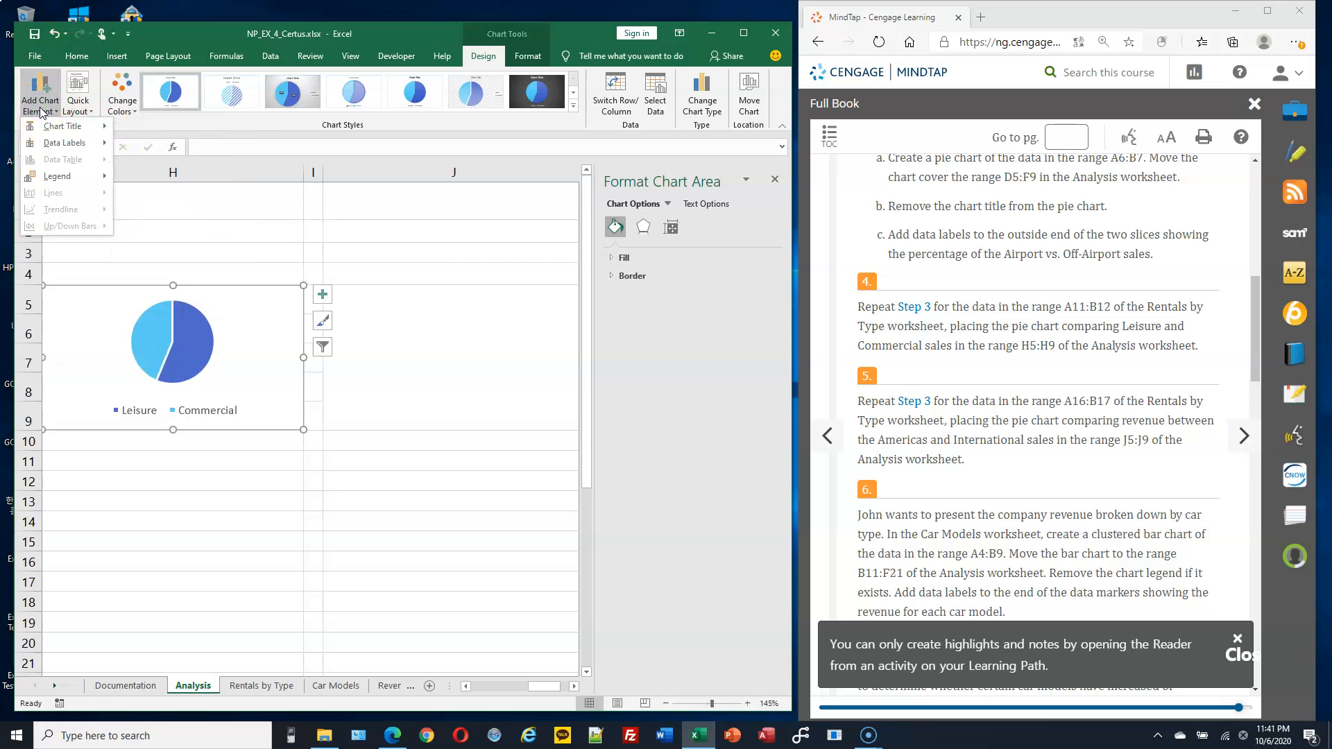
mouse_move(66, 142)
click(195, 236)
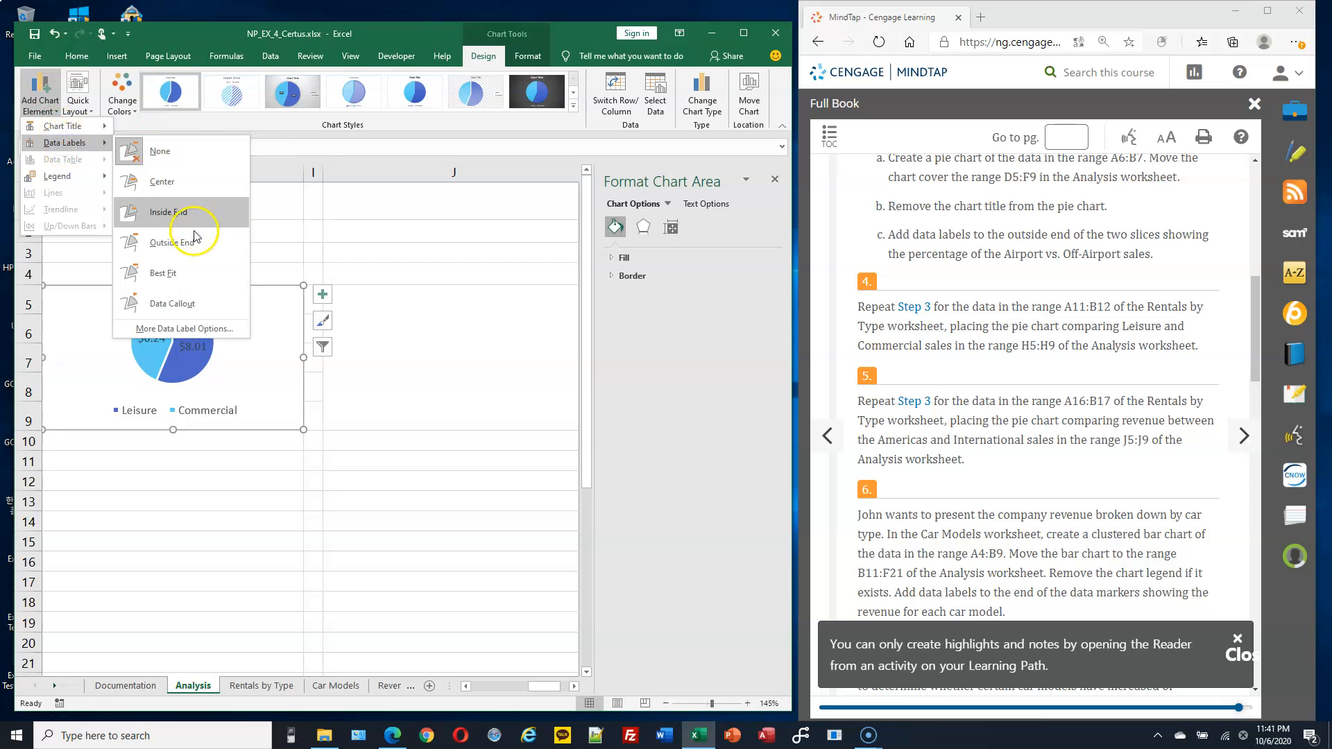
Set the Leisure and Commercial pie chart's data labels to show the percentage instead of the value.
click(176, 345)
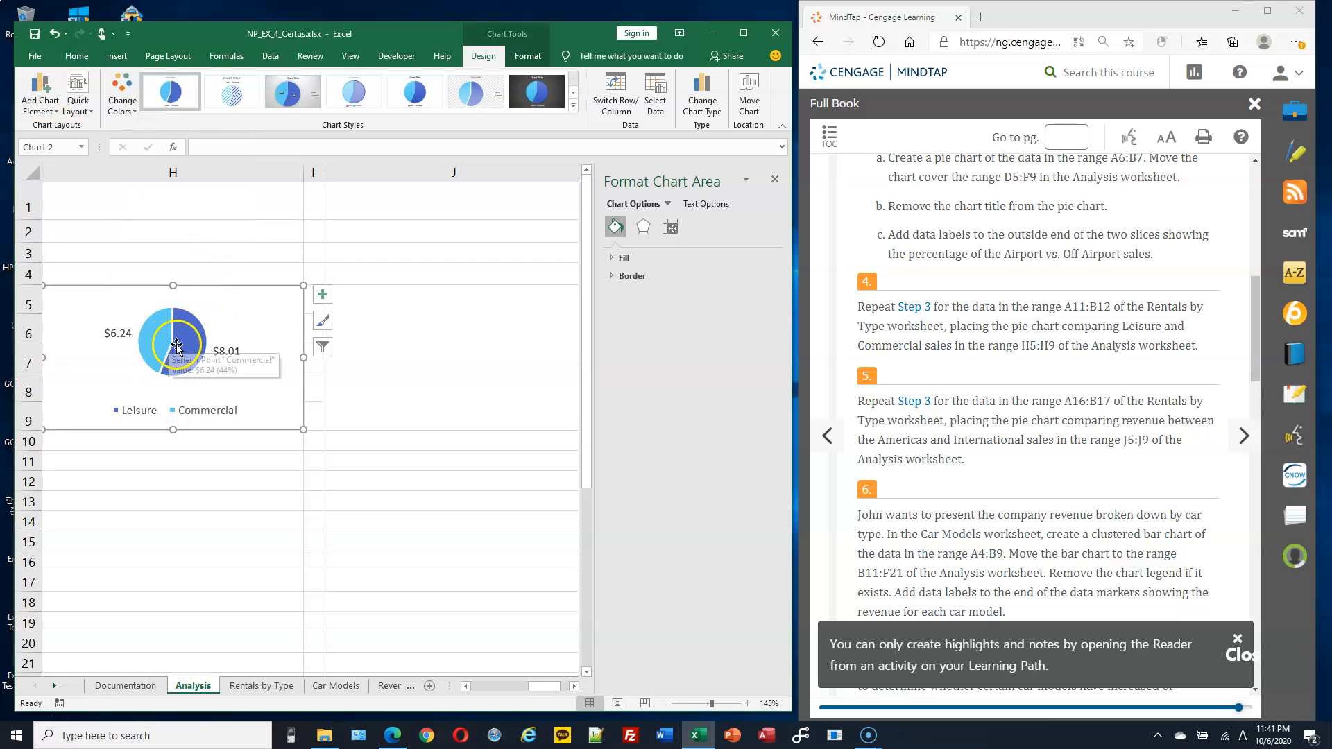
click(227, 353)
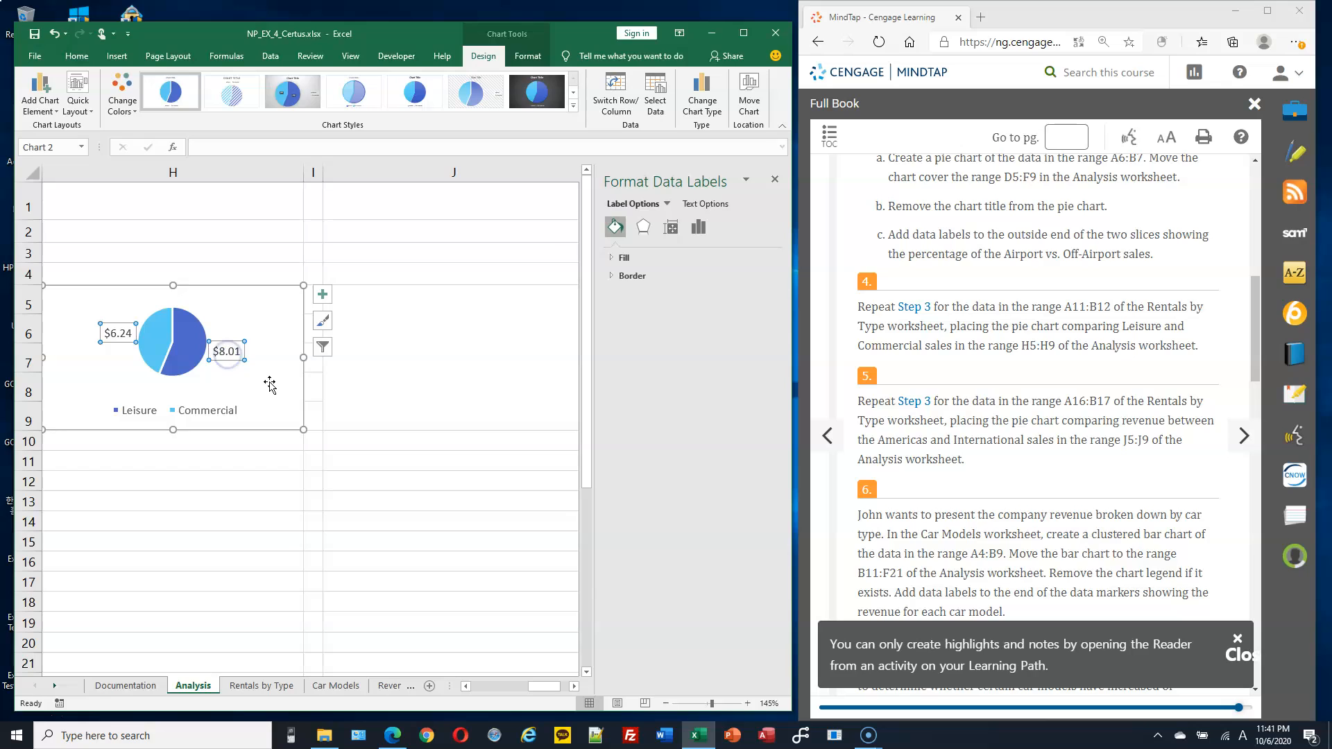
click(699, 229)
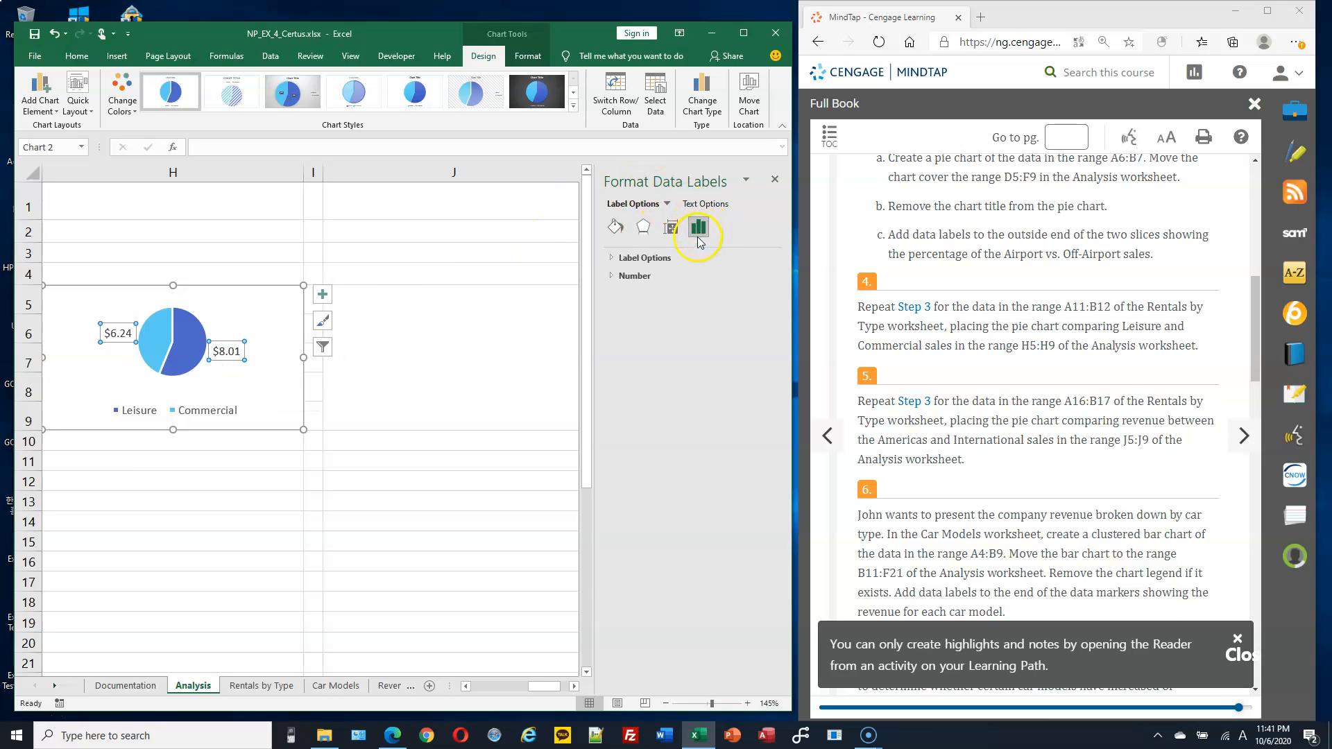
click(612, 258)
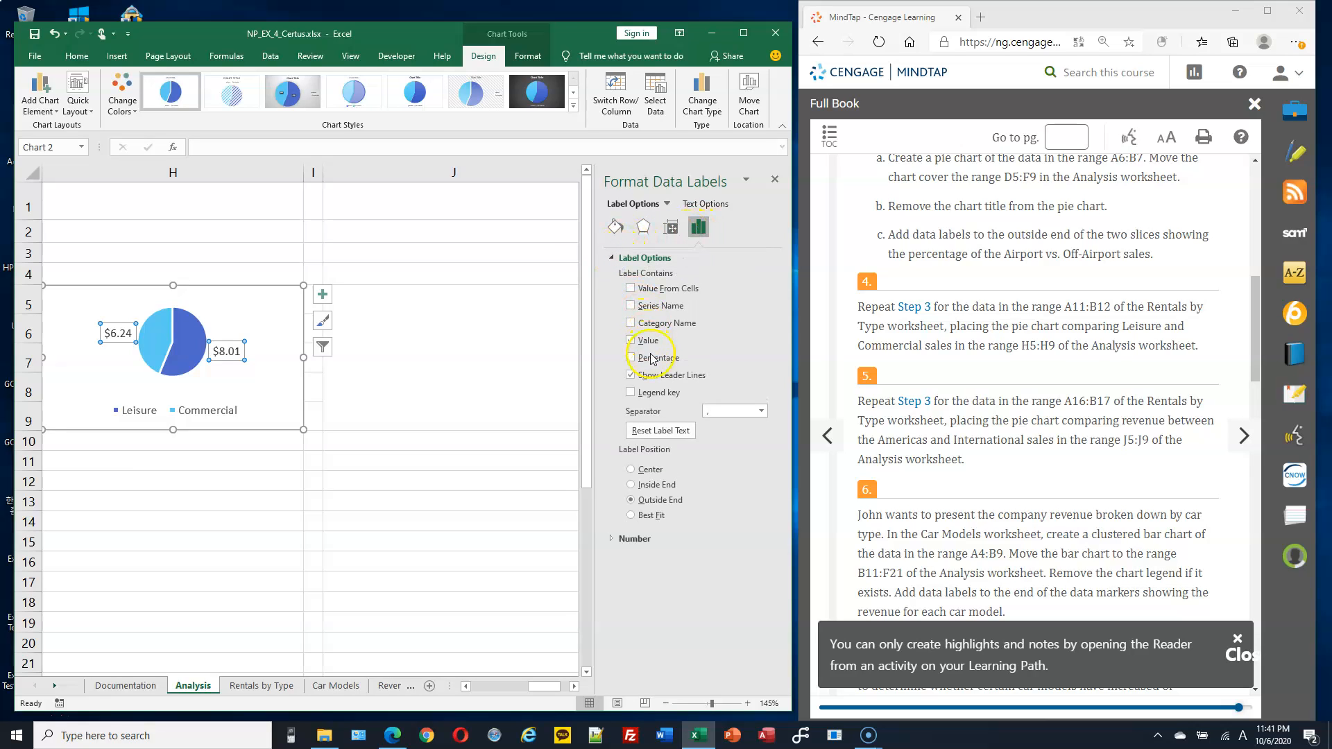
click(652, 359)
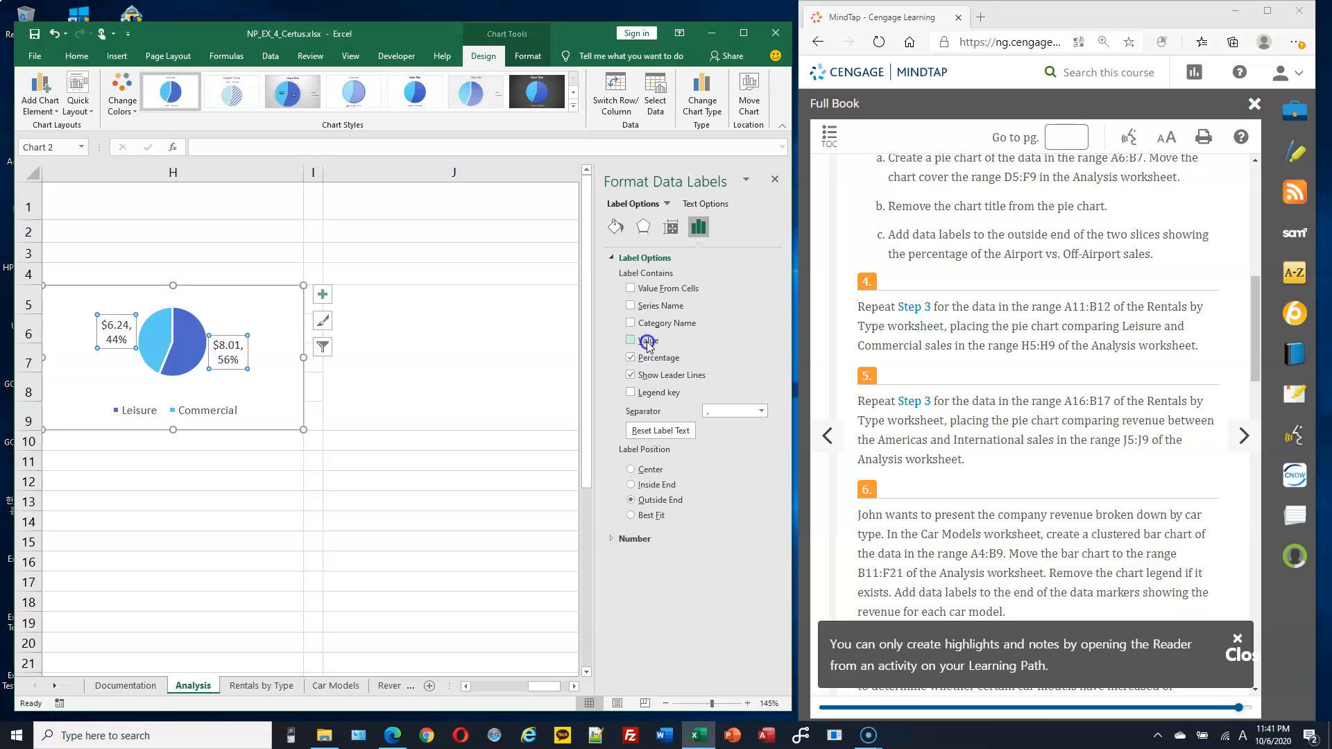
click(648, 341)
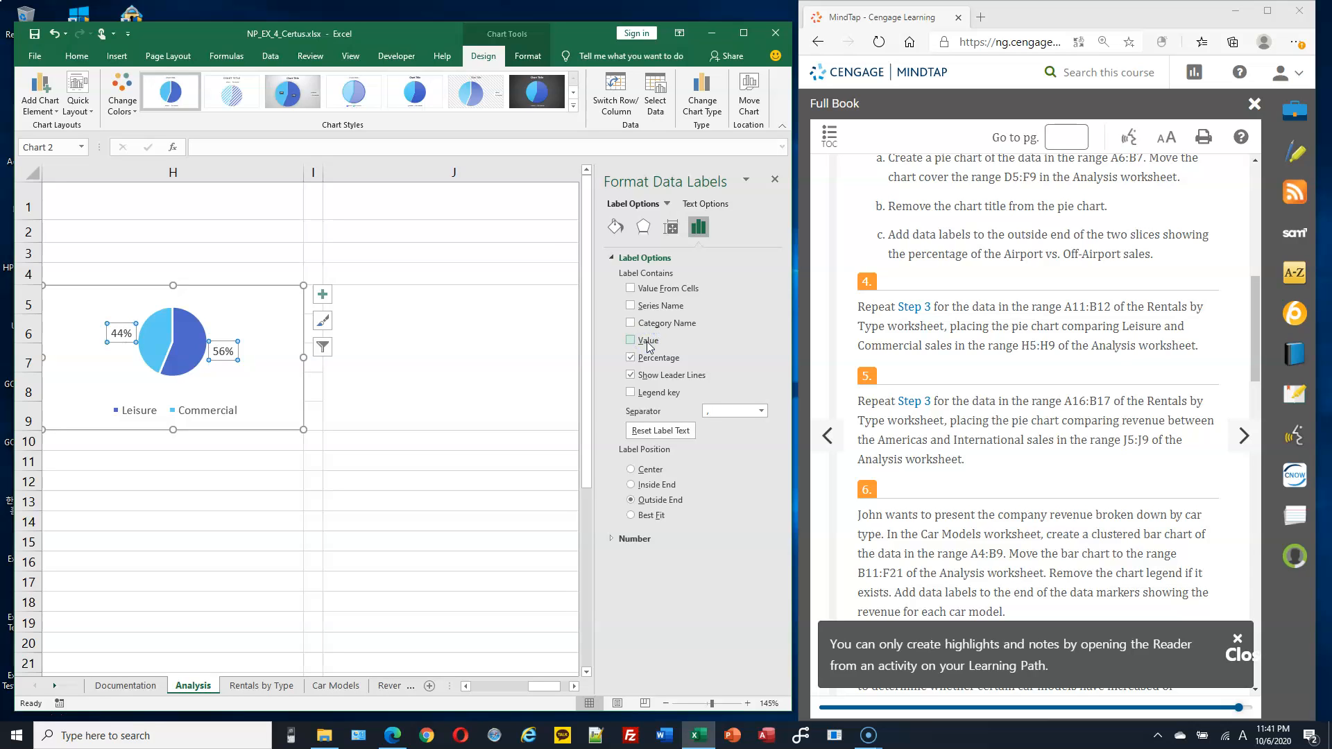
Create a 2-D pie chart from the range A16:B17 of the Rentals by Type worksheet.
scroll(968, 343, down, 3)
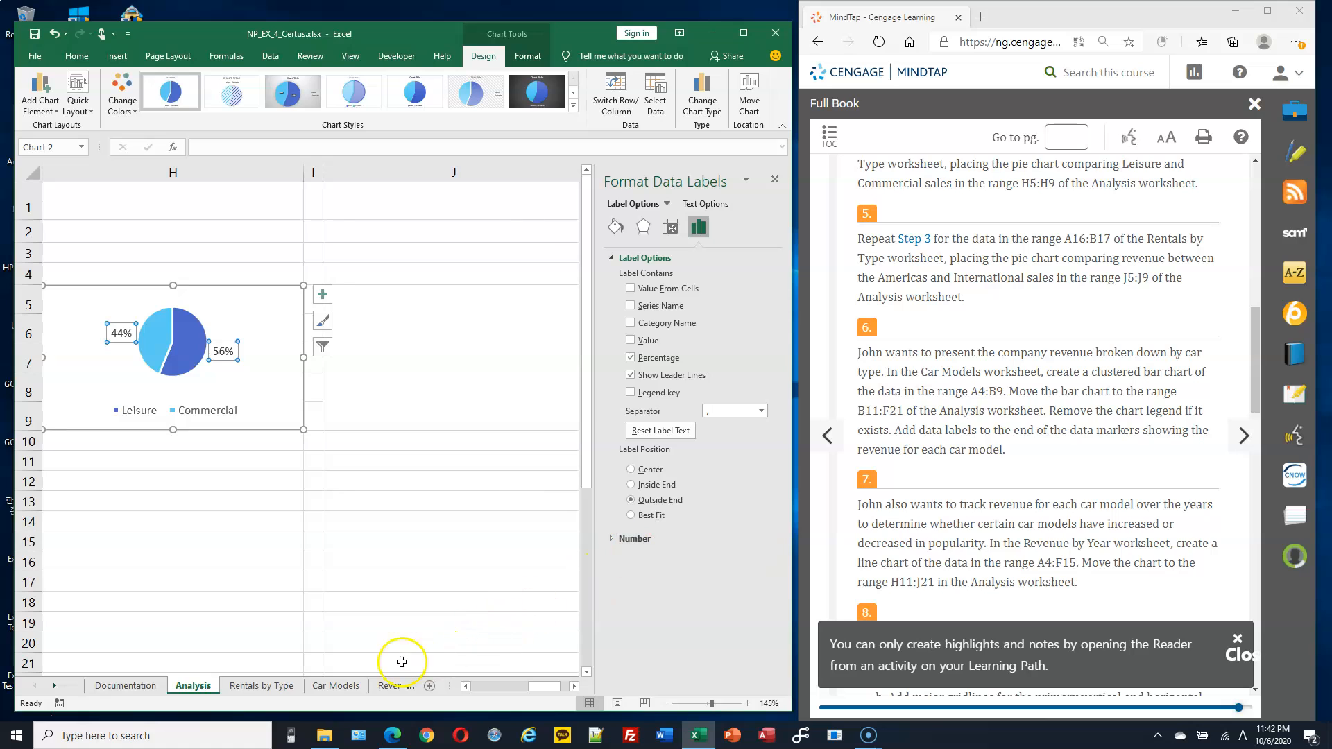
click(268, 695)
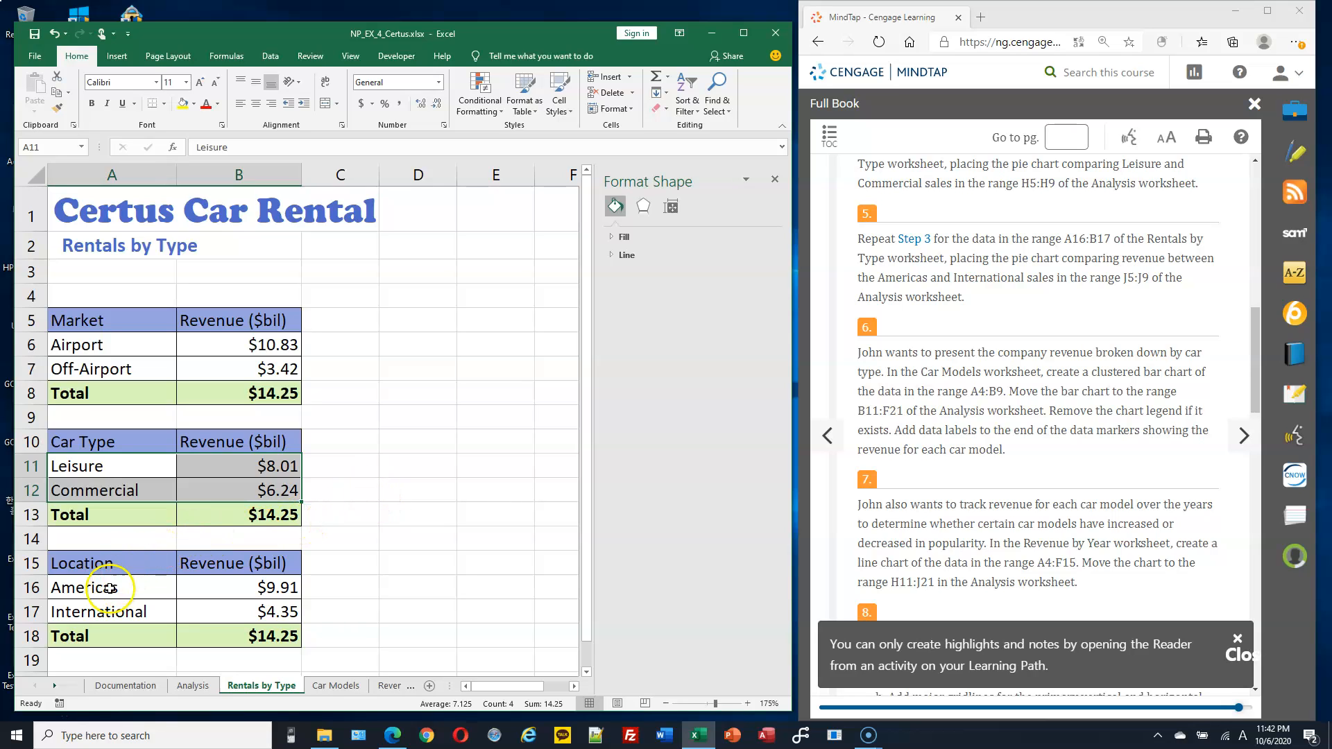
drag(110, 589, 215, 609)
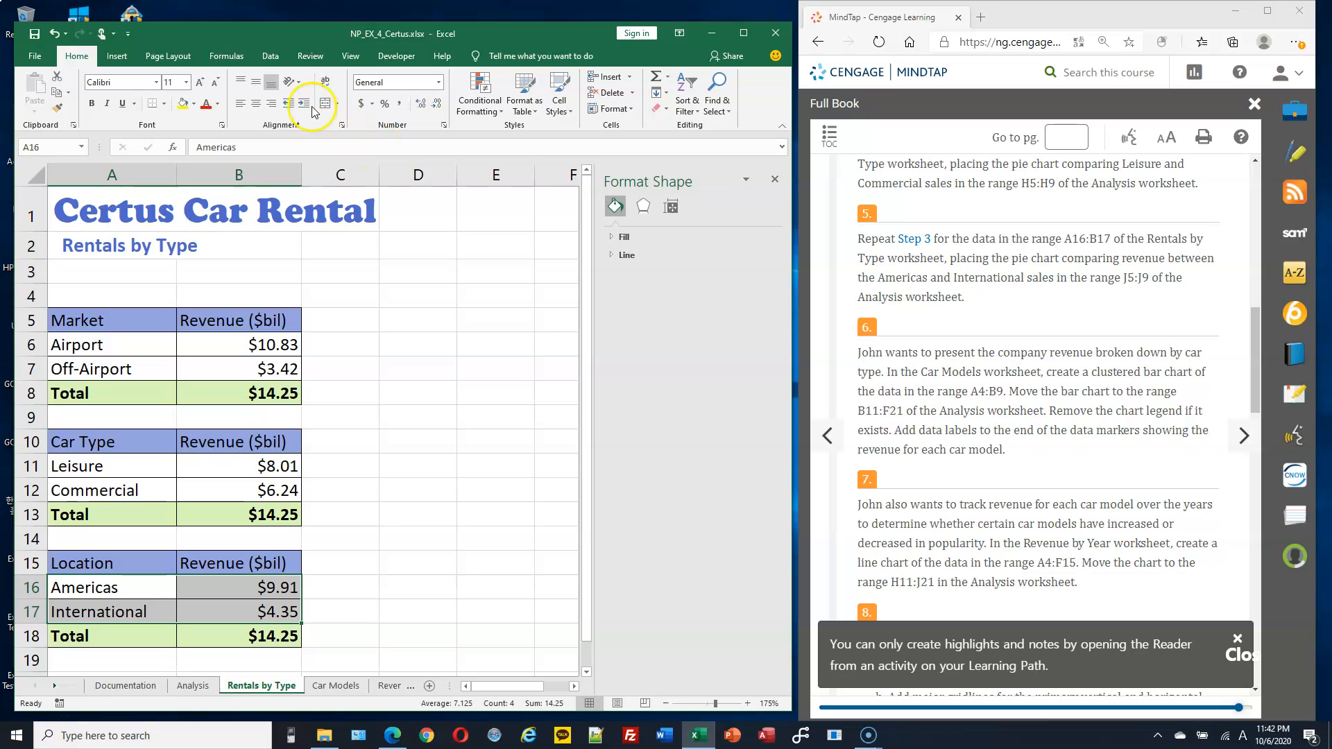
click(117, 55)
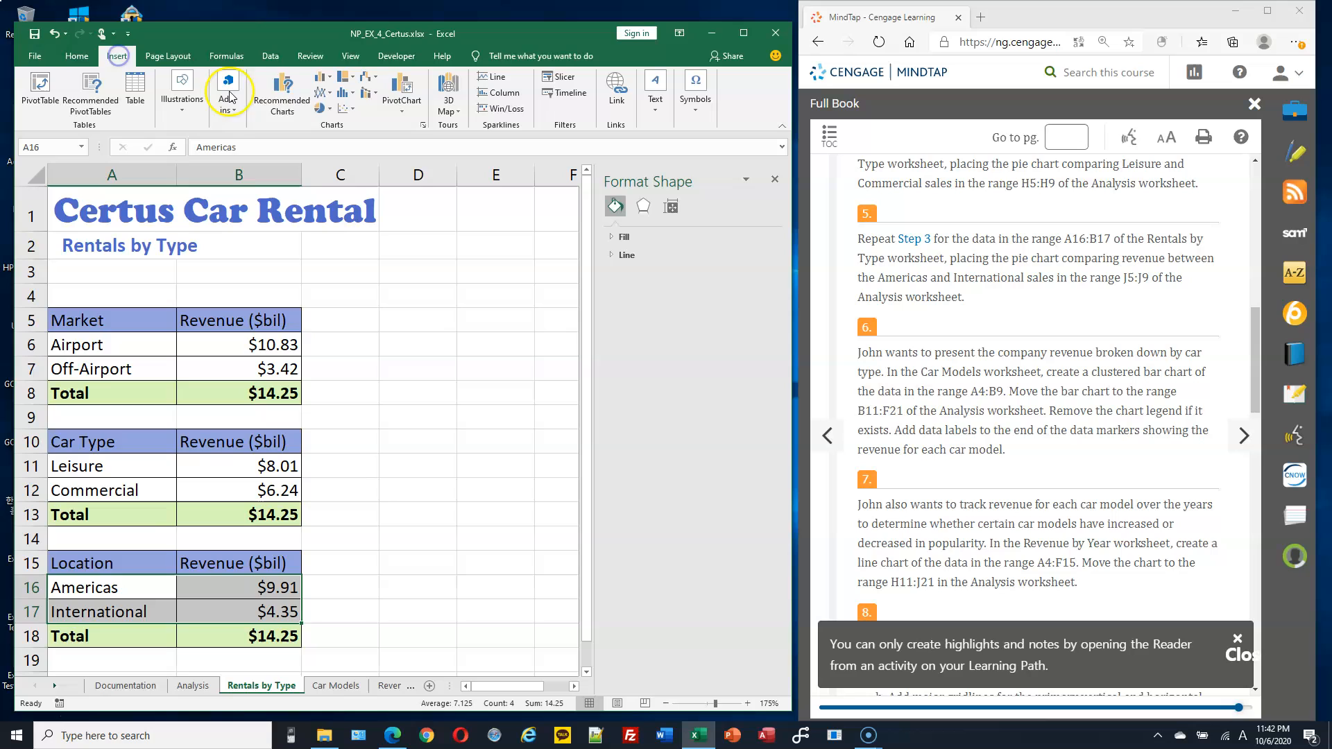
click(321, 108)
click(333, 150)
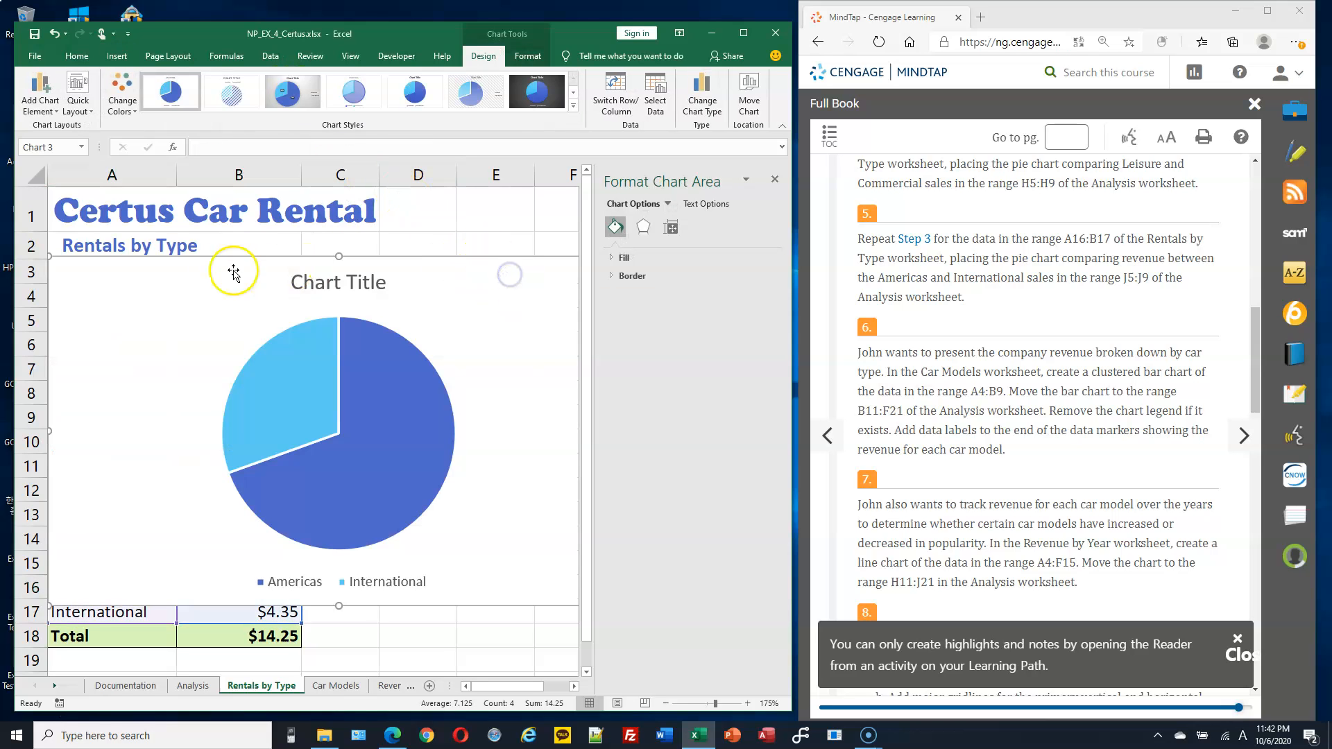
Move the Americas and International pie chart to the Analysis worksheet as an object.
click(749, 99)
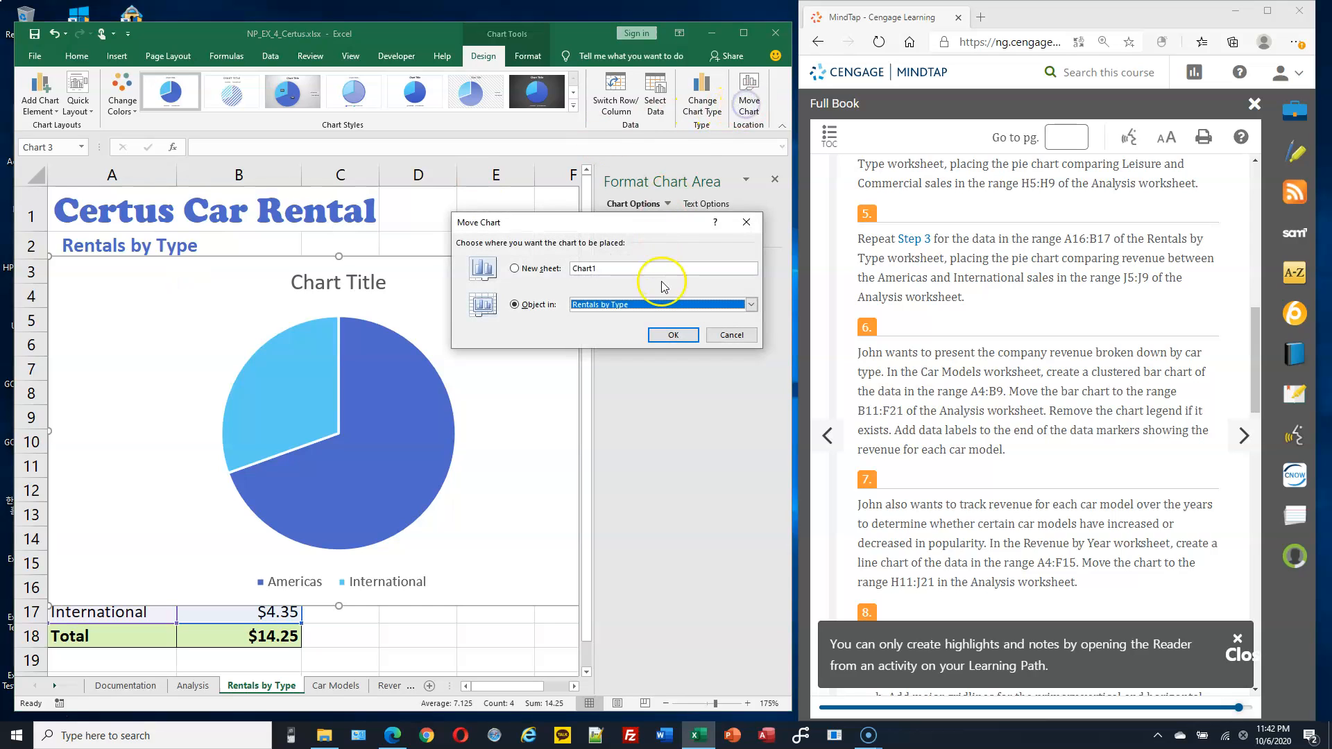
click(664, 306)
click(643, 326)
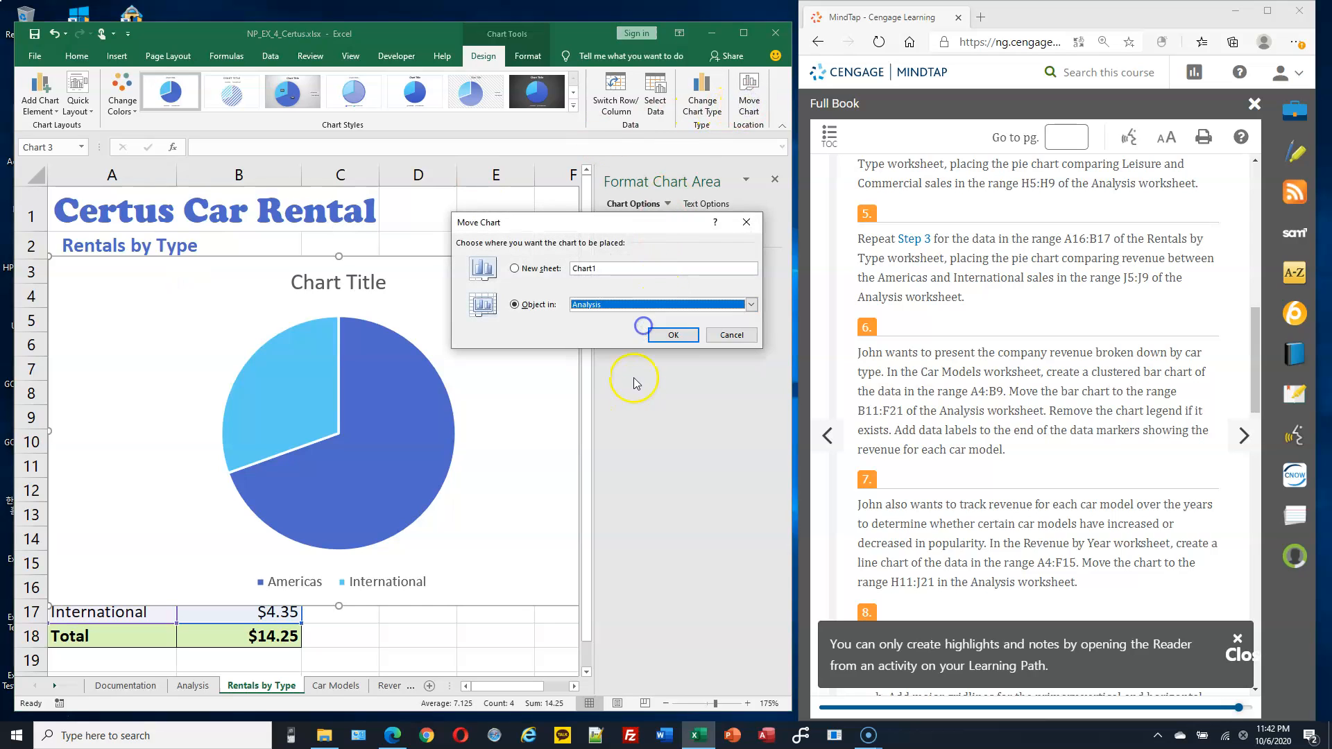
click(671, 337)
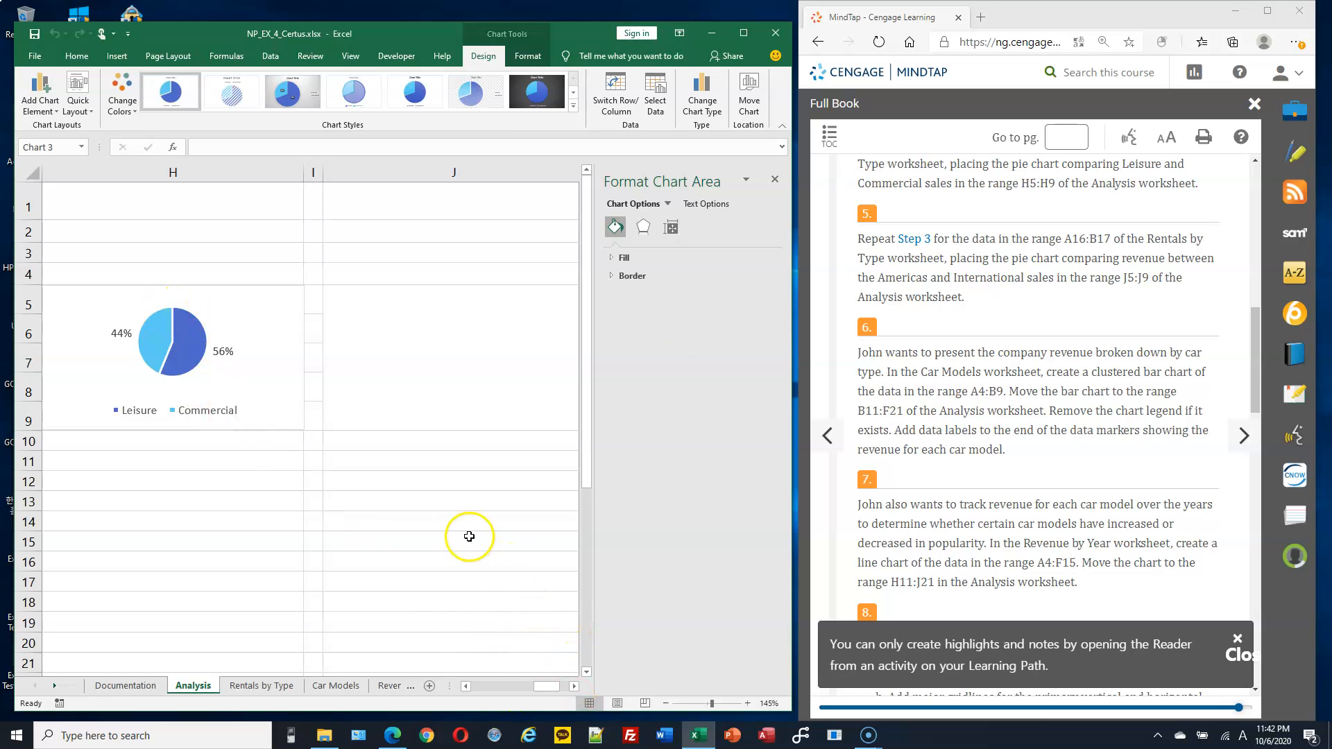
Position and resize the Americas and International pie chart to cover the range J5:J9.
scroll(458, 504, down, 3)
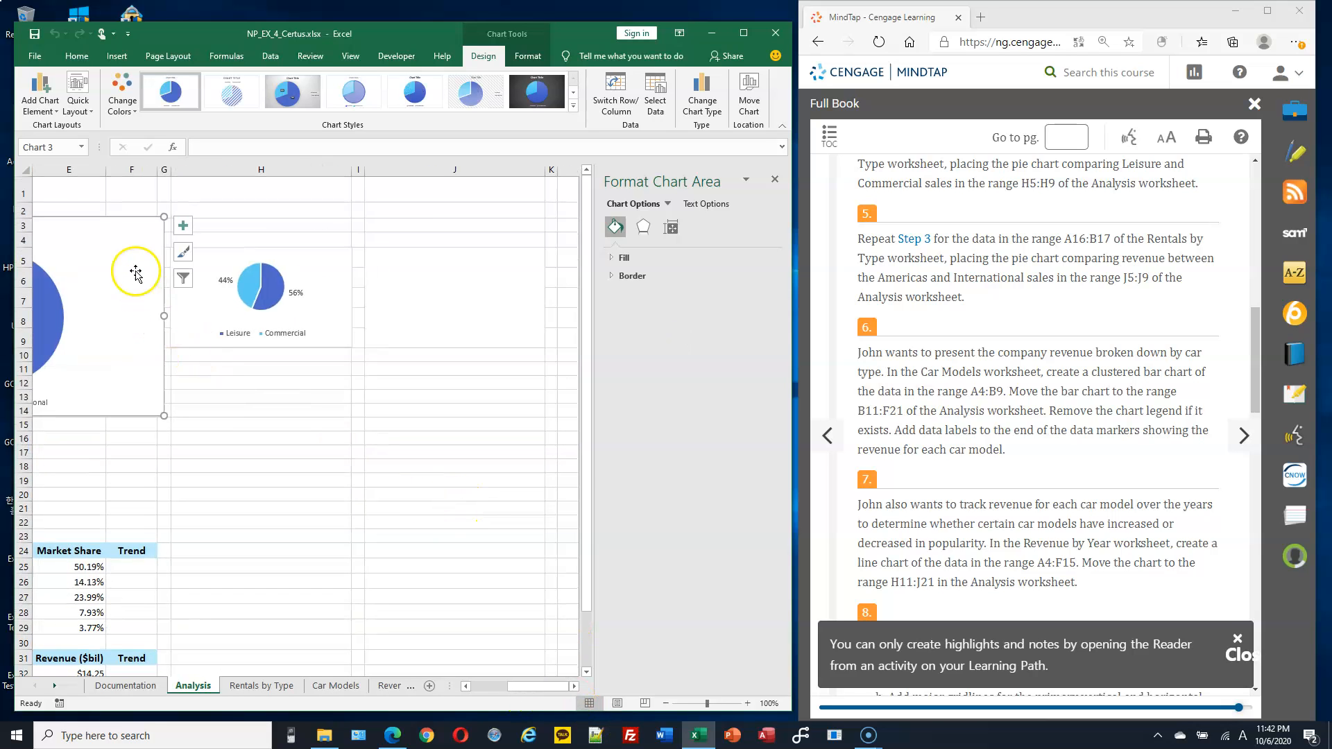
drag(125, 238, 379, 276)
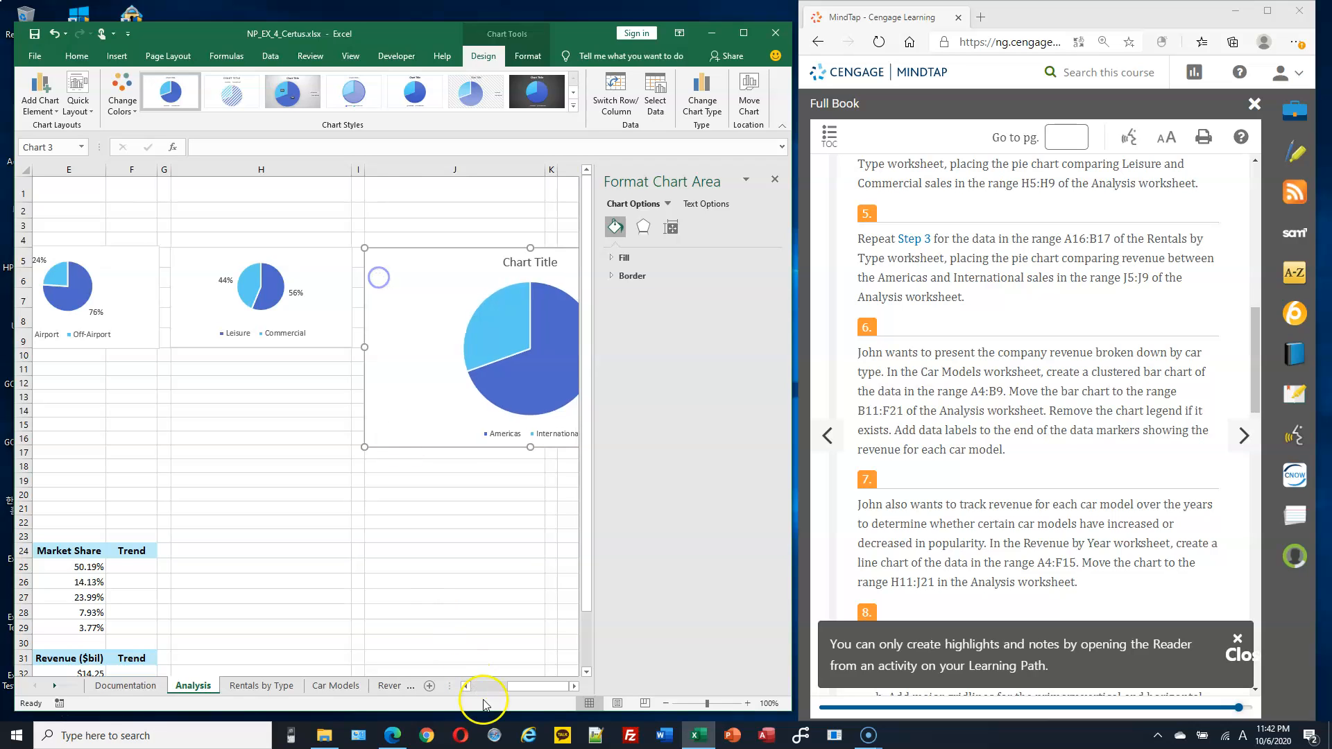
click(575, 686)
click(574, 686)
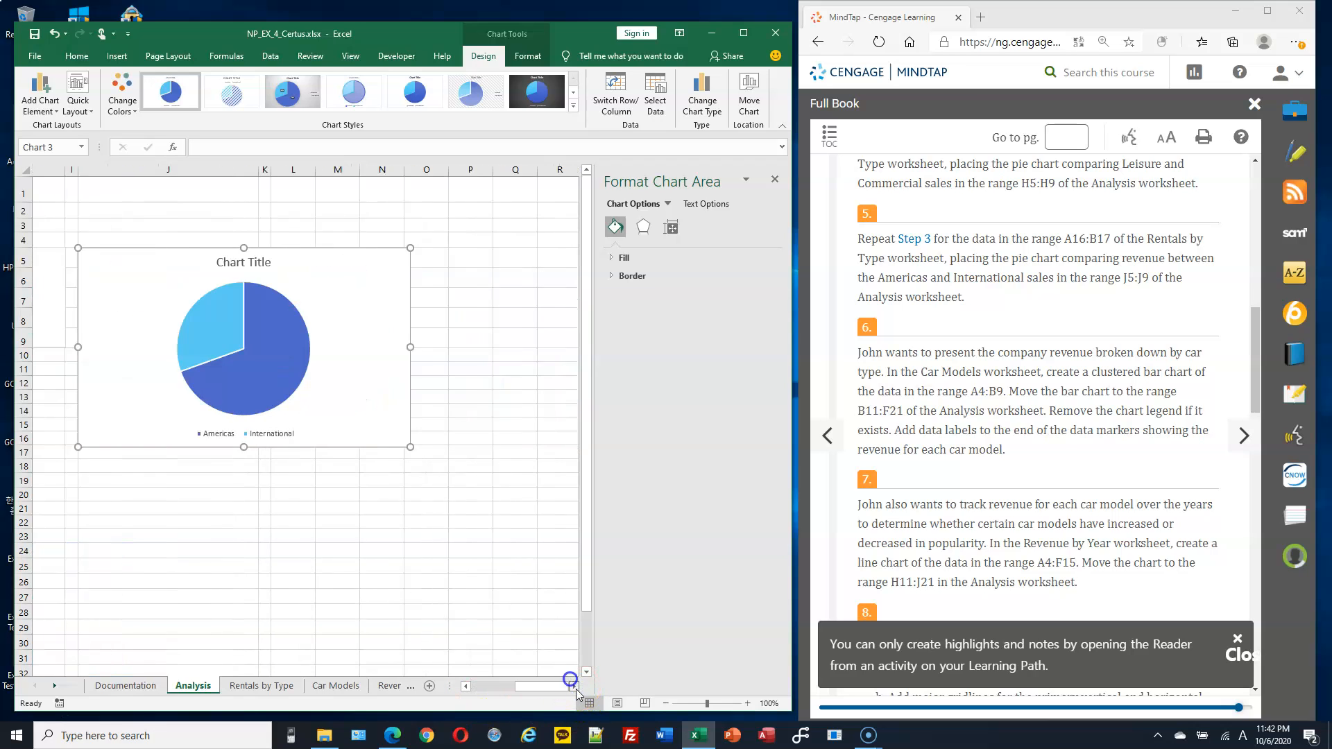
click(575, 686)
drag(374, 447, 225, 349)
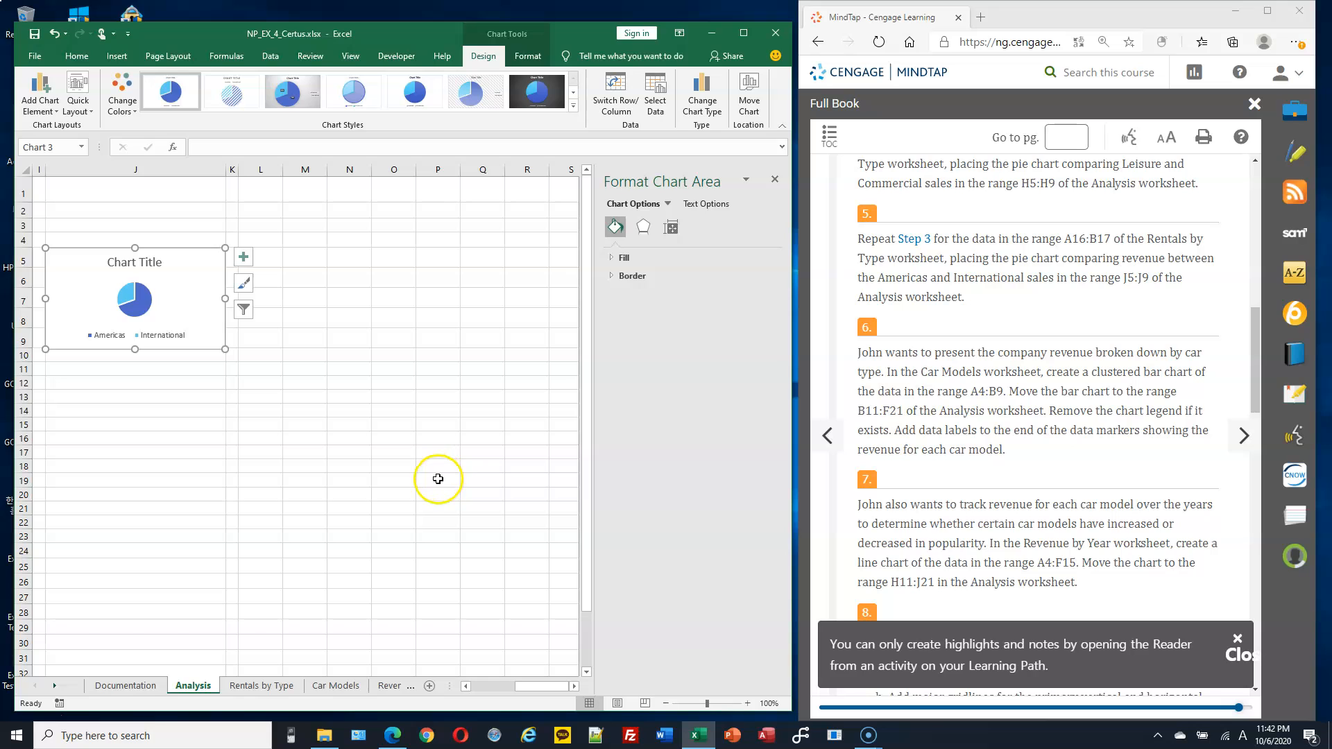
scroll(438, 480, left, 5)
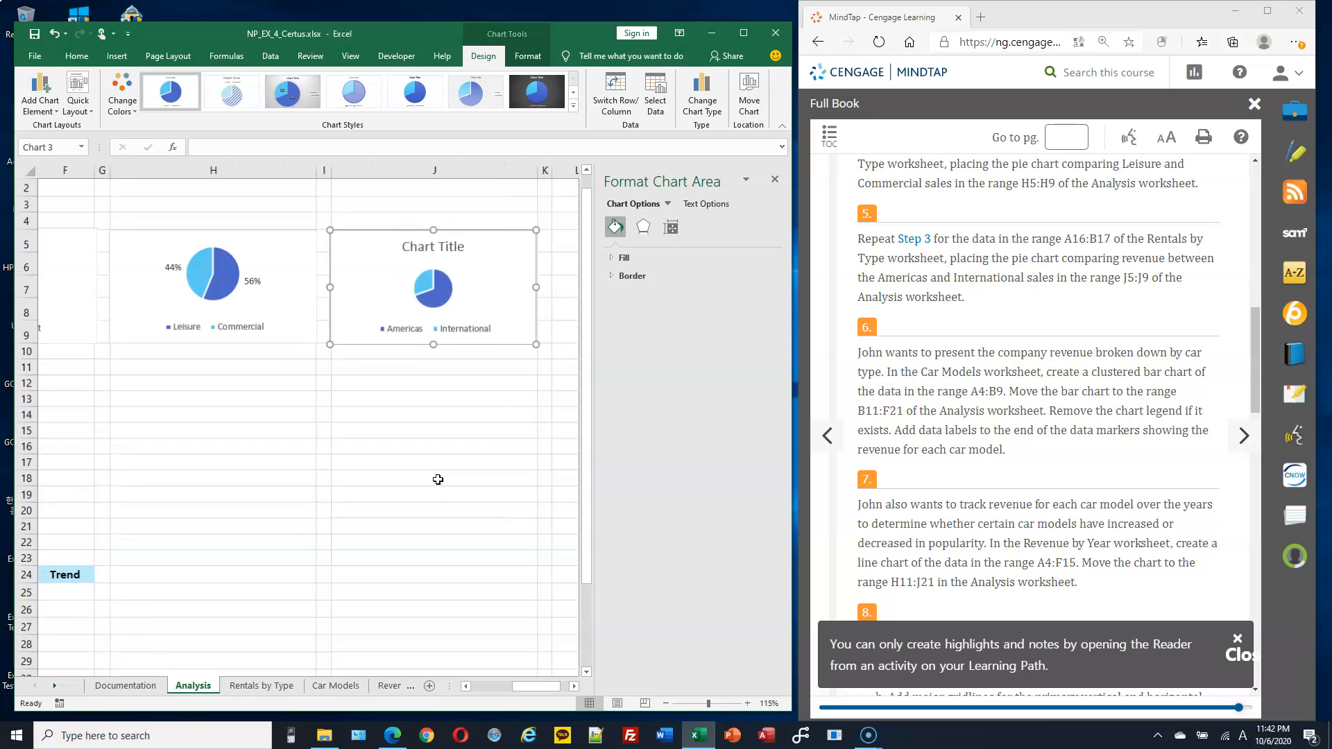
scroll(438, 479, up, 2)
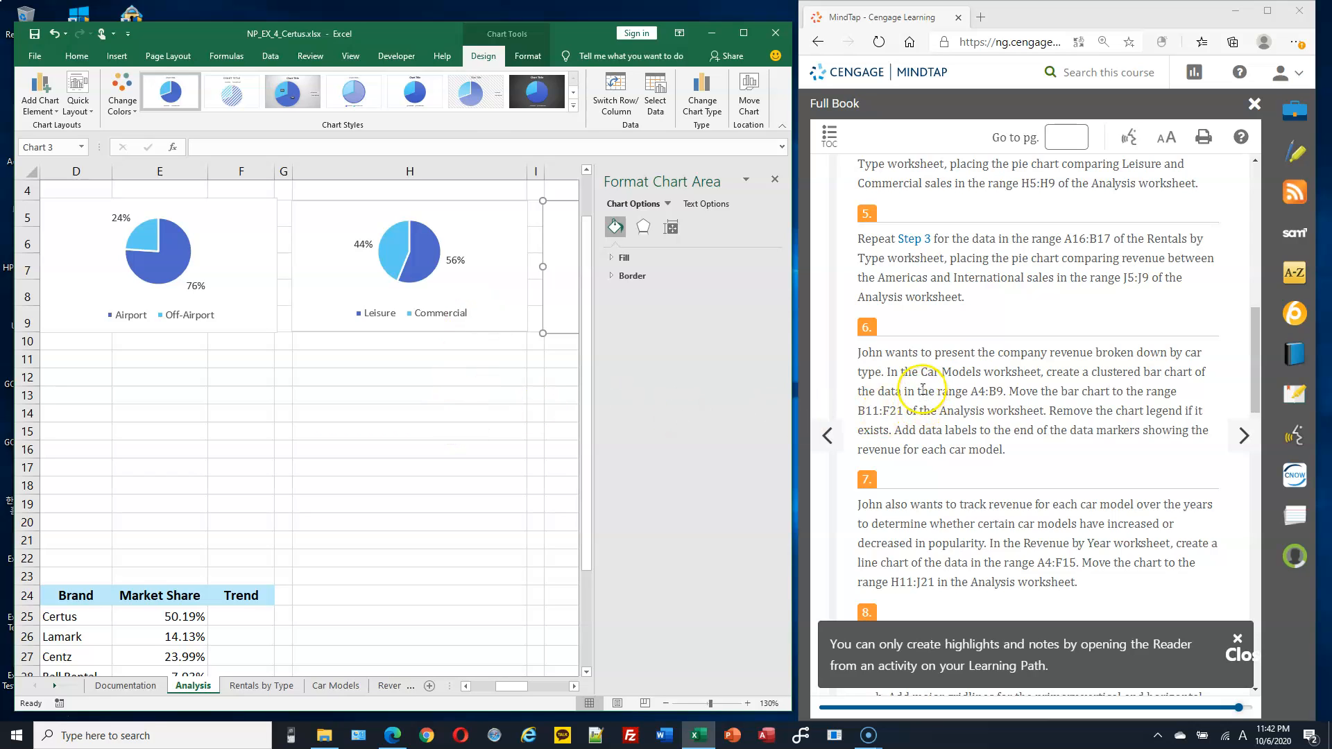
Create a 2-D clustered column chart from the range A4:B9 of the Car Models worksheet.
scroll(920, 357, down, 1)
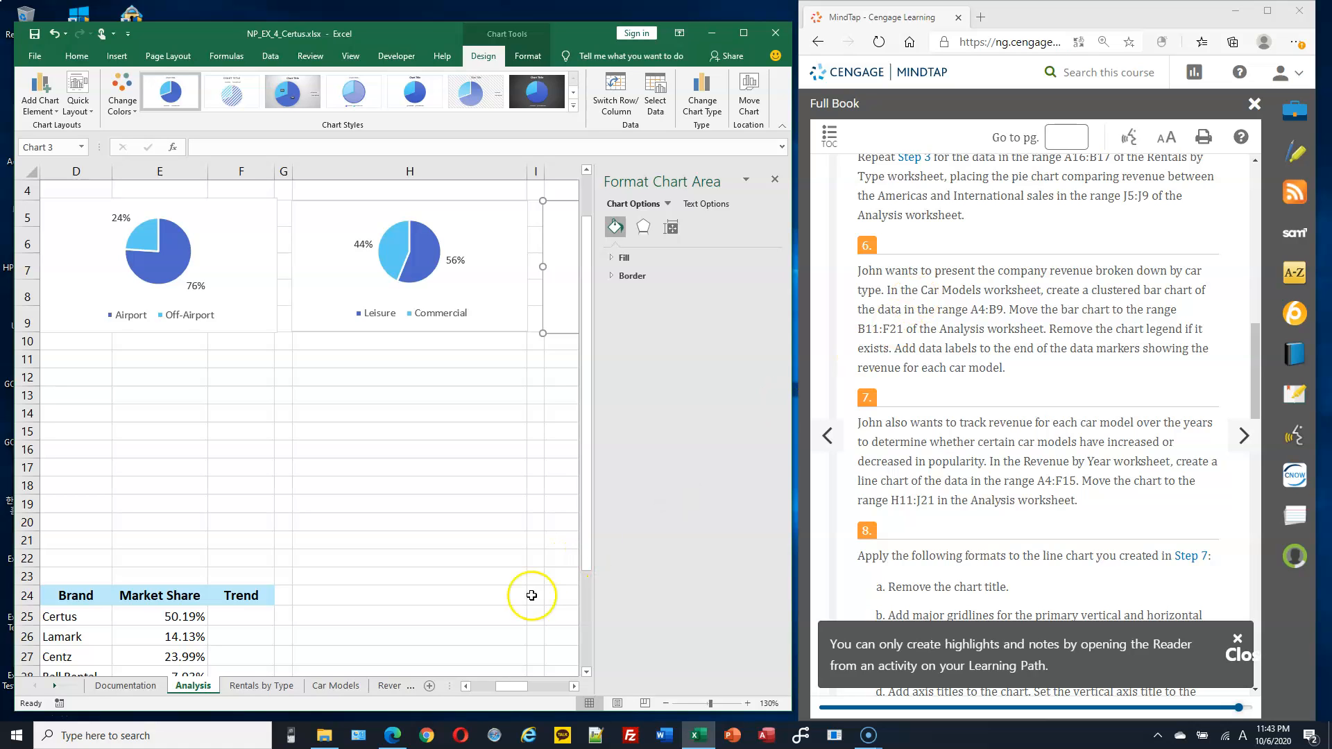
click(336, 686)
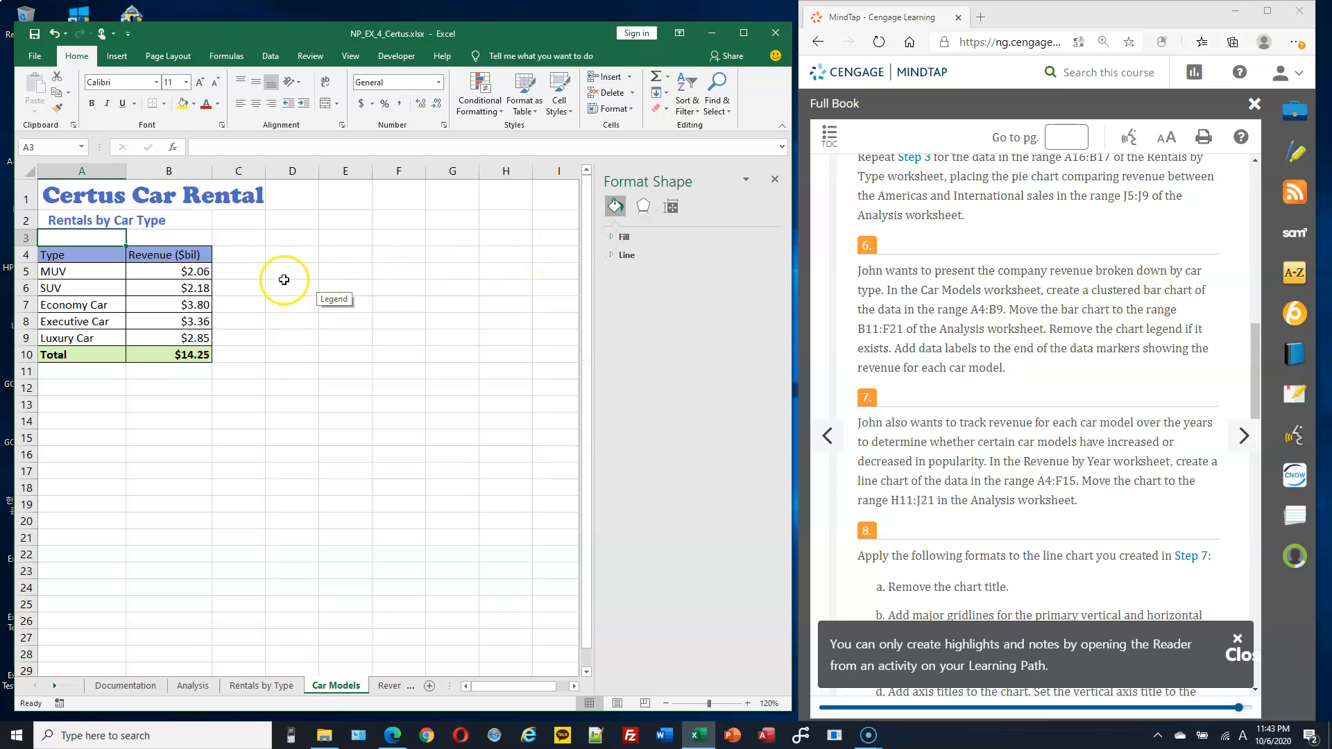
scroll(234, 334, up, 2)
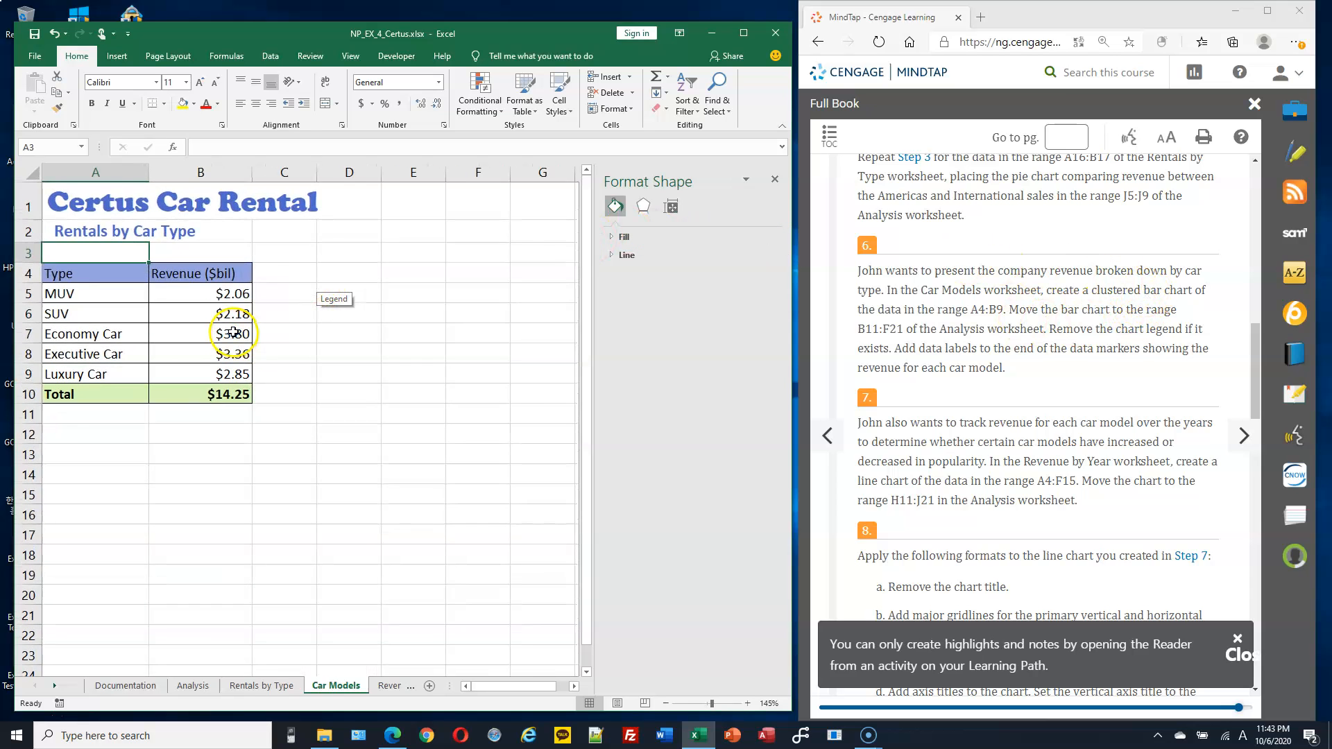
scroll(234, 333, up, 2)
drag(133, 290, 252, 418)
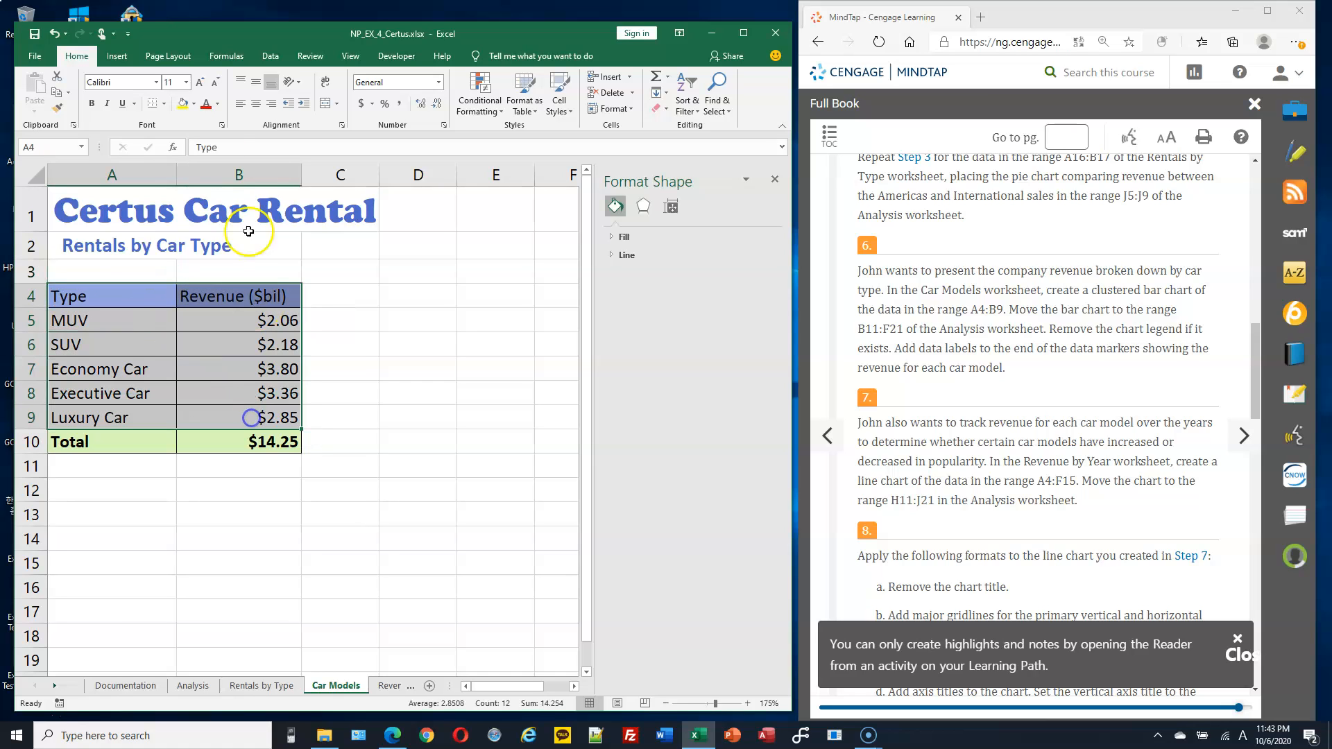
click(116, 58)
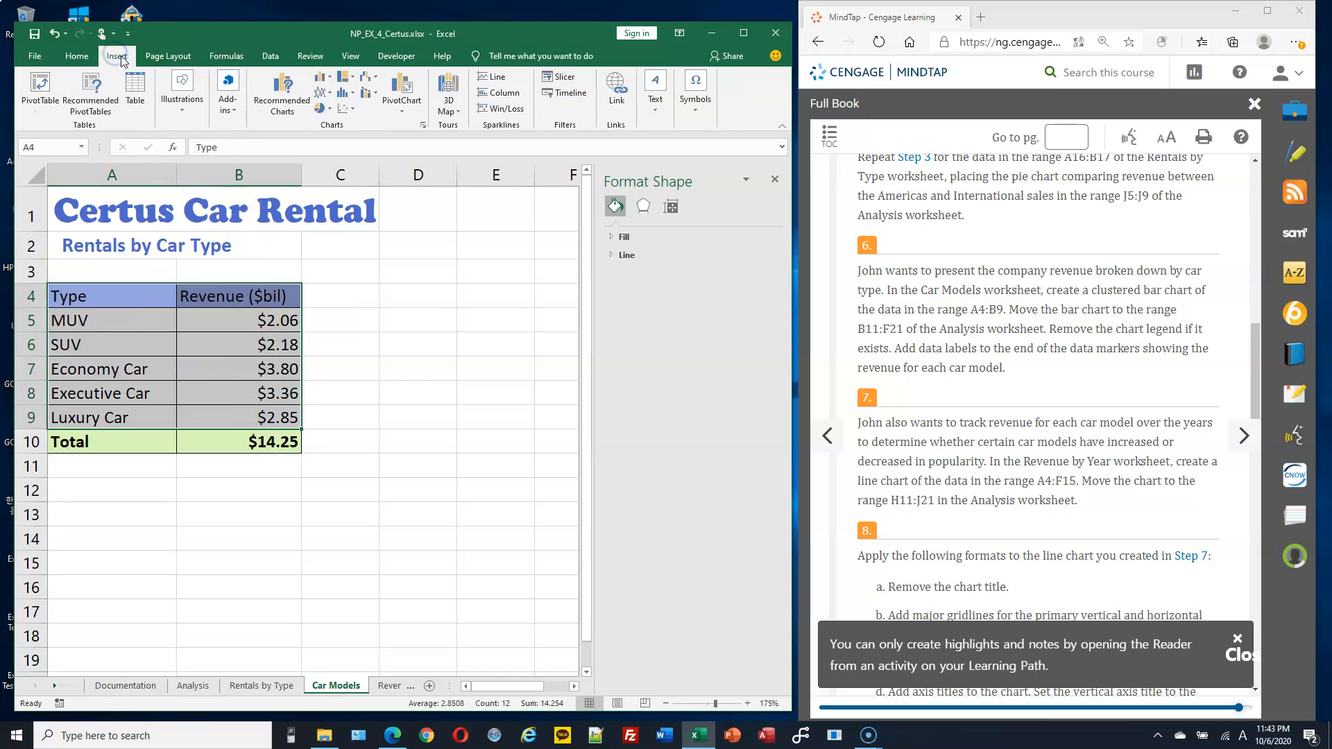
click(325, 84)
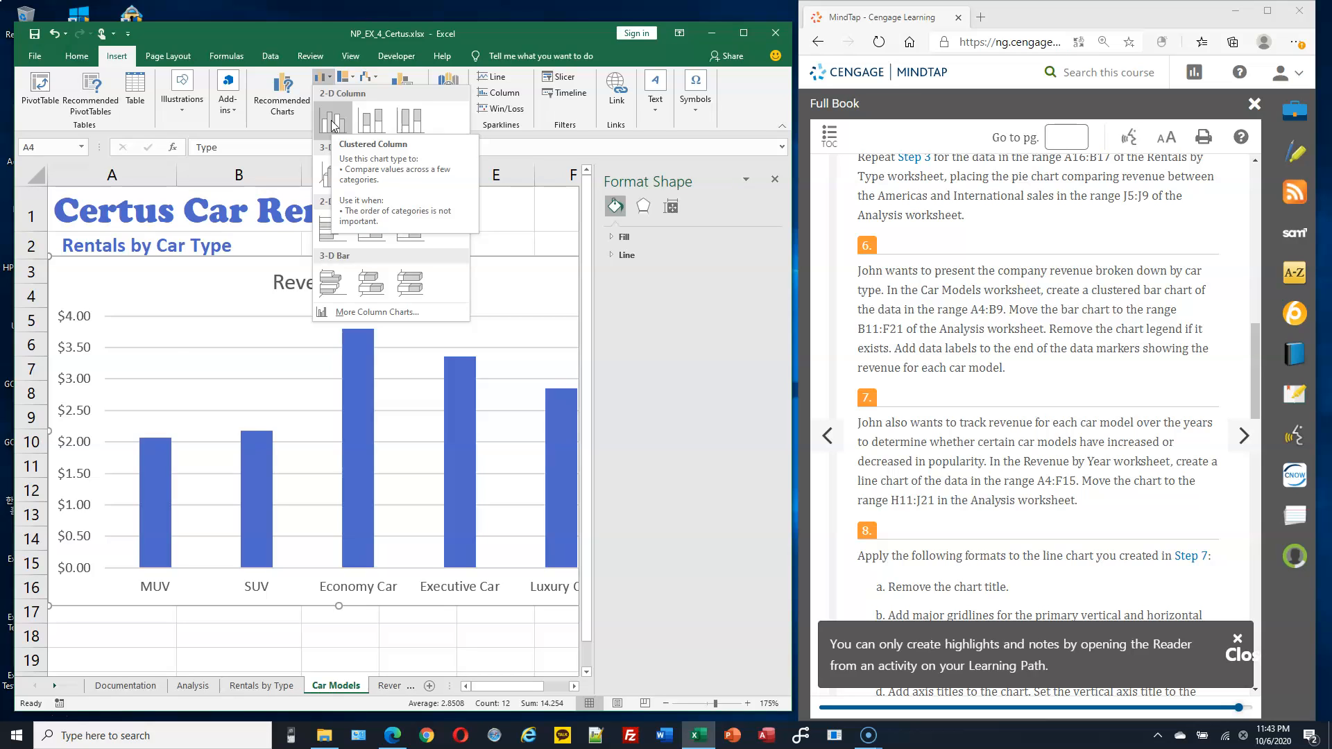
click(332, 121)
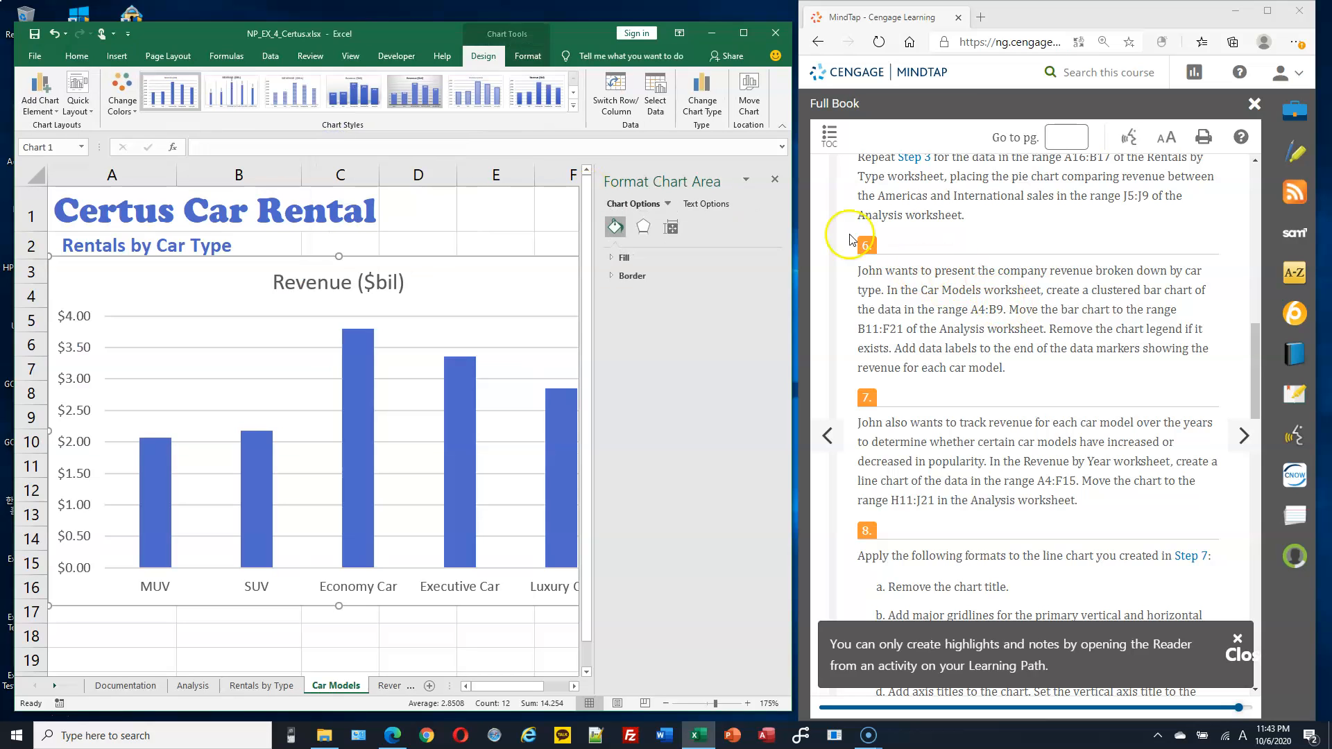
Move the car model revenue column chart to the Analysis worksheet as an object.
click(749, 90)
click(661, 304)
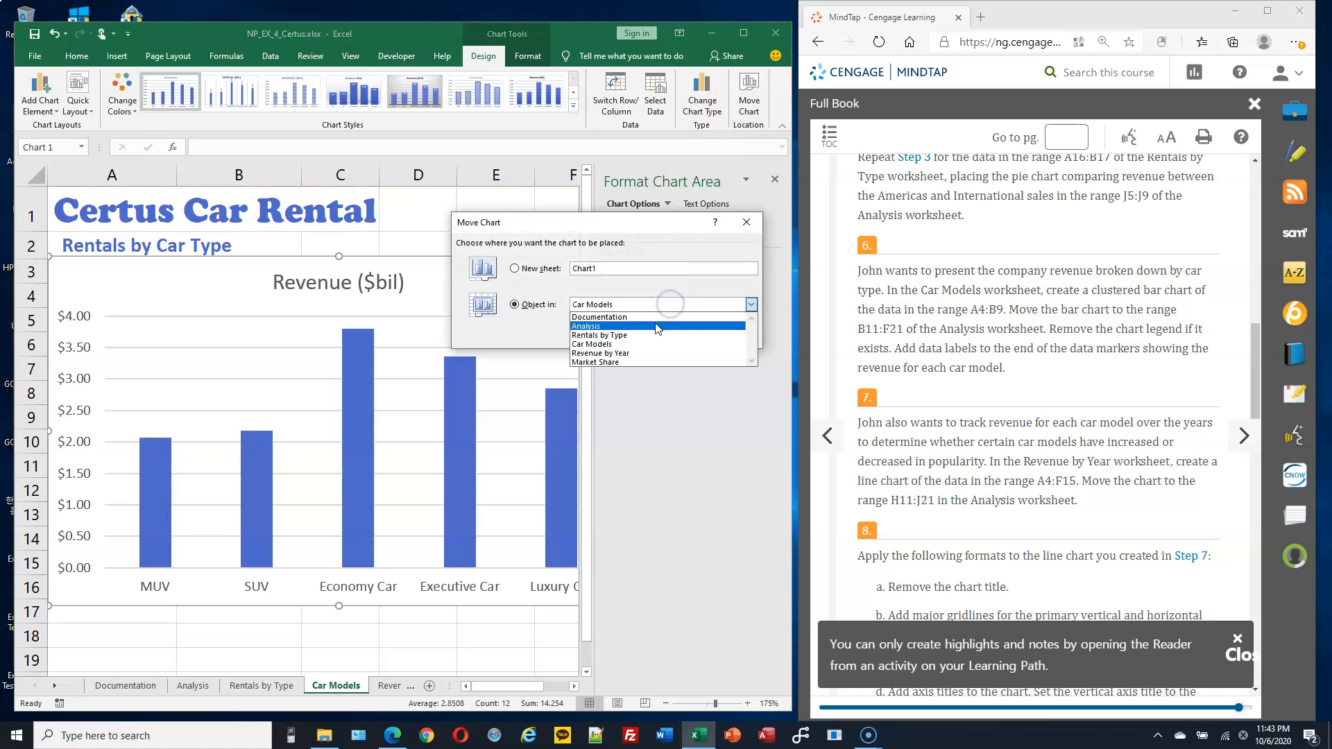
click(655, 325)
click(673, 338)
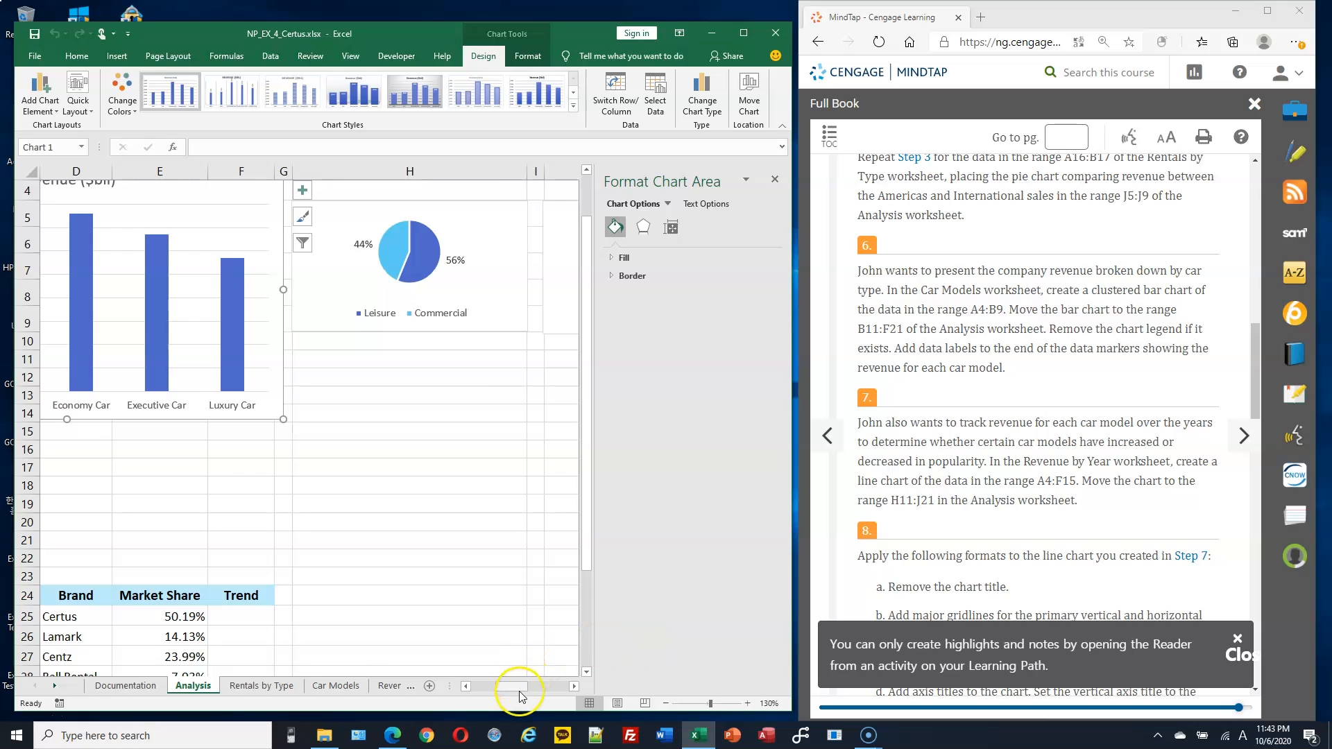
Place the car model revenue chart with its upper corner at B11 and resize it to cover B11:E20.
drag(513, 686, 470, 687)
drag(109, 195, 124, 385)
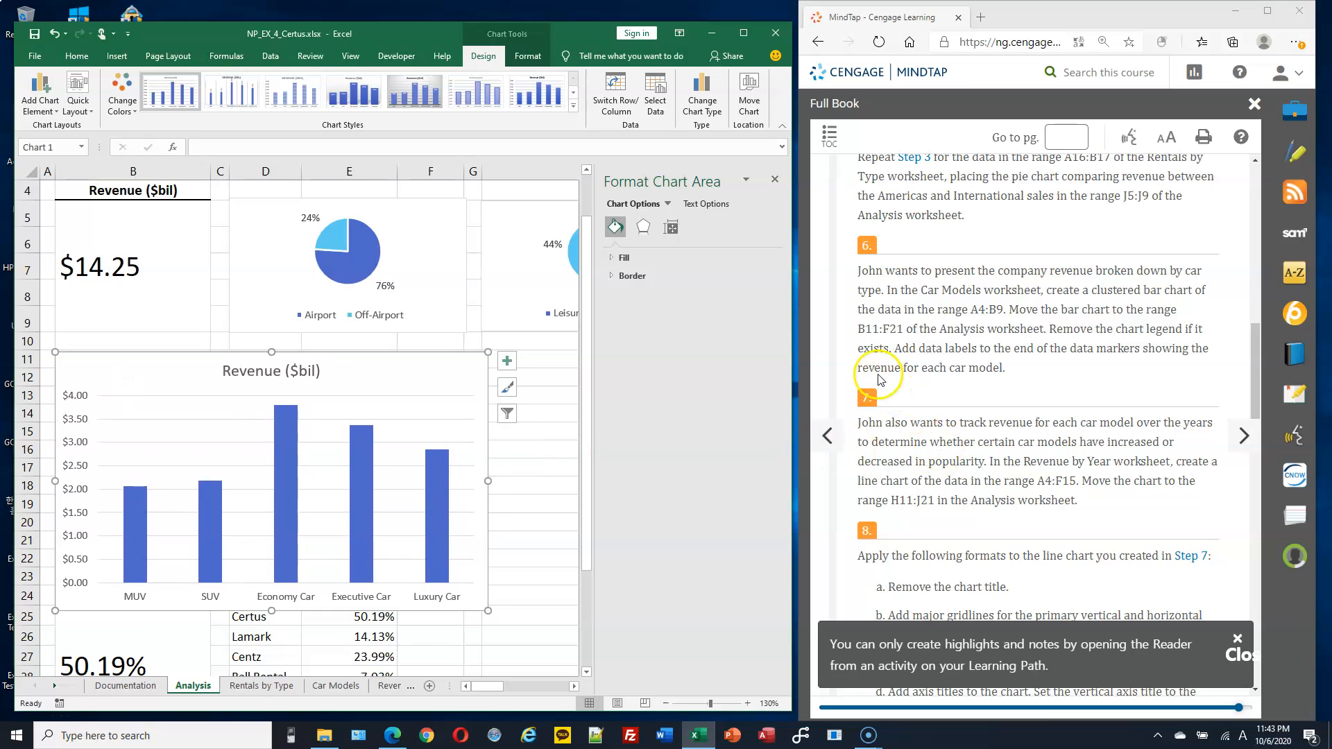
drag(491, 611, 397, 530)
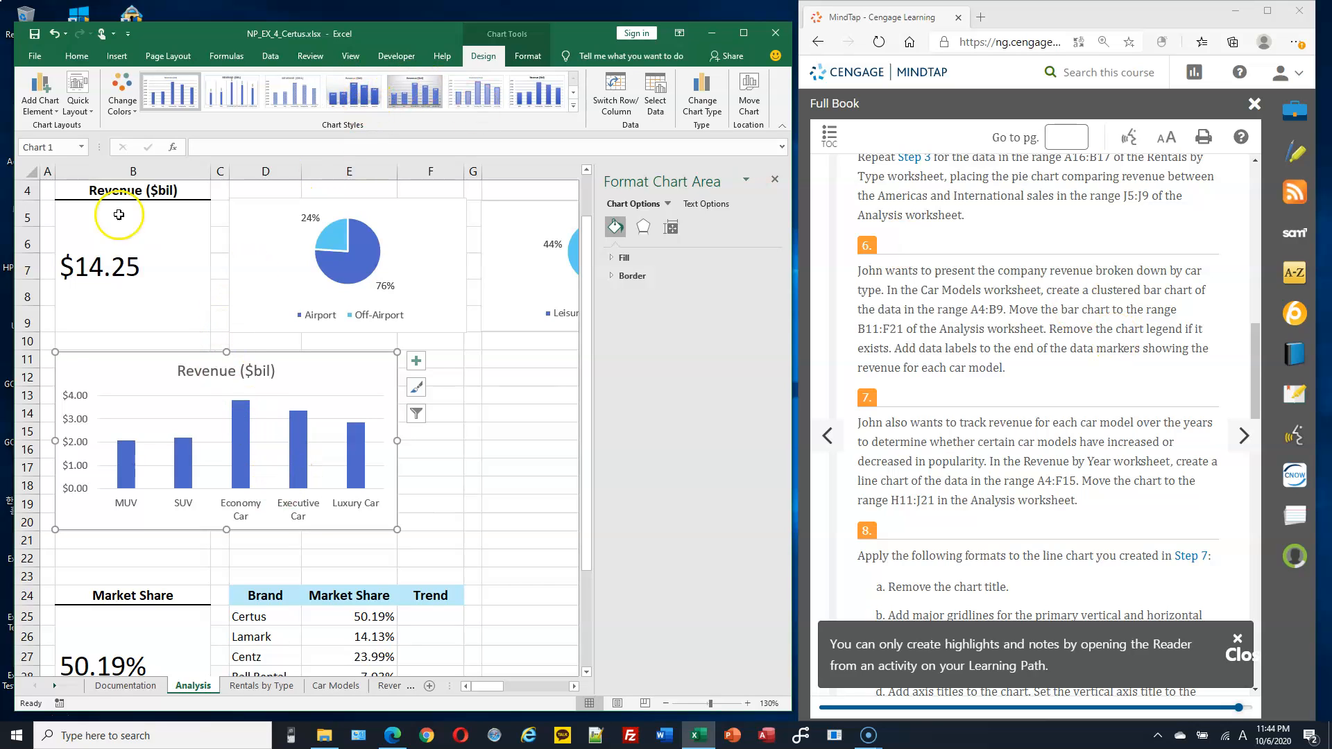
Set the car model revenue chart's legend to None and add data labels at the Outside End position.
click(39, 94)
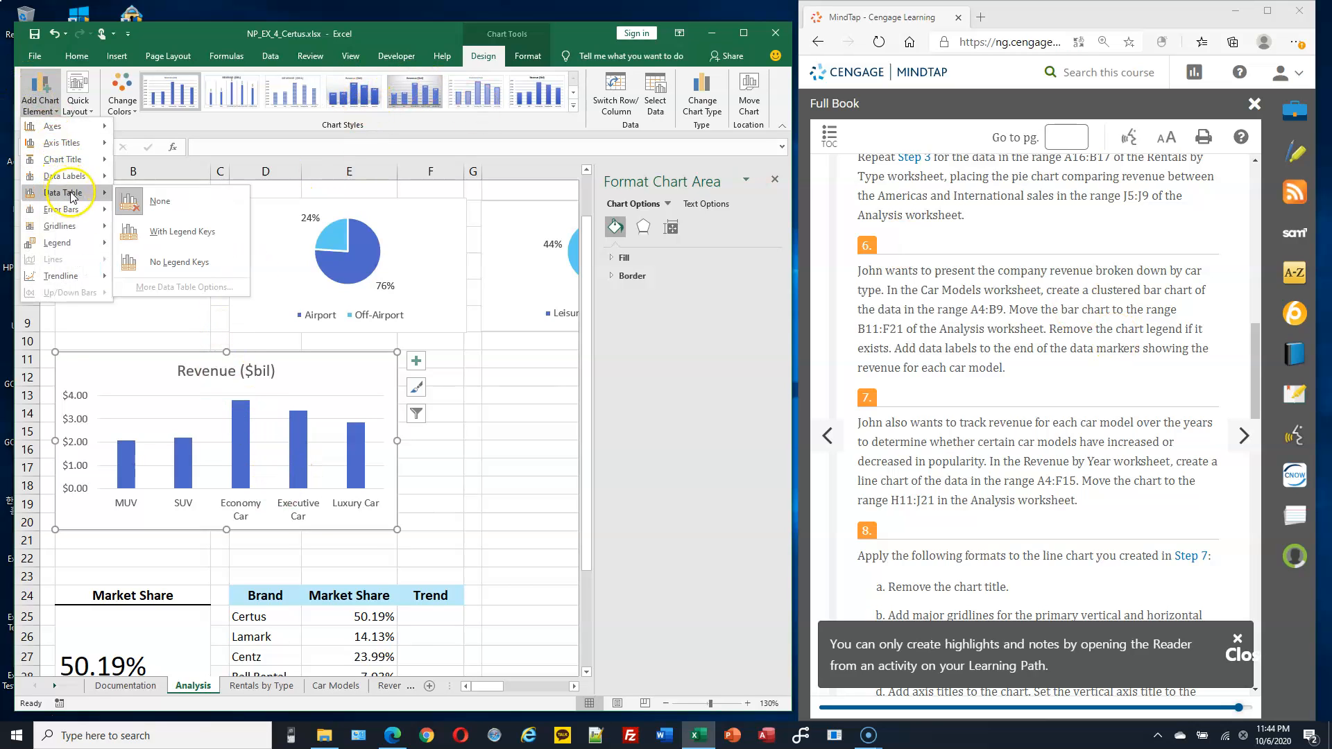
mouse_move(76, 159)
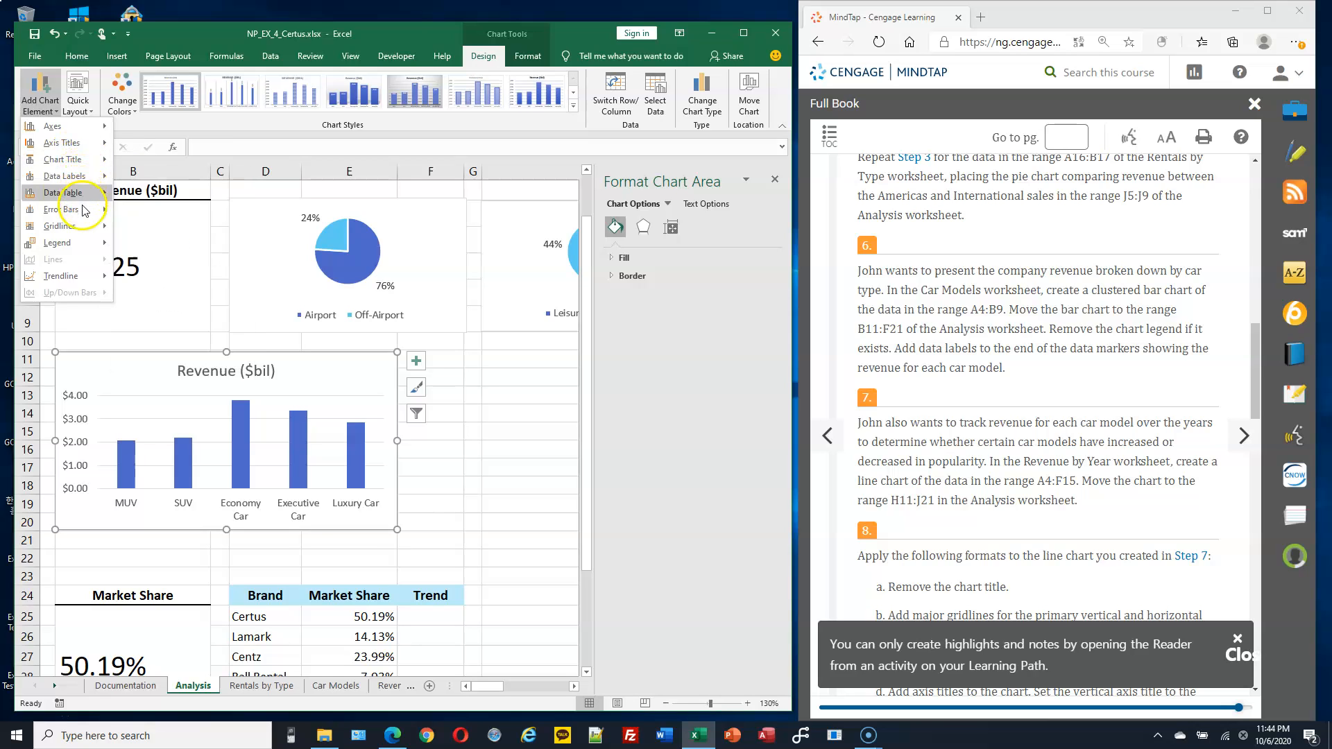
mouse_move(82, 249)
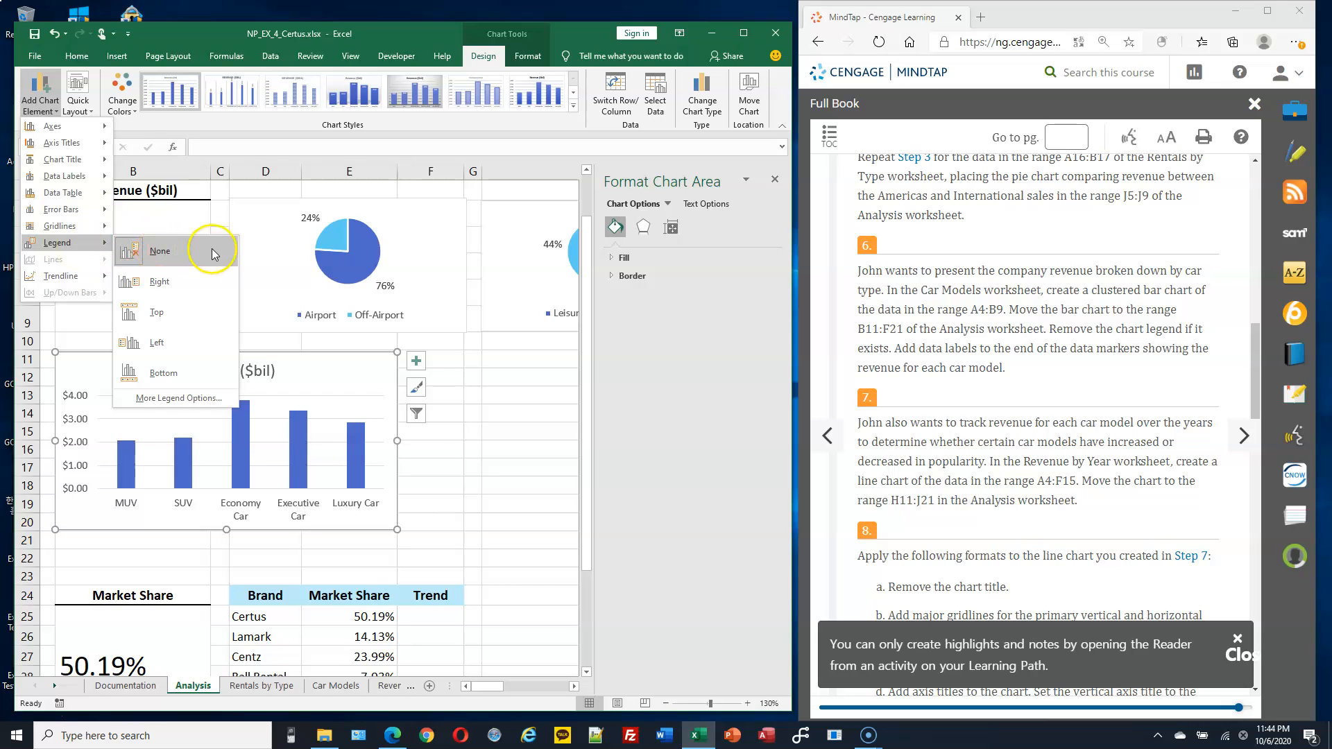
click(165, 250)
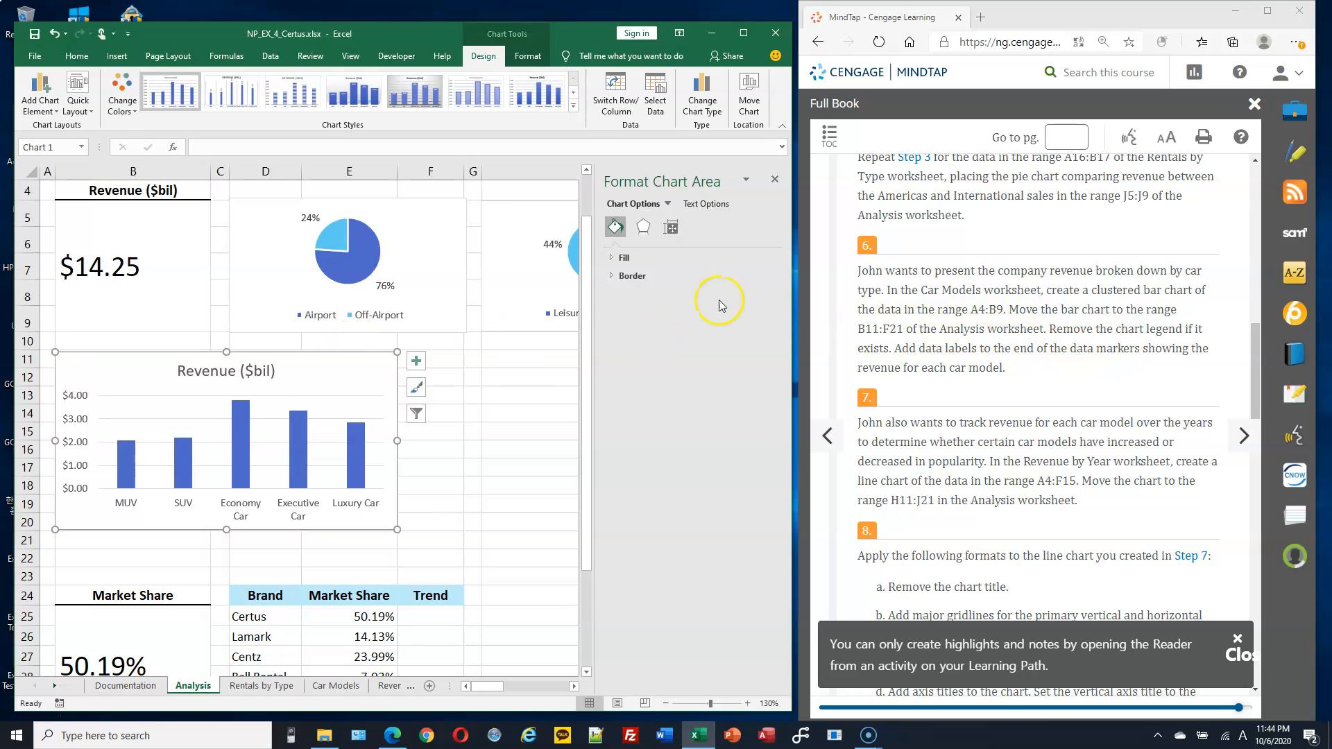
click(49, 104)
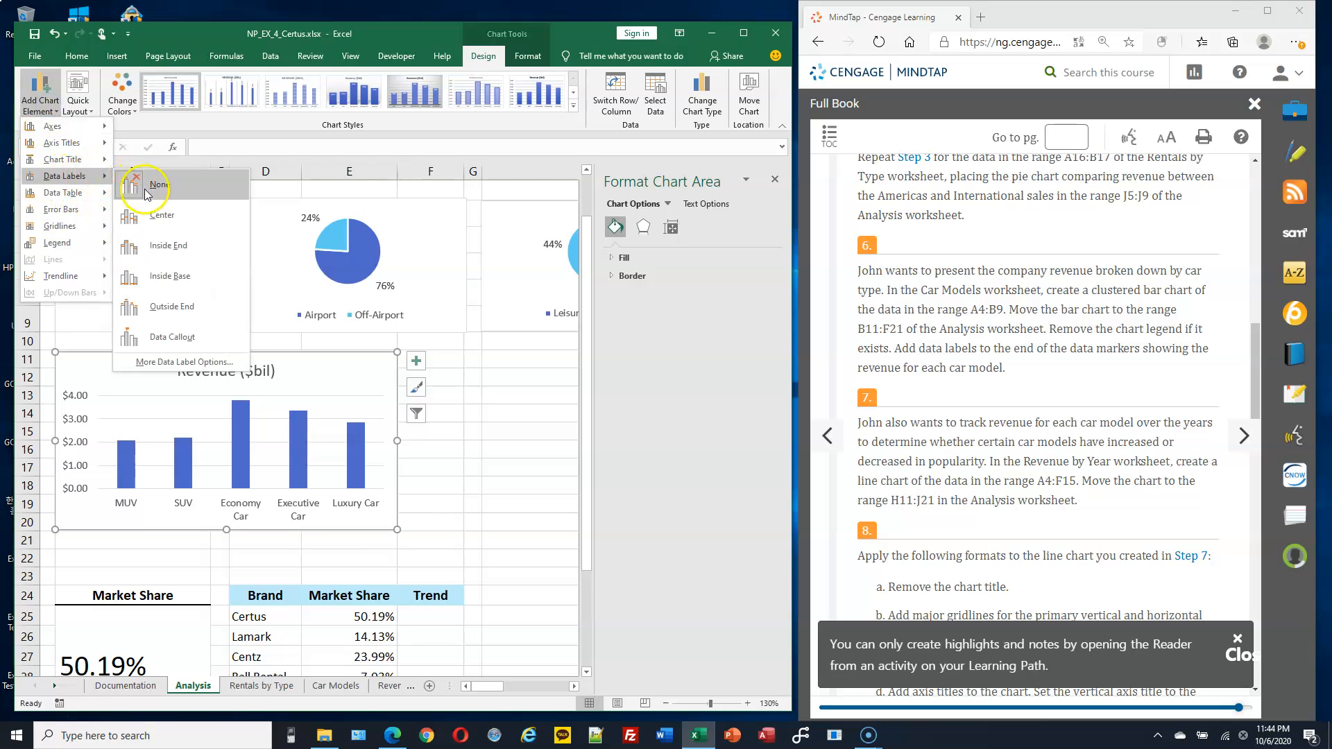
click(182, 313)
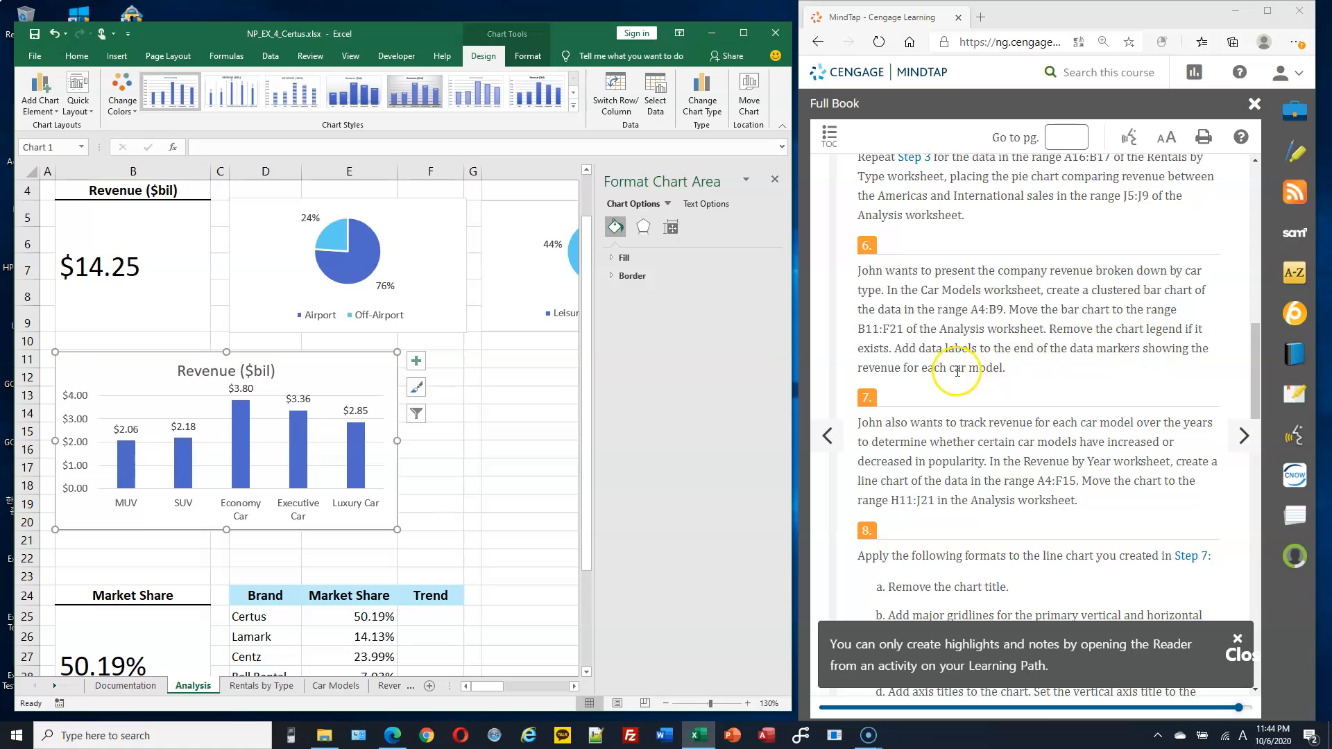
Create a 2-D line chart from the range A4:F15 of the Revenue by Year worksheet.
scroll(945, 366, down, 2)
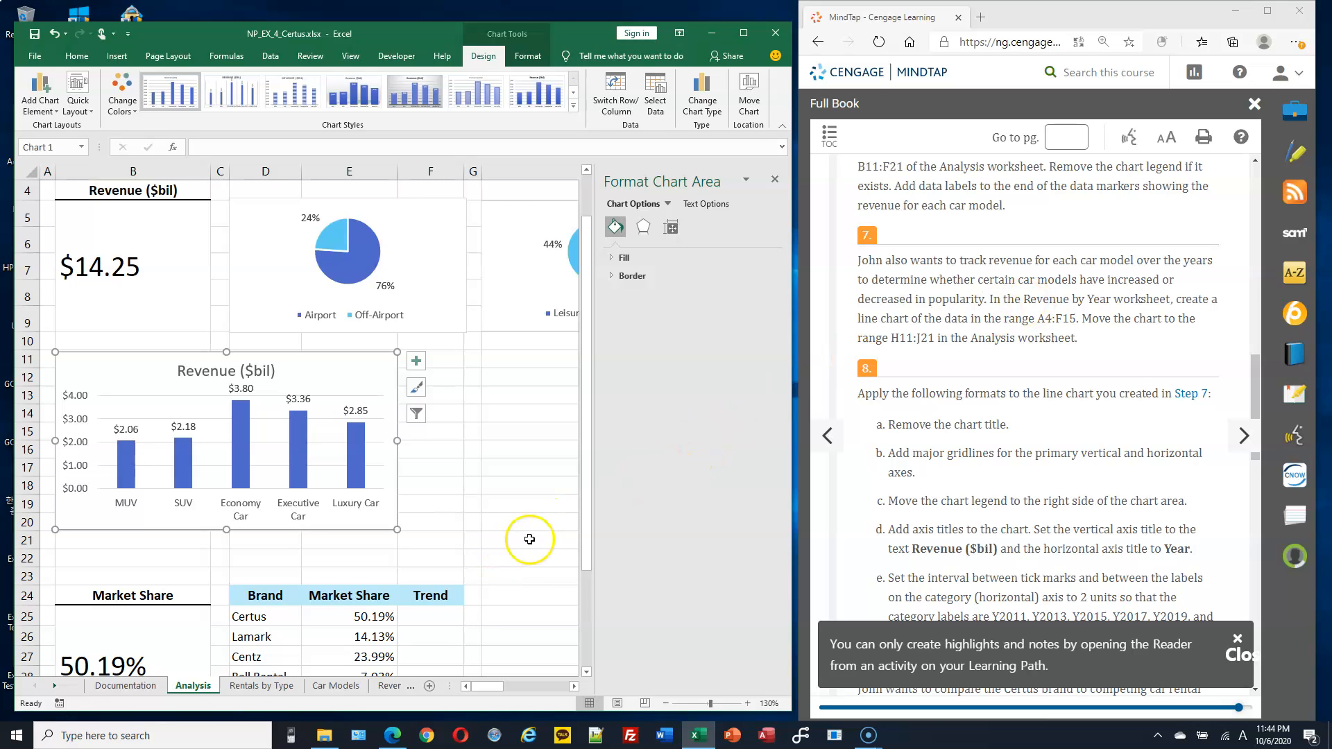
click(380, 687)
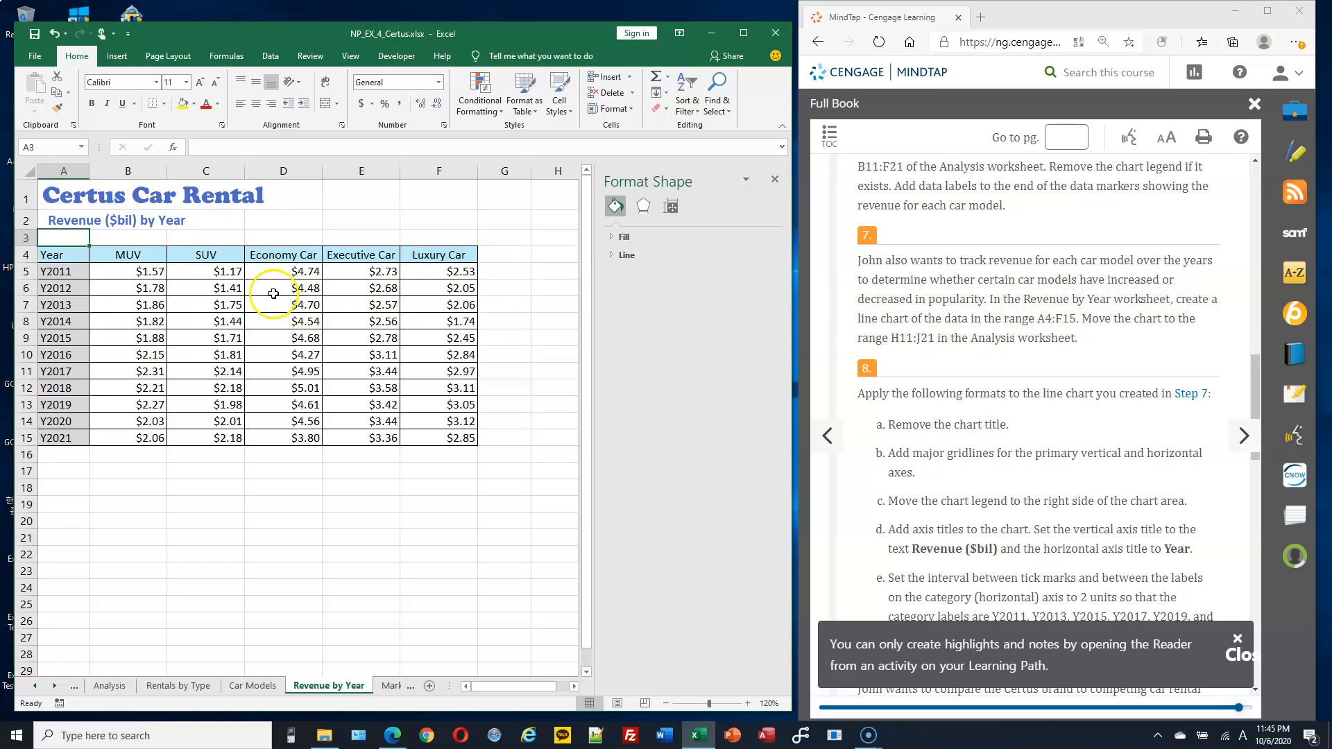
drag(68, 254, 441, 442)
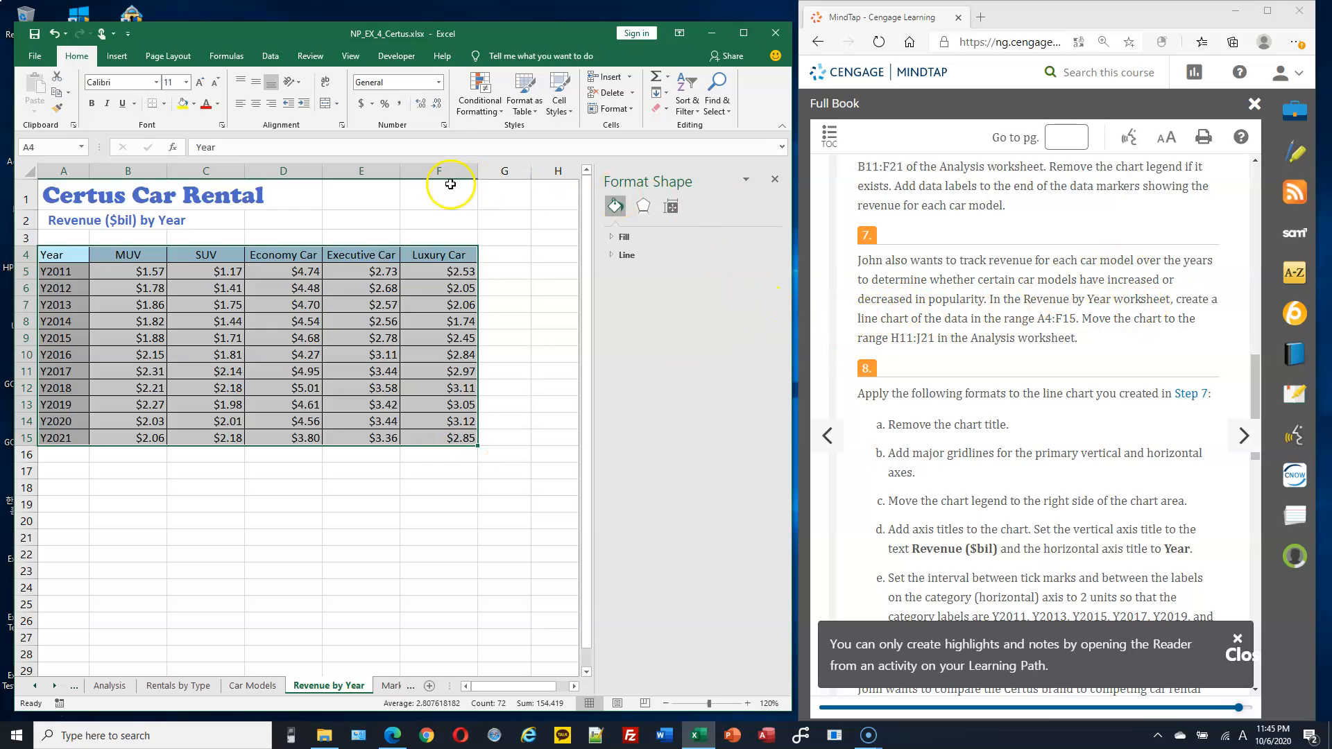
click(116, 55)
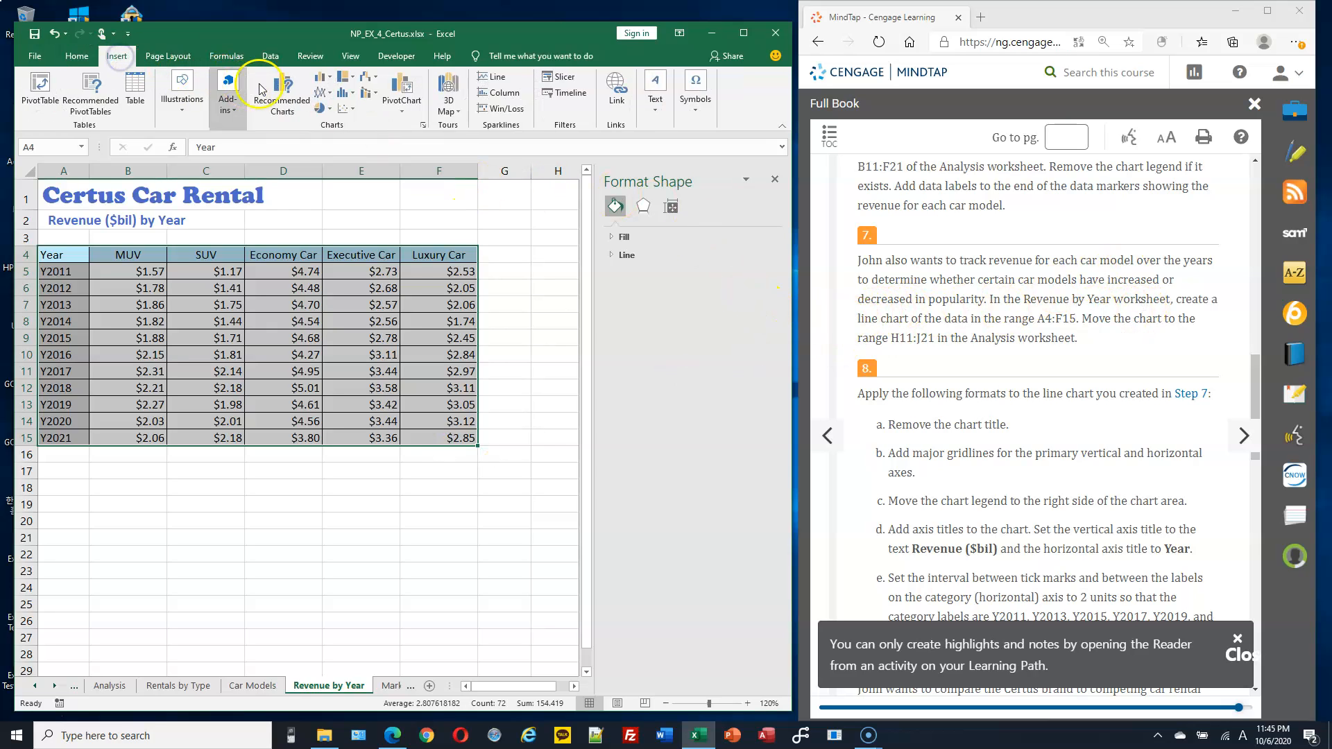
click(323, 93)
click(333, 141)
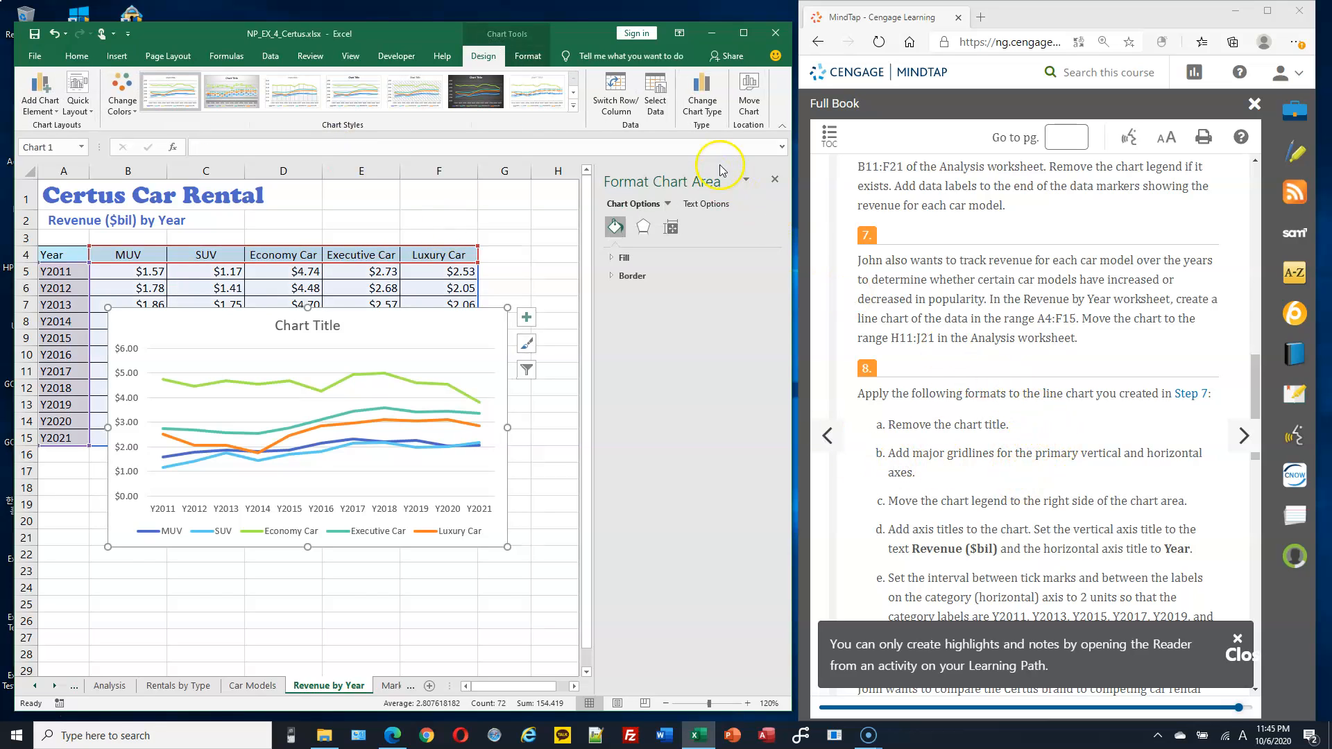
Move the yearly revenue line chart to the Analysis worksheet as an object.
click(750, 122)
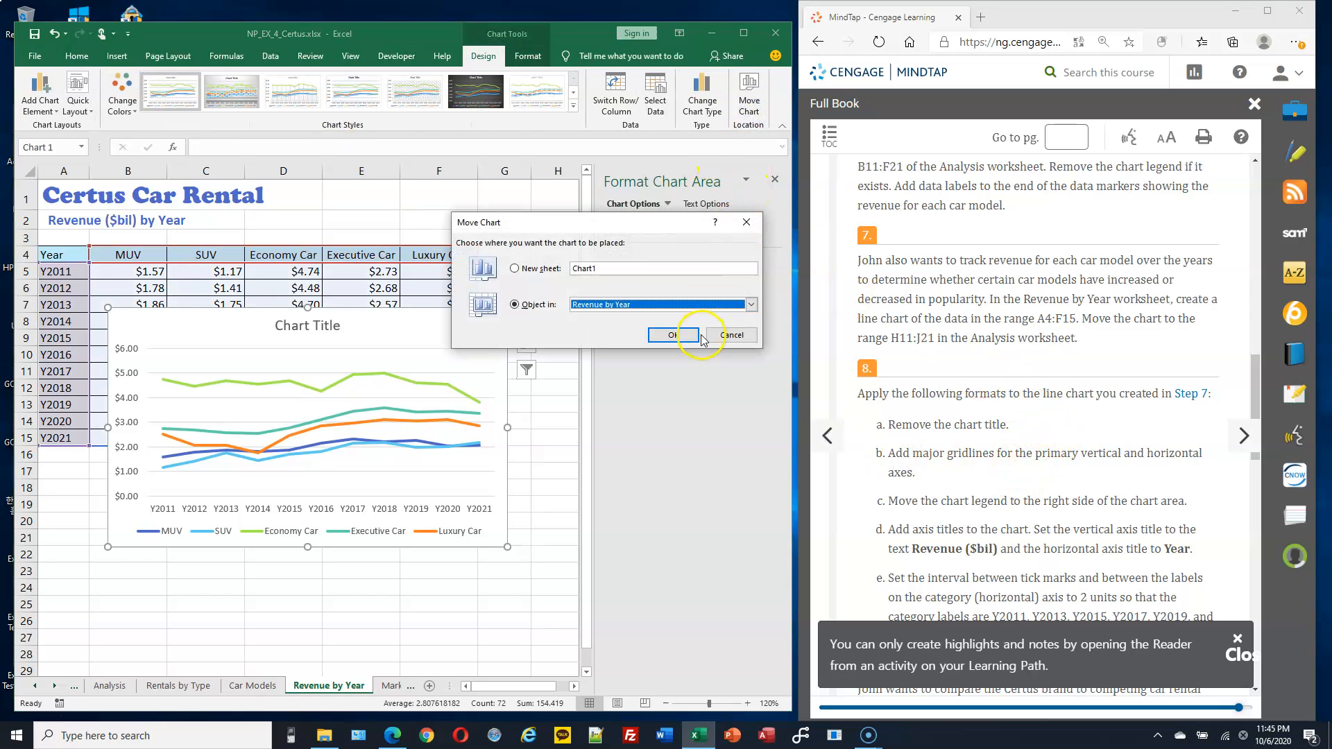
click(697, 306)
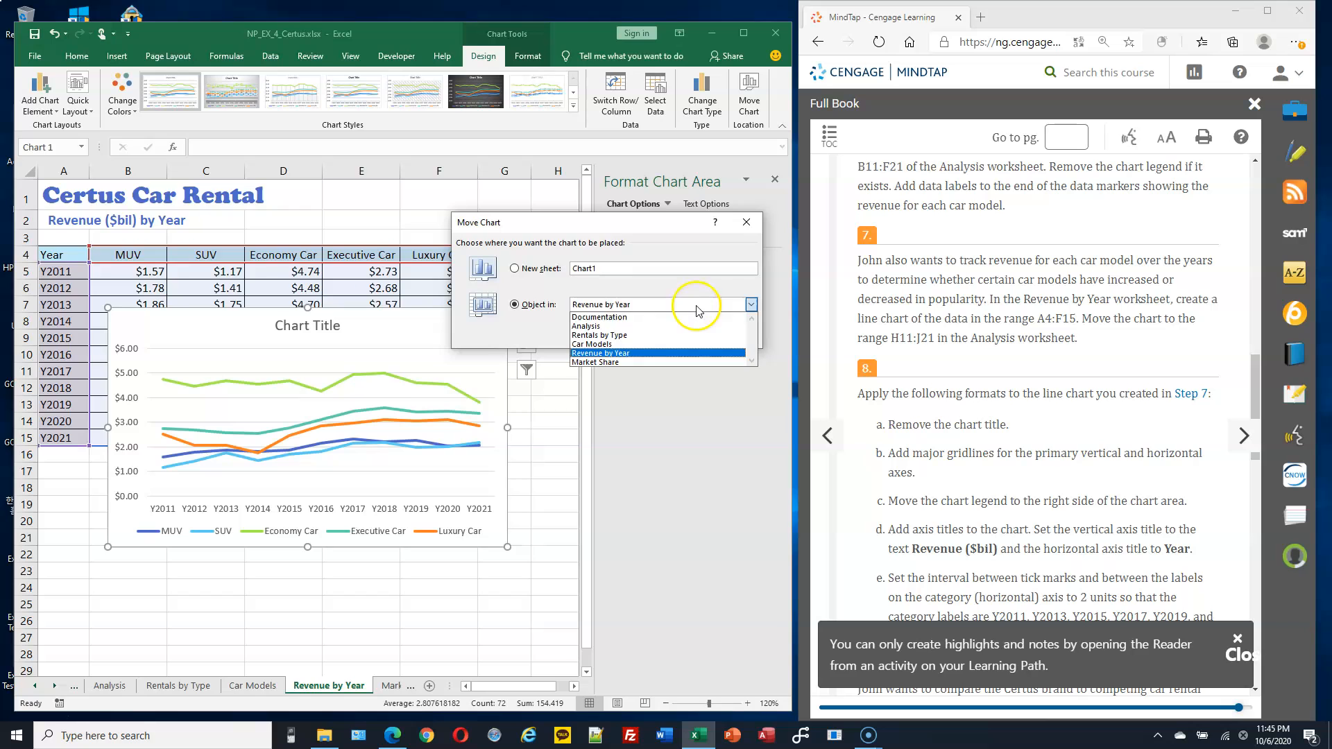
click(656, 320)
click(662, 340)
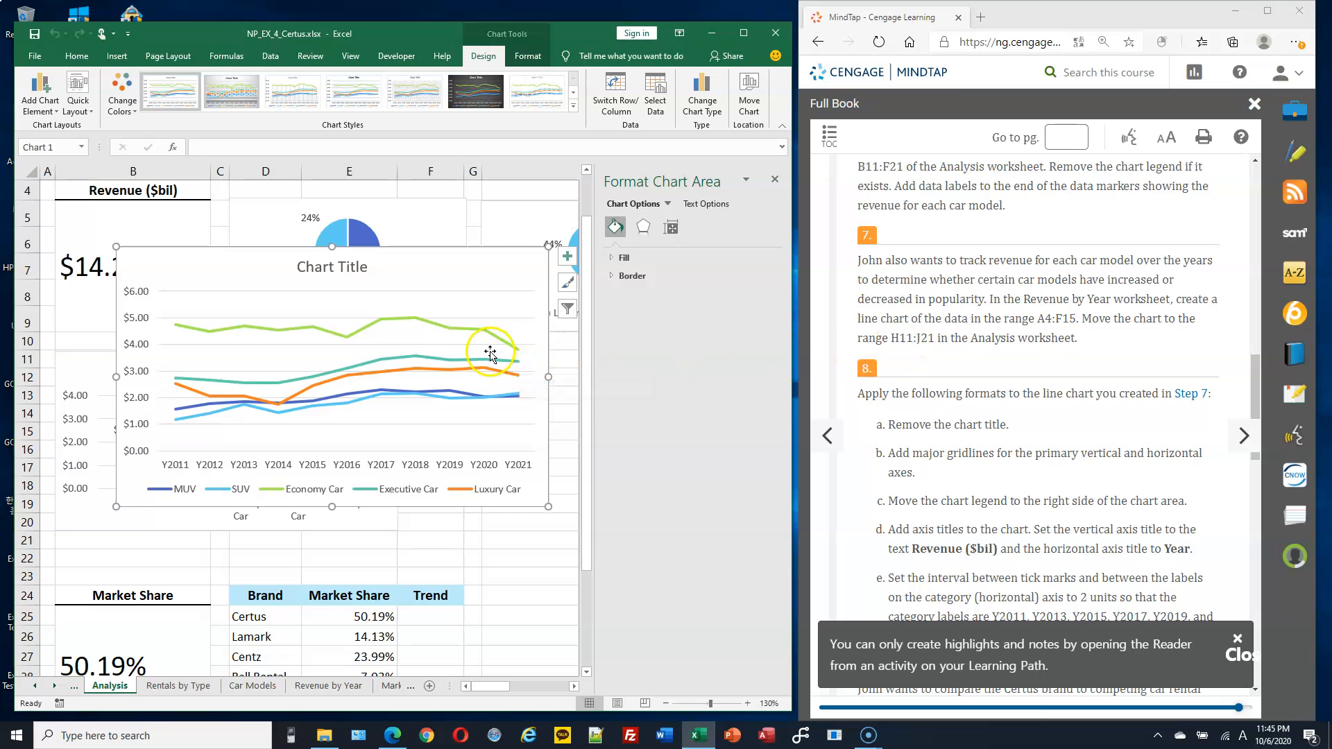
Place the yearly revenue line chart with its upper corner at H11 and resize it to cover H11:H21.
ctrl+scroll(490, 357, down, 6)
drag(125, 260, 302, 306)
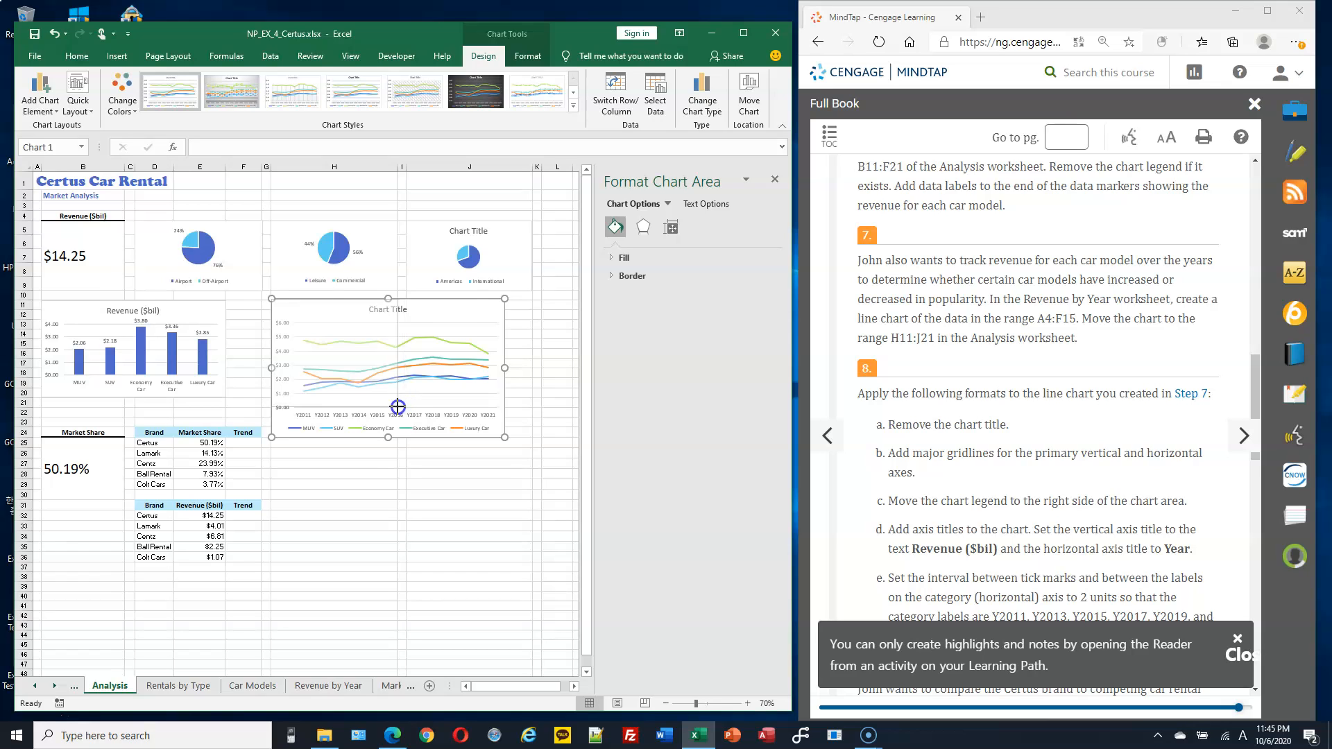
drag(398, 406, 397, 407)
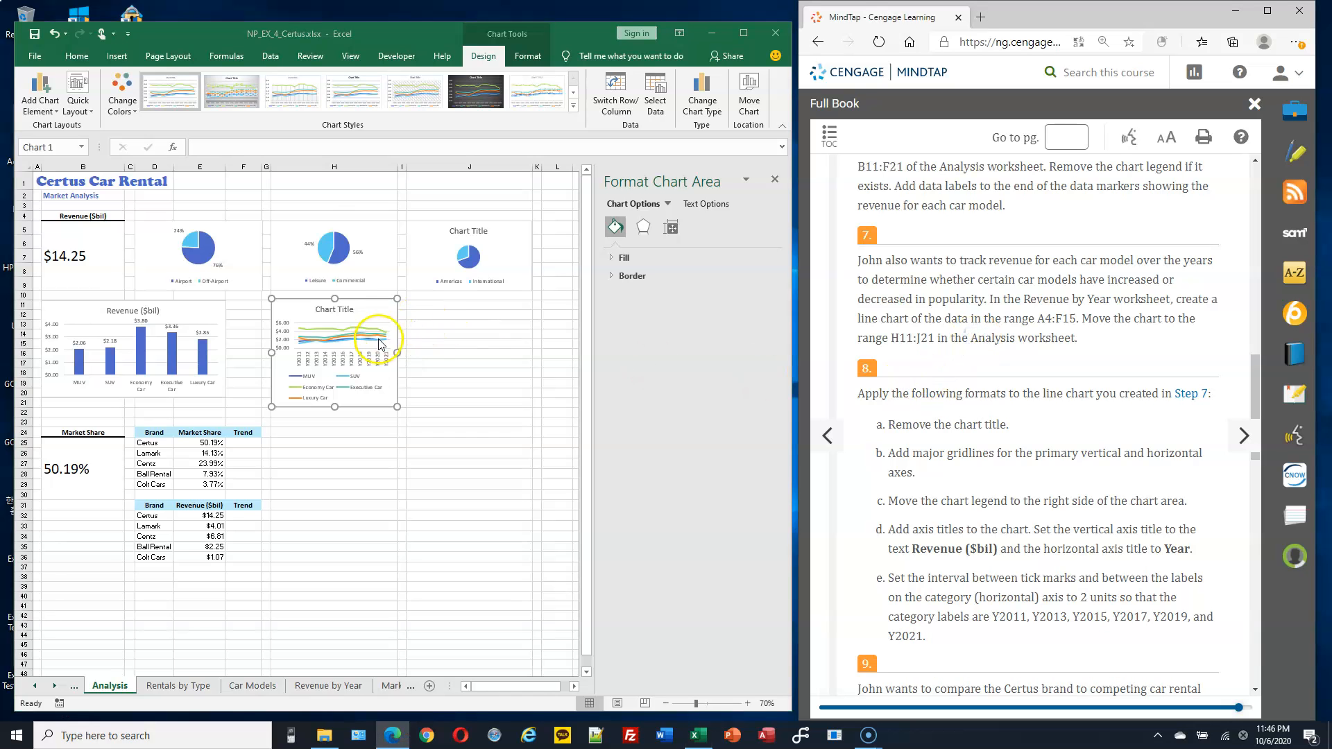
Remove the chart title from the yearly revenue line chart.
scroll(378, 345, up, 1)
scroll(378, 345, up, 4)
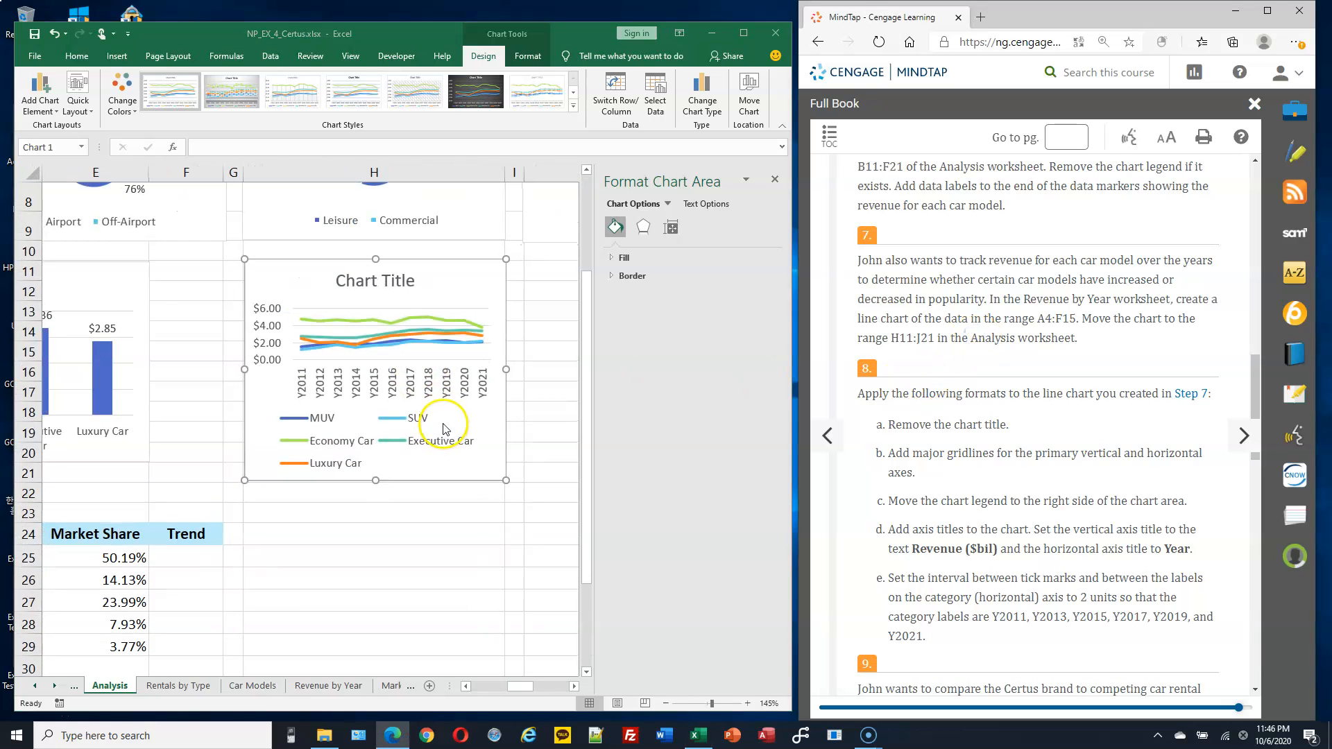
scroll(451, 416, up, 2)
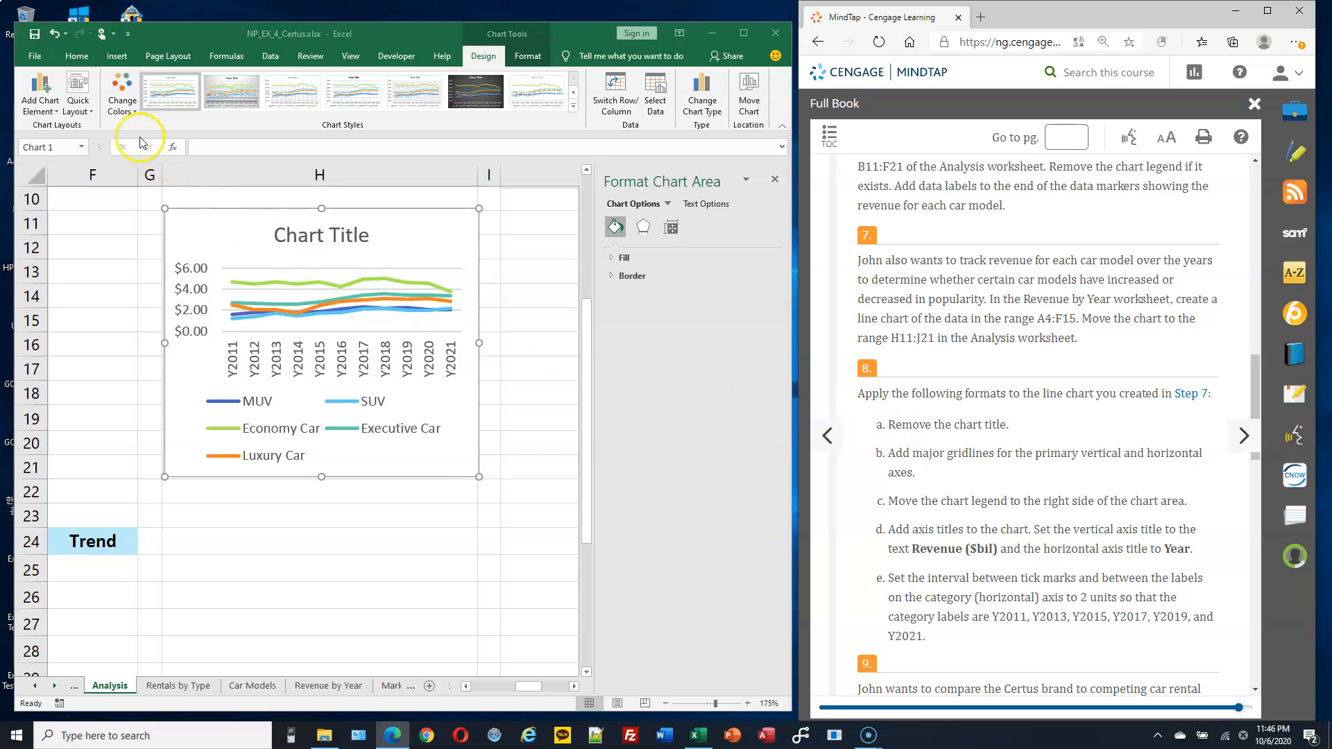
click(38, 106)
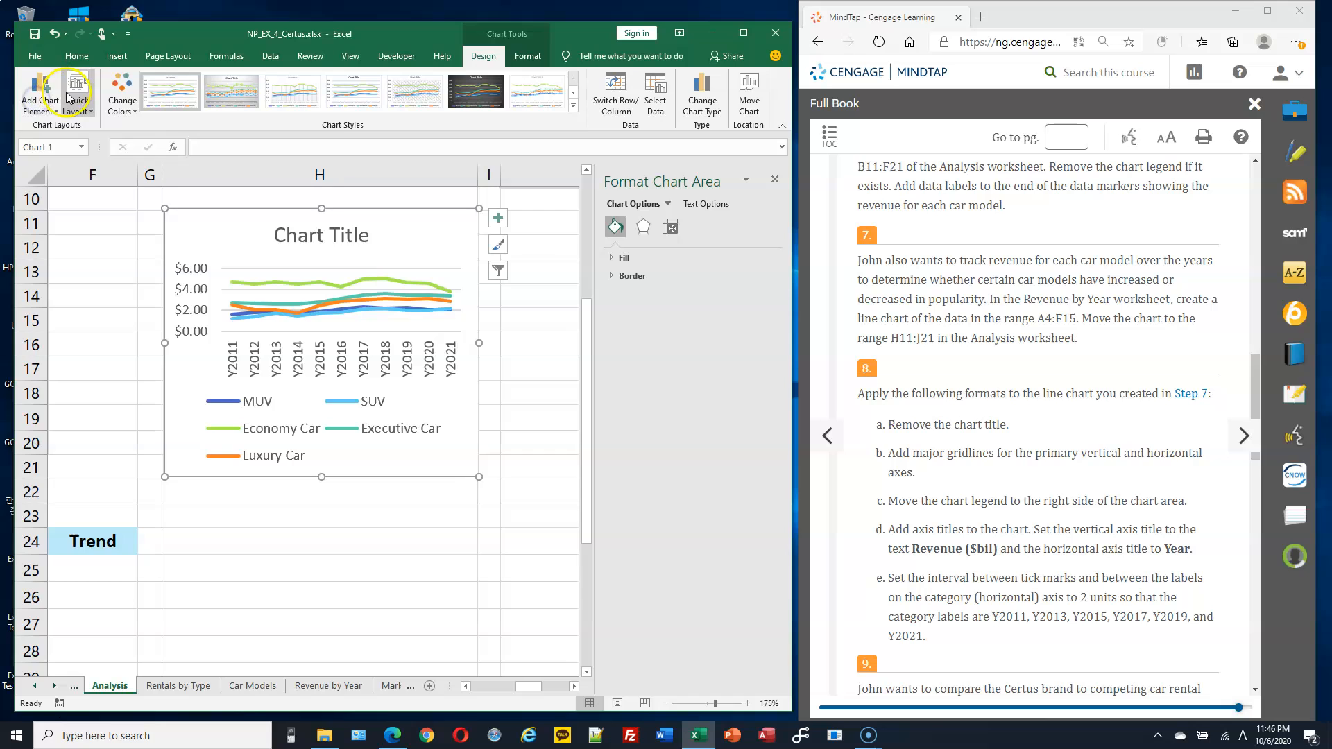
click(31, 111)
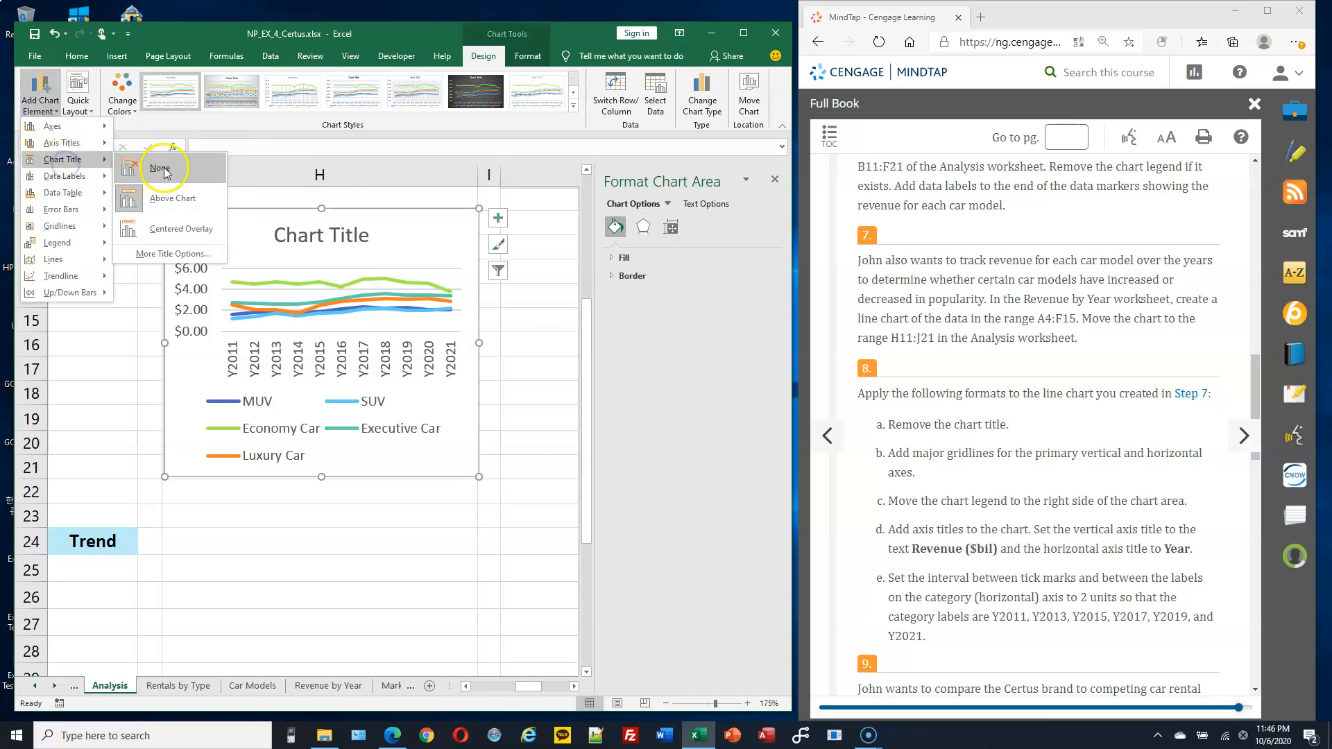
click(163, 166)
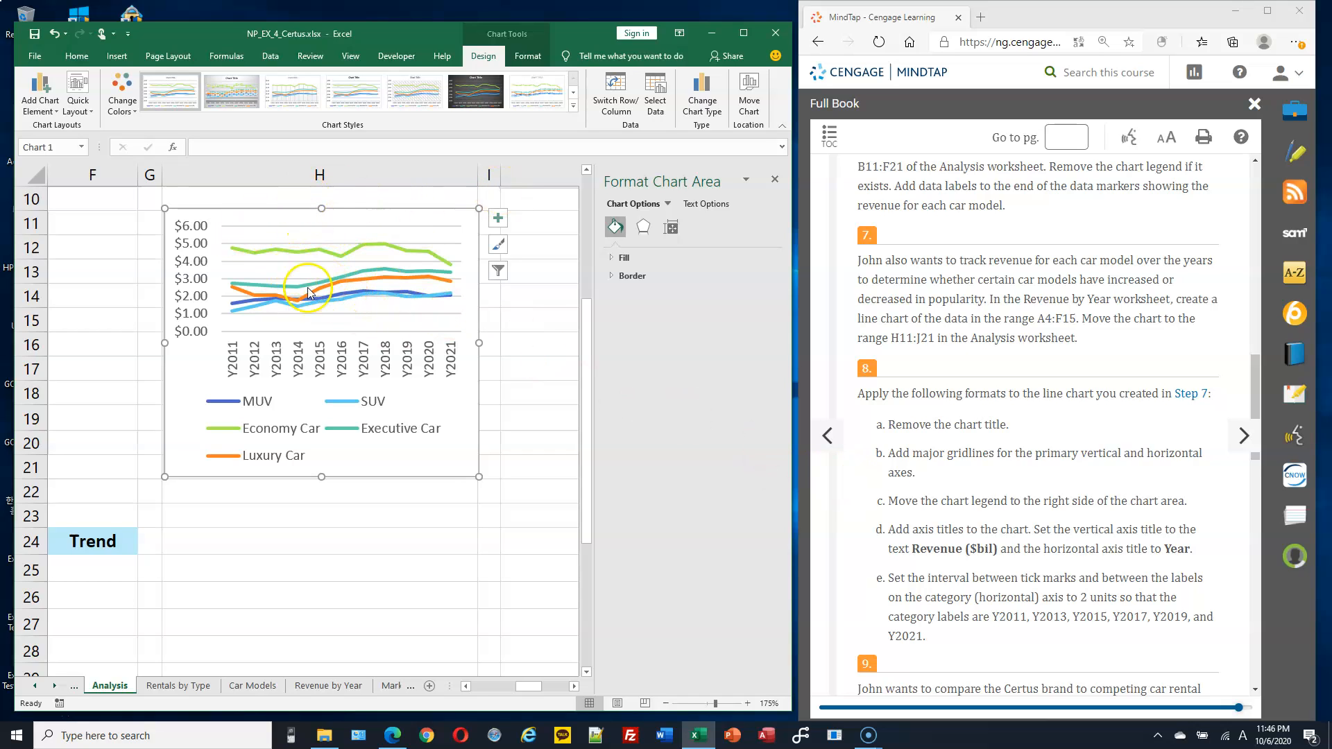
Add primary major vertical gridlines to the yearly revenue line chart.
click(189, 197)
click(47, 110)
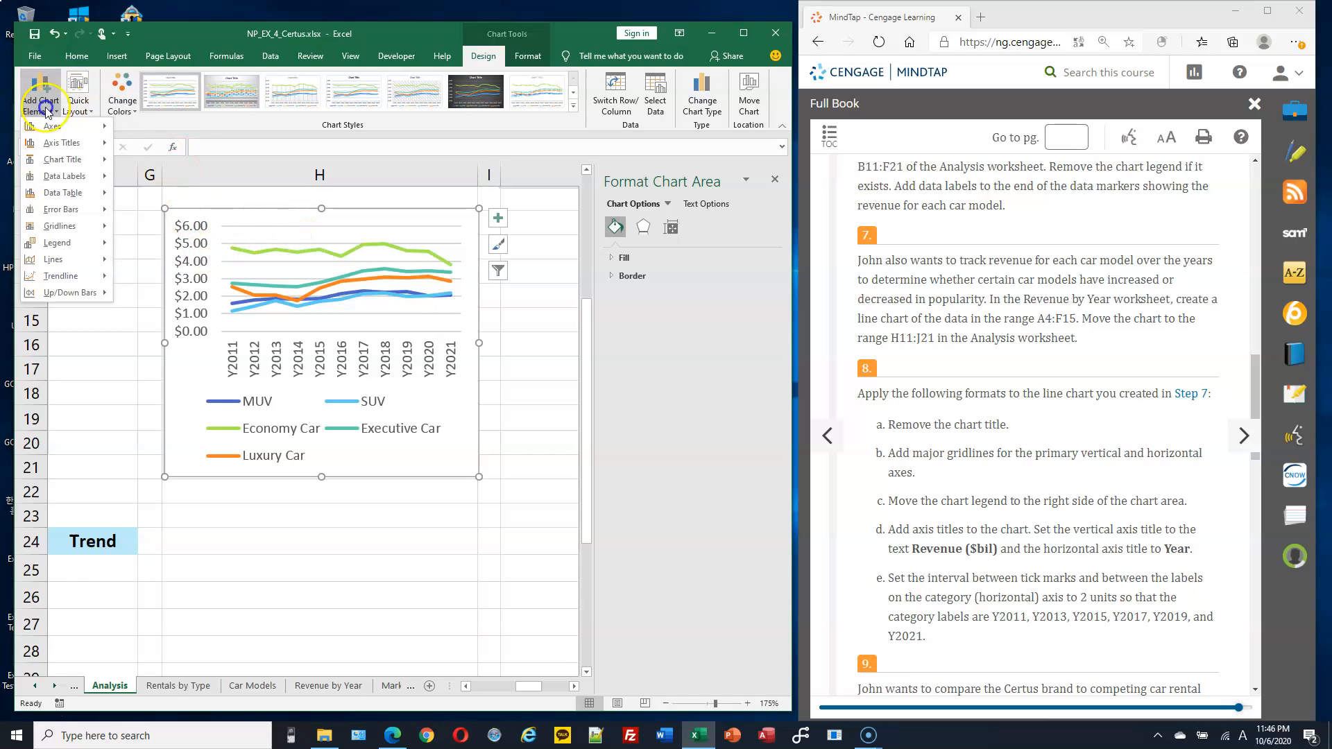
click(88, 230)
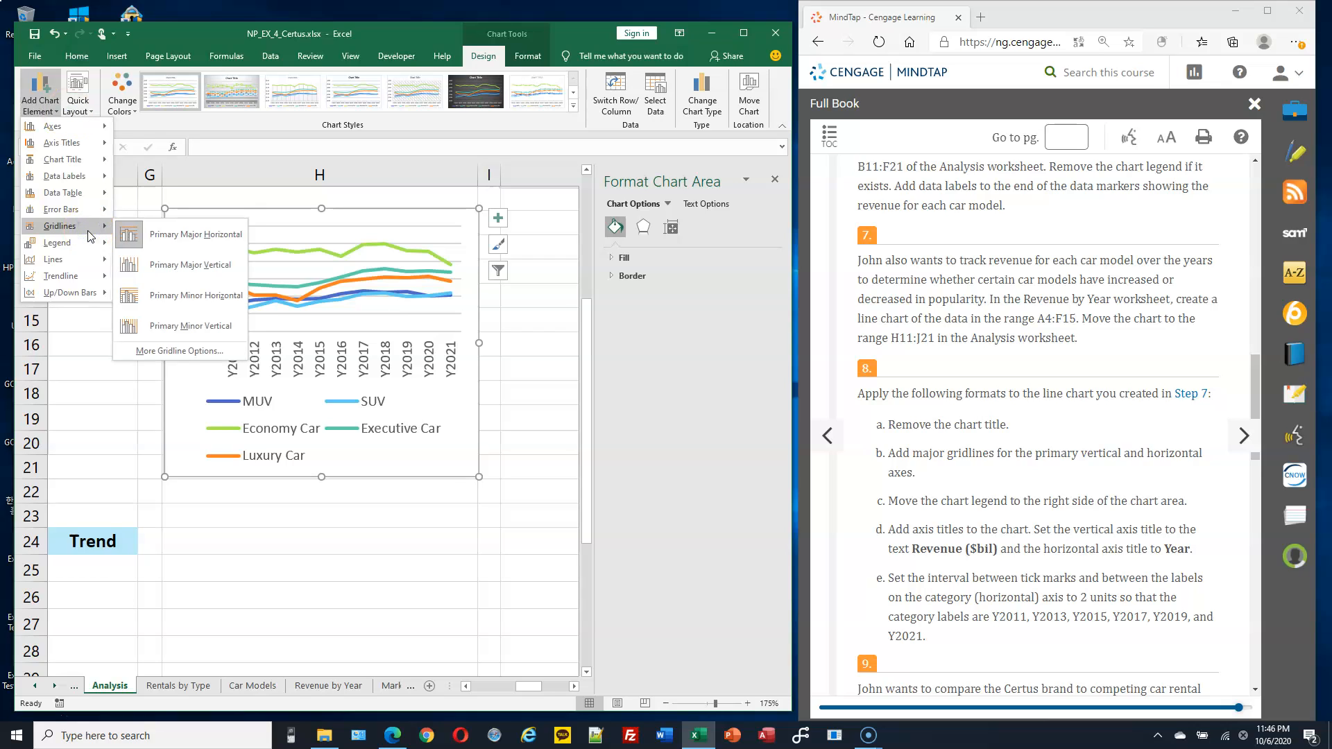
click(191, 266)
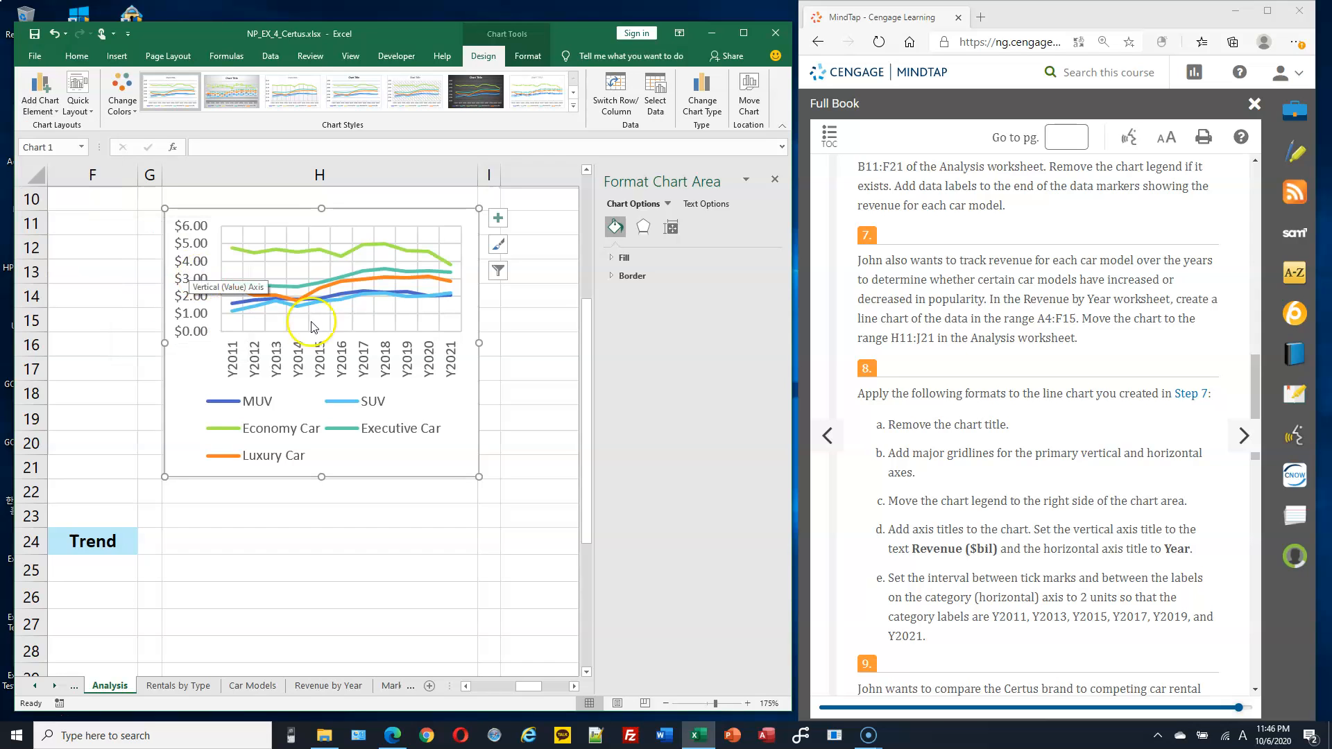
Move the line chart's legend to the right side of the chart area.
scroll(1048, 419, down, 2)
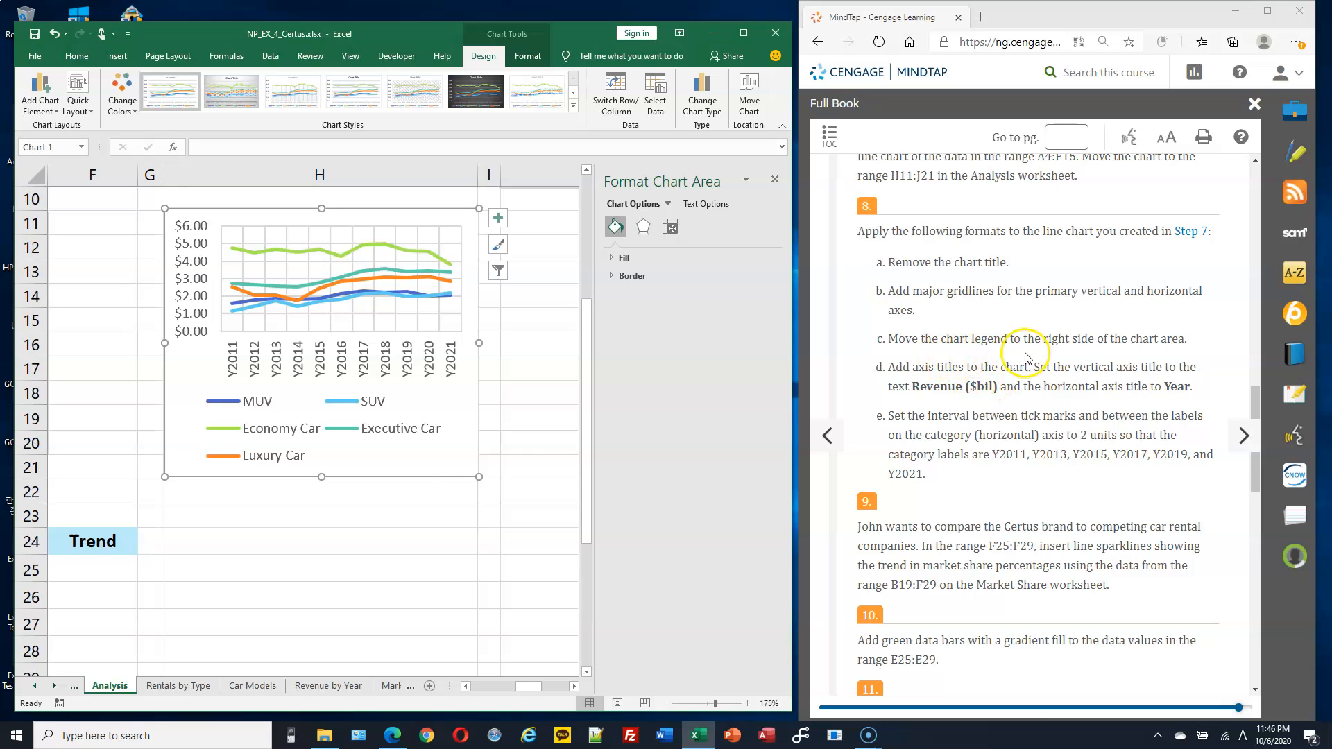
click(43, 111)
mouse_move(95, 250)
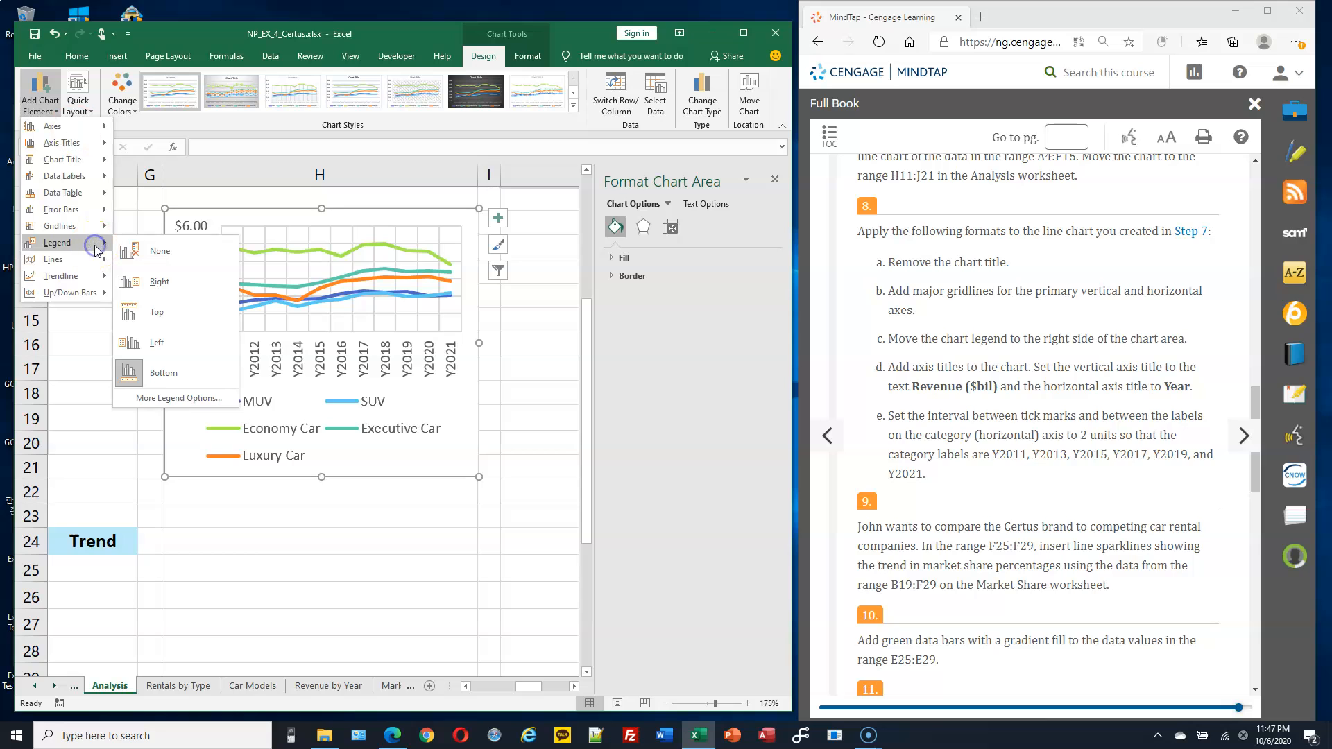
click(166, 281)
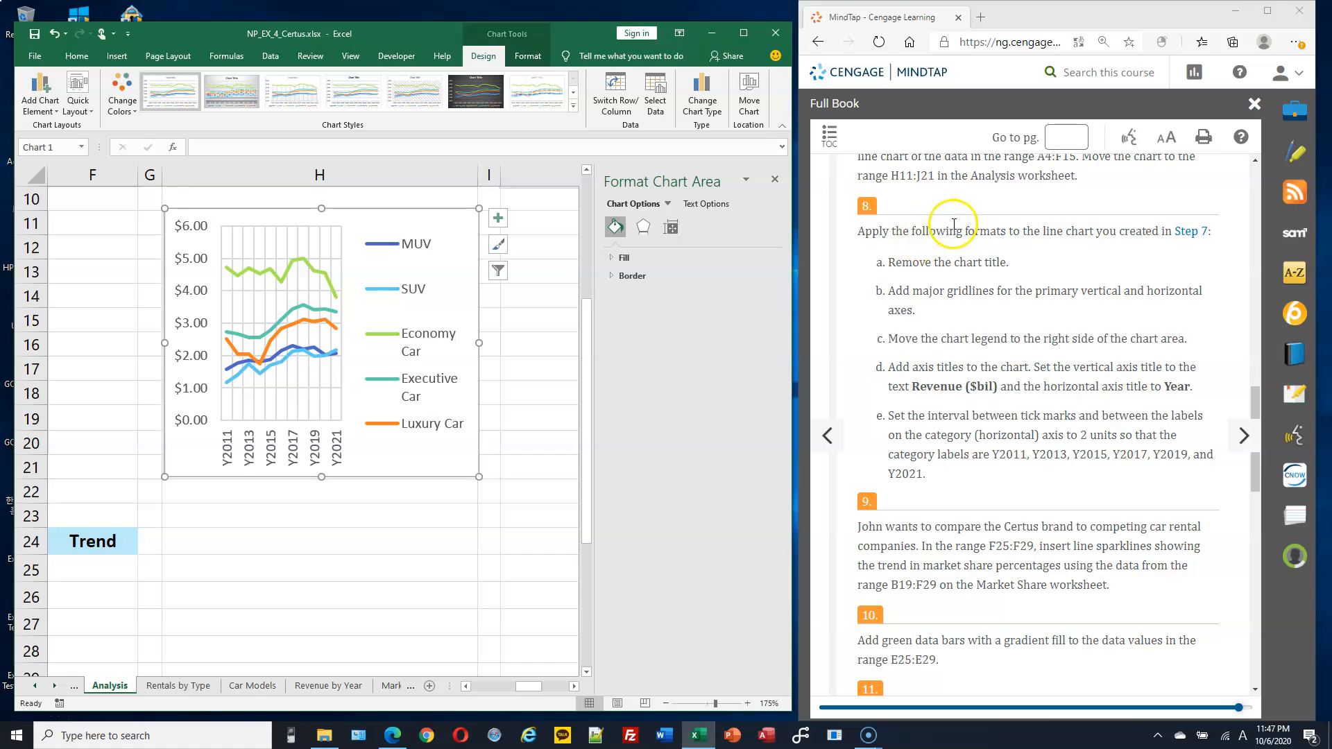
Widen the yearly revenue line chart so that it covers the range H11:J21.
scroll(916, 239, up, 1)
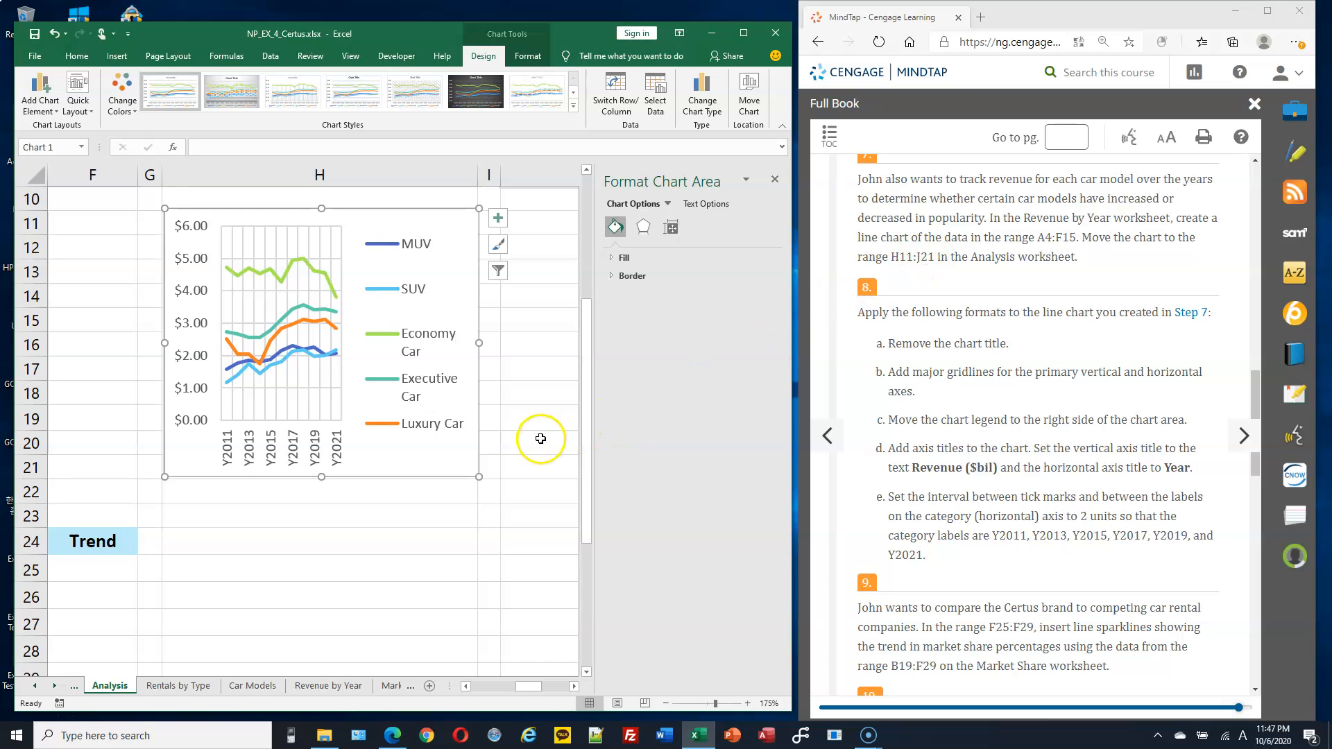
scroll(500, 423, down, 4)
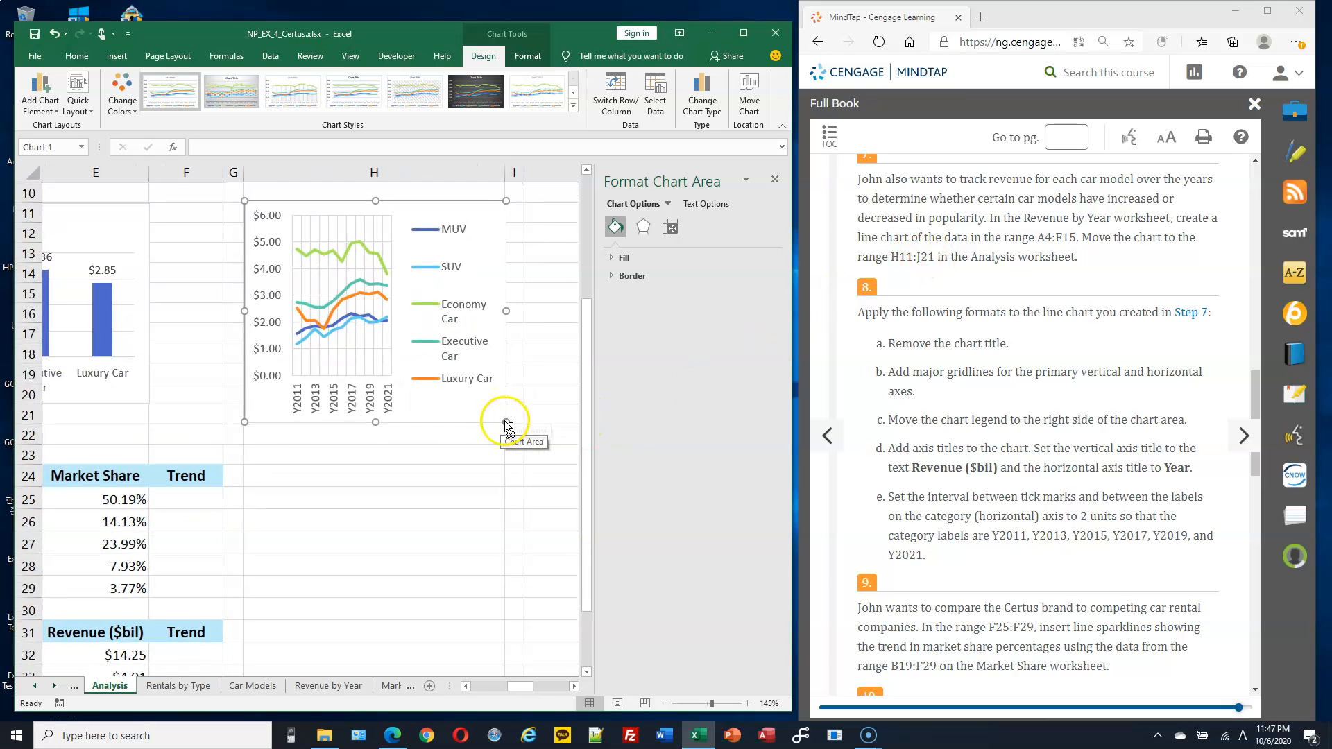
click(544, 691)
drag(529, 691, 555, 690)
drag(320, 417, 543, 419)
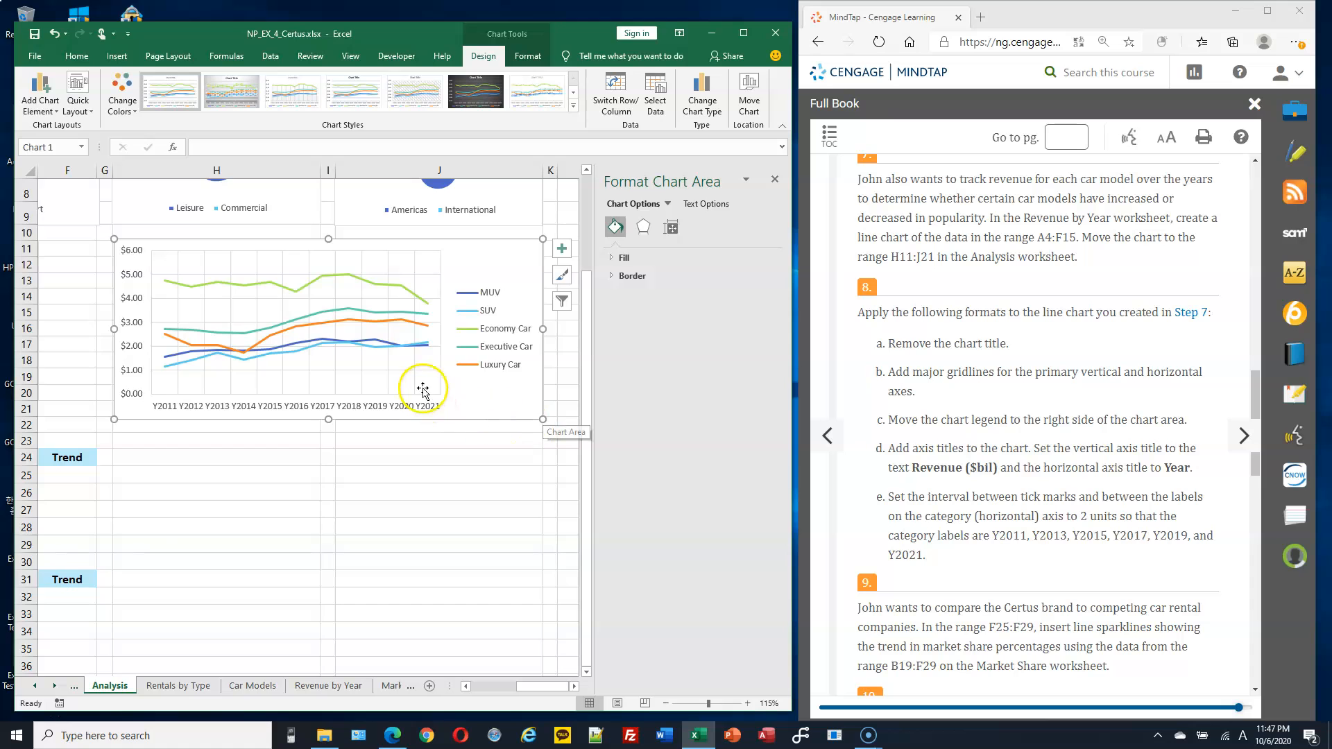
Add primary horizontal and primary vertical axis titles to the yearly revenue line chart.
scroll(426, 382, up, 1)
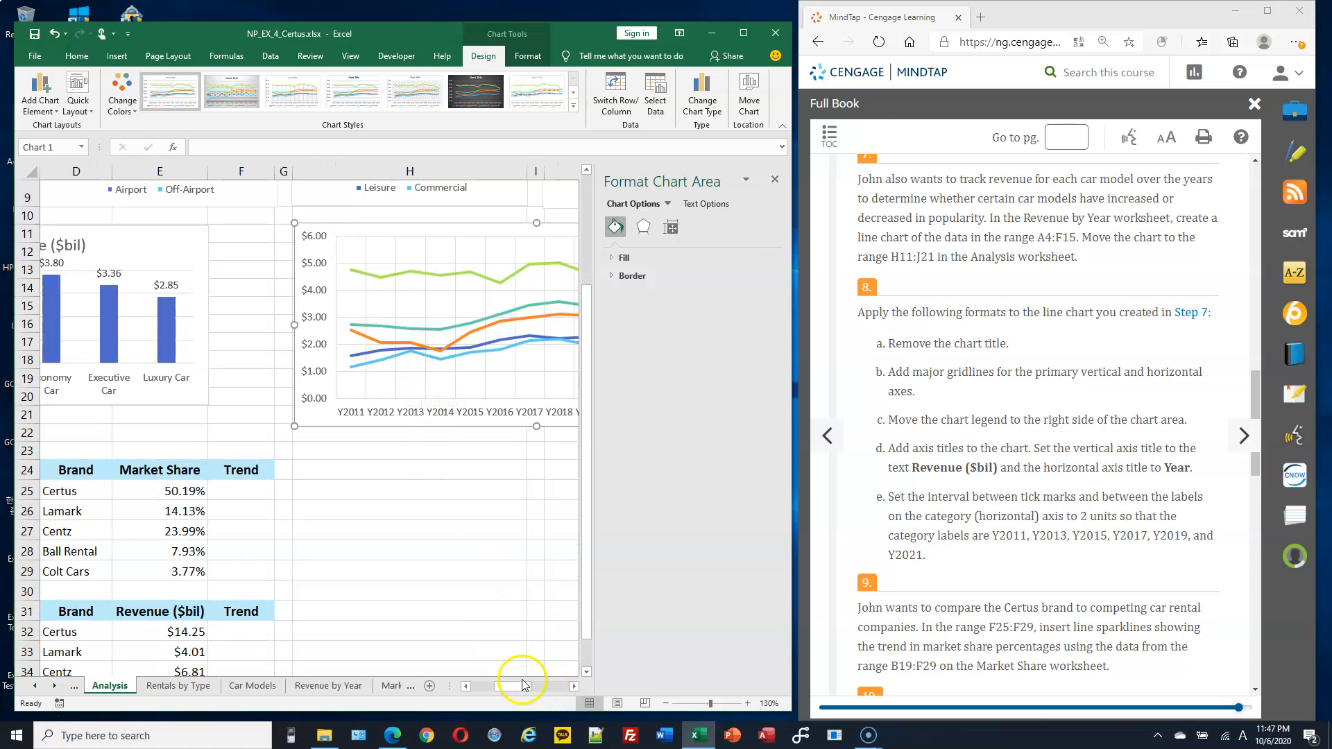
drag(517, 686, 536, 477)
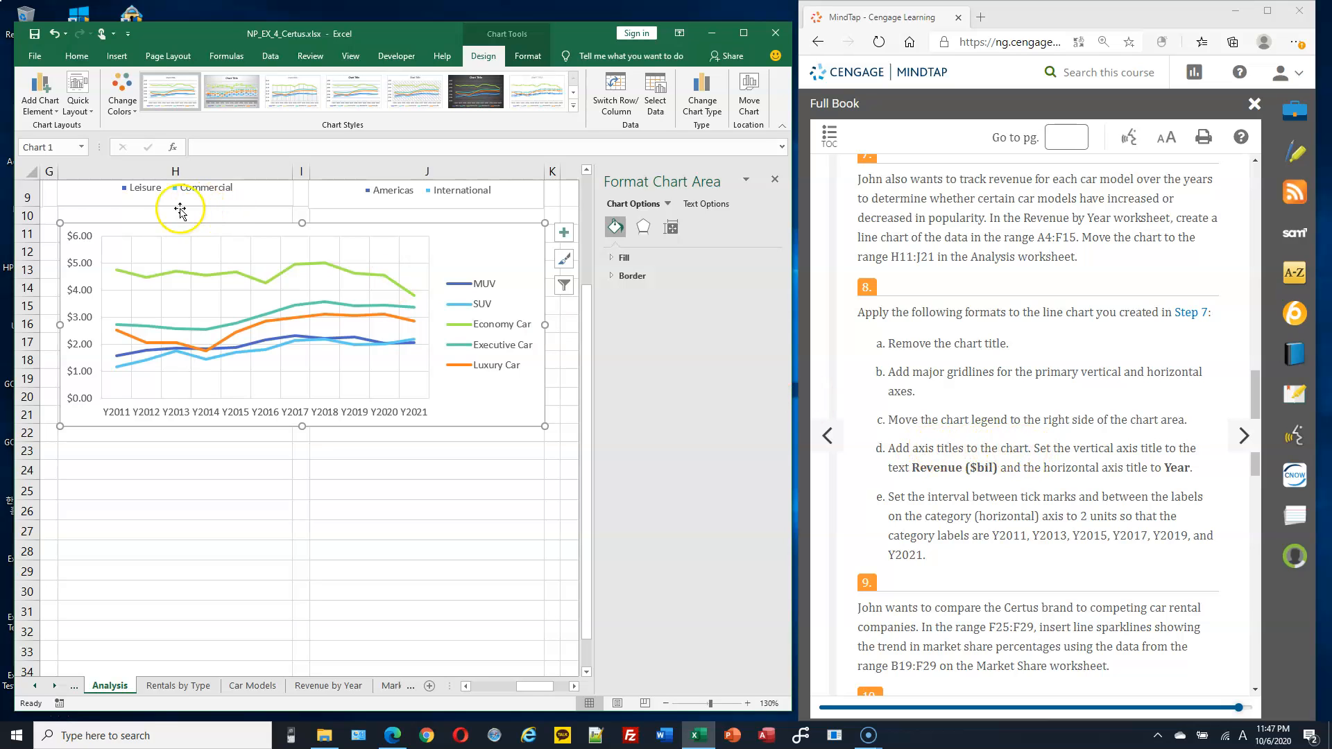
click(46, 113)
click(63, 144)
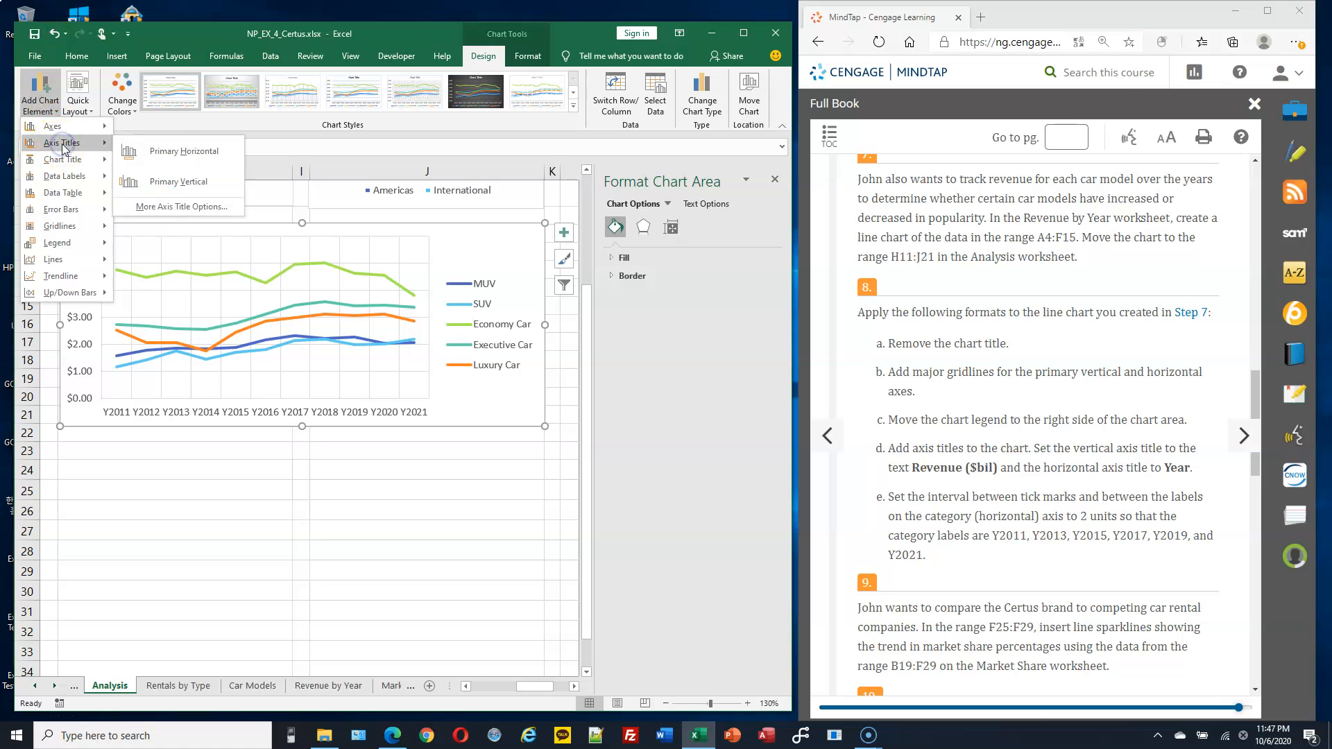
click(145, 163)
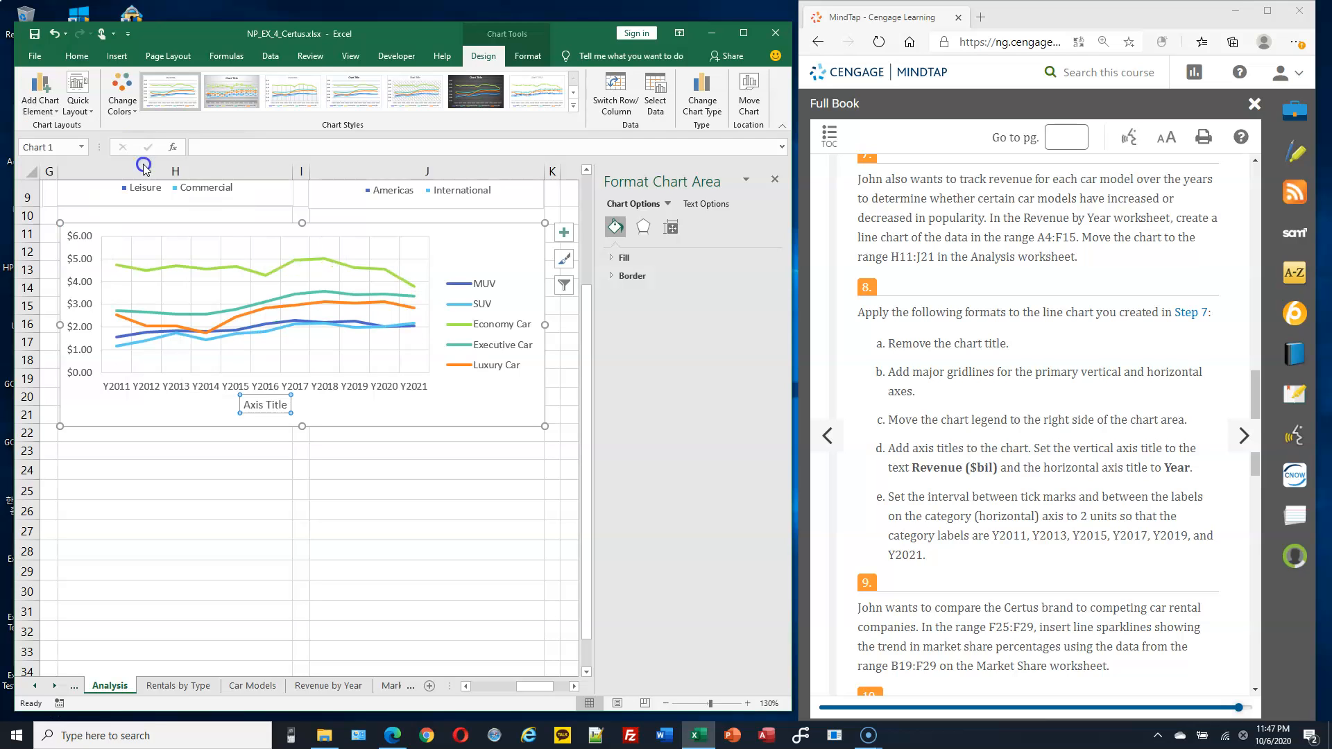
click(49, 109)
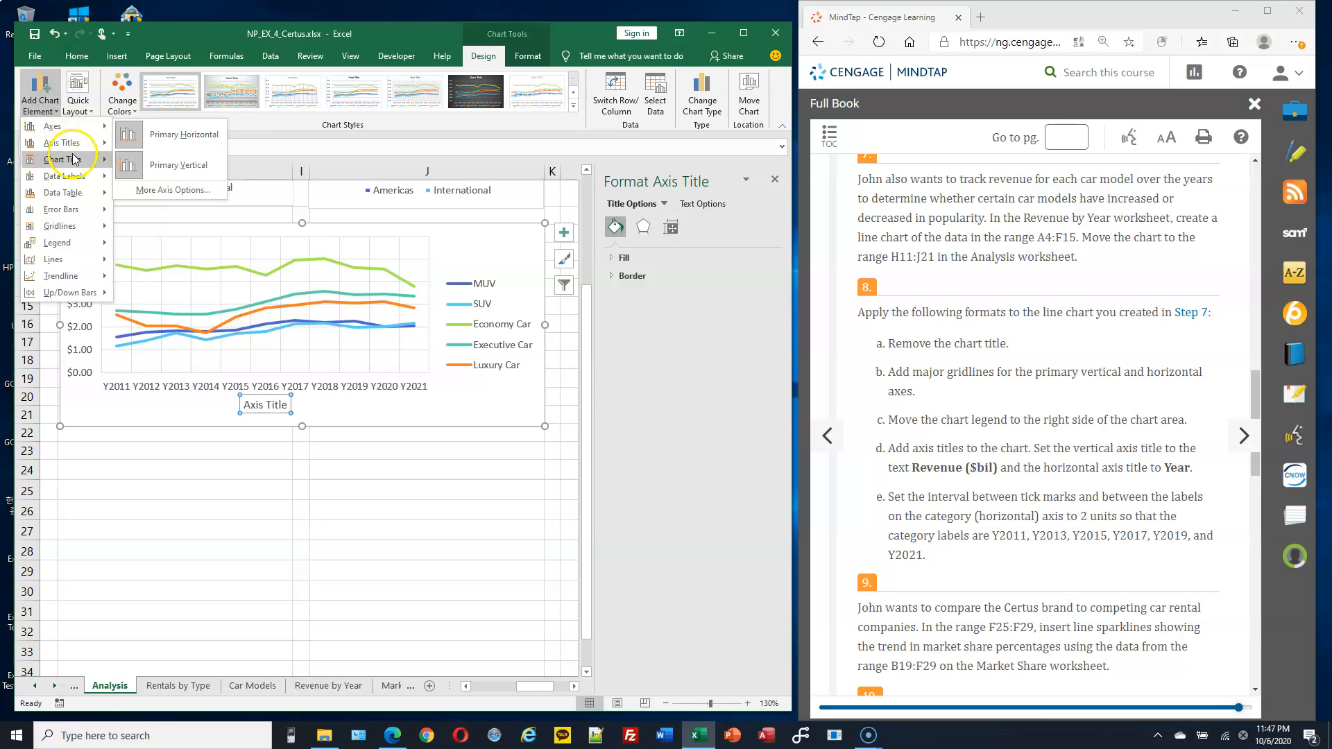
mouse_move(79, 161)
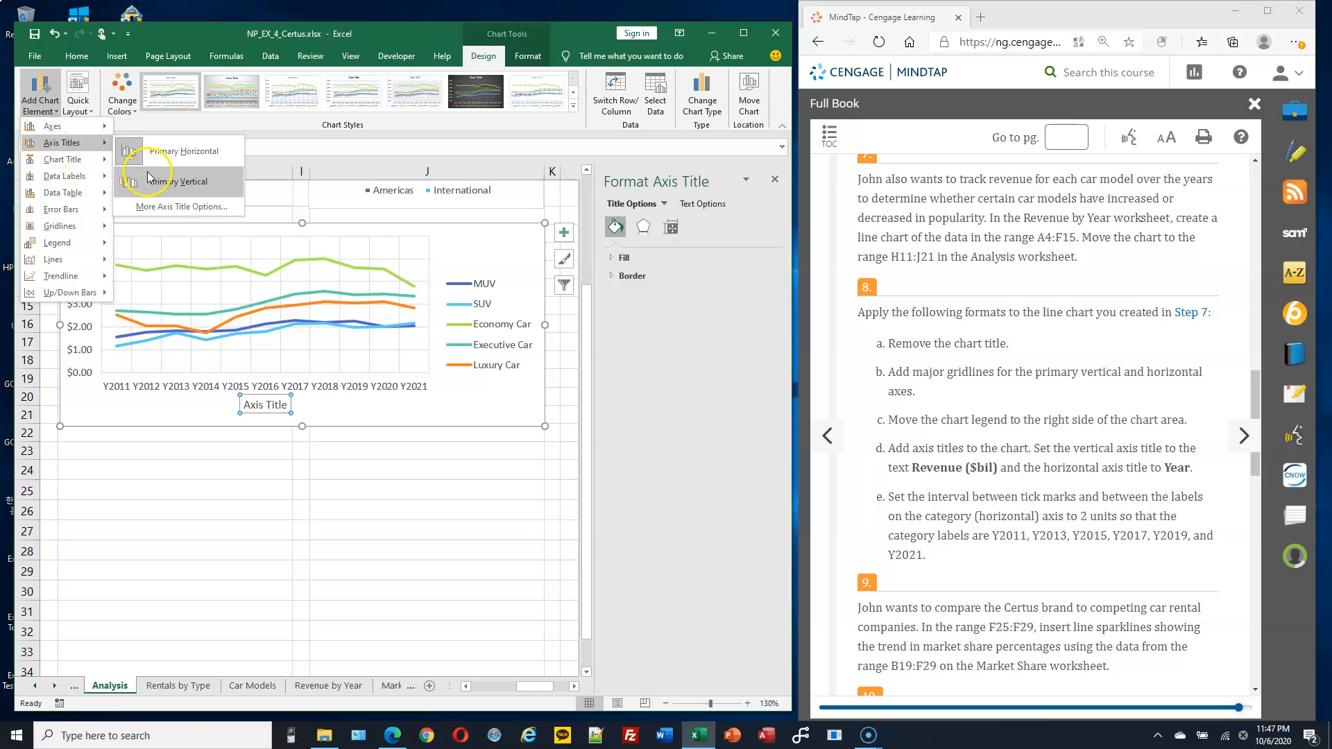
click(153, 179)
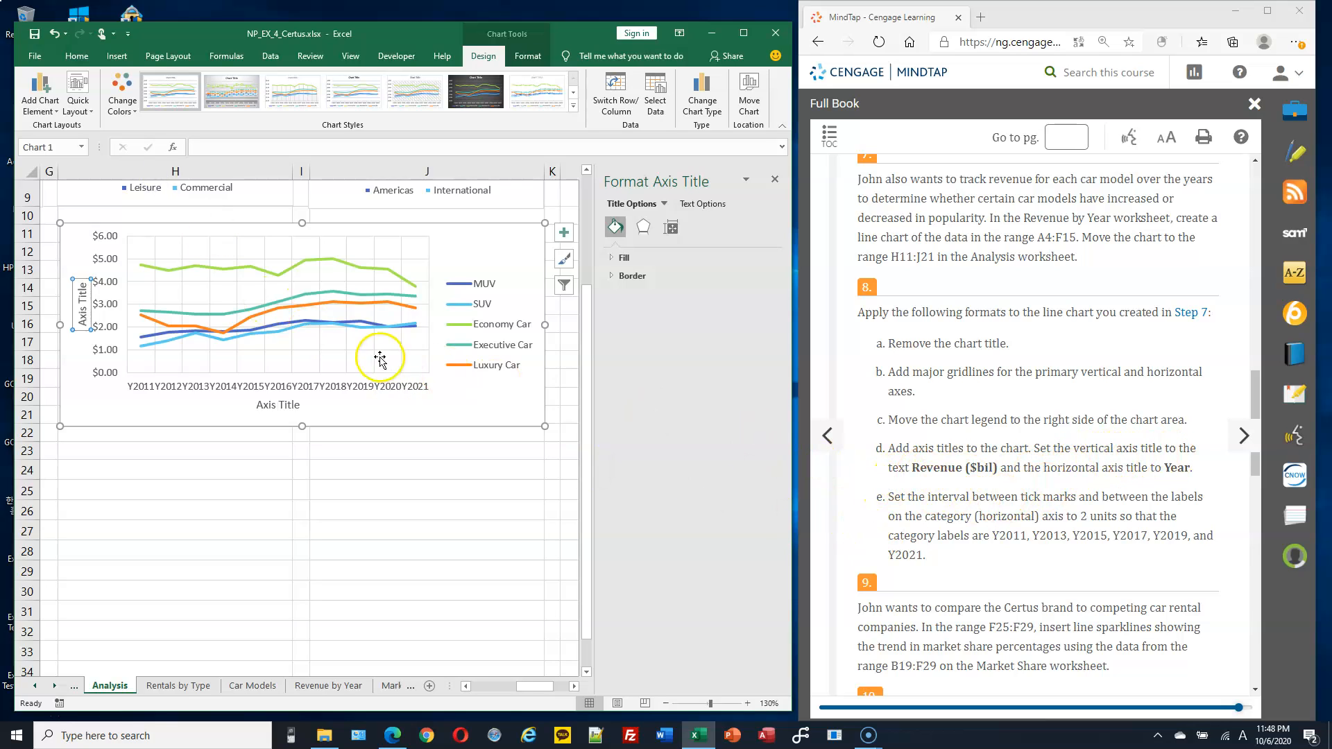
Set the line chart's vertical axis title to "Revenue ($bil)" and its horizontal axis title to "Year".
click(86, 329)
text(Revenue ($bil)
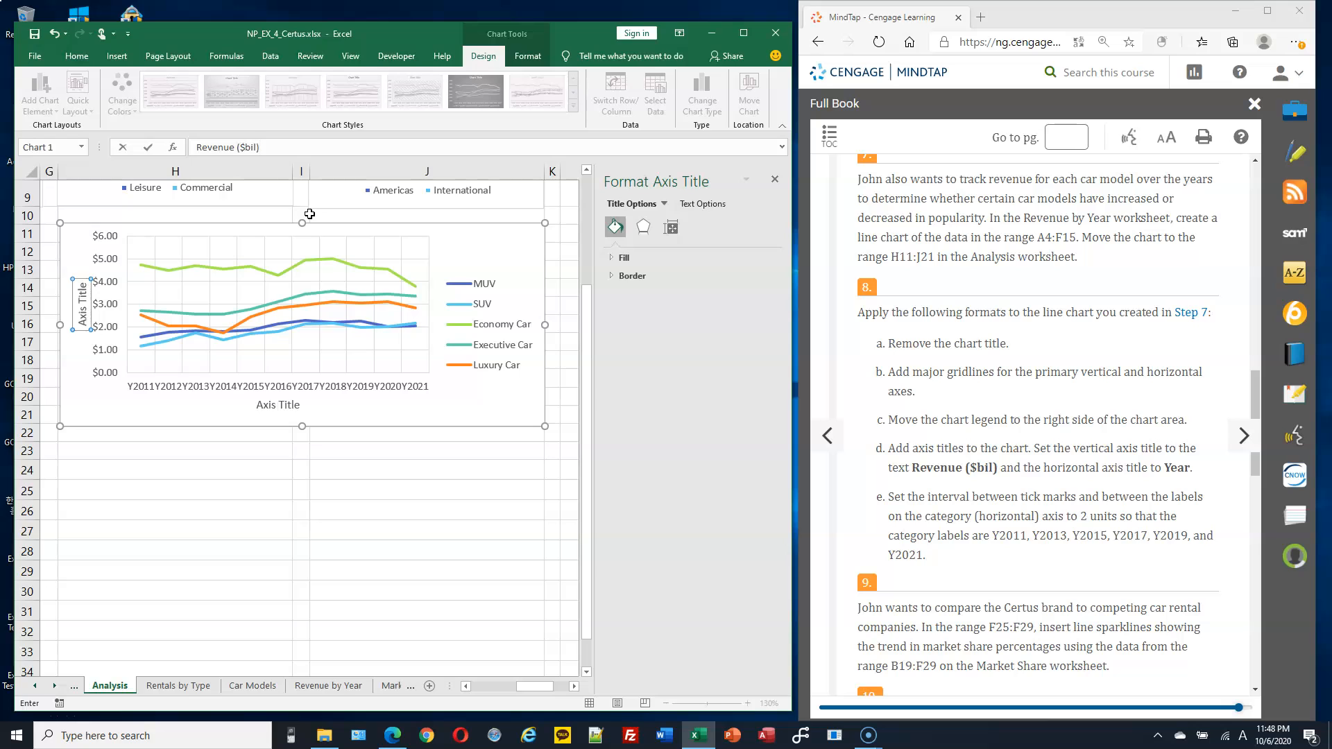
key(Return)
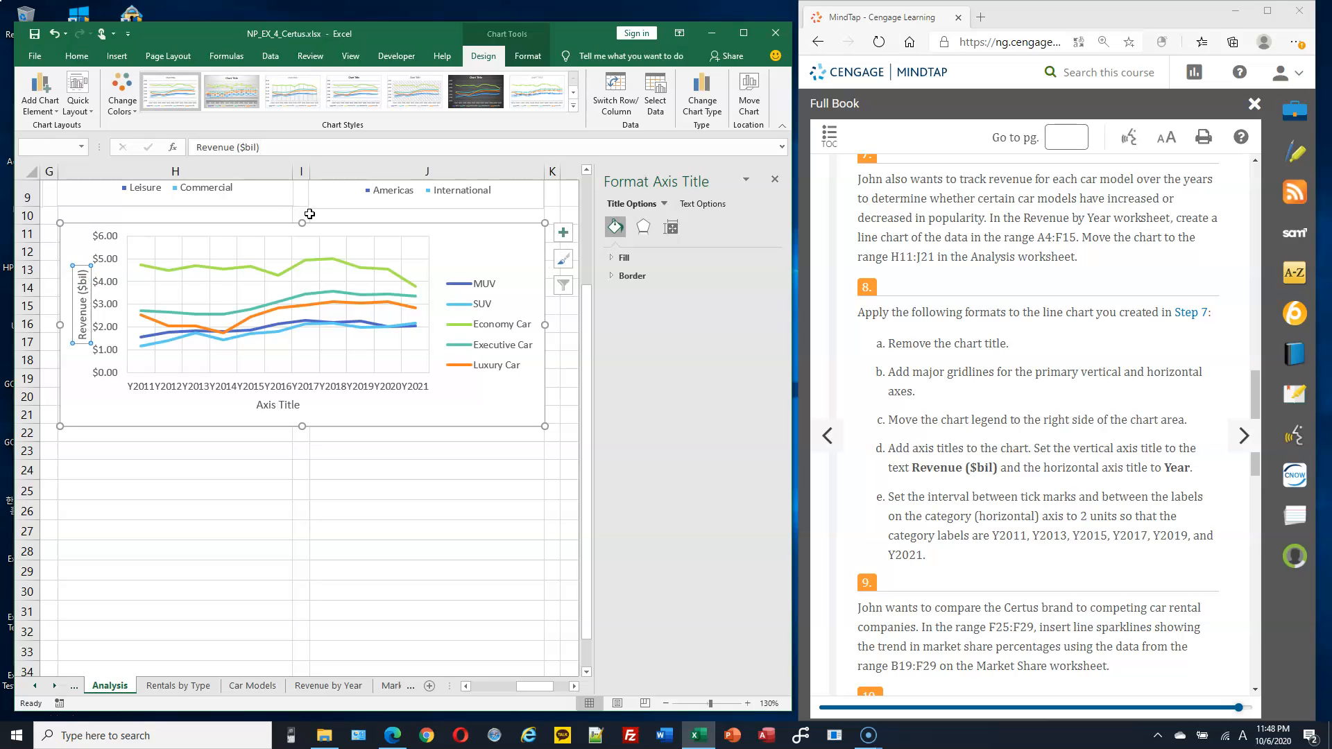
click(284, 407)
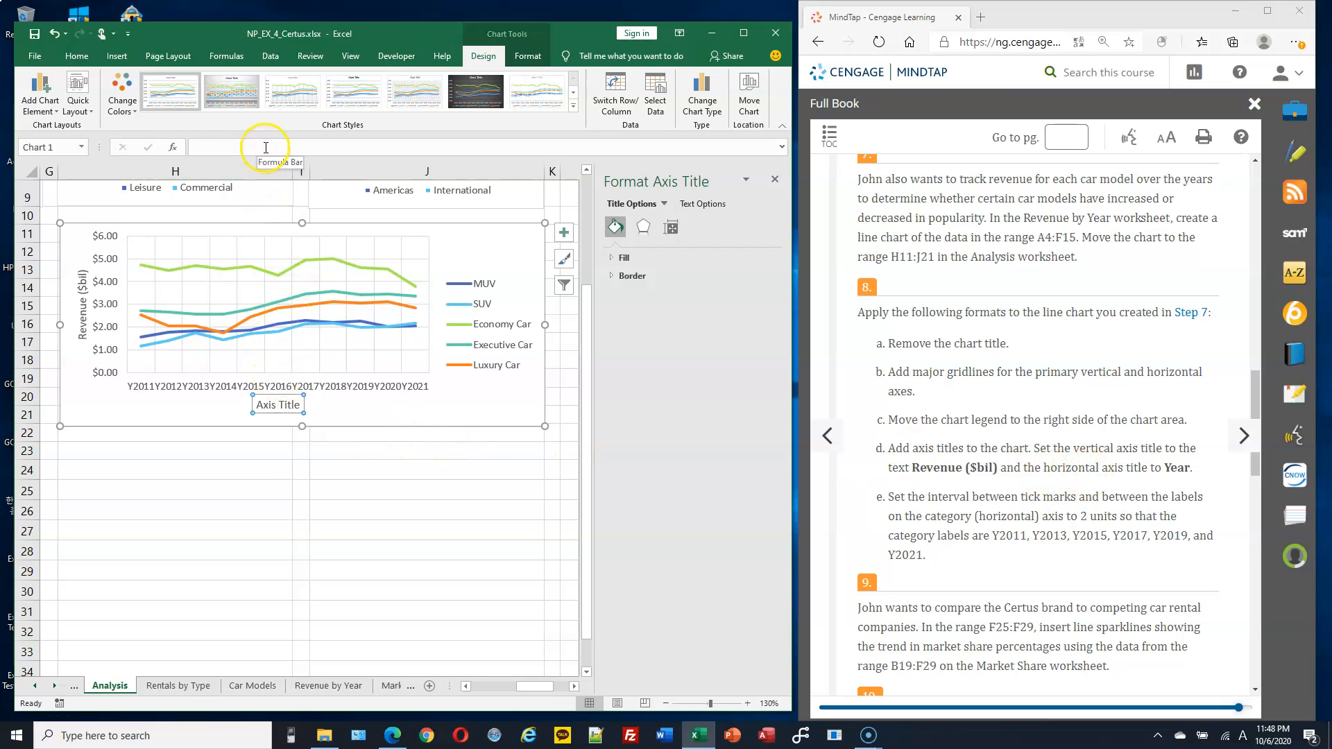
text(Year)
key(Return)
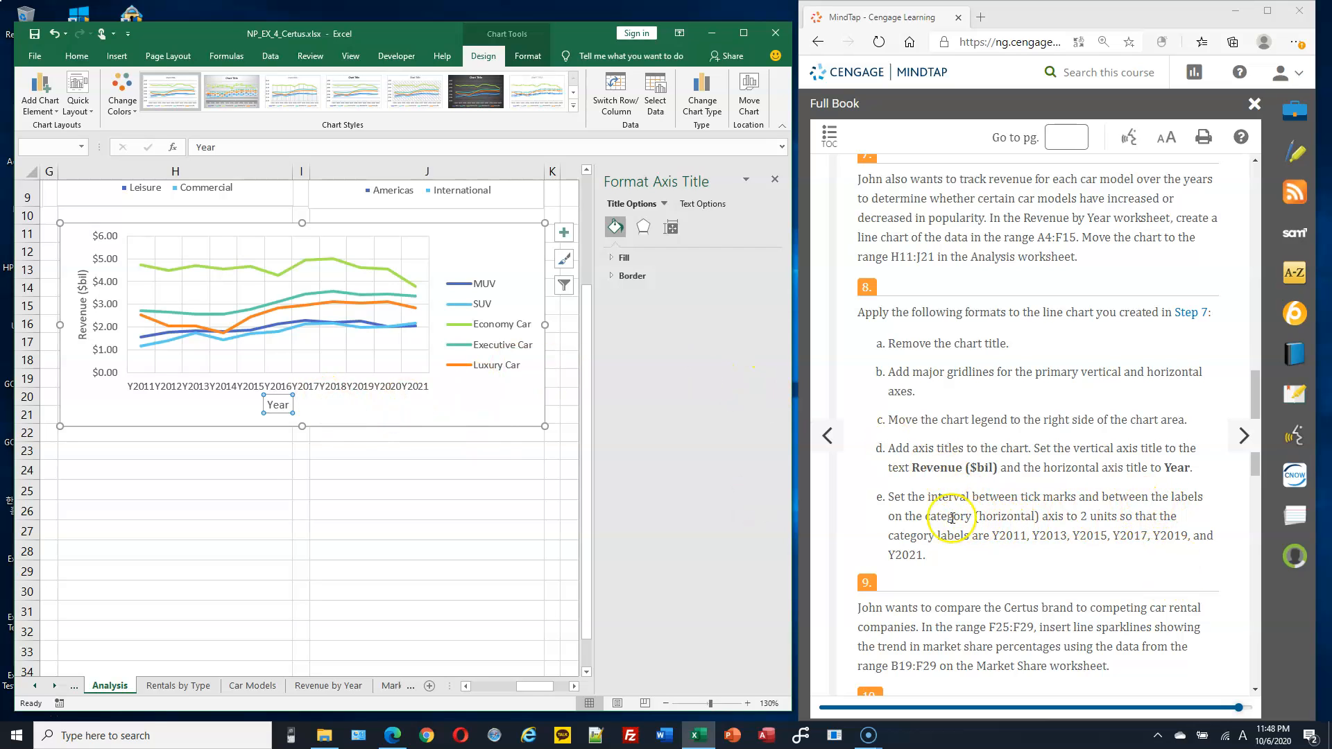
Set the interval between tick marks on the yearly revenue line chart's horizontal category axis to 2.
drag(928, 516, 1039, 516)
click(158, 385)
click(213, 387)
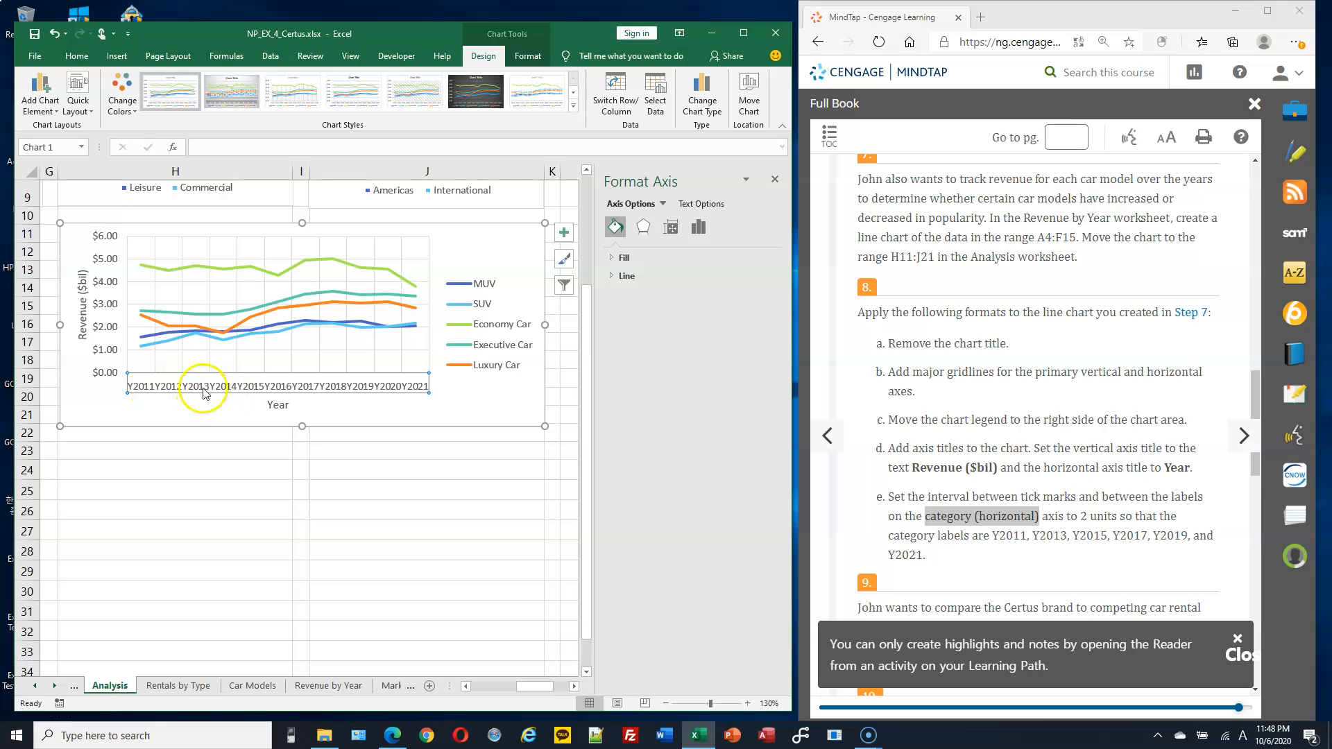
click(698, 229)
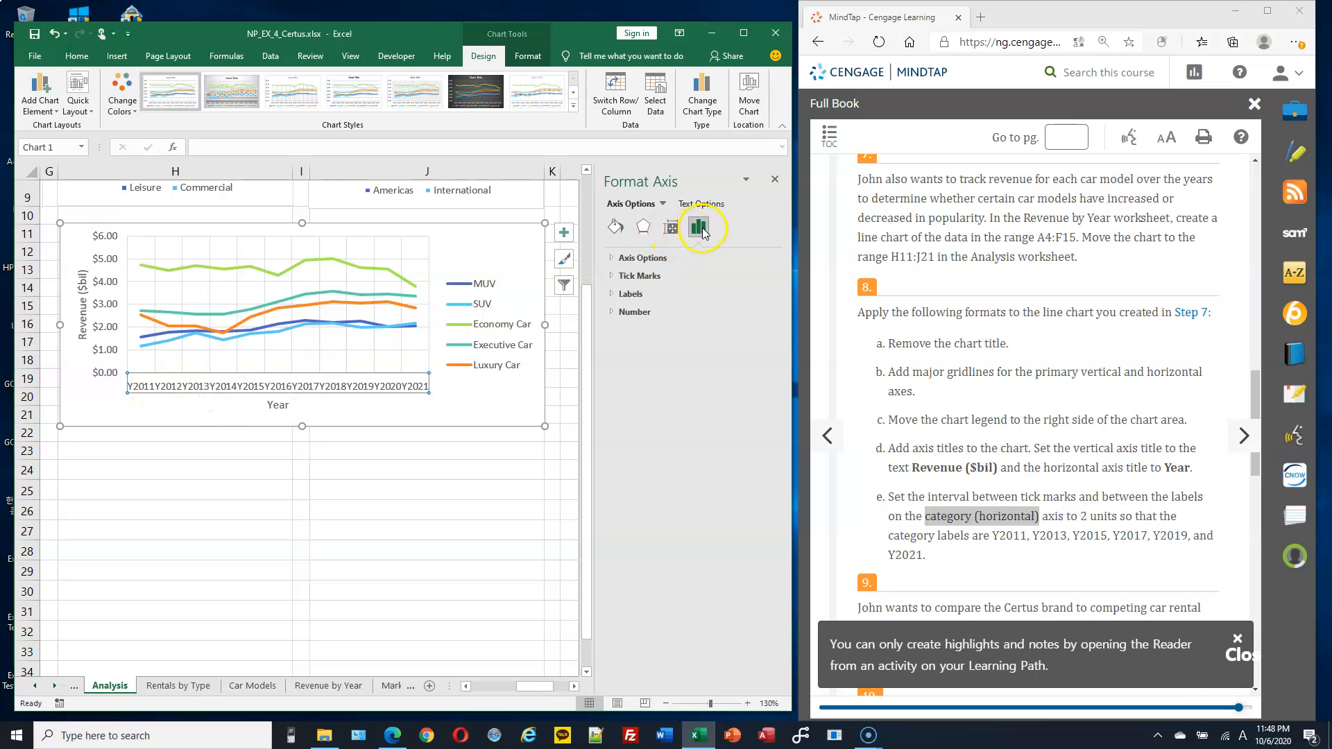
click(623, 258)
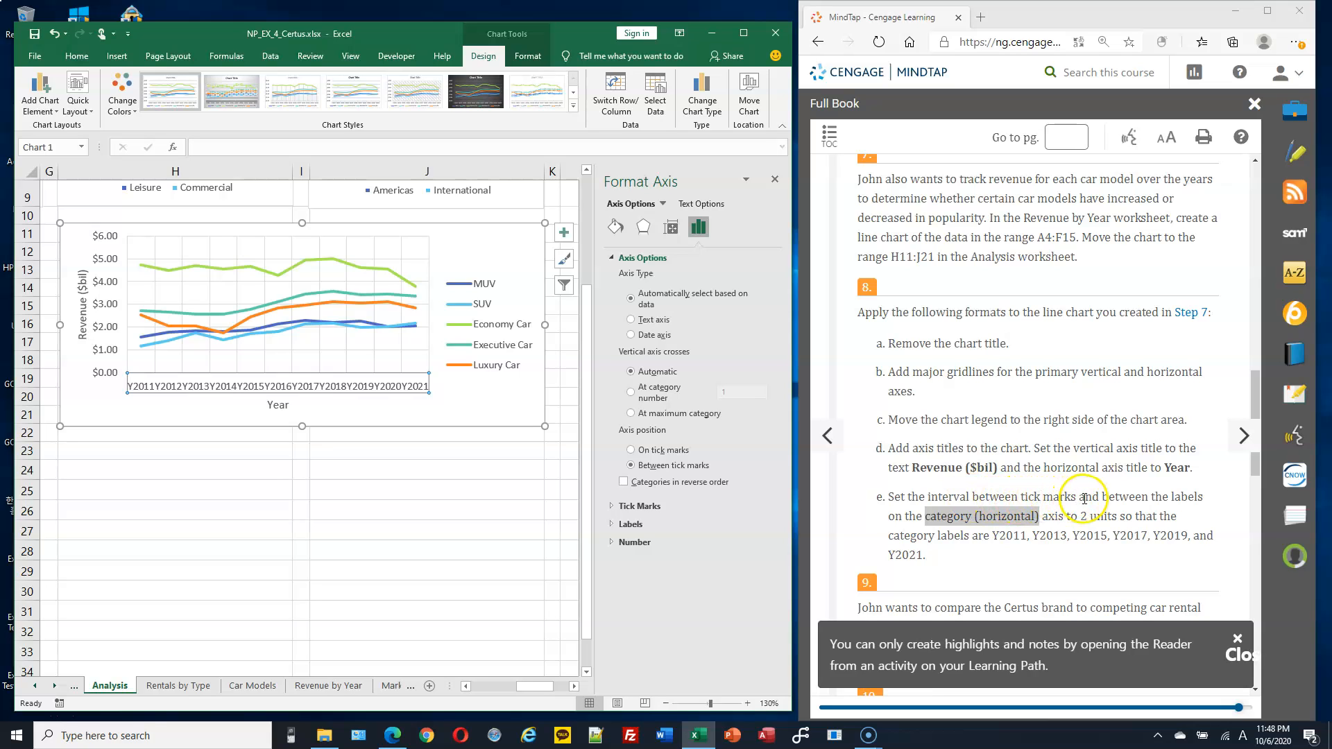
click(614, 506)
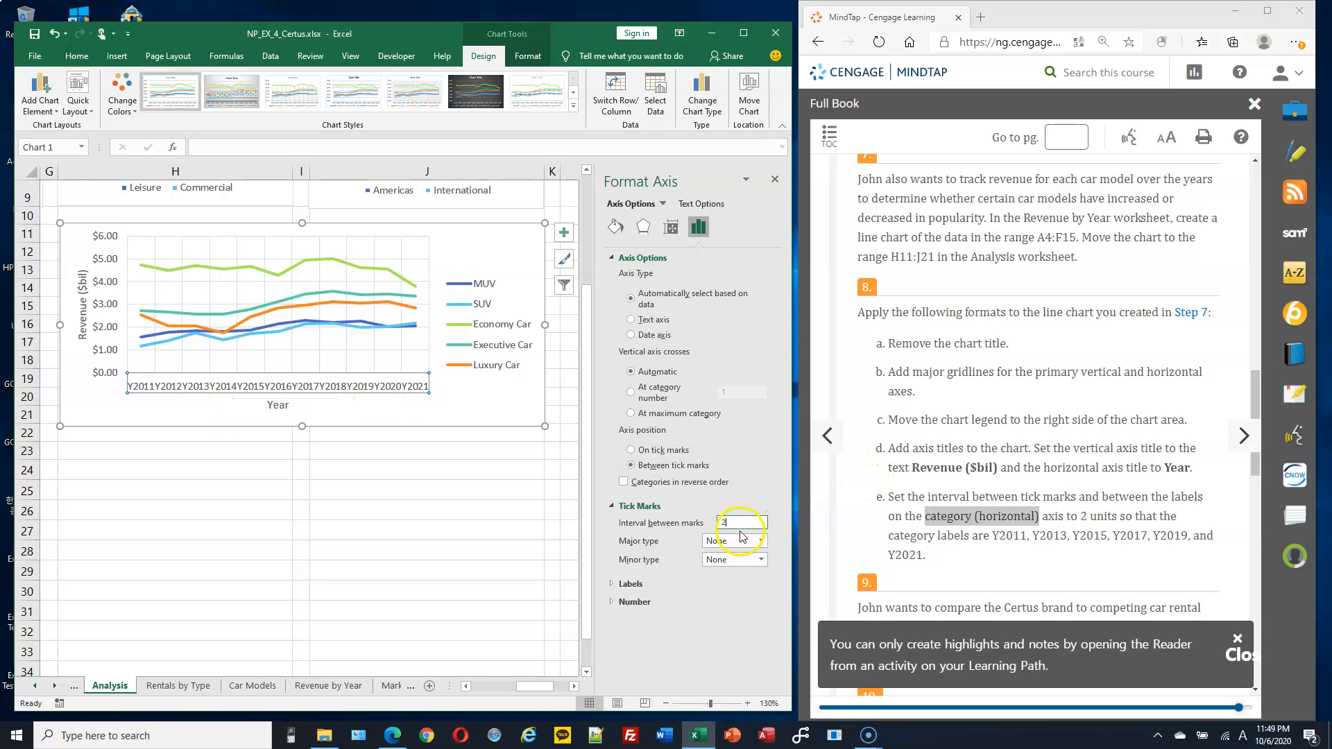
Specify a label interval unit of 2 for the line chart's horizontal axis.
click(610, 590)
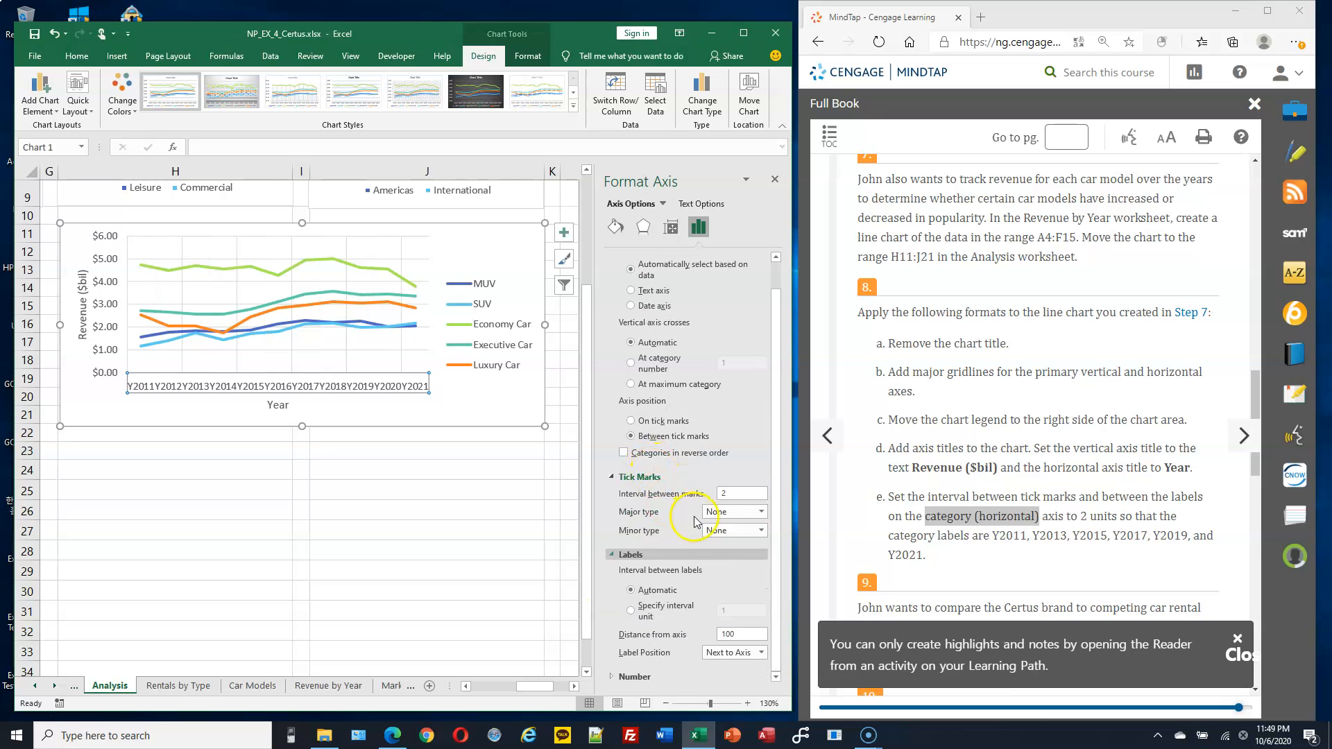
click(629, 611)
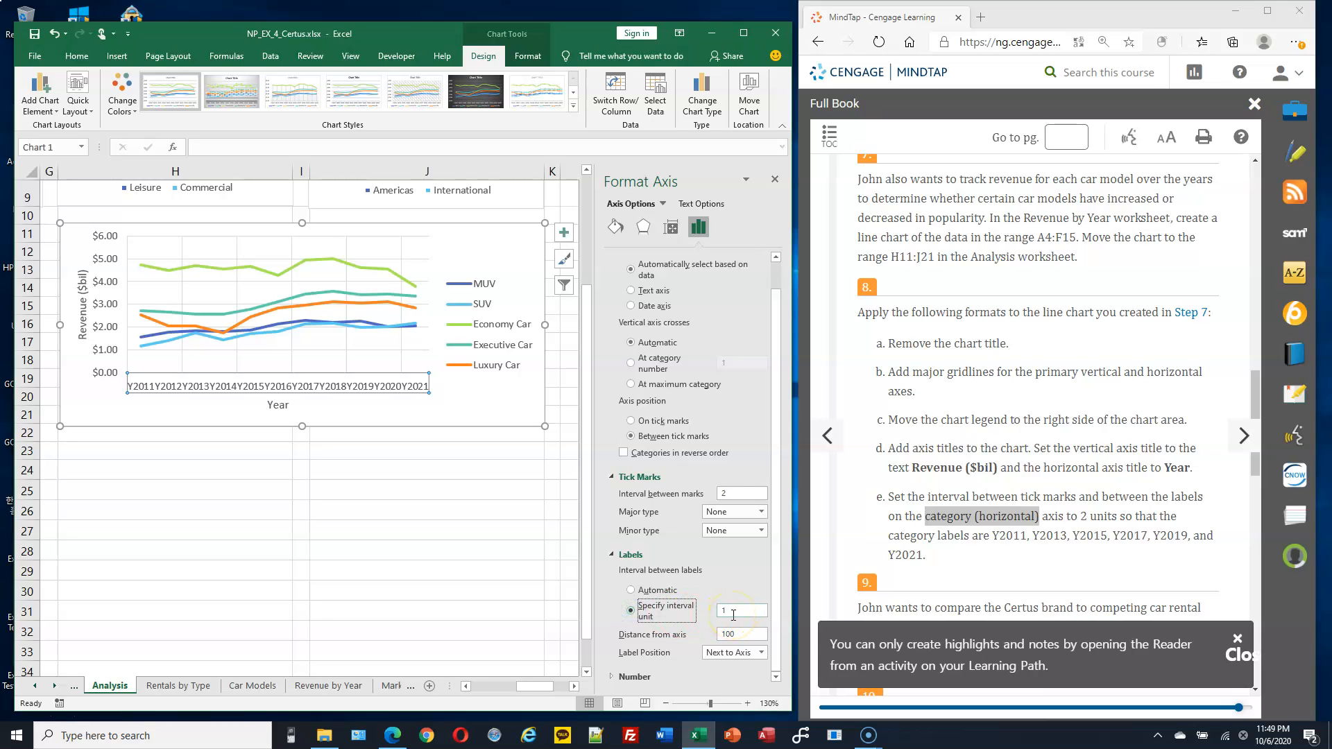
drag(734, 615, 715, 616)
click(747, 632)
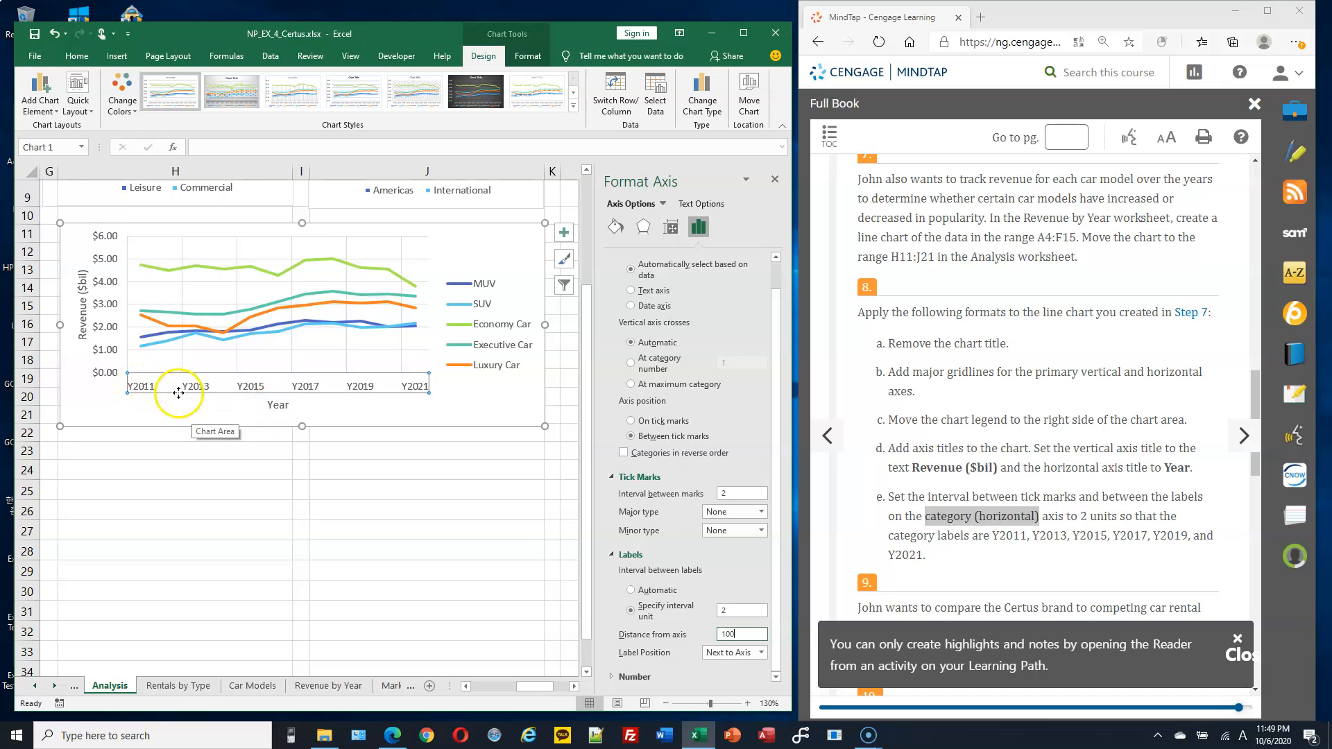
Insert line sparklines in F25:F29 of the Analysis worksheet from the data range B19:F29 on the Market Share worksheet.
click(960, 548)
scroll(961, 548, down, 4)
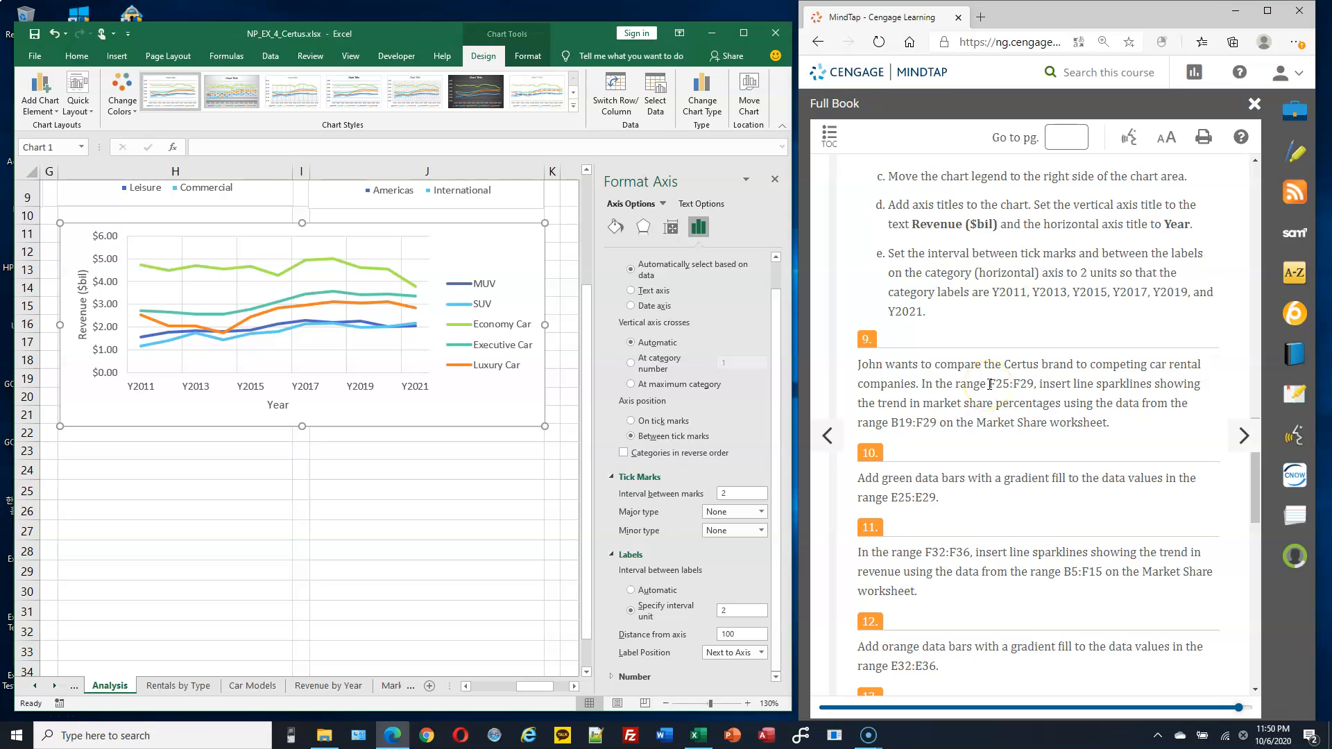
click(551, 678)
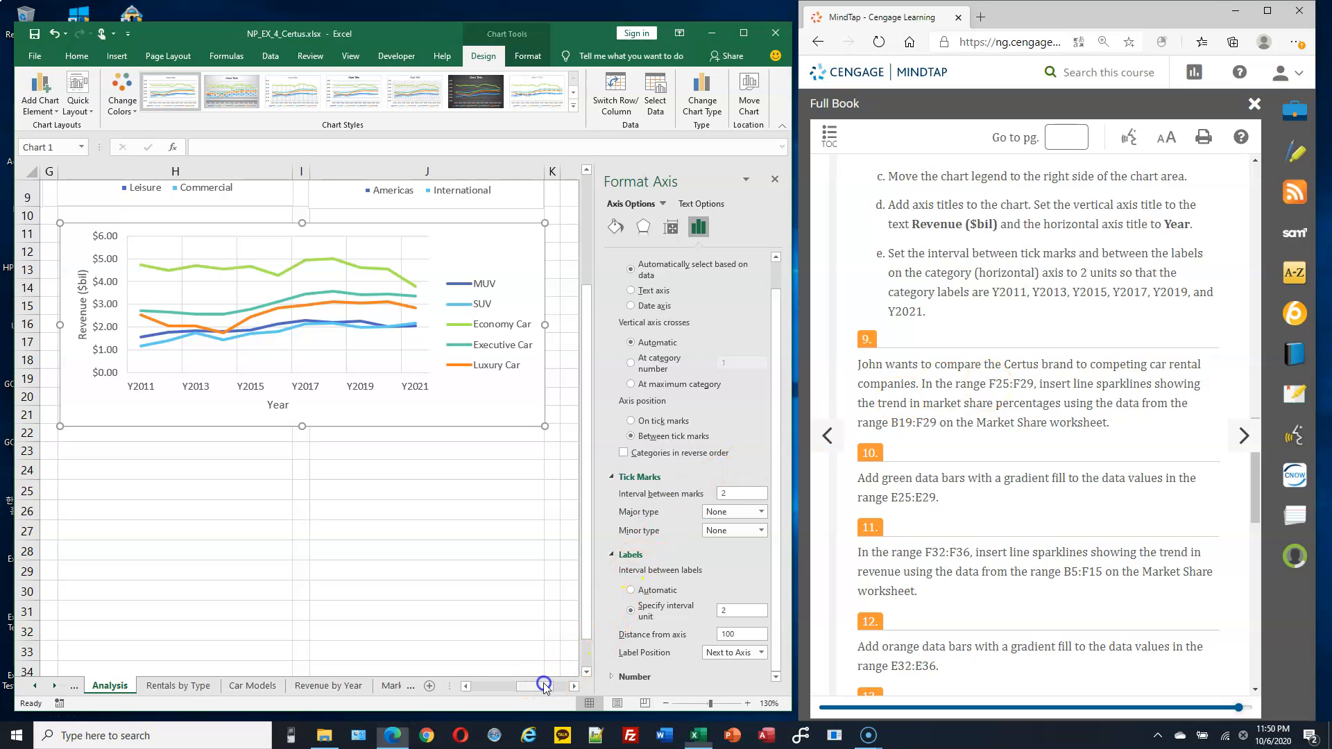
drag(535, 690, 507, 691)
drag(265, 491, 267, 565)
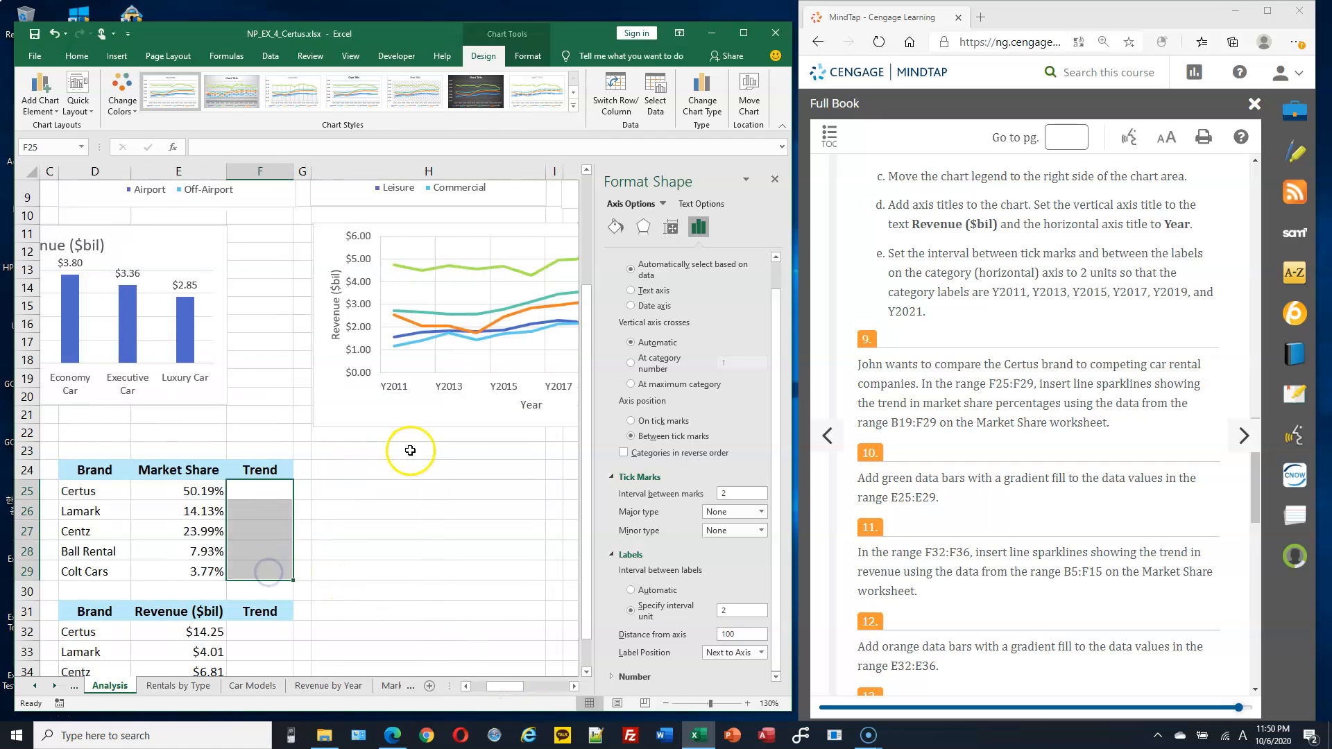
ctrl+scroll(412, 456, down, 1)
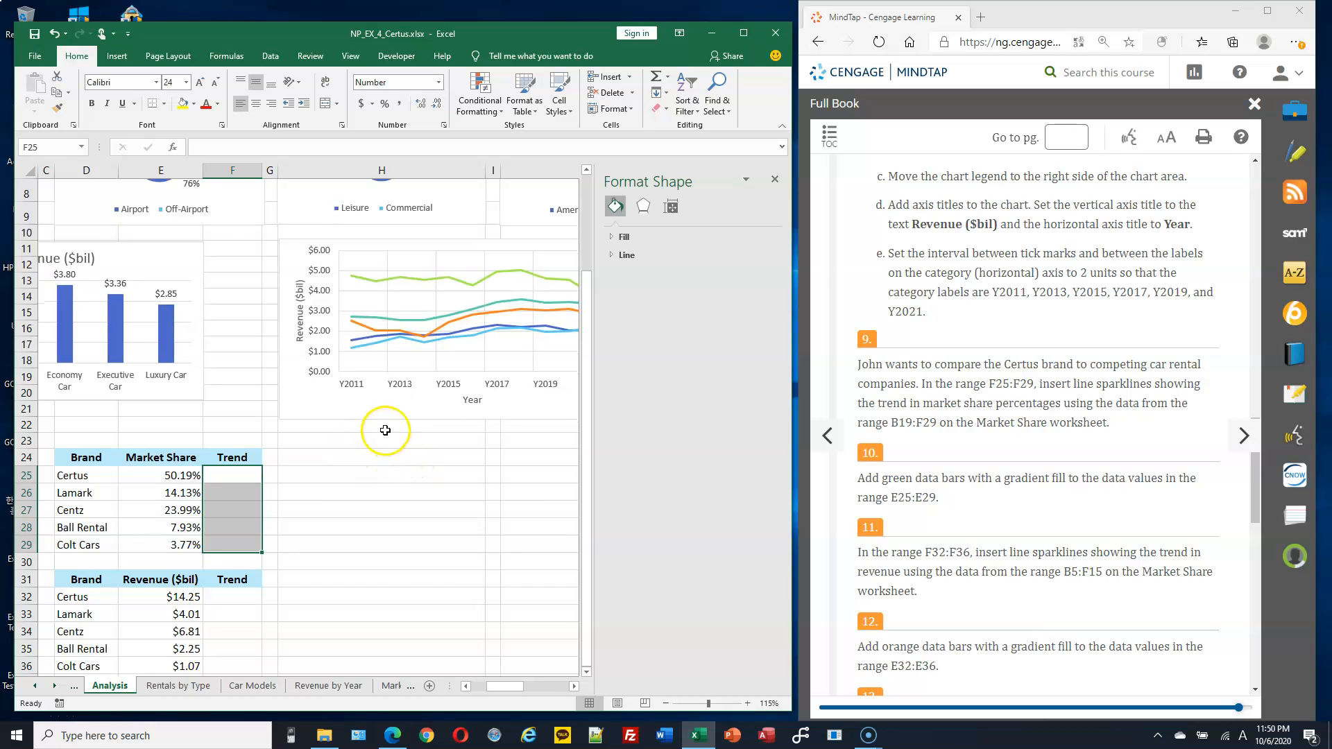
scroll(389, 431, down, 2)
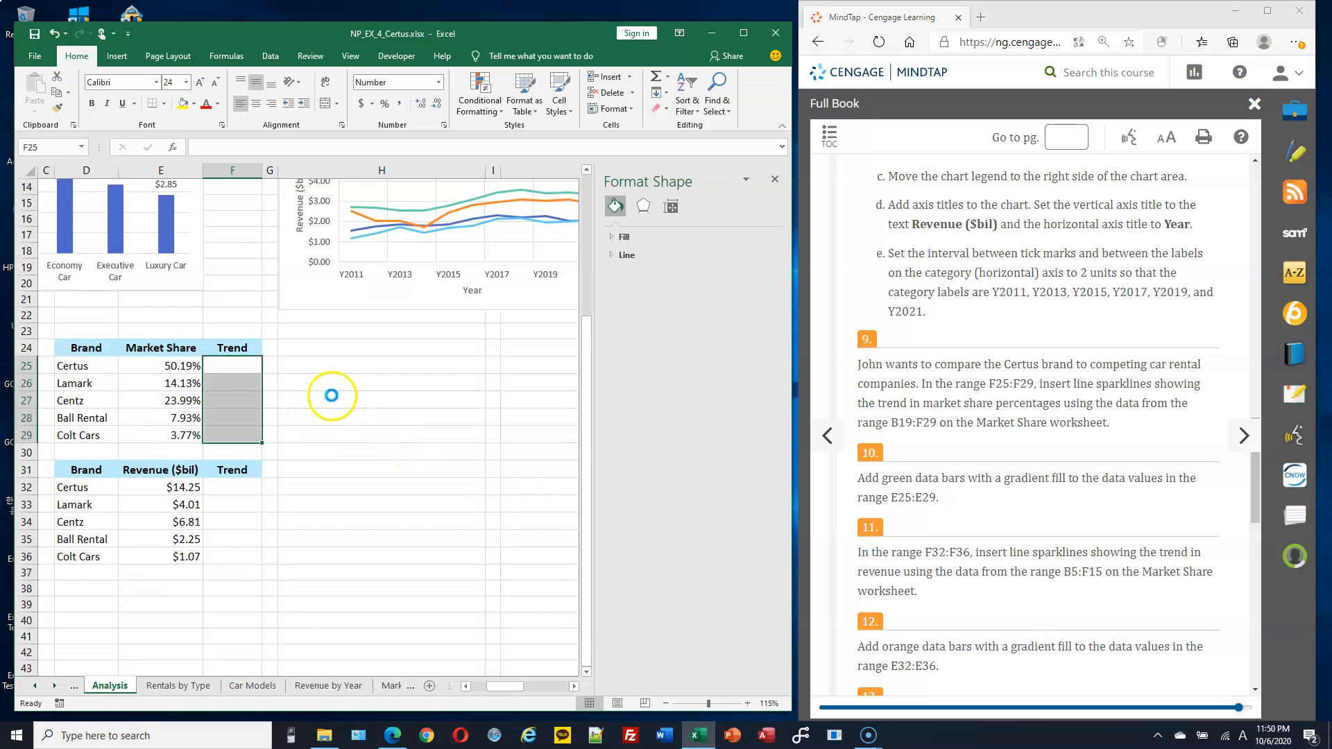
ctrl+scroll(330, 389, up, 1)
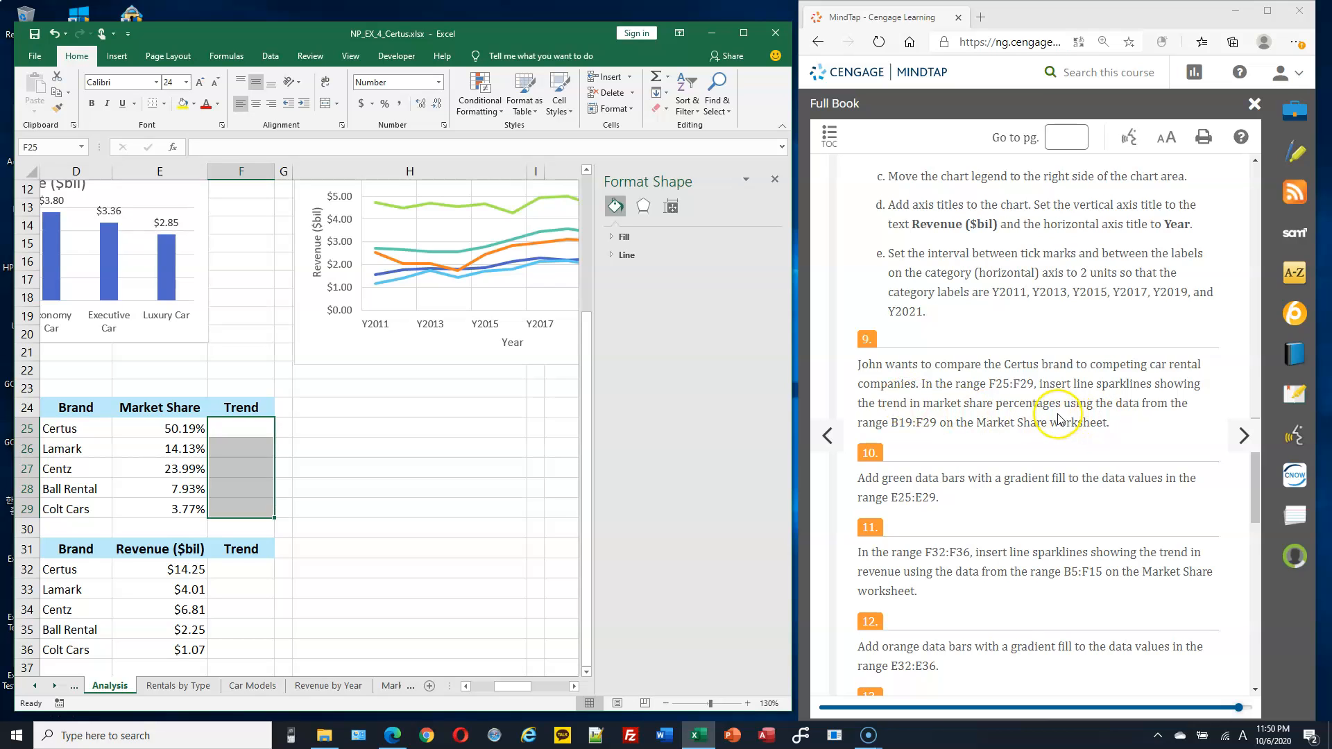
click(117, 58)
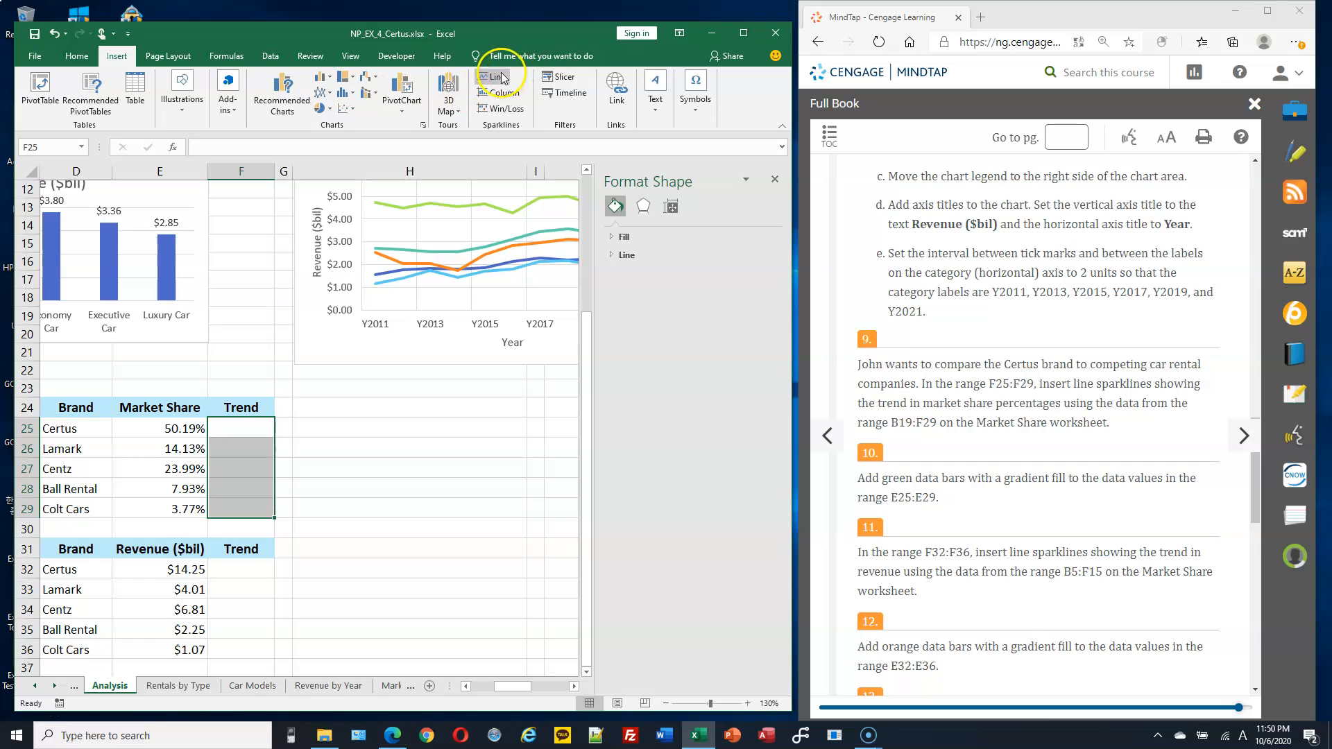
click(503, 79)
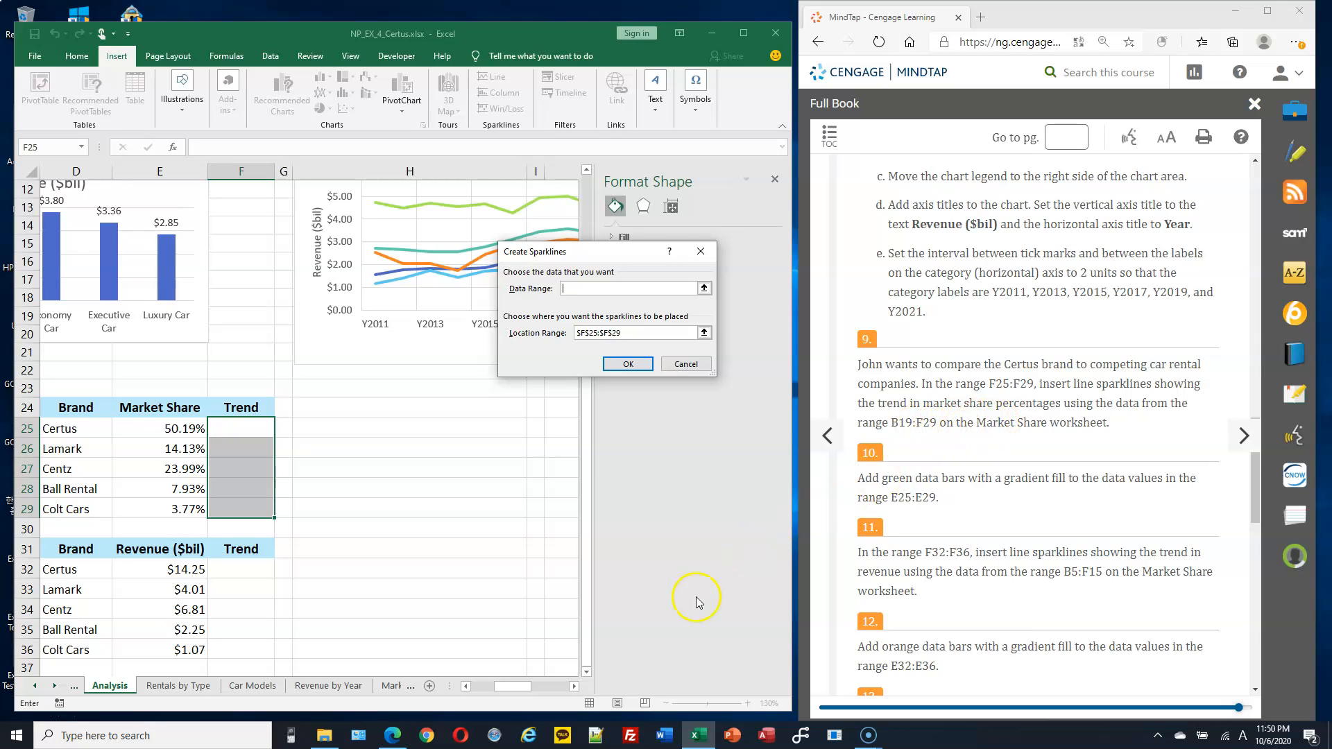
click(390, 687)
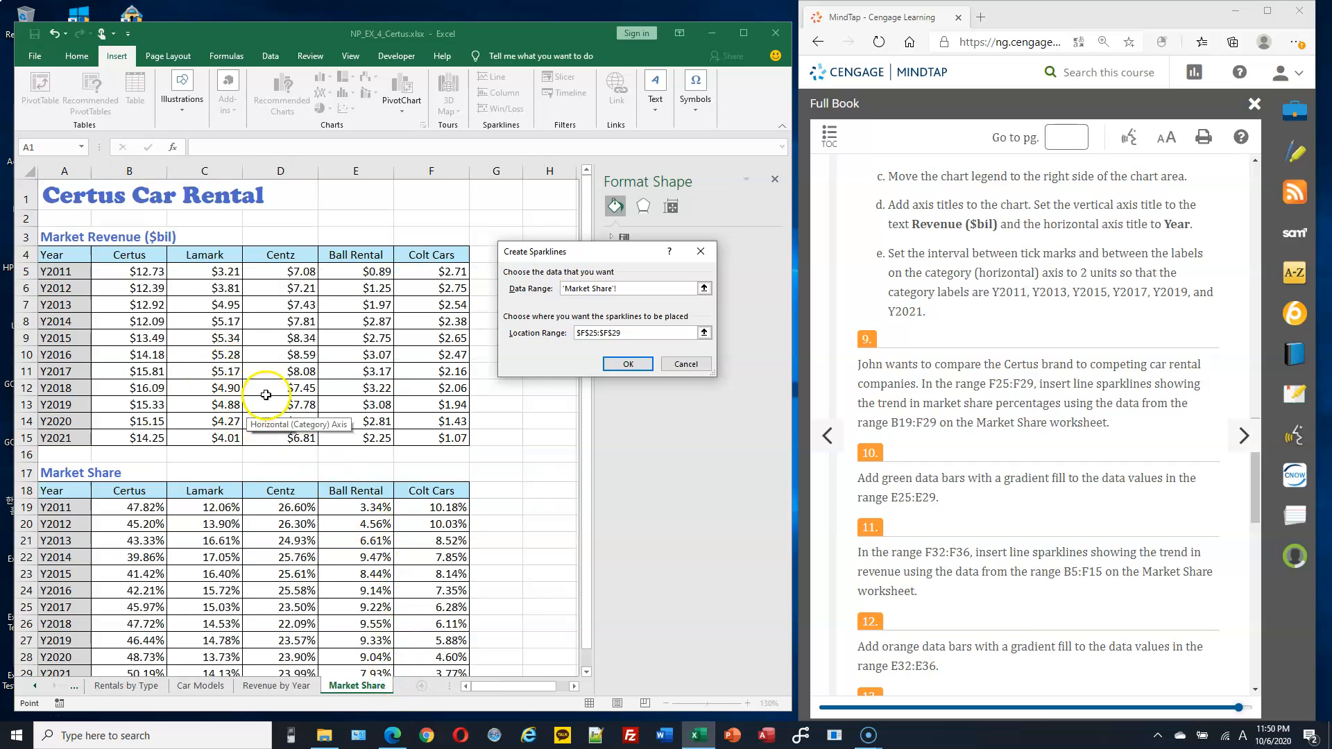
scroll(155, 472, down, 1)
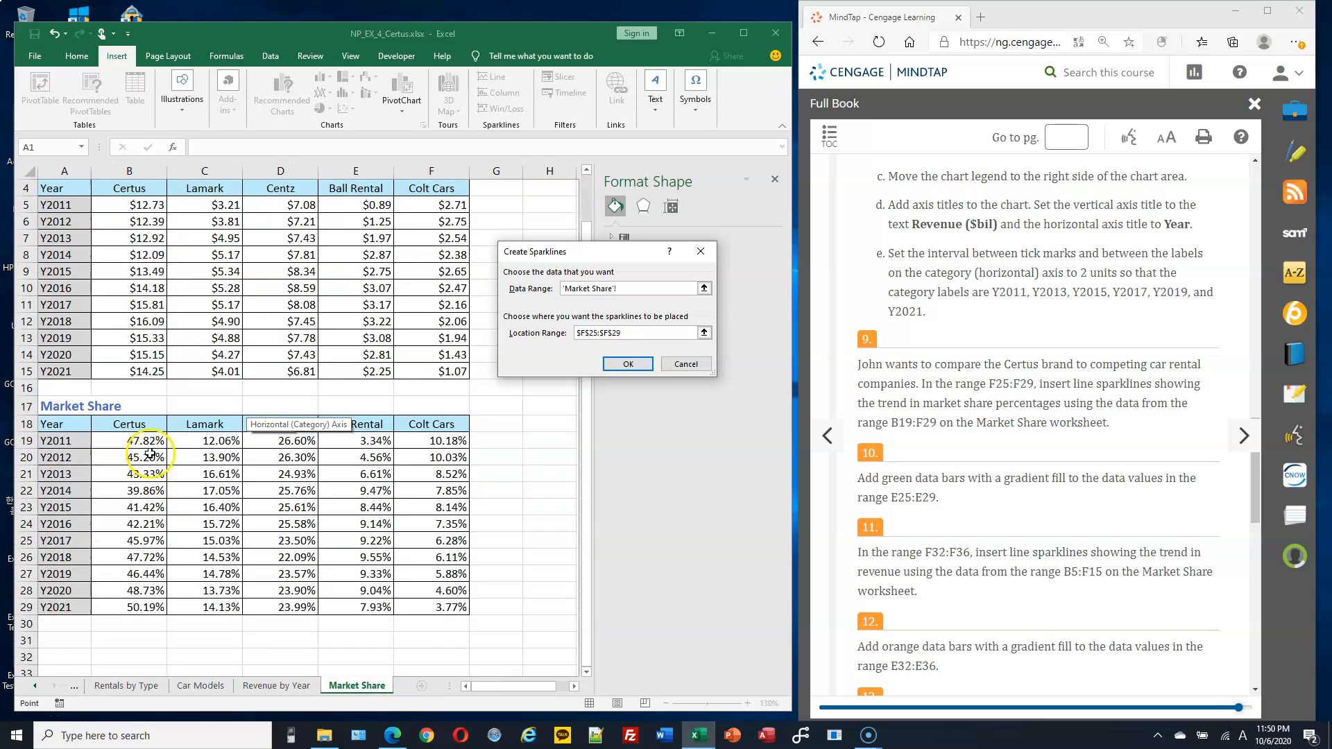
drag(150, 443, 149, 613)
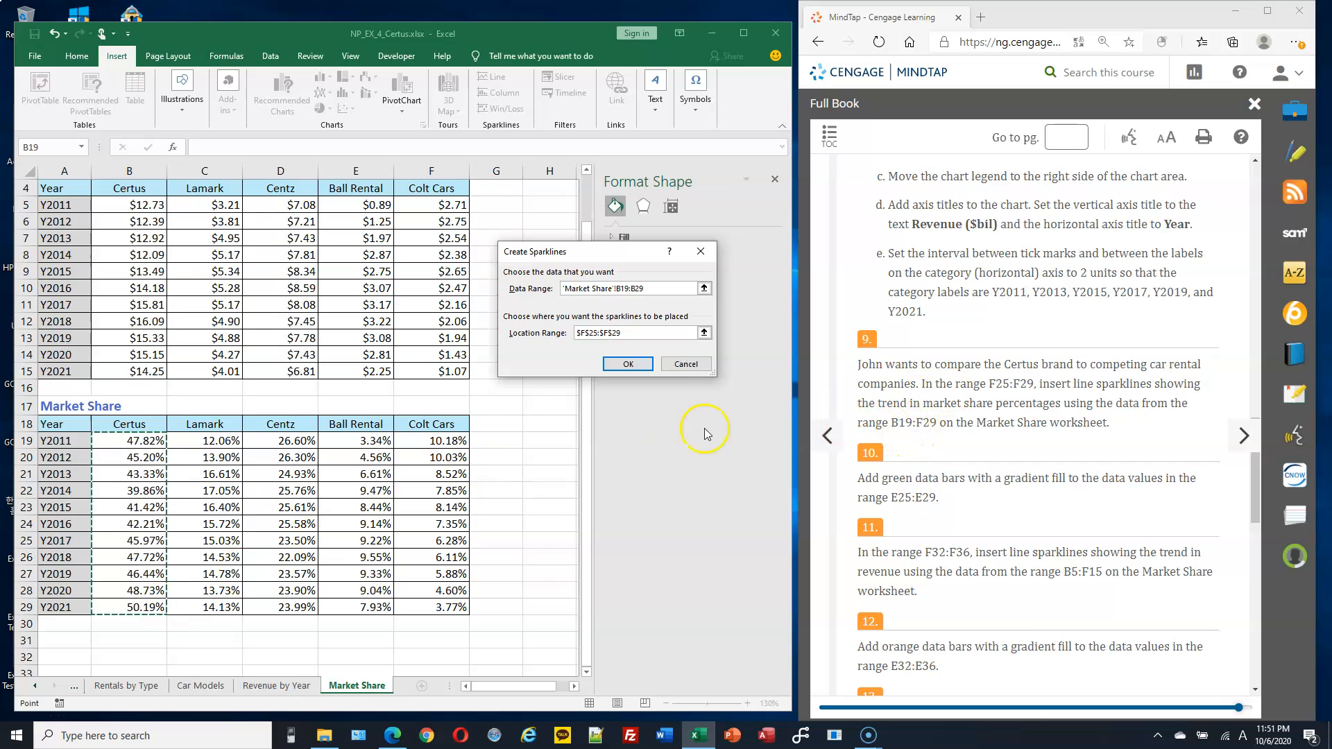
drag(143, 439, 409, 607)
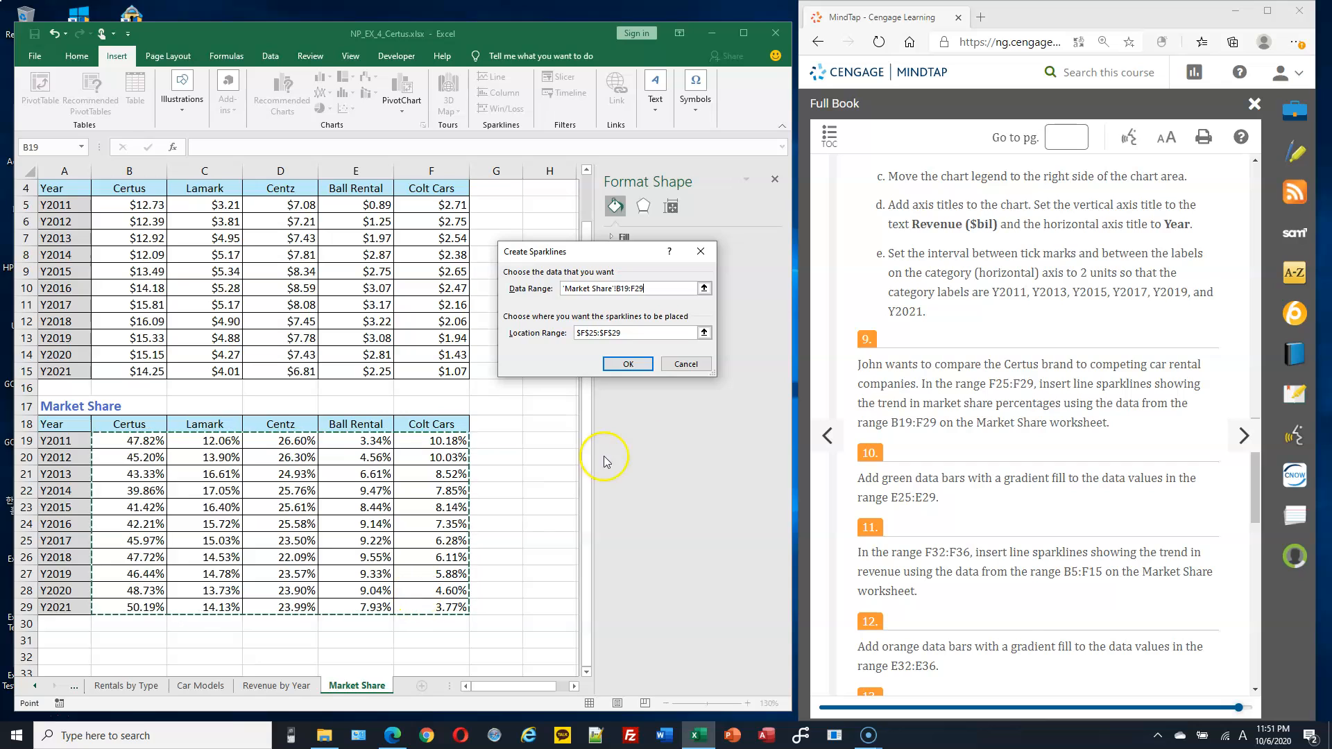
click(628, 363)
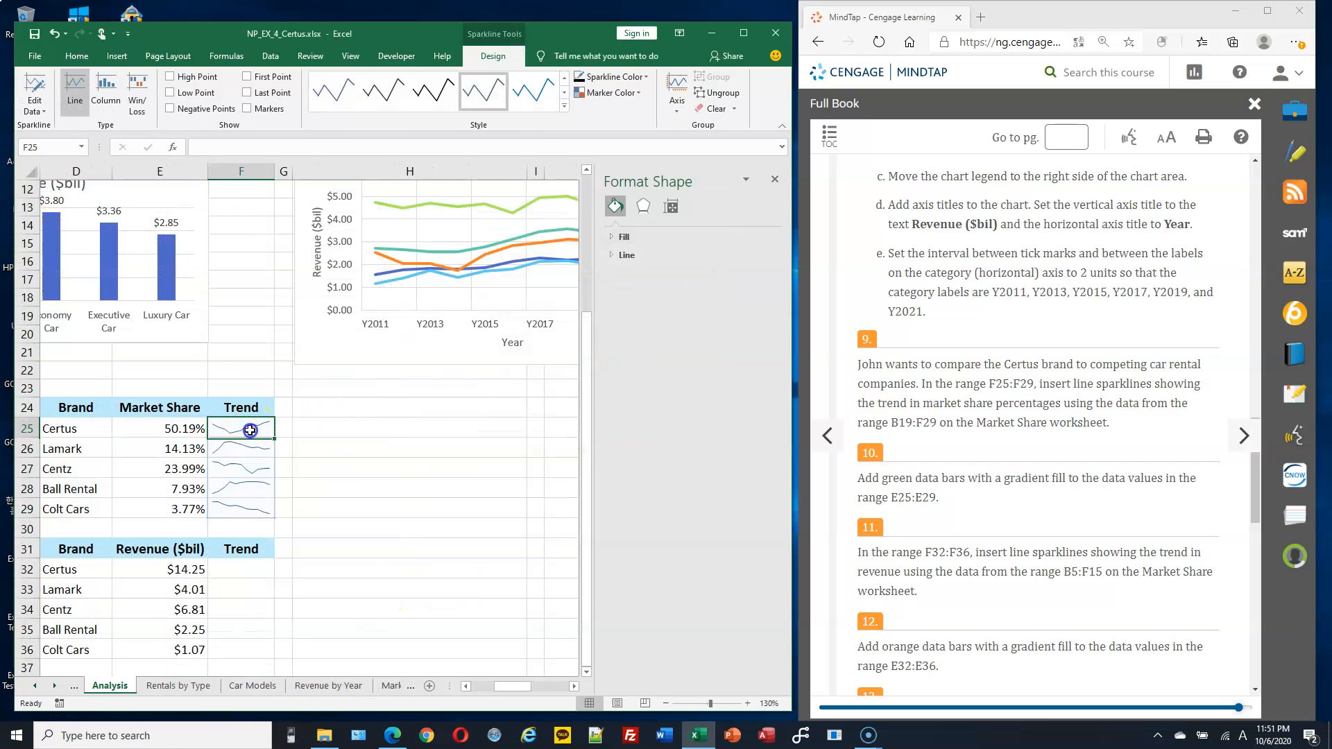
Compare the brands and their market share sparklines on the Analysis worksheet with the Certus and Lamark columns of the Market Share worksheet.
click(84, 449)
click(83, 470)
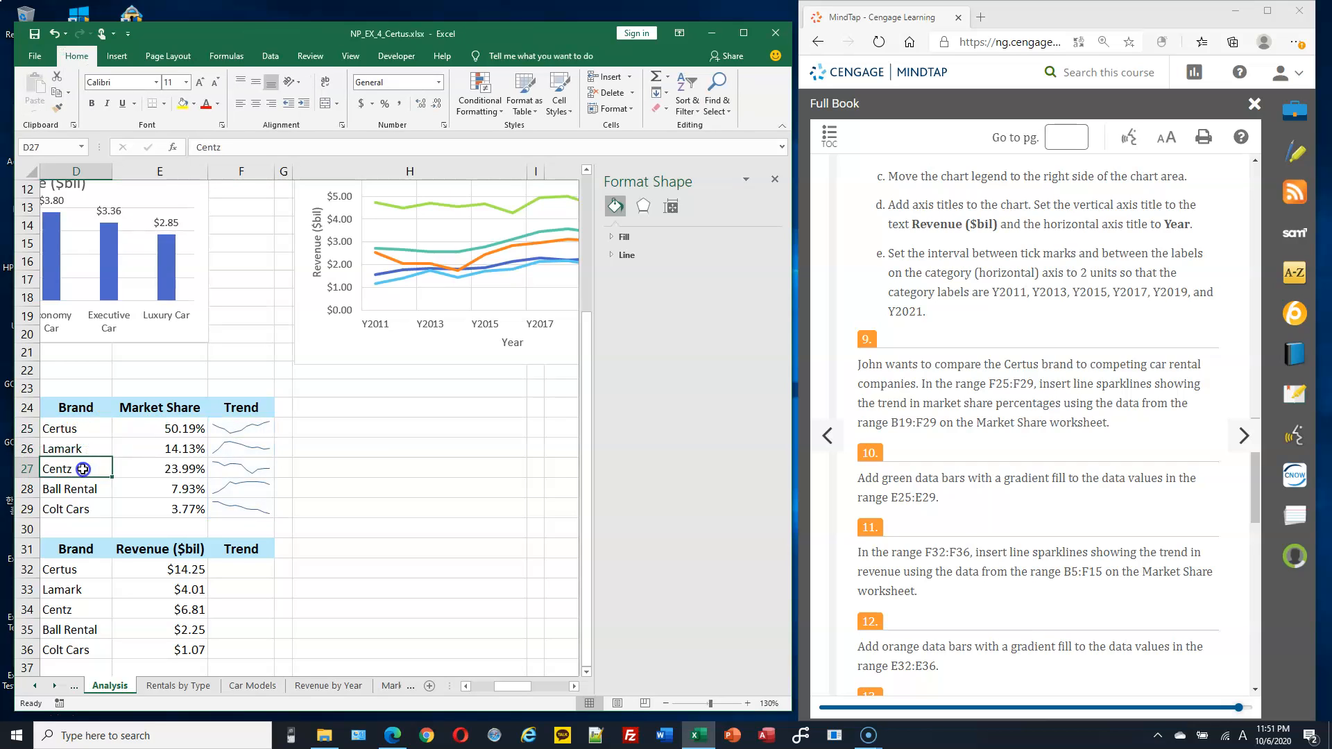
click(87, 431)
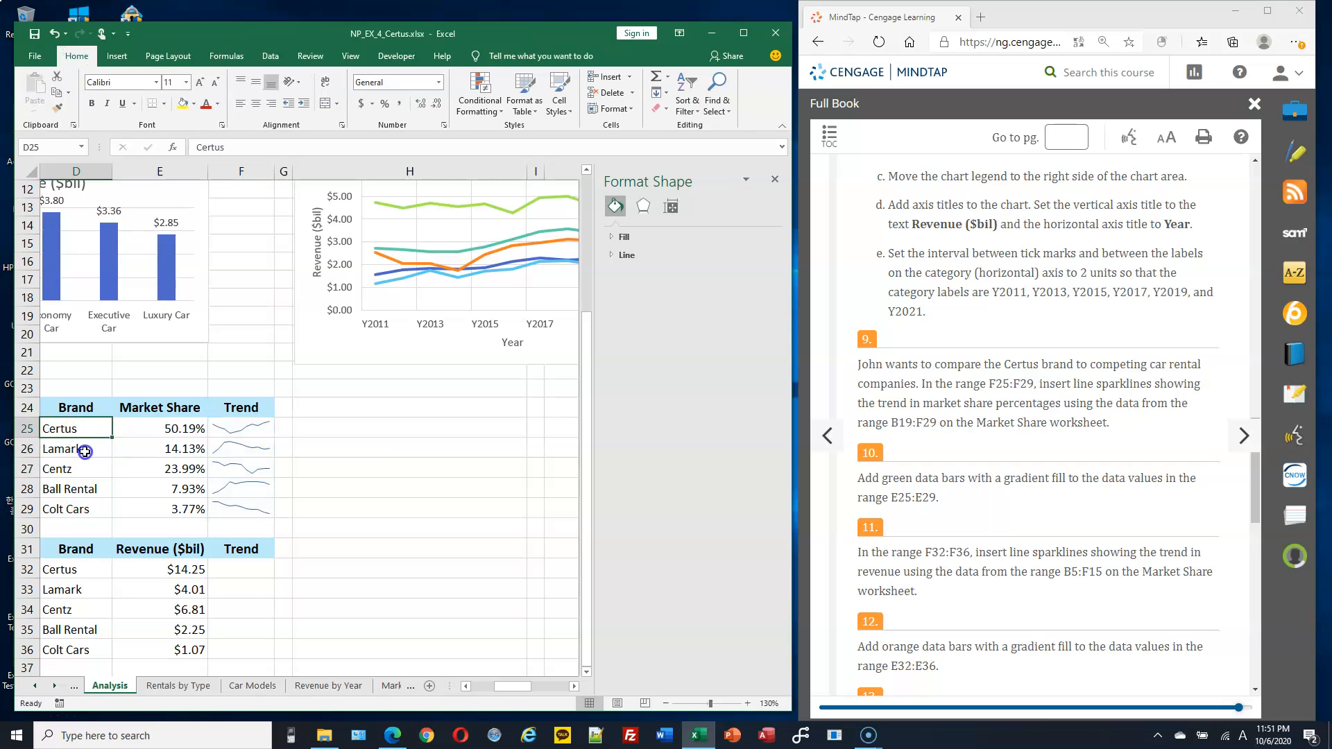
click(329, 685)
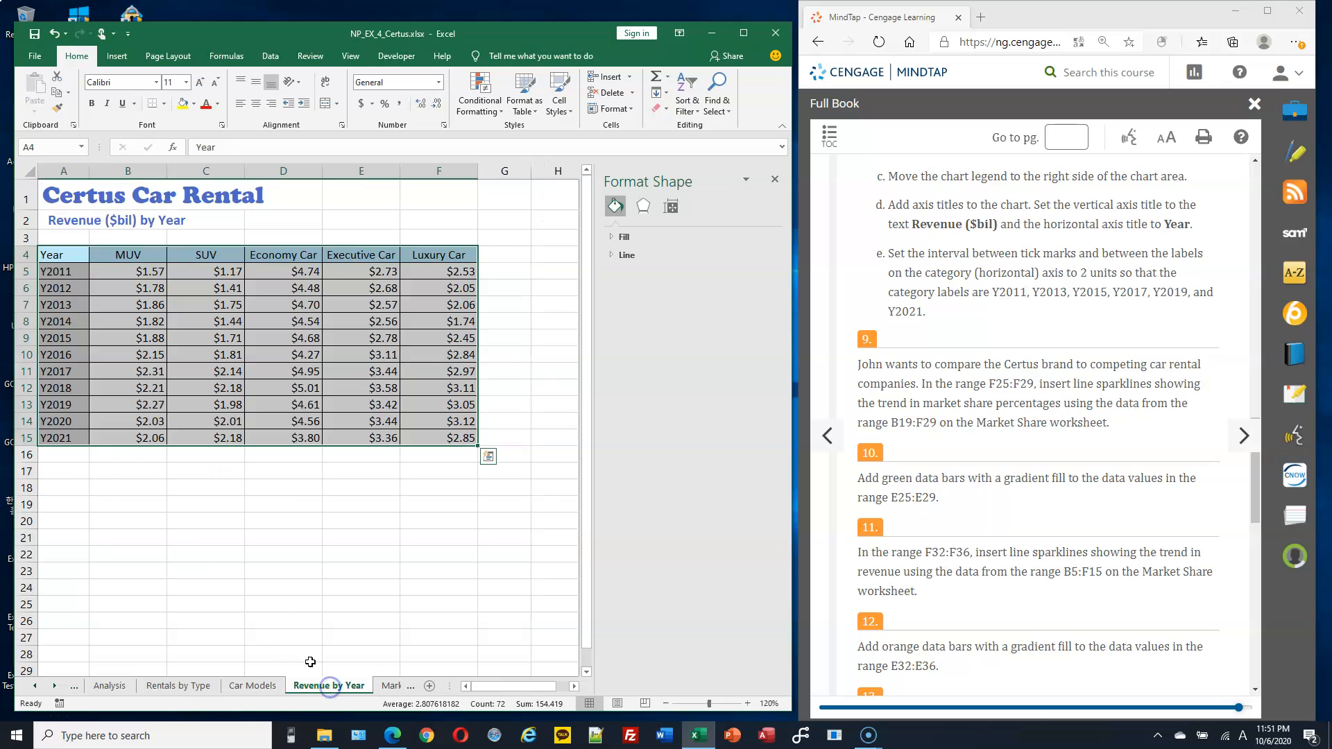
click(81, 339)
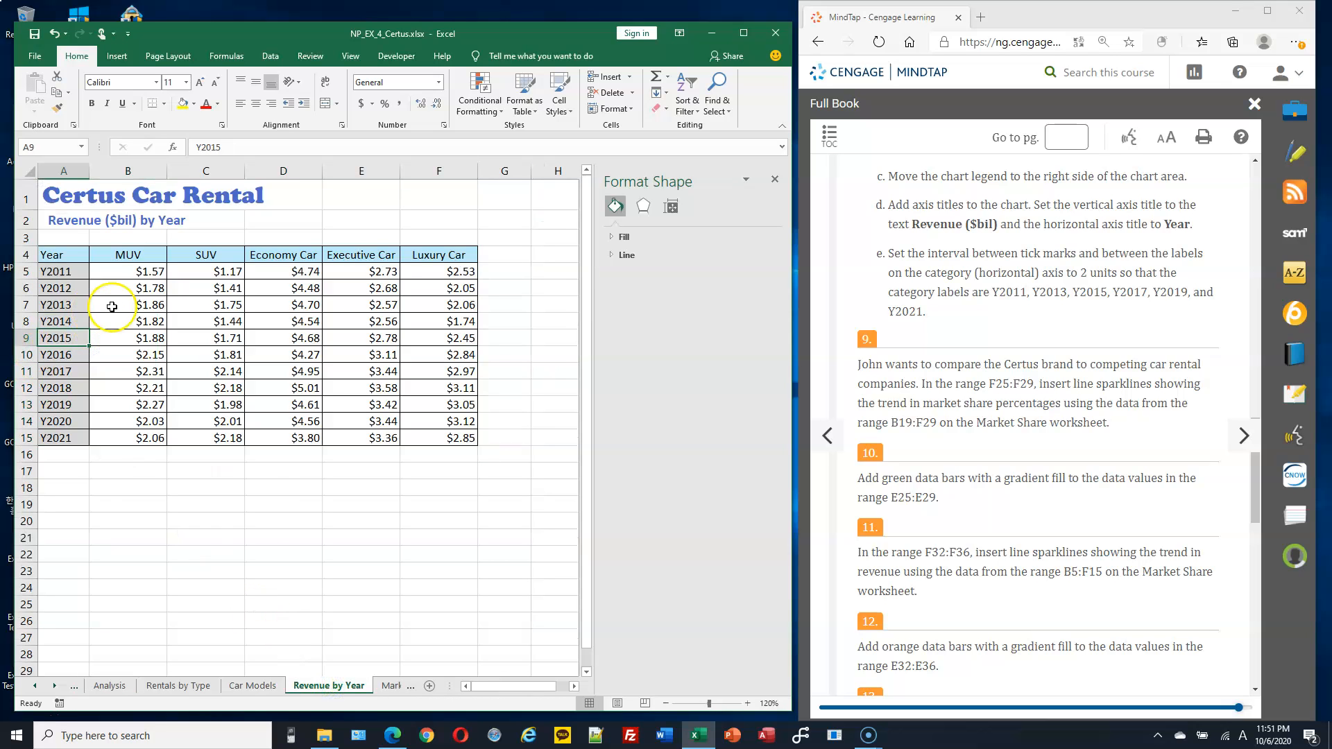
click(389, 686)
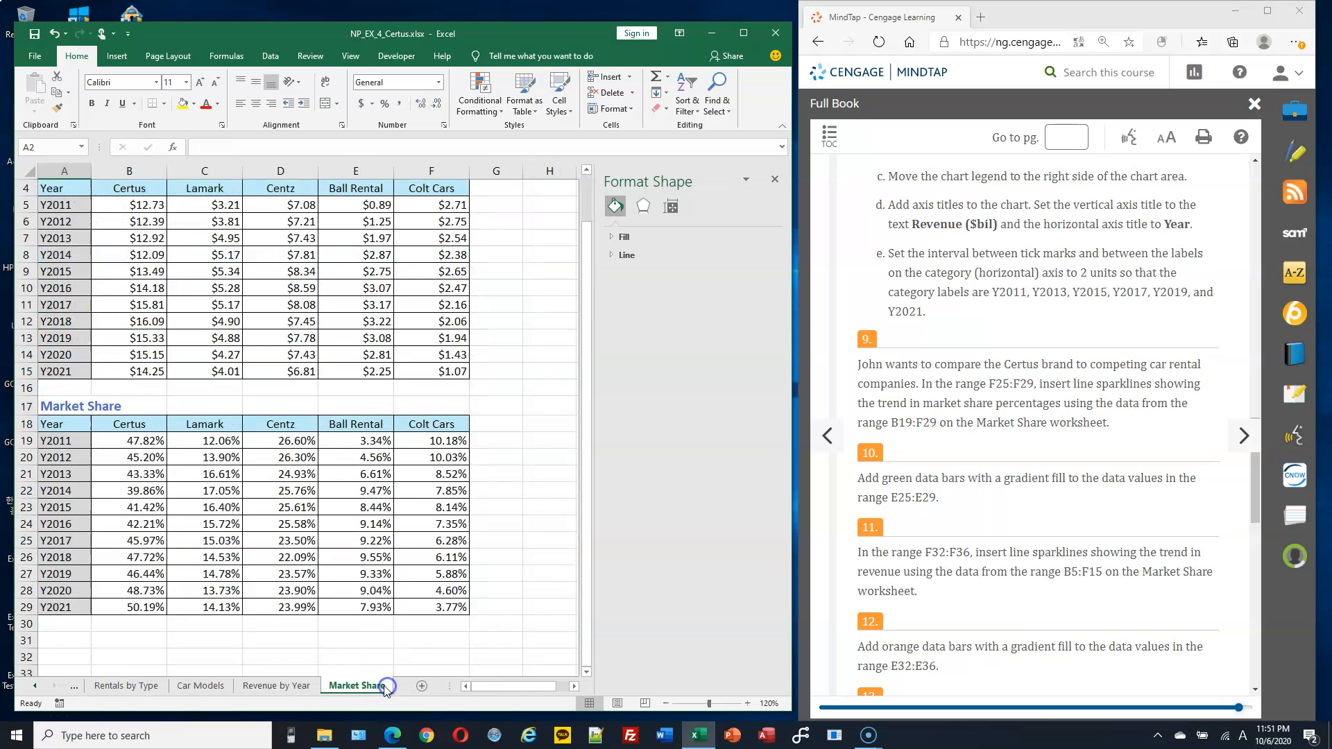
drag(131, 425, 139, 578)
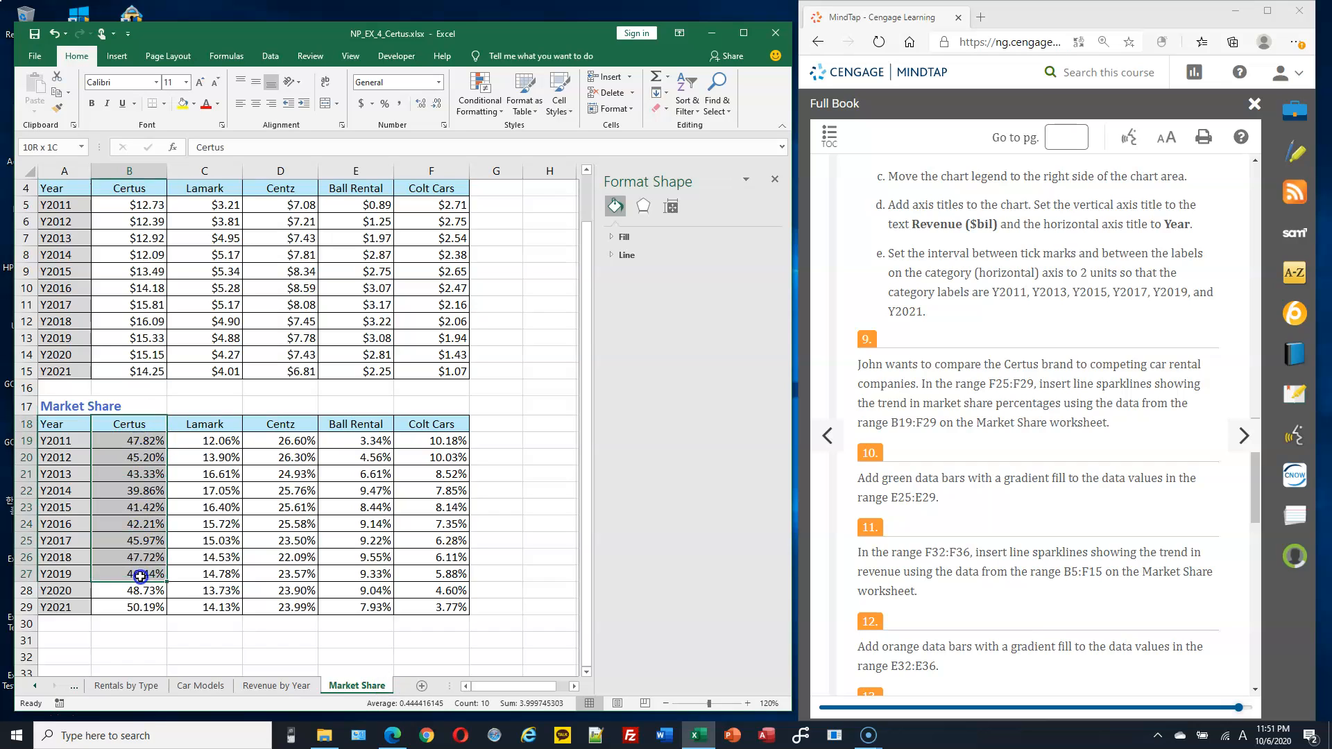
drag(204, 428, 205, 583)
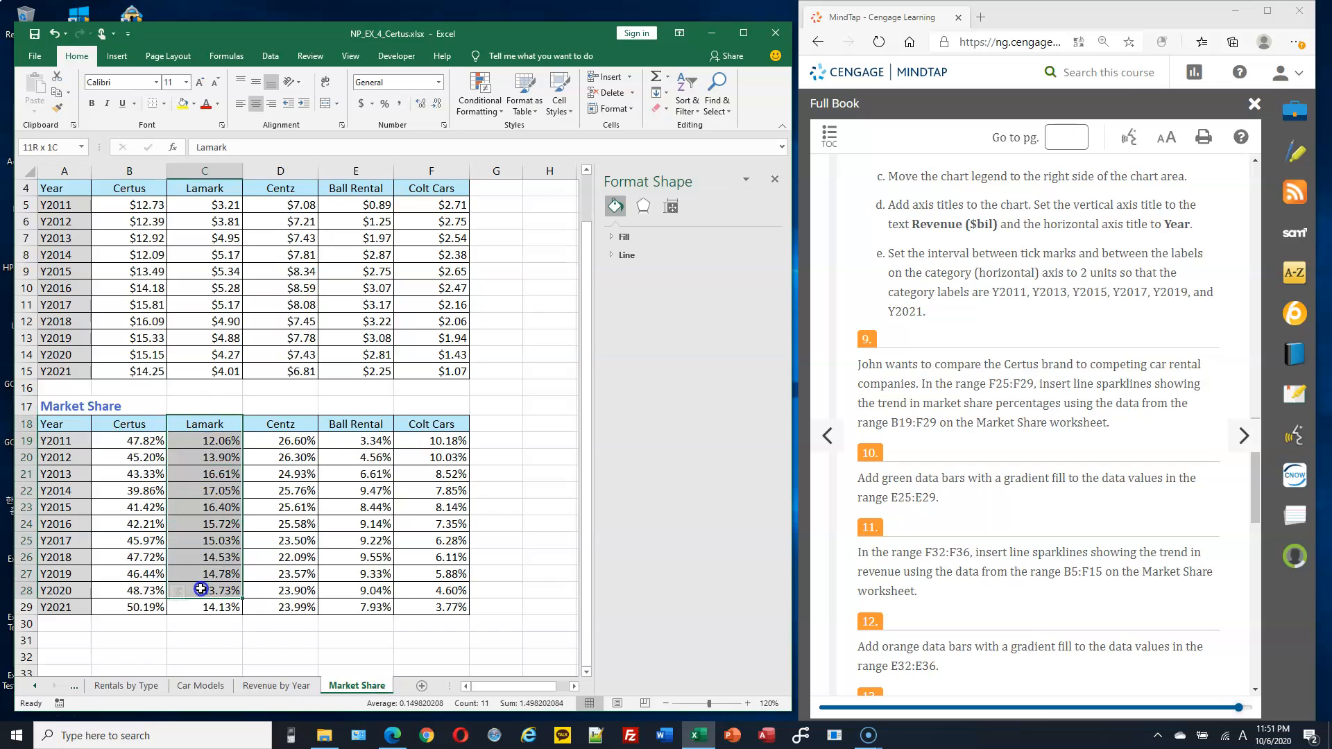
drag(139, 440, 147, 622)
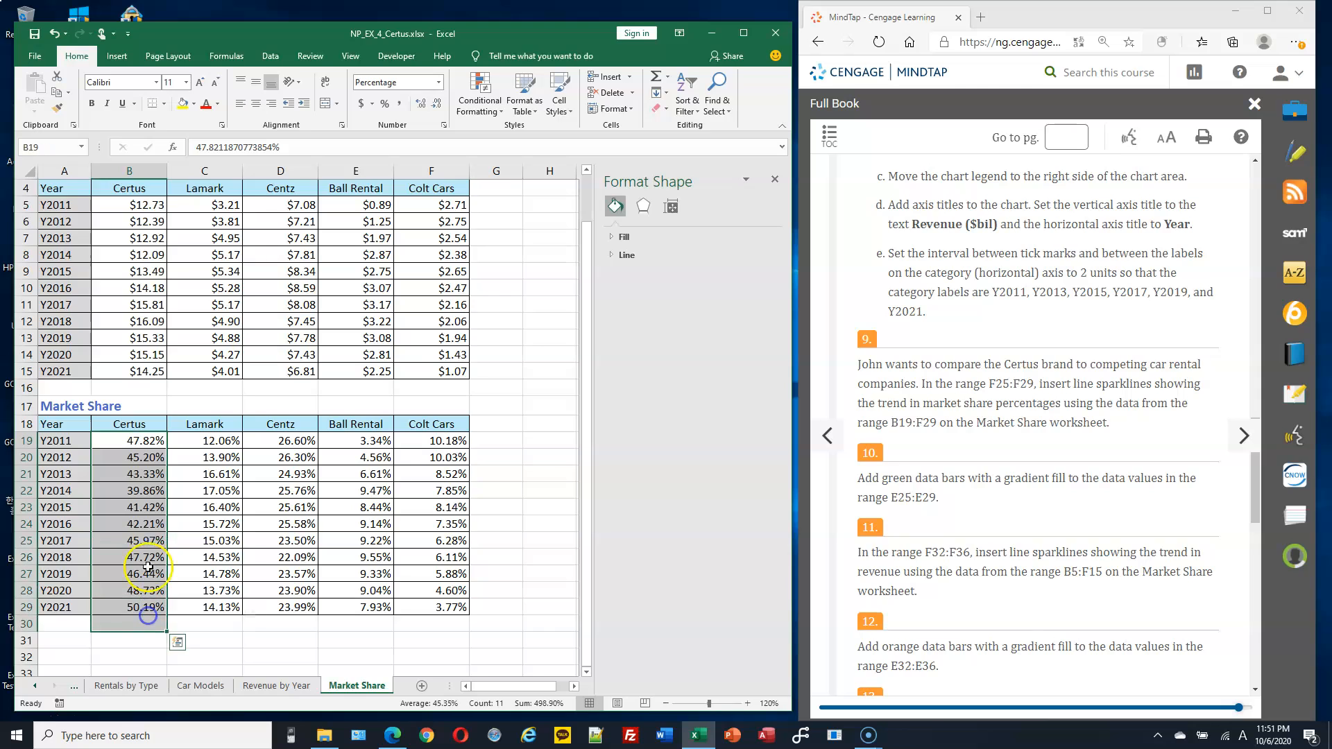
click(135, 687)
click(75, 687)
click(90, 690)
click(236, 431)
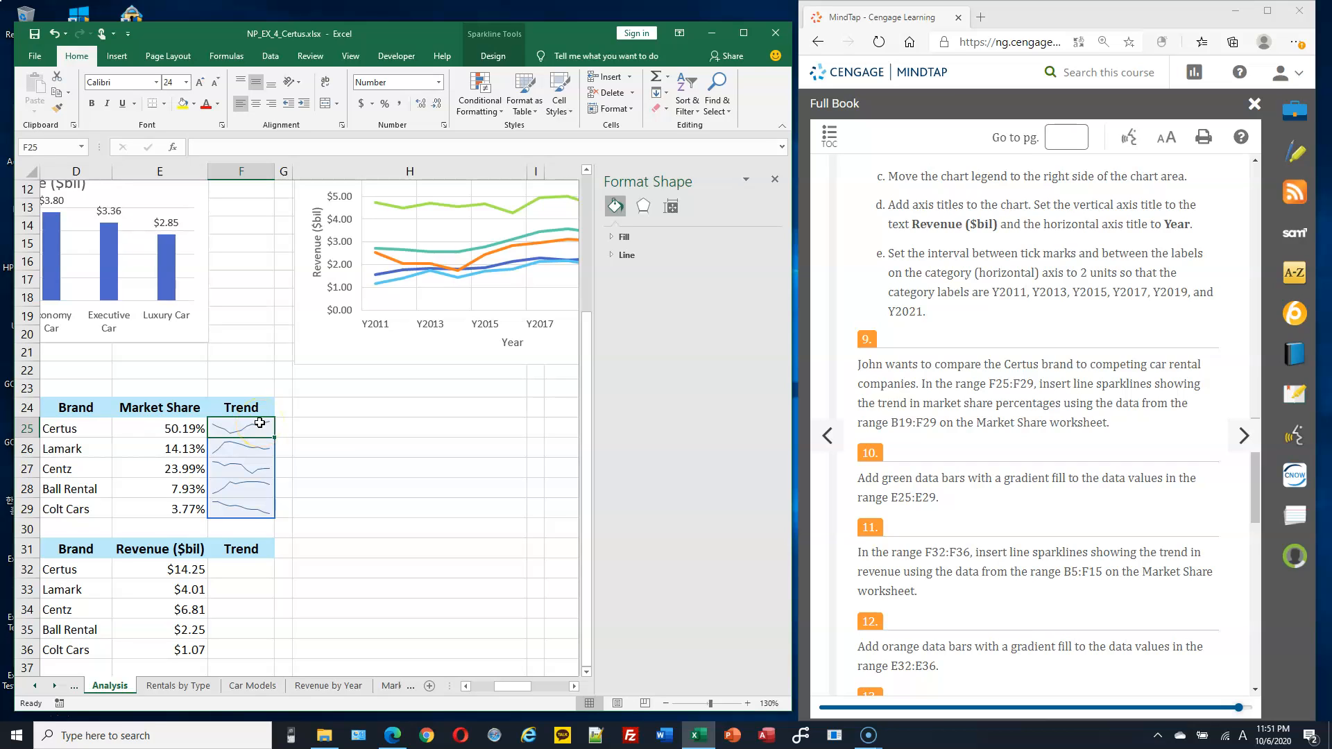
Insert line sparklines in F32:F36 of the Analysis worksheet from the data range B5:F15 on the Market Share worksheet.
scroll(236, 513, down, 1)
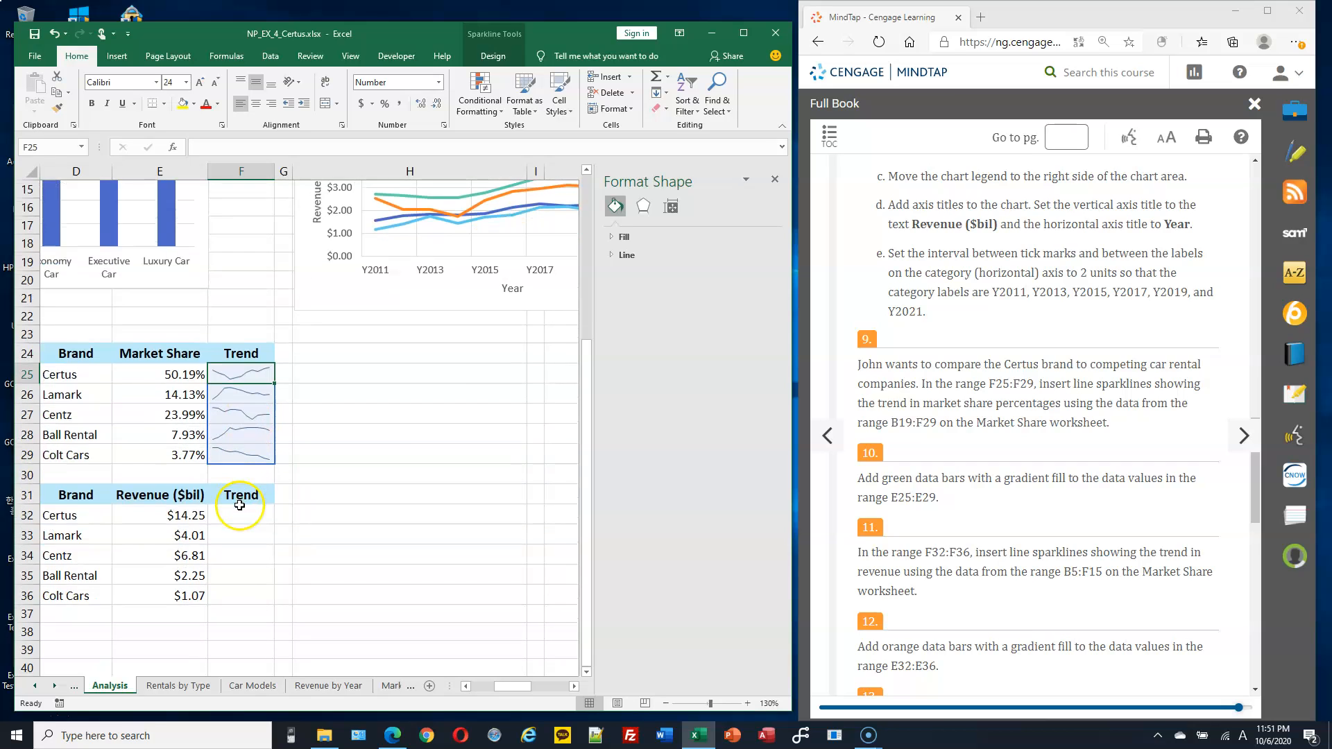
drag(243, 517, 244, 600)
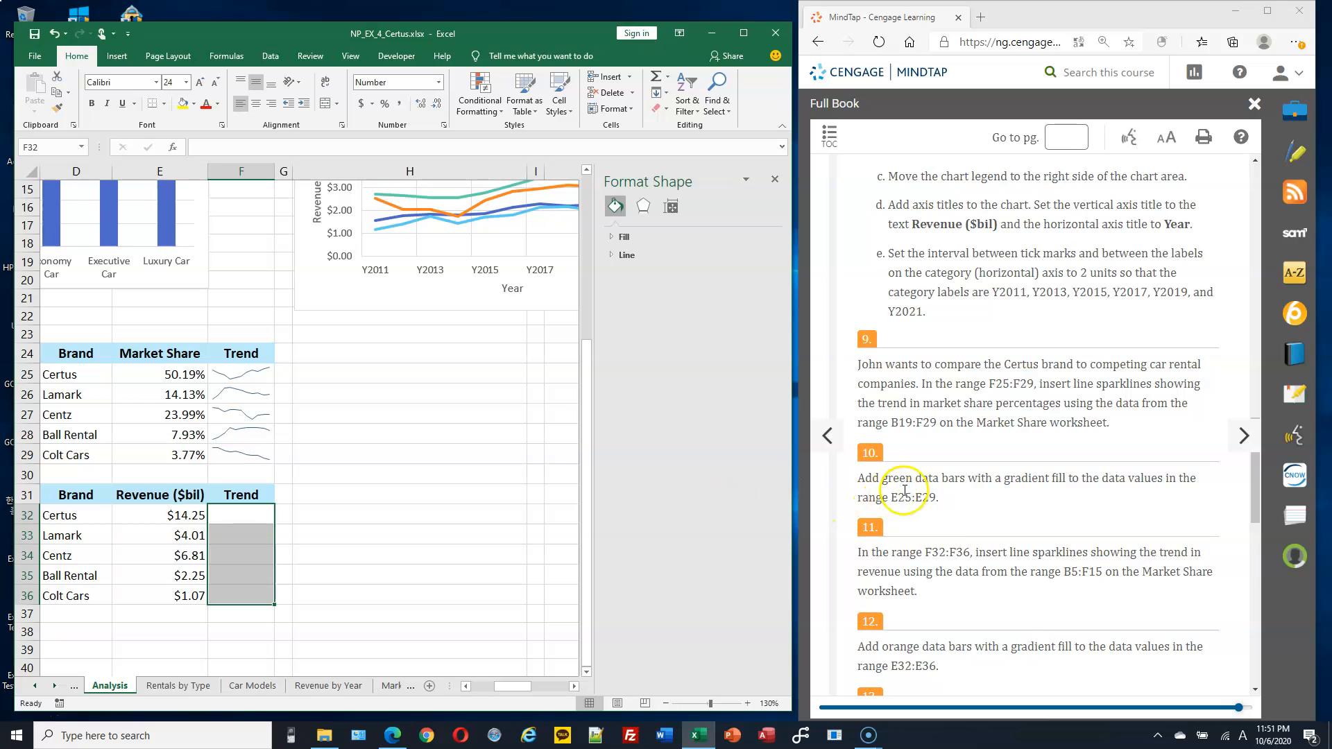
scroll(901, 493, down, 3)
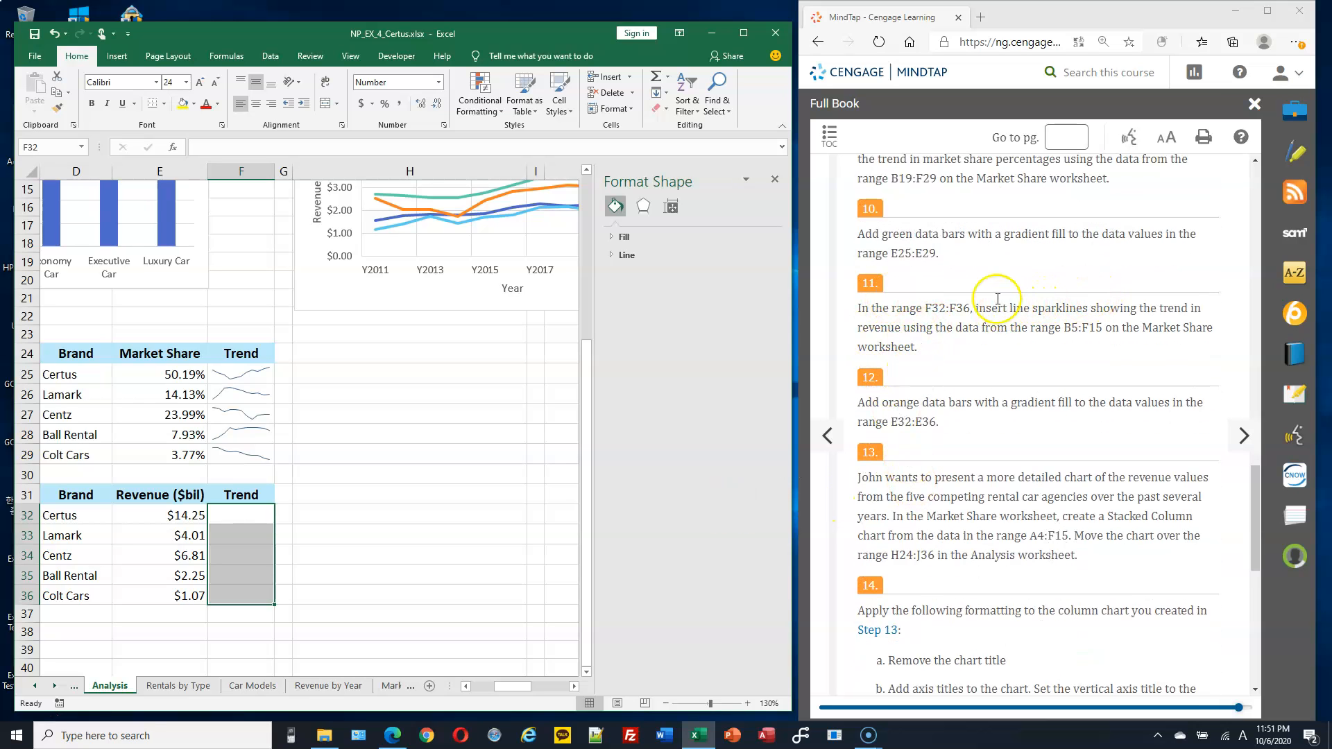
click(117, 56)
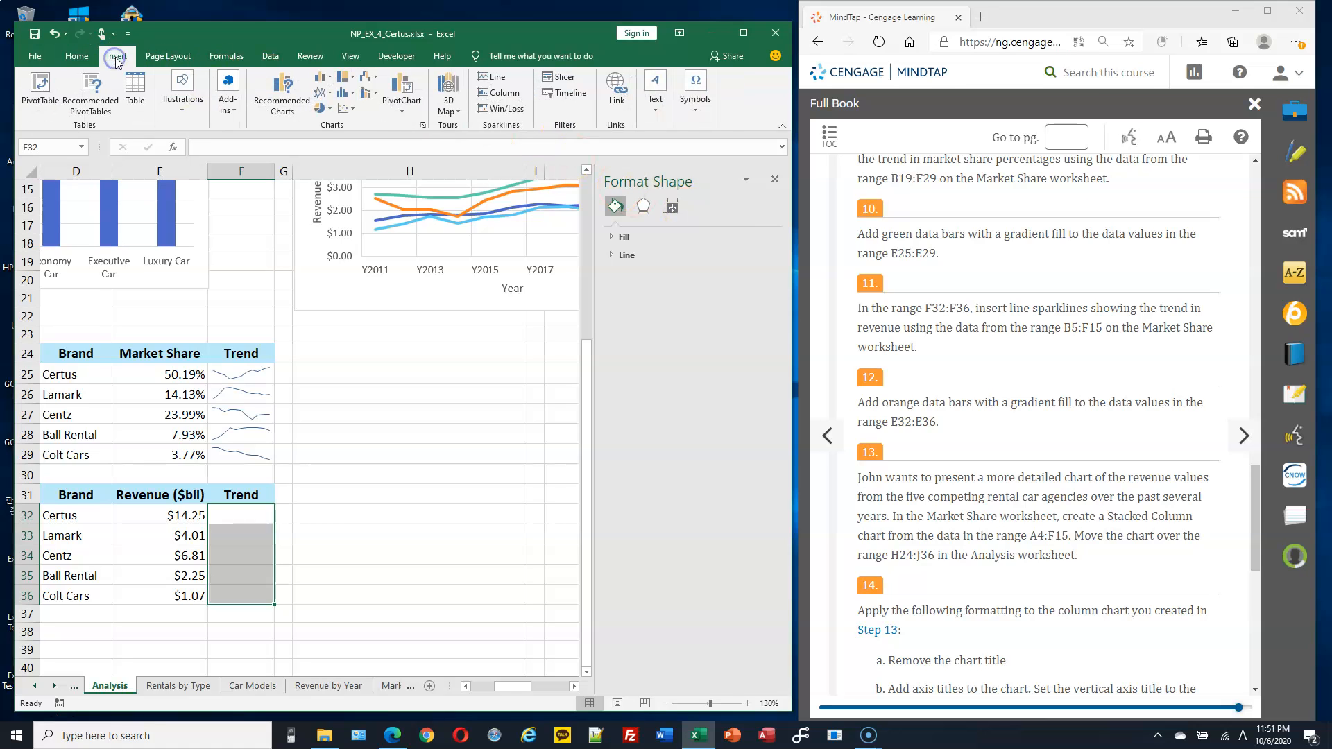
click(498, 78)
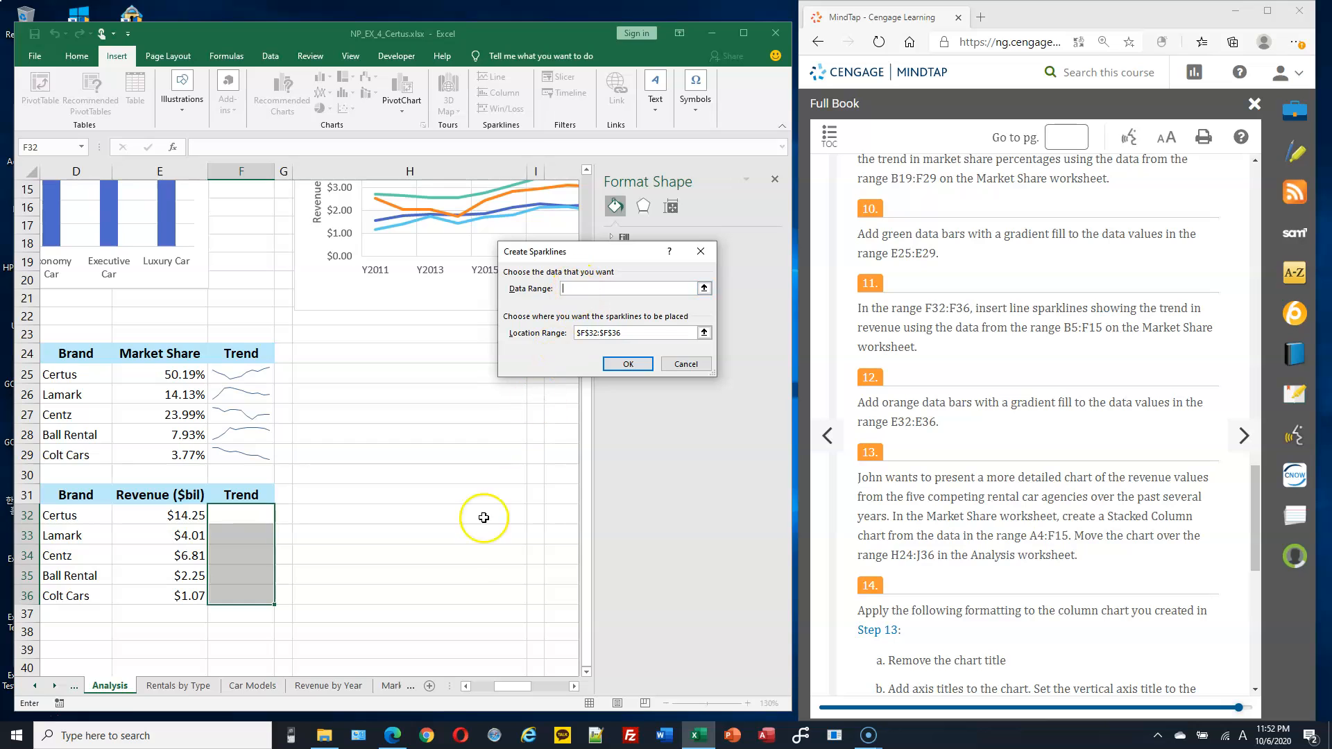
click(392, 686)
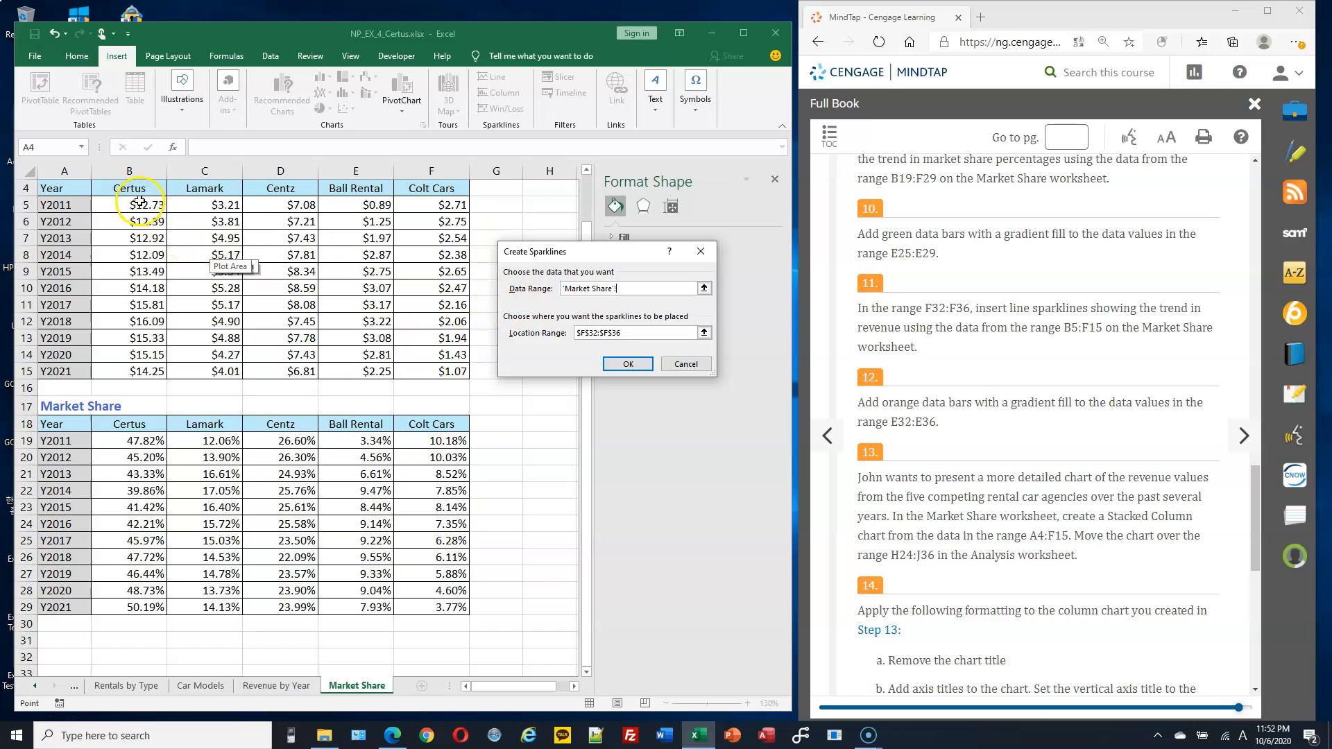
drag(139, 202, 421, 372)
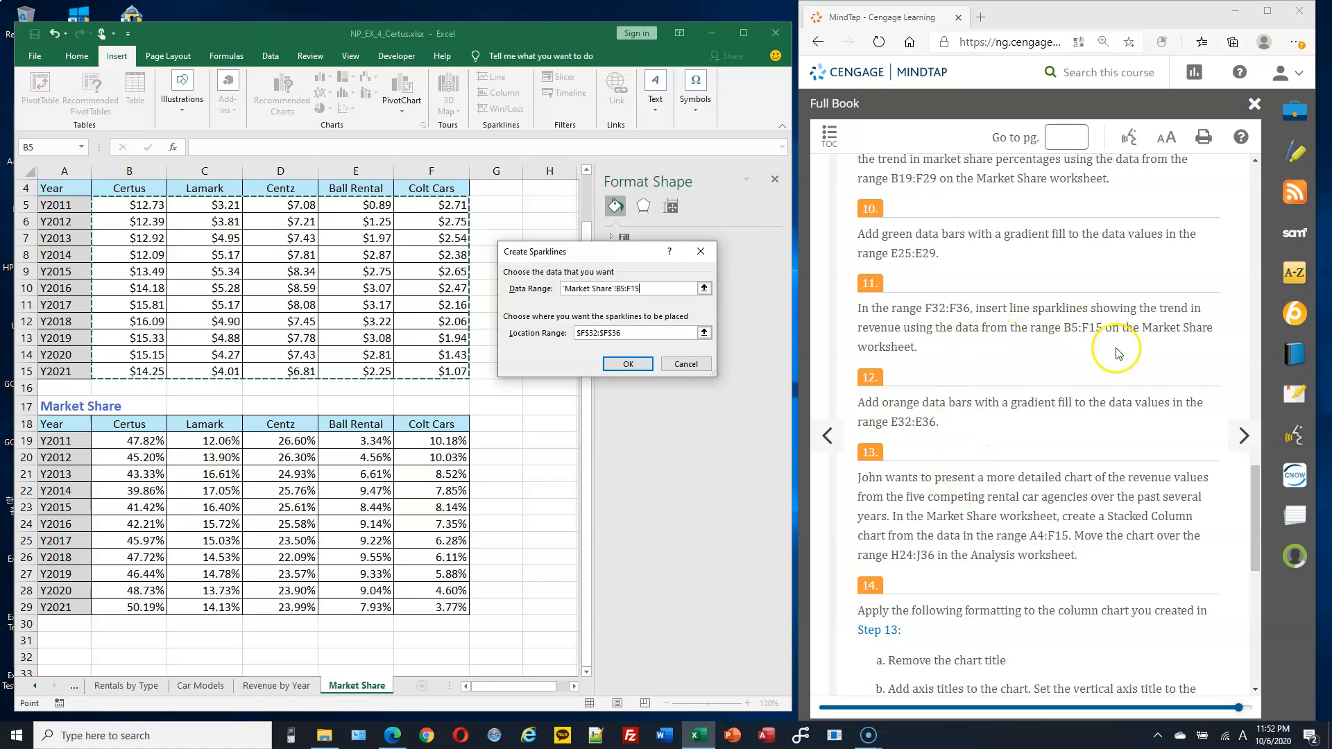
click(629, 365)
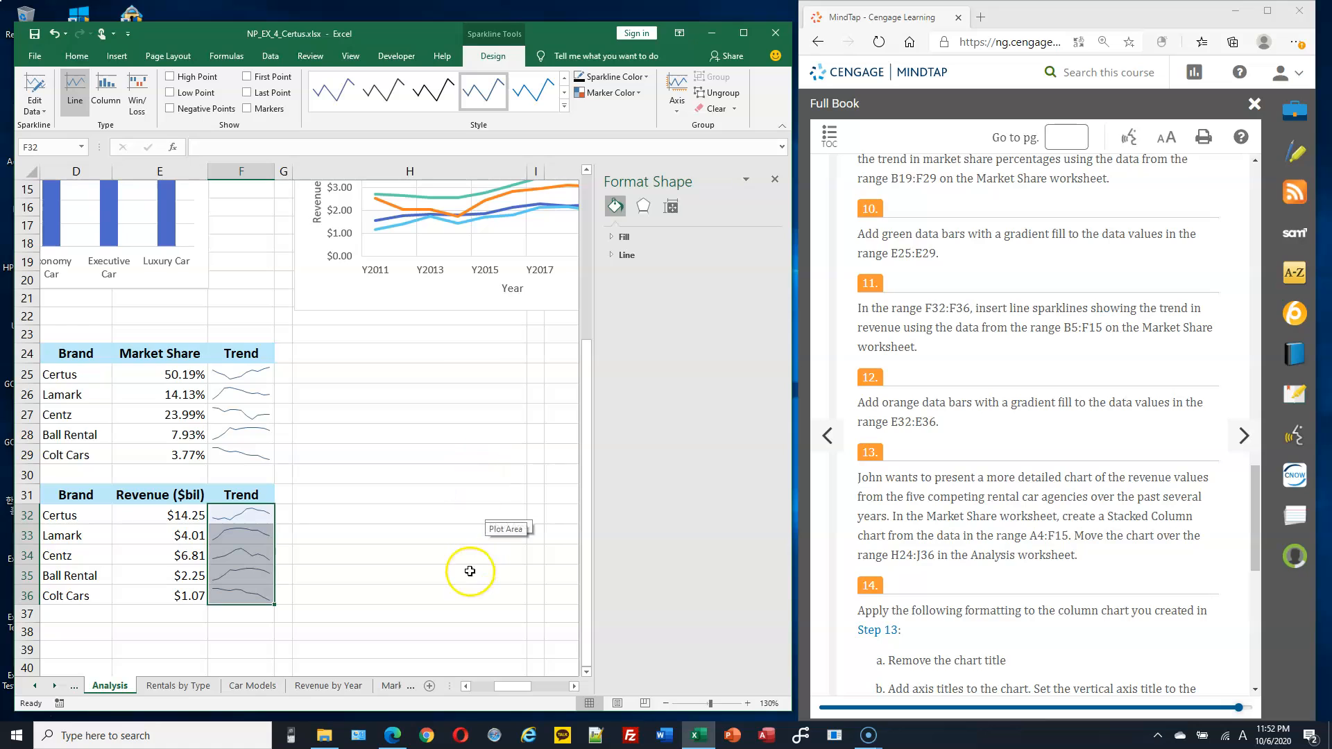
Add orange gradient-fill data bars to the revenue values in E32:E36 of the Analysis worksheet.
drag(179, 372, 179, 435)
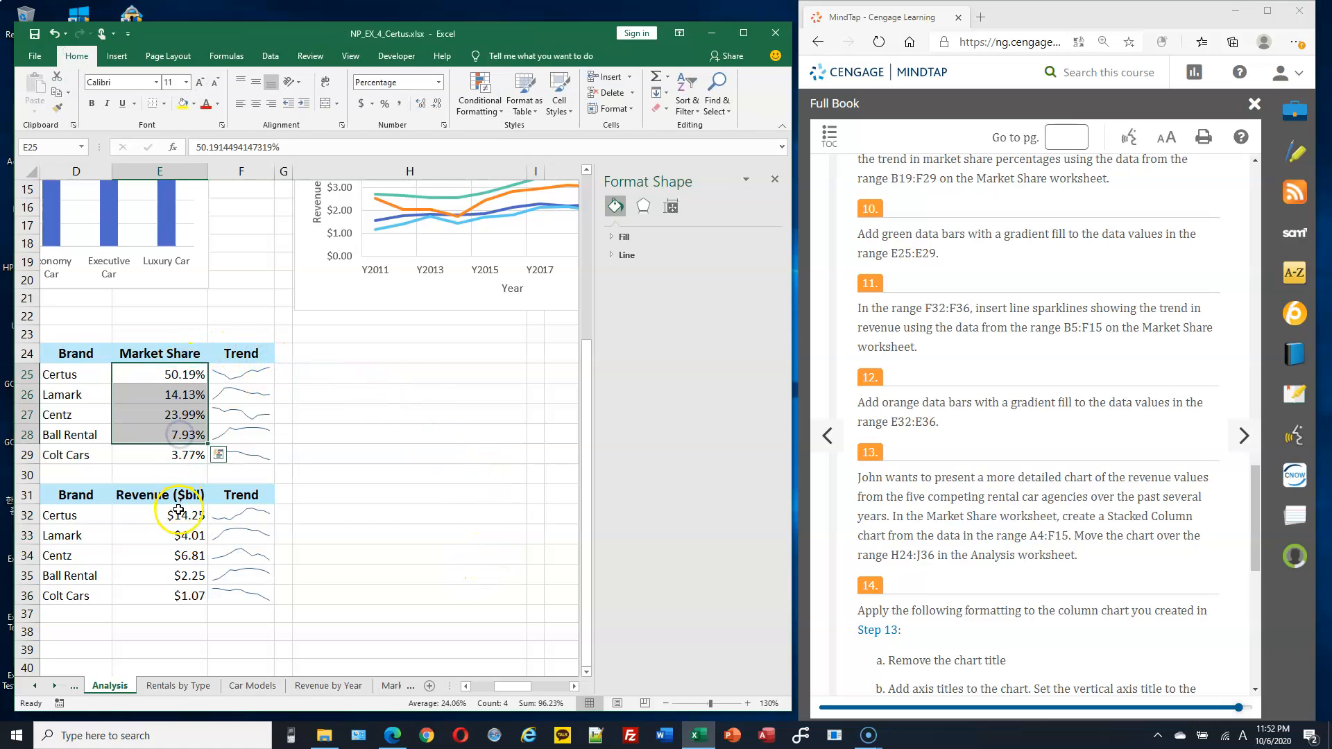
drag(177, 517, 175, 591)
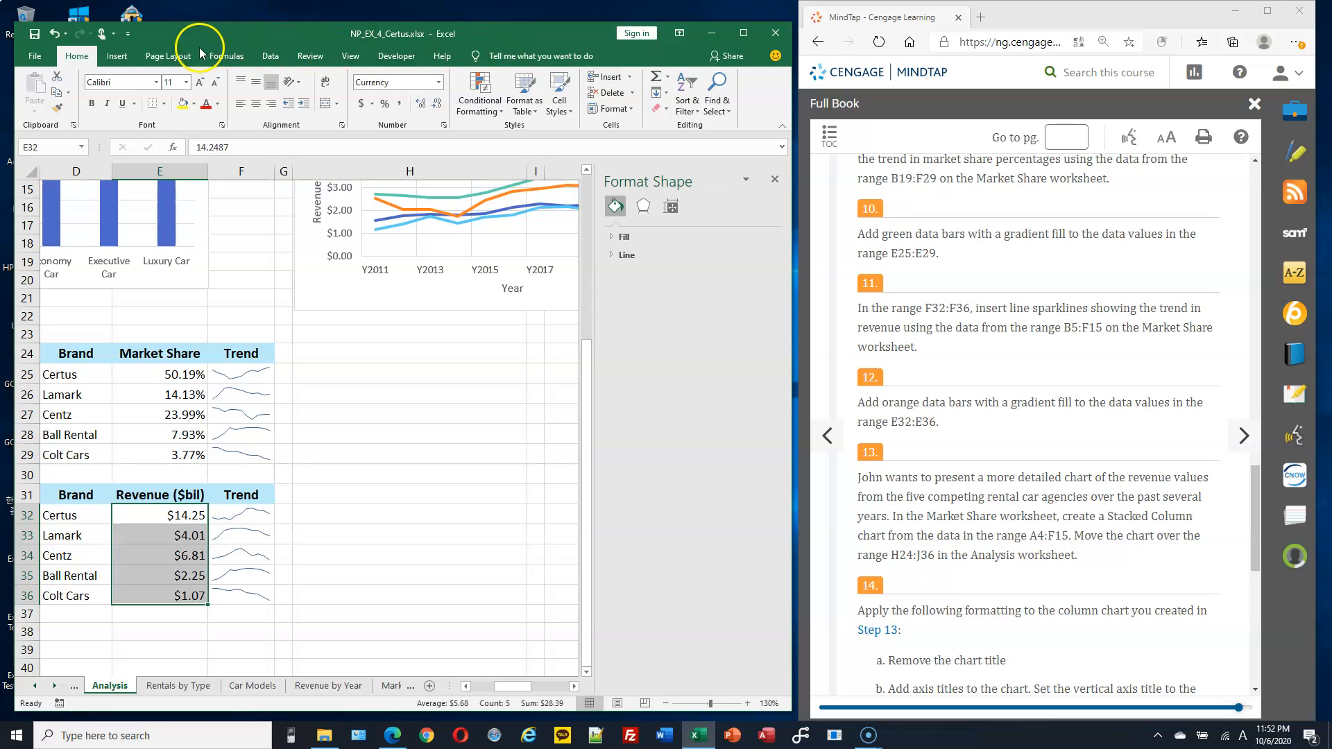
click(488, 115)
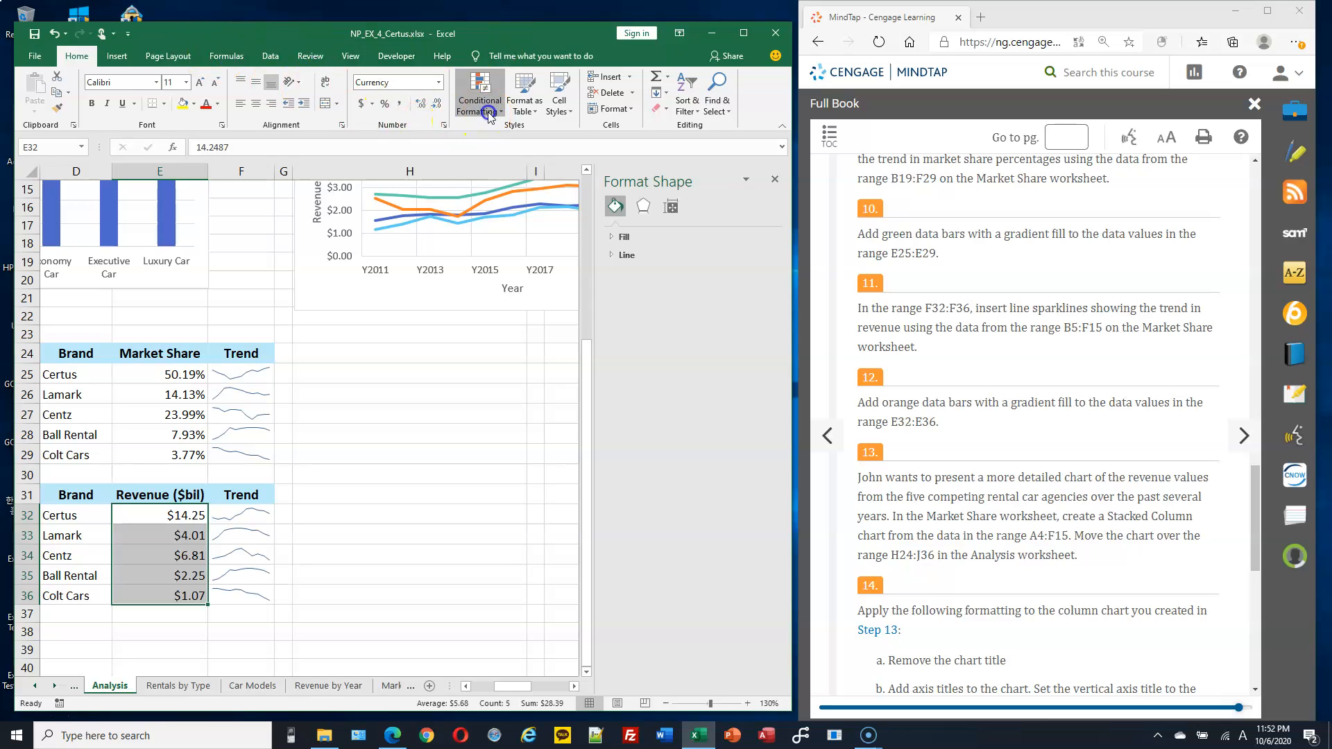
mouse_move(505, 197)
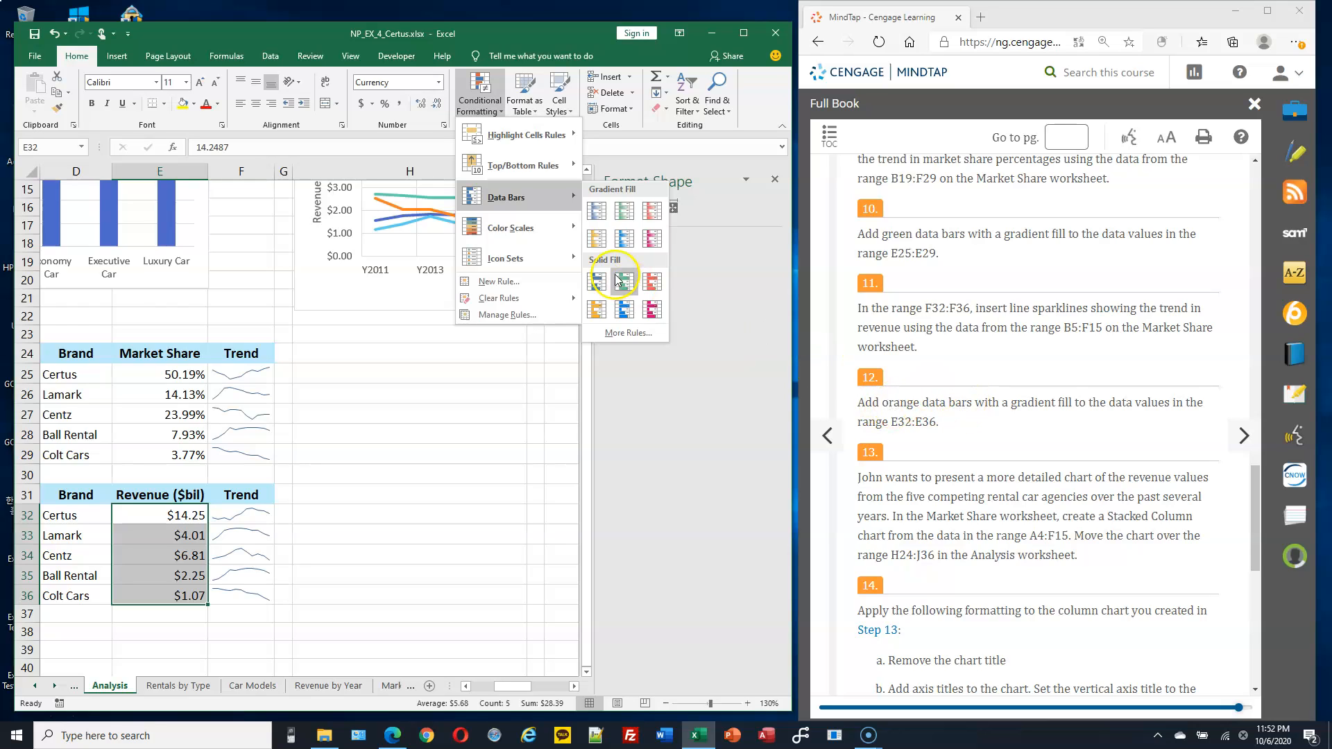
click(594, 240)
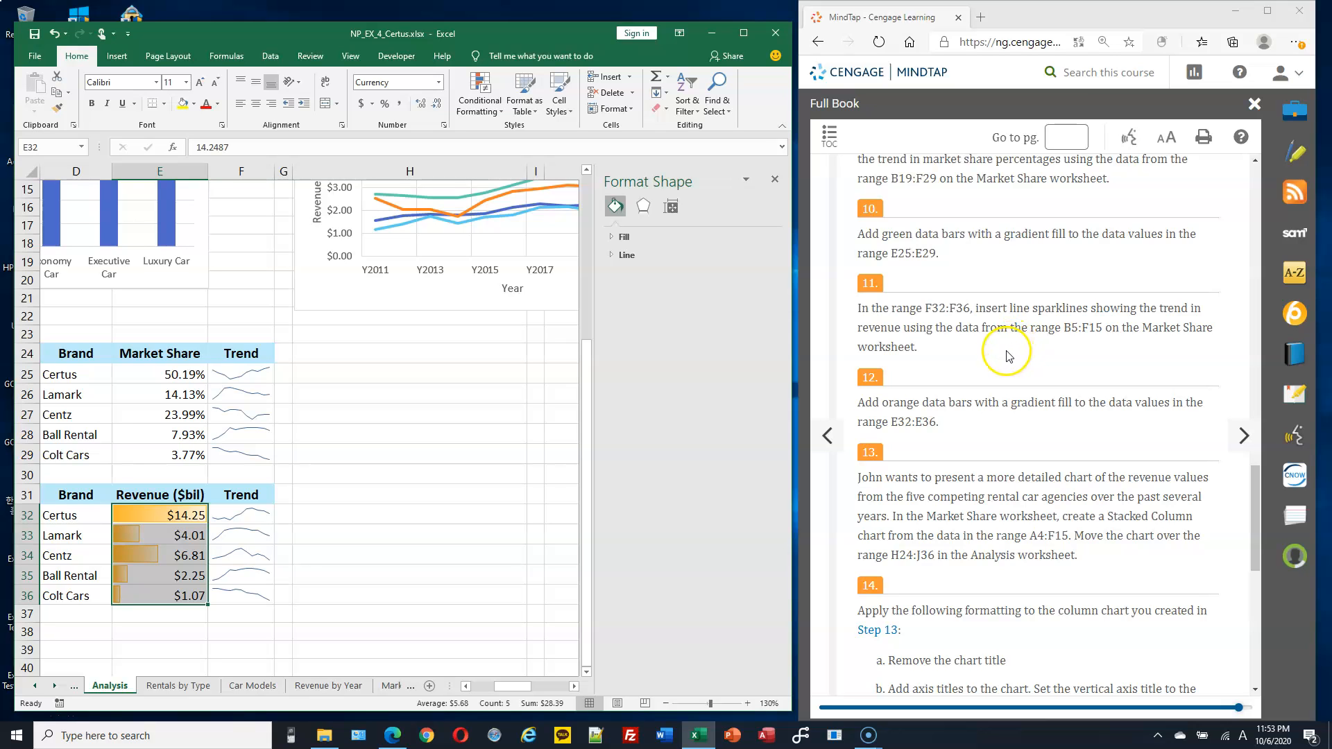
Create a 2-D Stacked Column chart from the range A4:F15 on the Market Share worksheet.
scroll(1008, 356, down, 3)
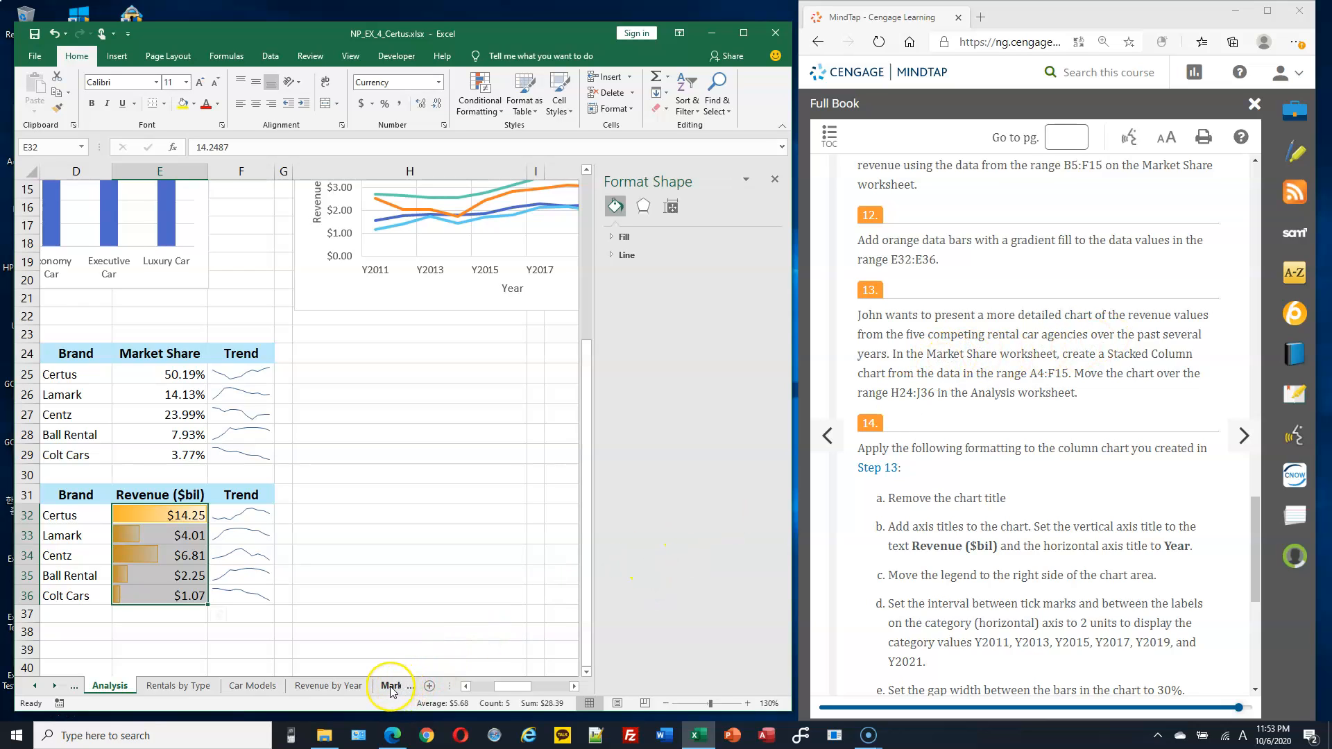
scroll(964, 327, up, 3)
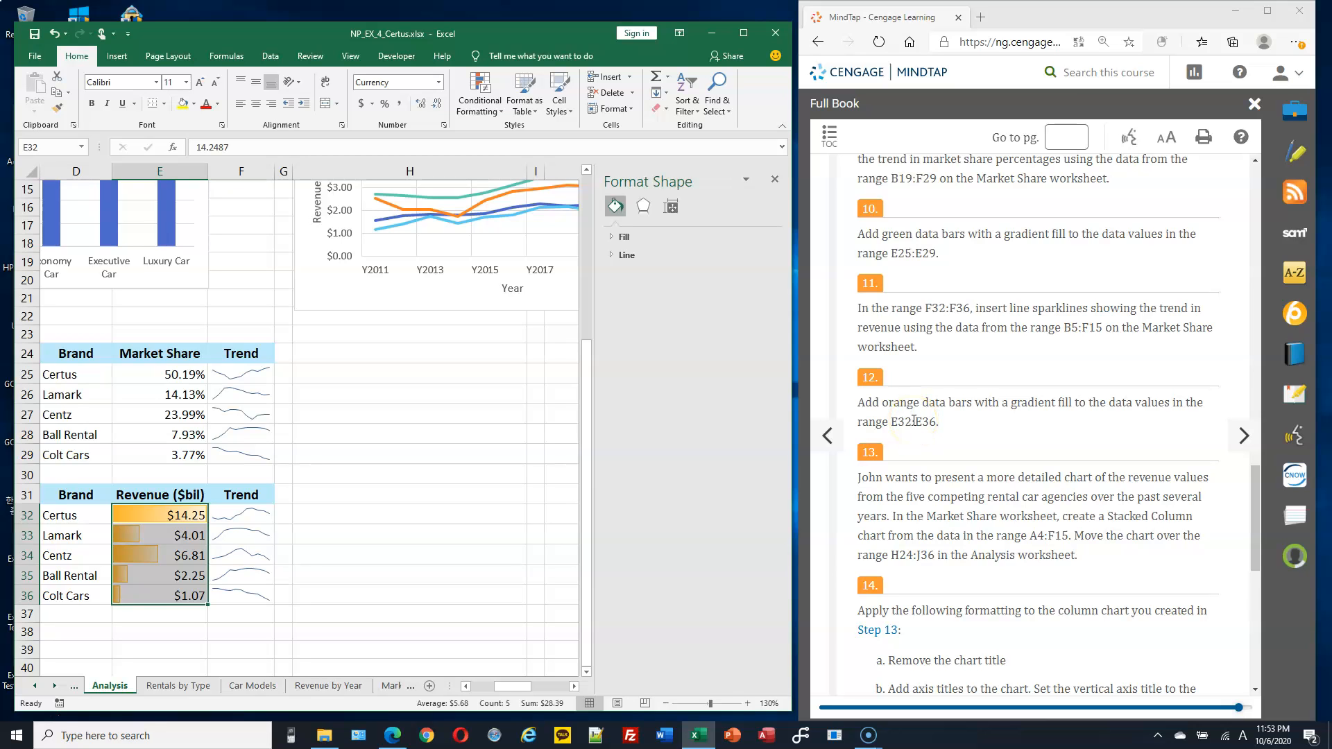
scroll(922, 423, down, 1)
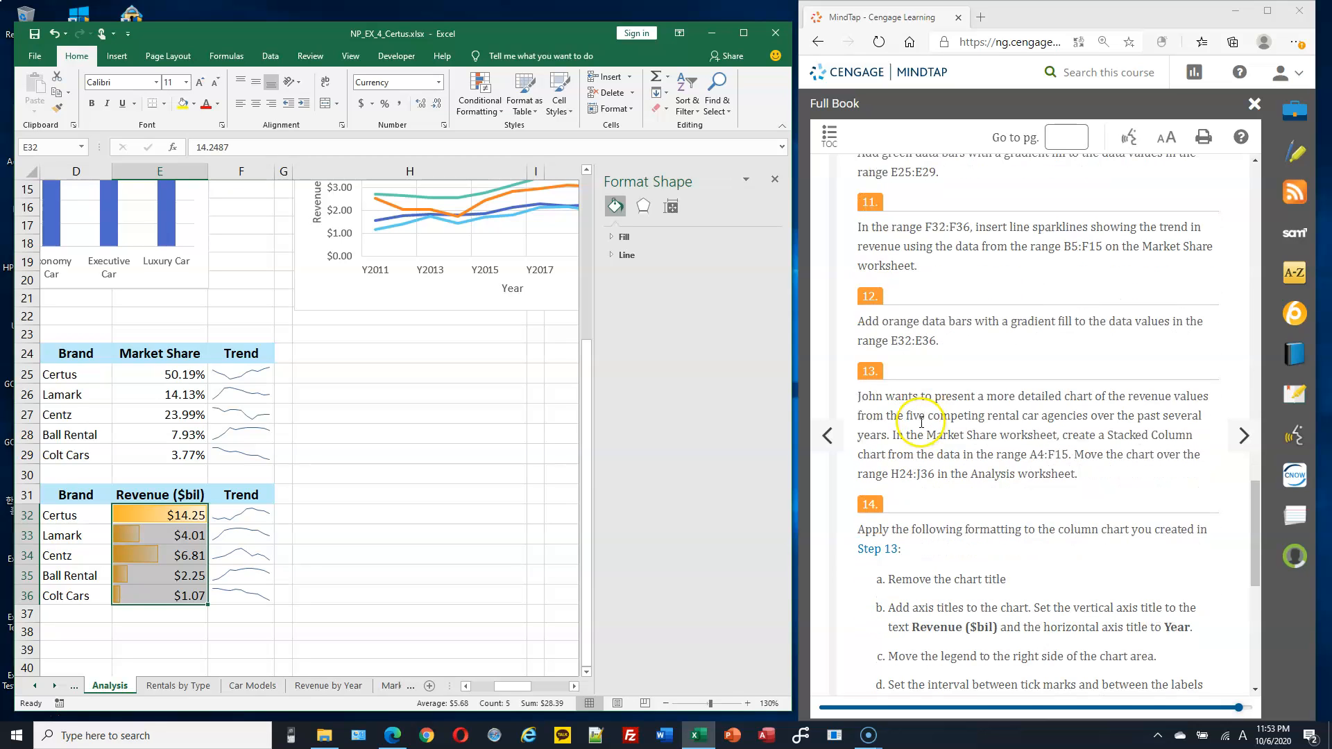
scroll(921, 422, down, 1)
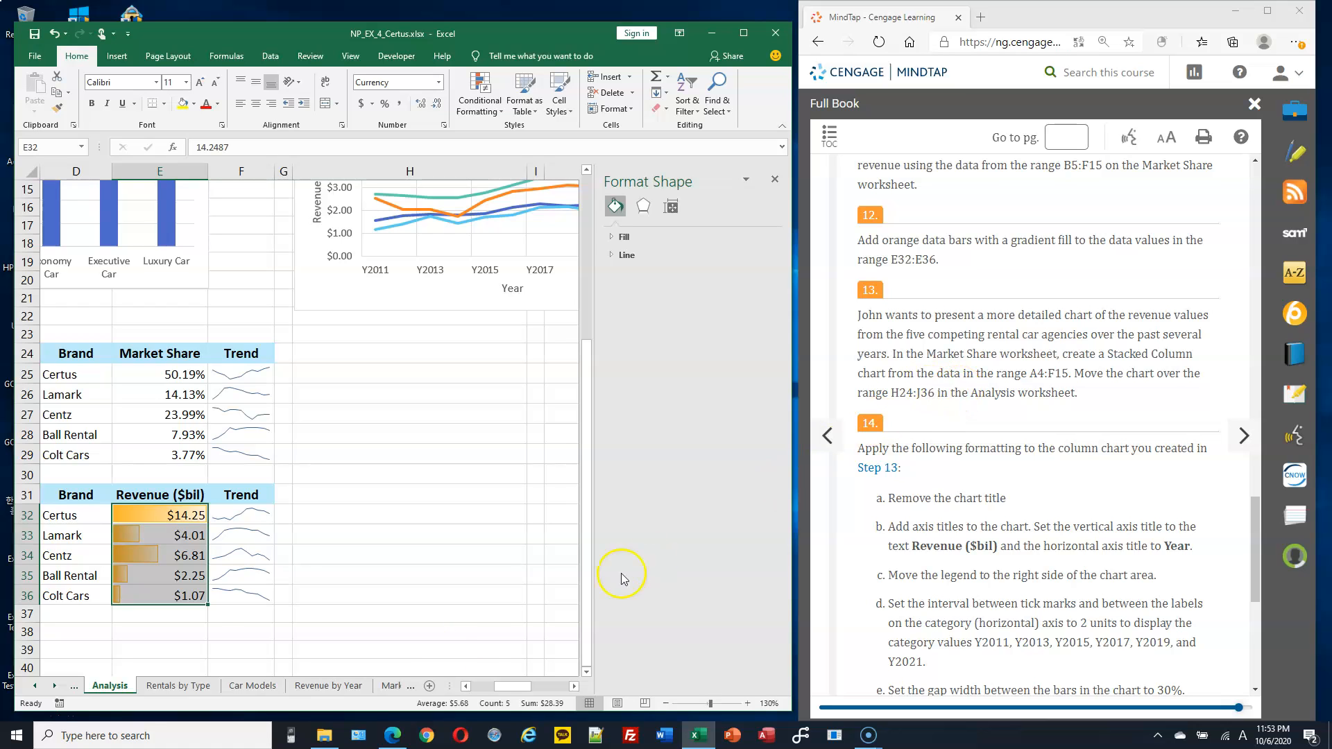
click(391, 686)
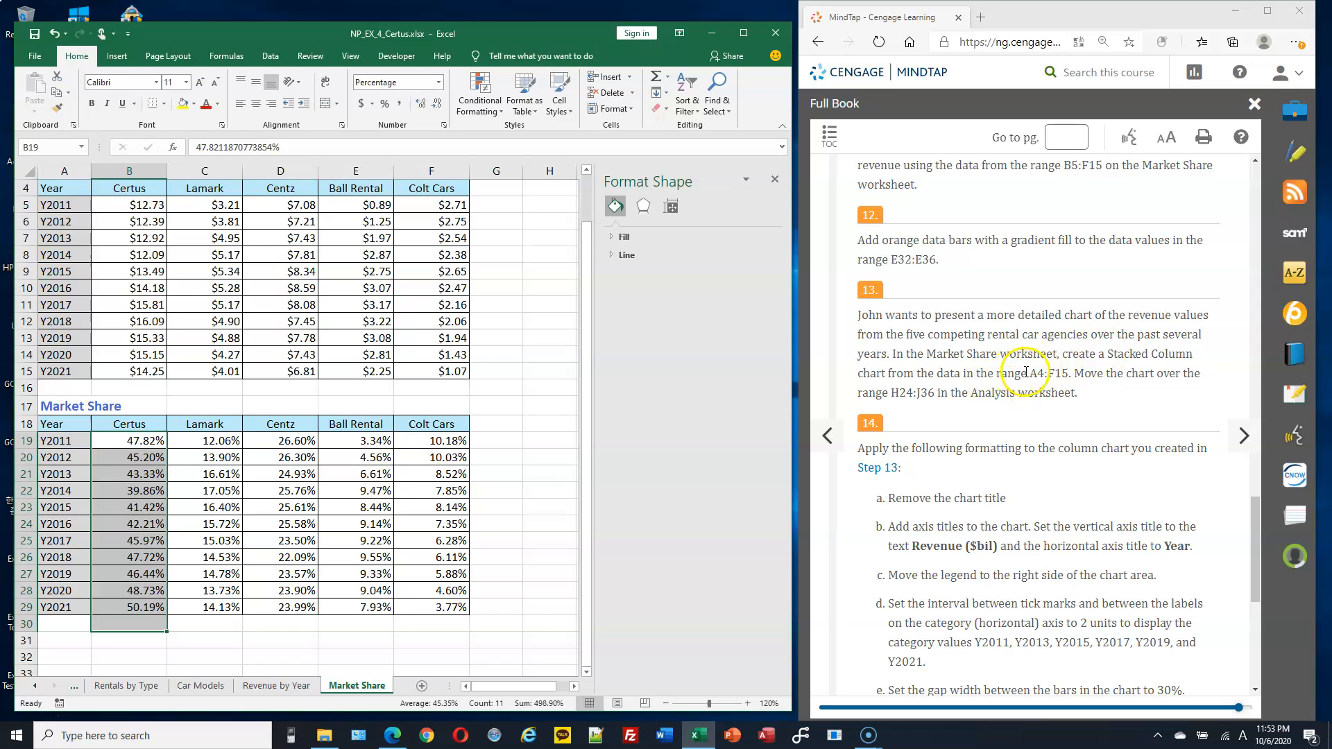
click(129, 222)
drag(67, 188, 423, 372)
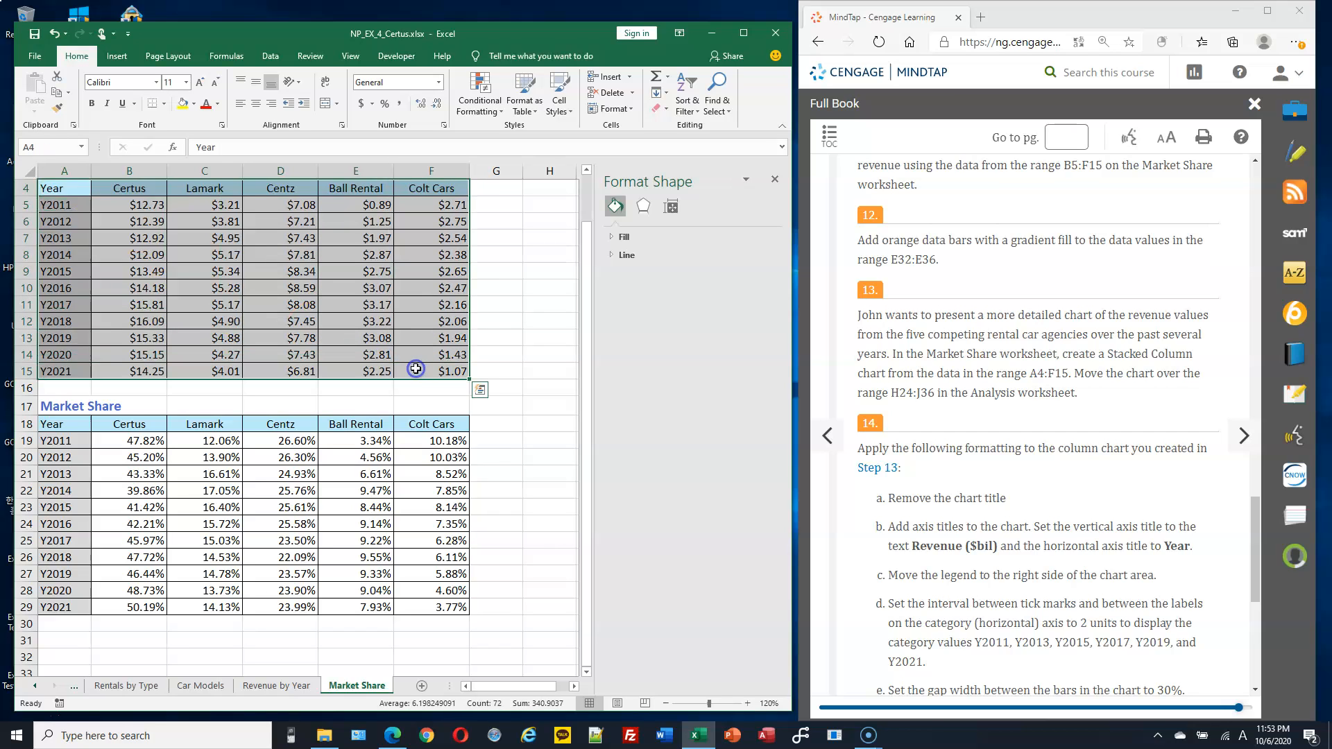
click(118, 58)
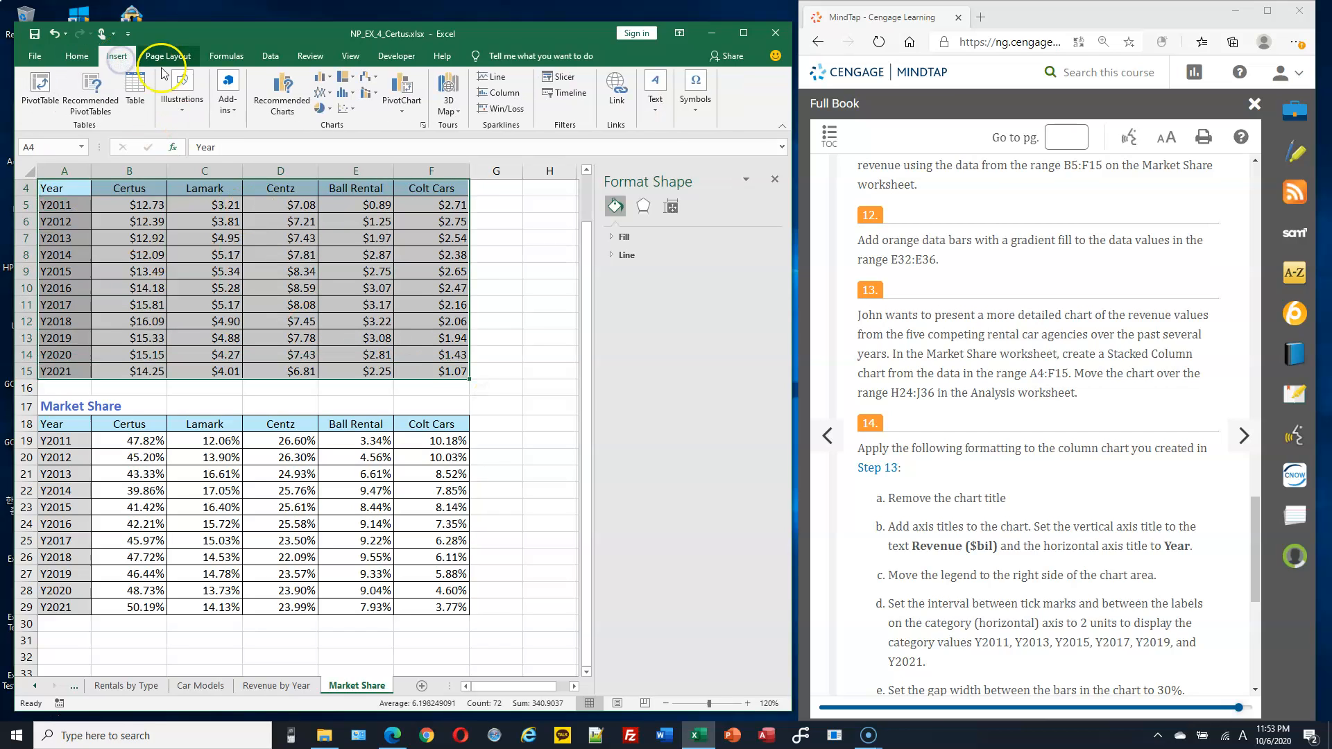
click(327, 80)
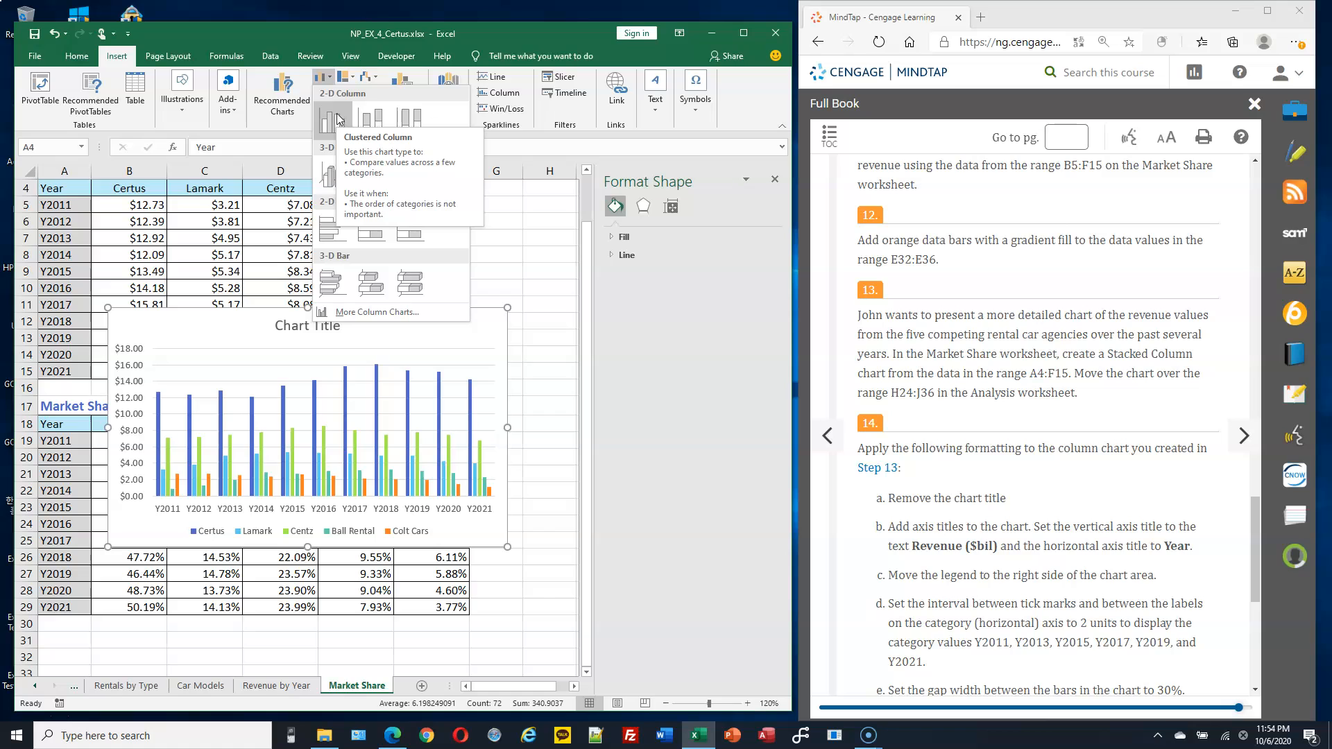
click(365, 123)
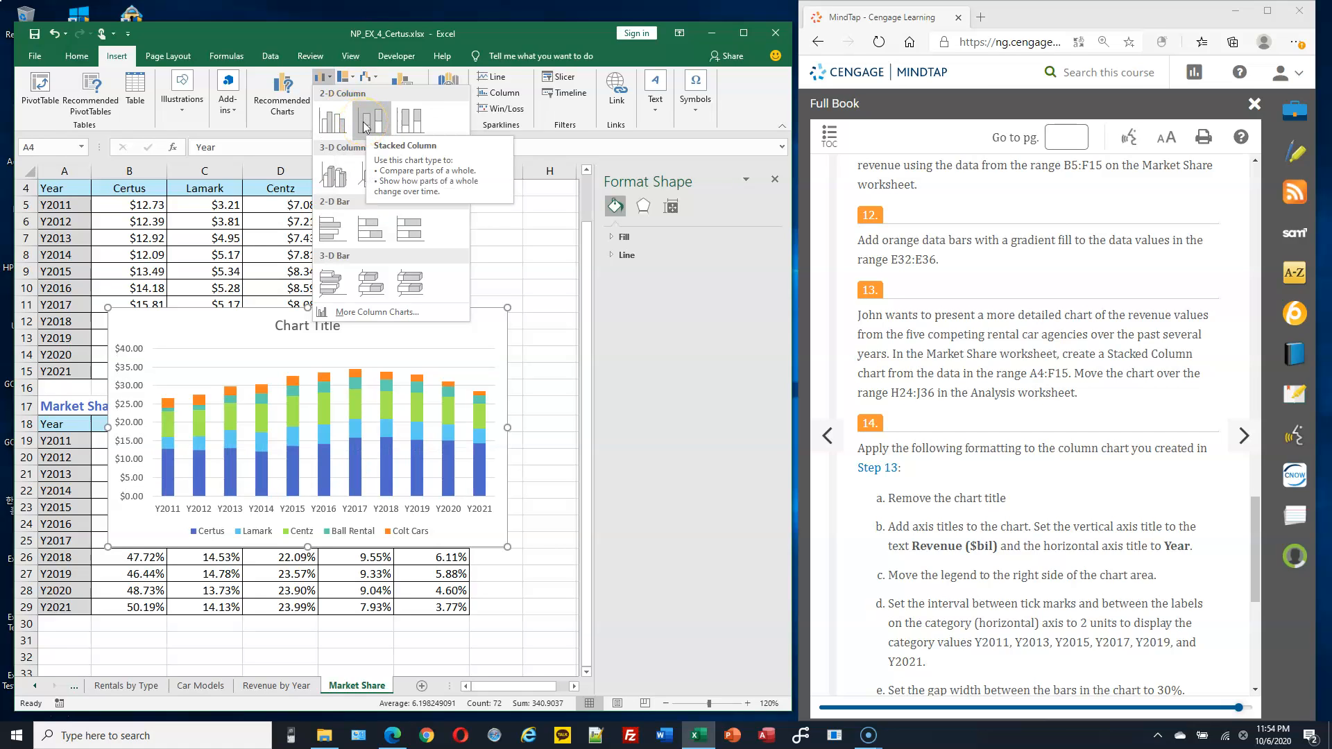
click(365, 122)
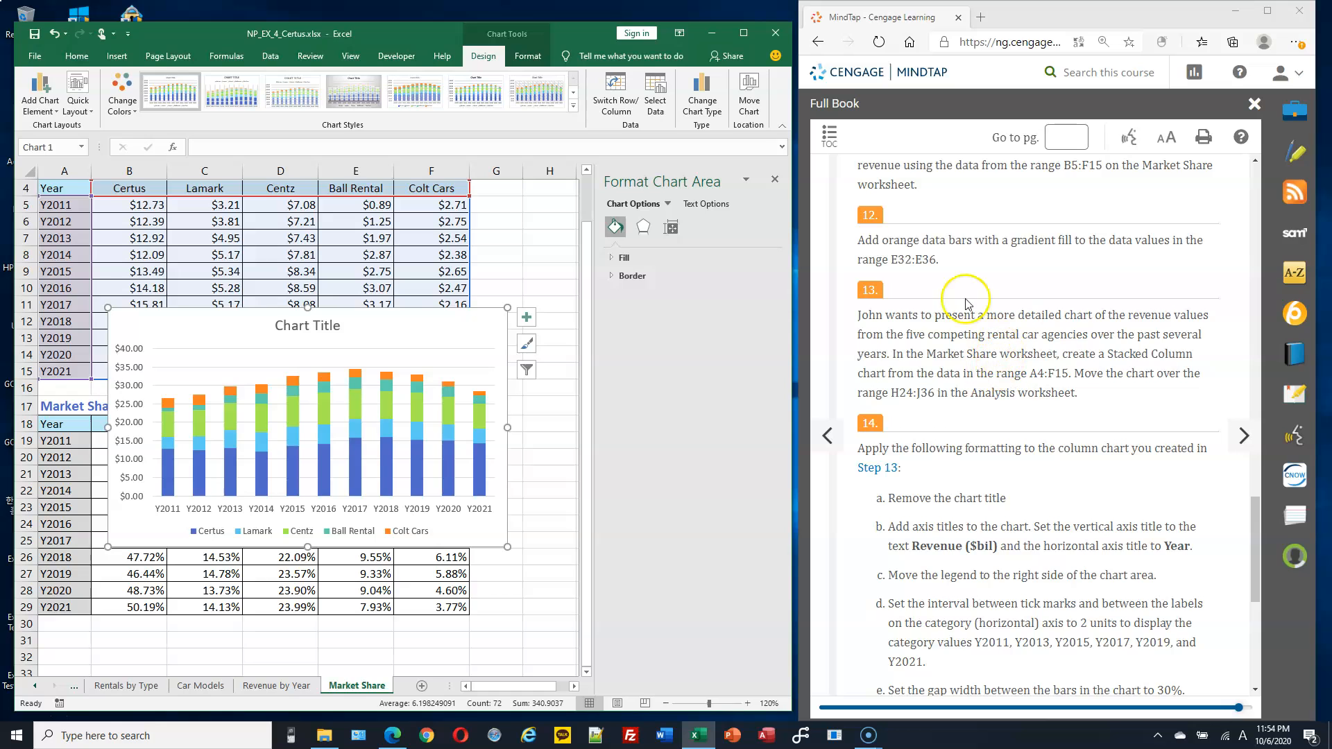
Move the stacked column chart to the Analysis worksheet as an embedded object.
click(749, 106)
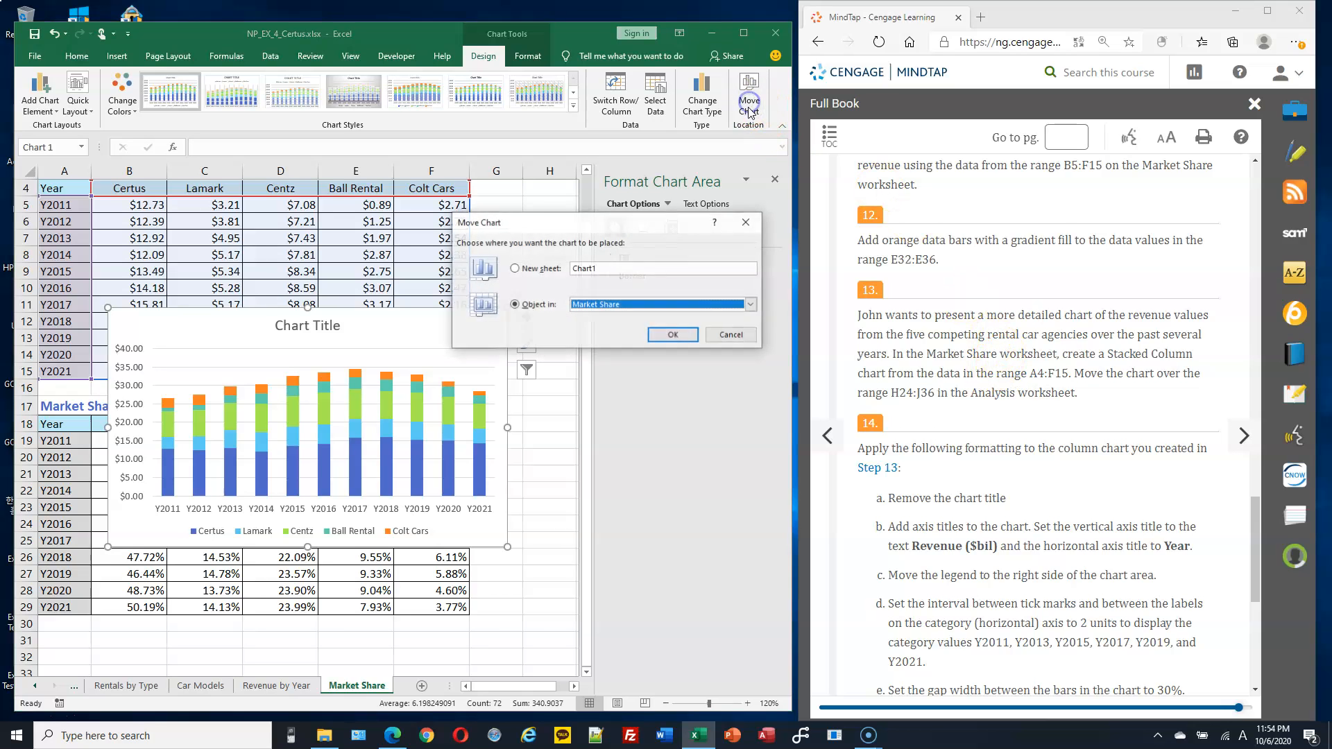
click(677, 304)
click(649, 326)
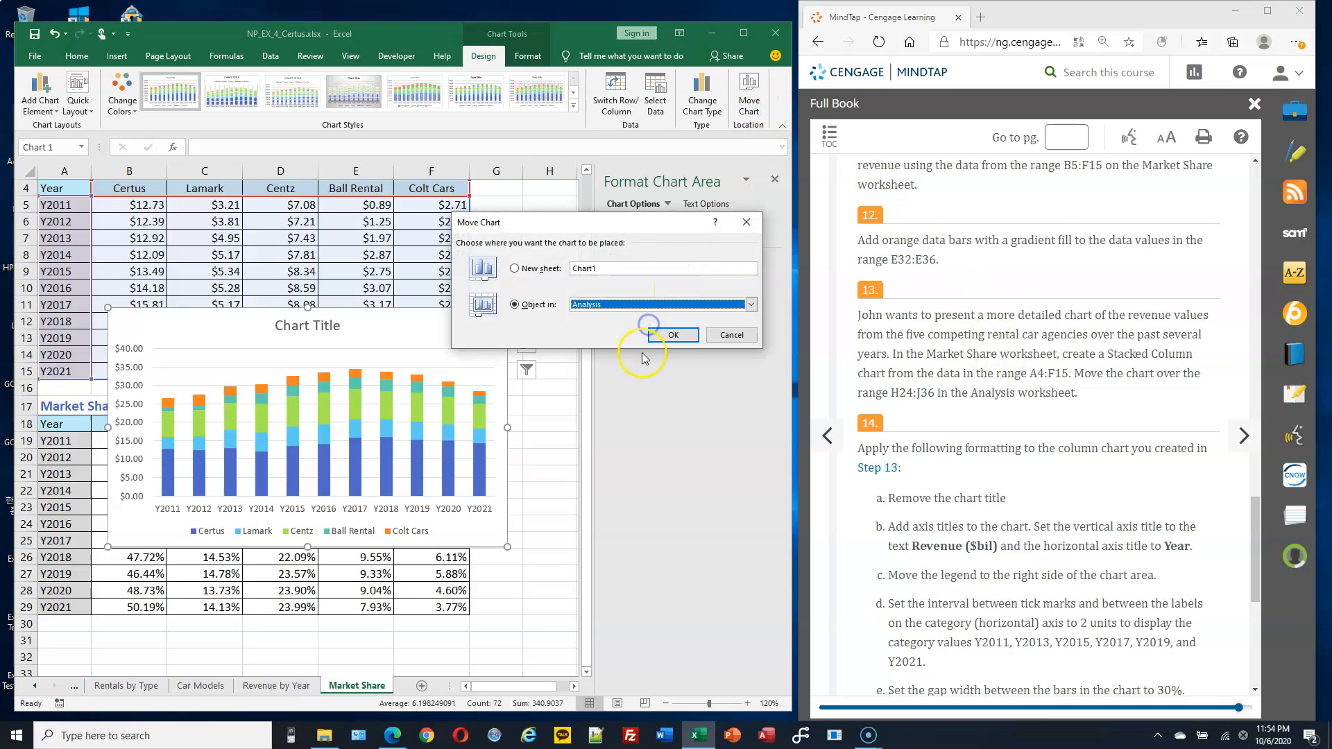
click(676, 333)
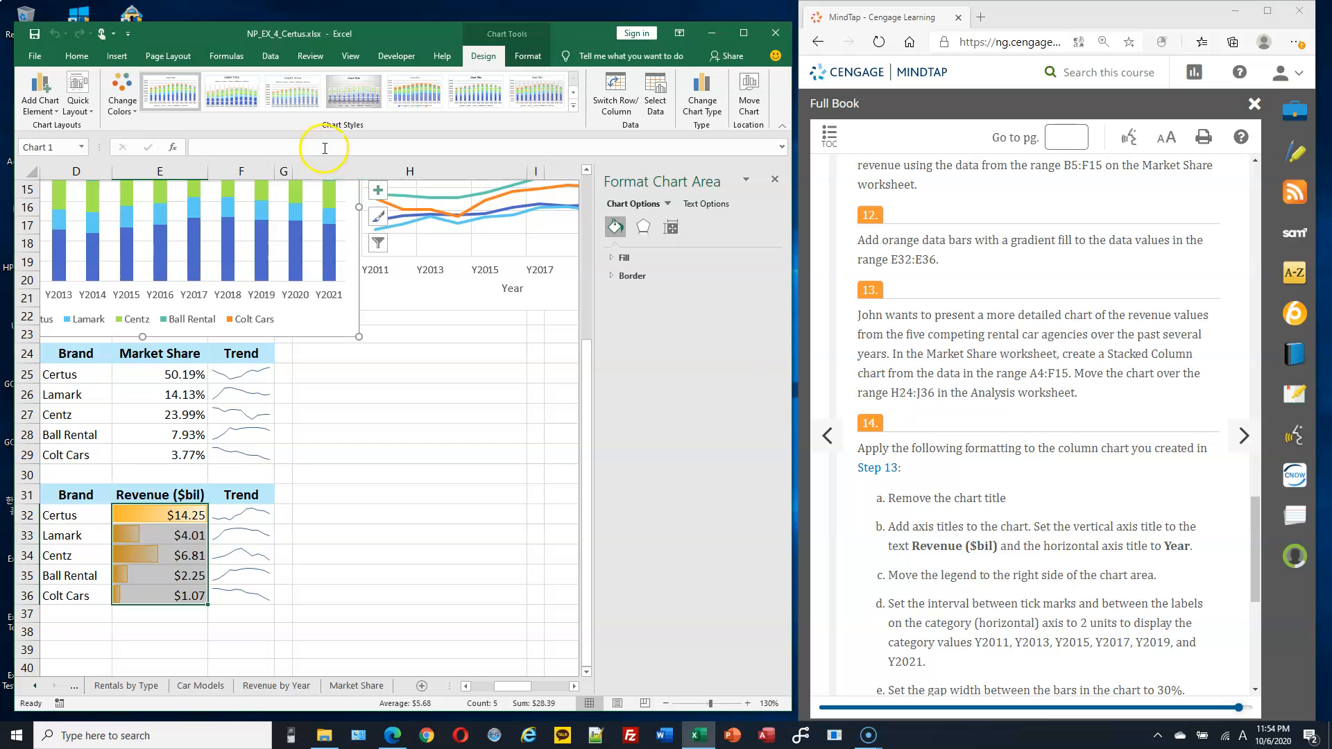
Position and resize the stacked column chart to cover the range H24:J36 on the Analysis worksheet.
drag(343, 323, 536, 490)
drag(128, 260, 301, 355)
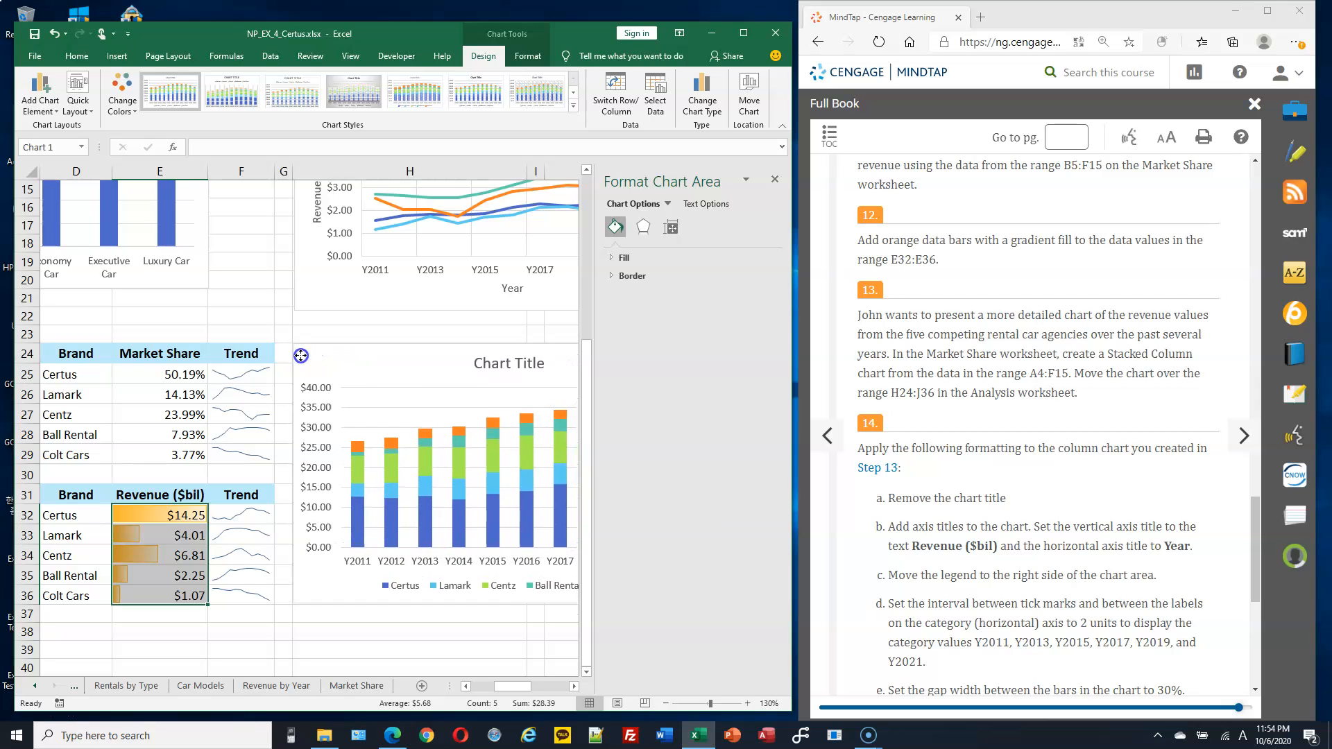
scroll(453, 402, down, 3)
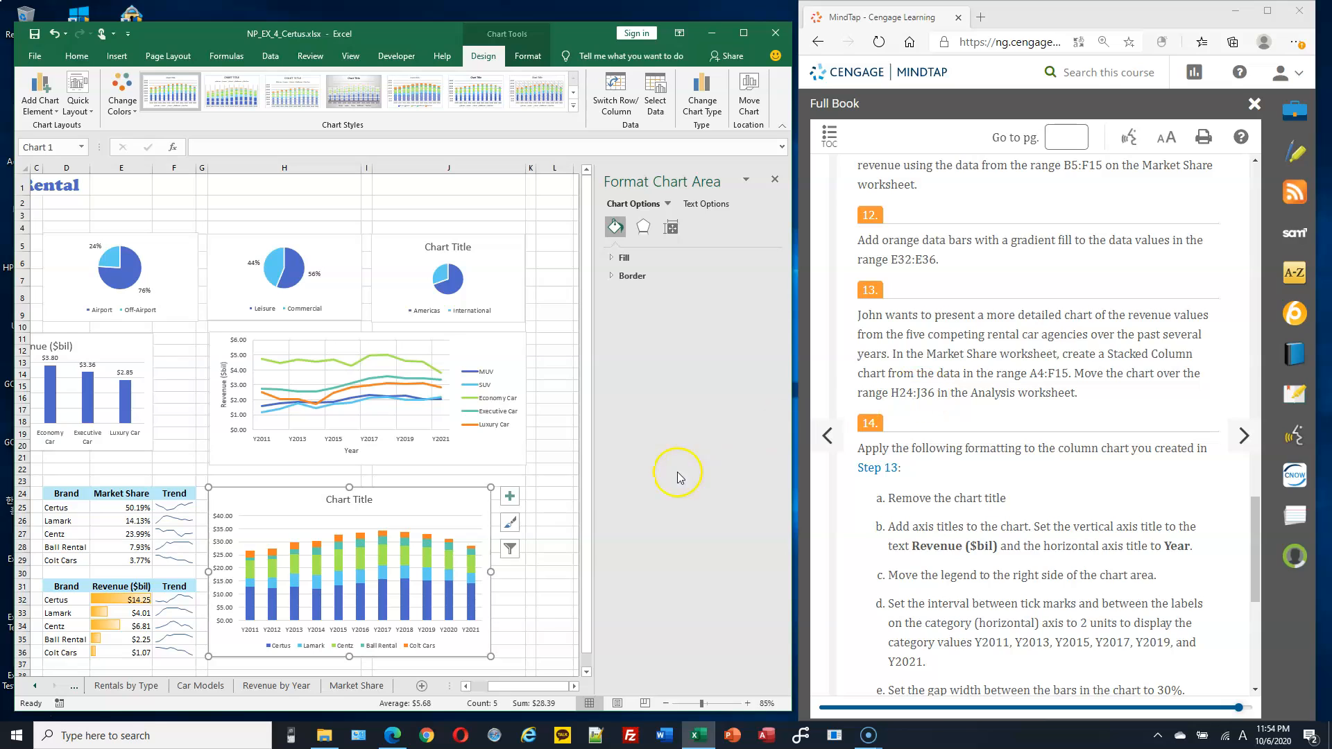
drag(490, 656, 525, 660)
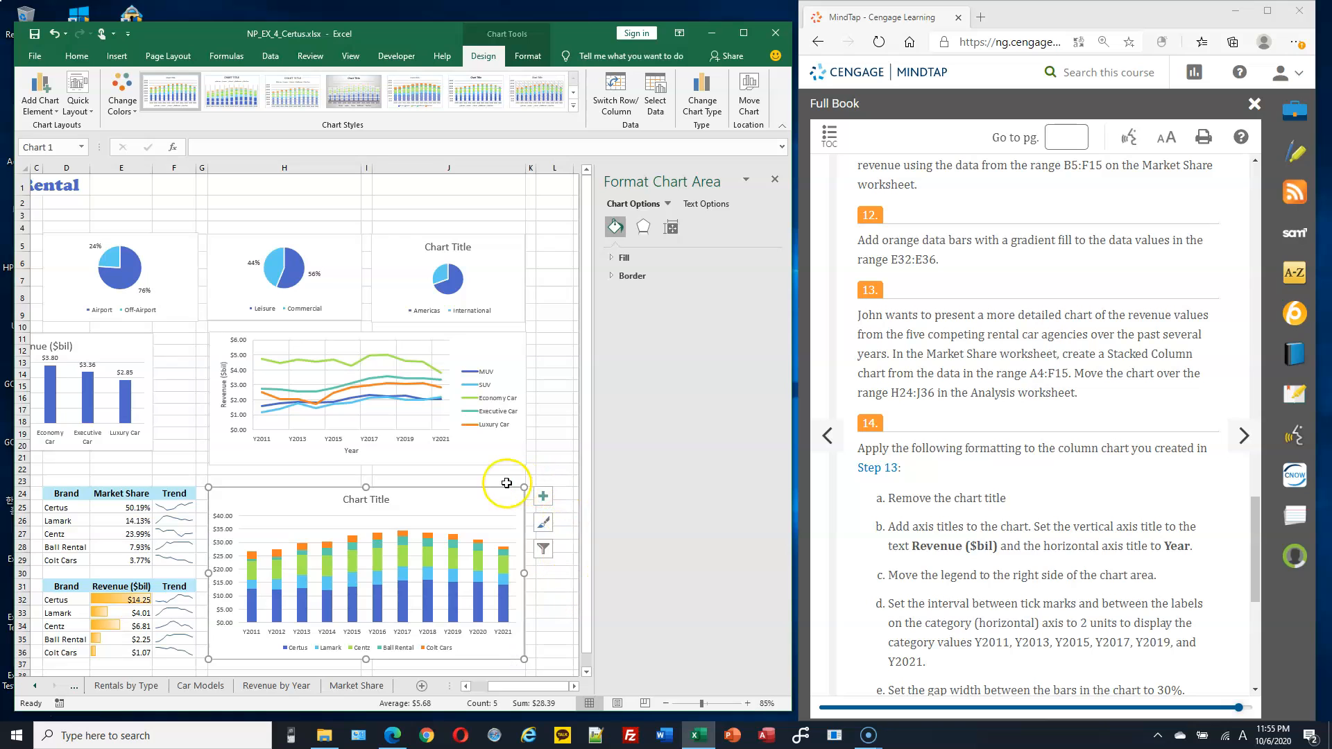
Examine the stacked column chart's fit over the range H24:J36, including its edges in column J and row 36.
scroll(507, 483, down, 1)
ctrl+scroll(506, 482, up, 3)
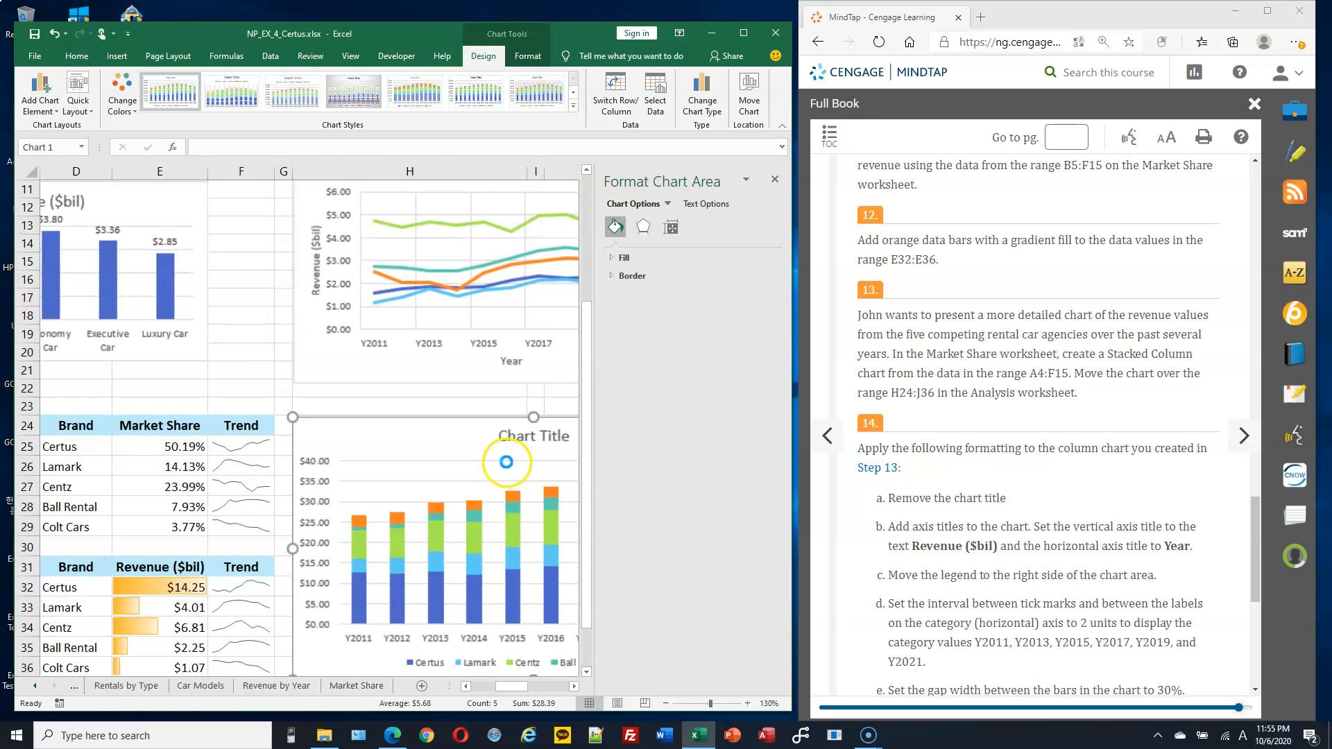
ctrl+scroll(508, 466, up, 1)
scroll(577, 674, down, 1)
click(573, 684)
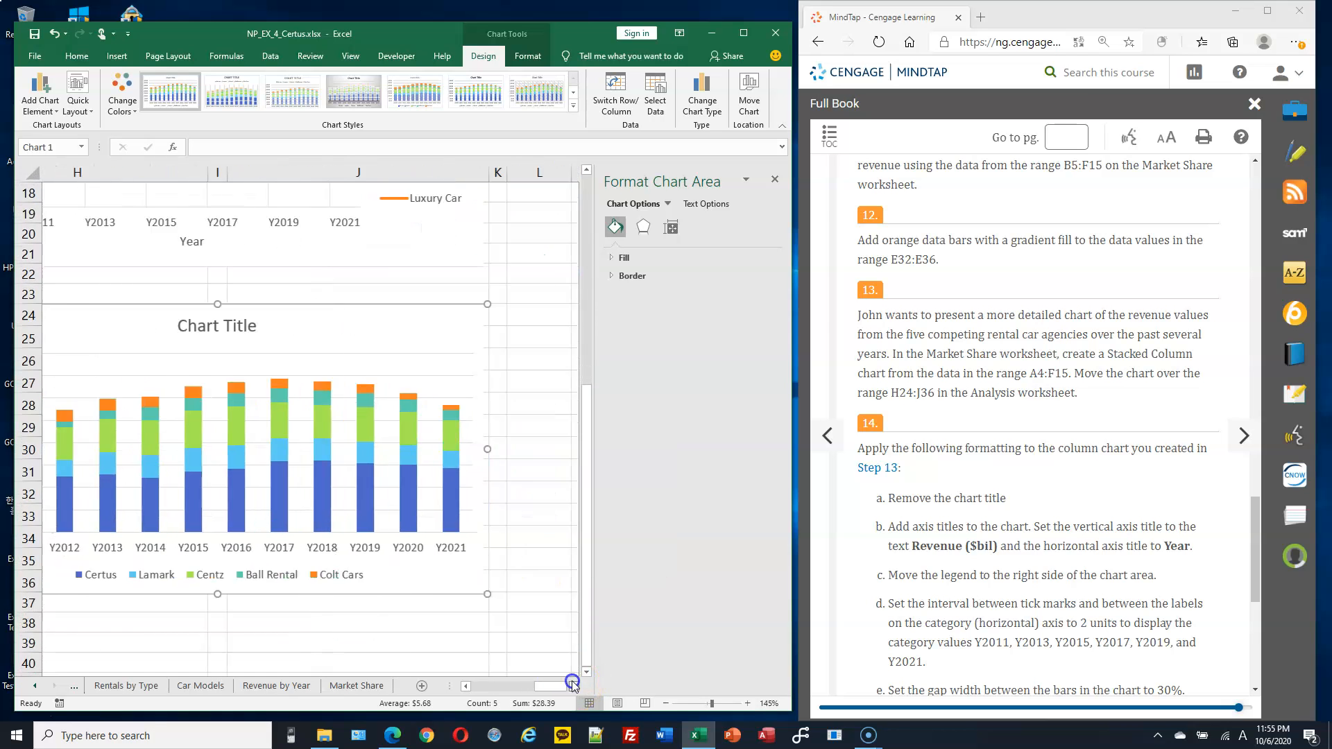
click(572, 684)
ctrl+scroll(488, 601, down, 1)
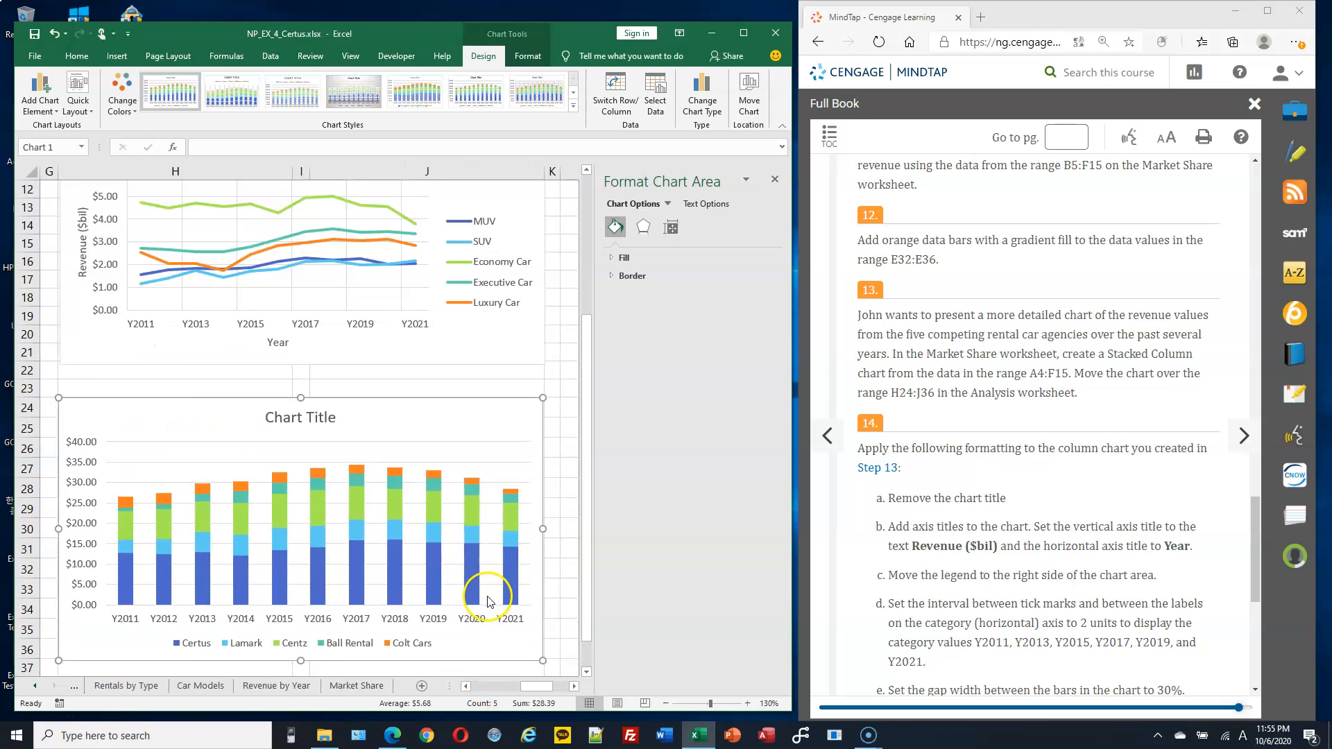
ctrl+scroll(487, 602, down, 1)
ctrl+scroll(493, 586, up, 1)
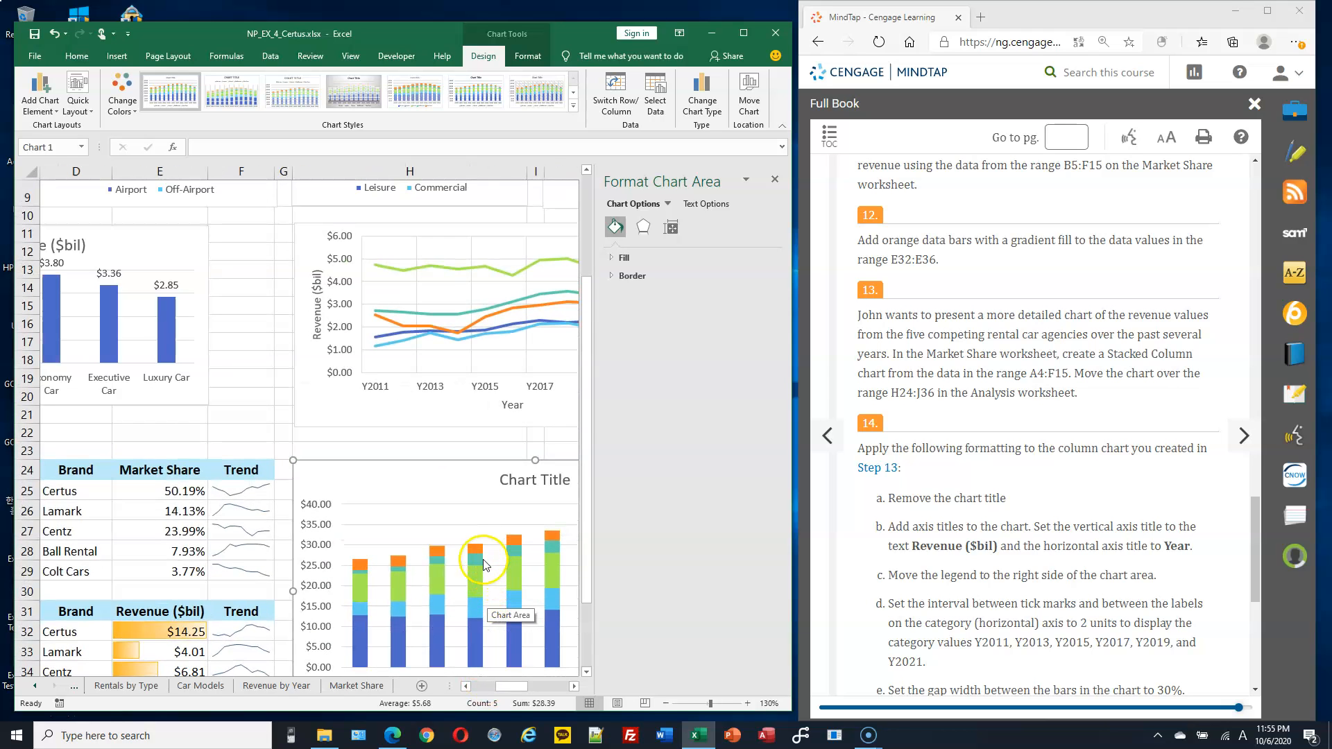
click(575, 687)
scroll(487, 498, down, 2)
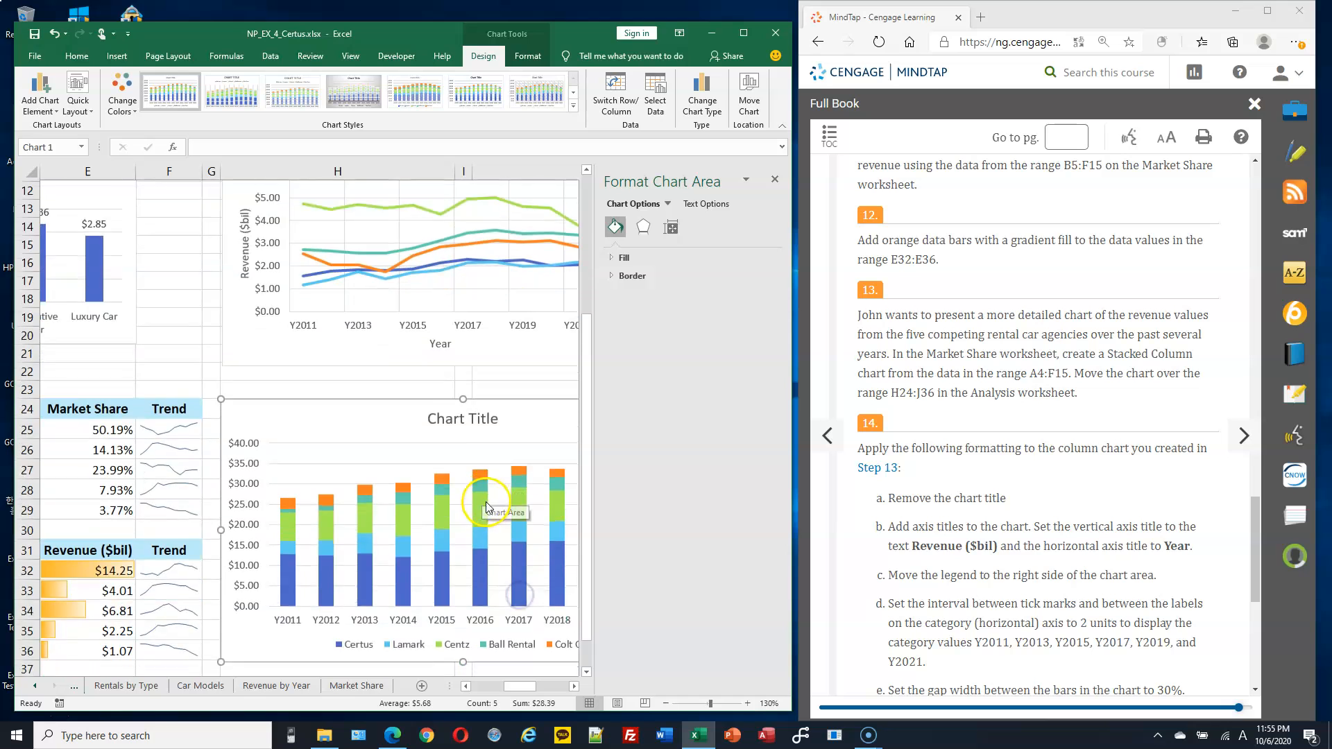
click(575, 688)
click(574, 687)
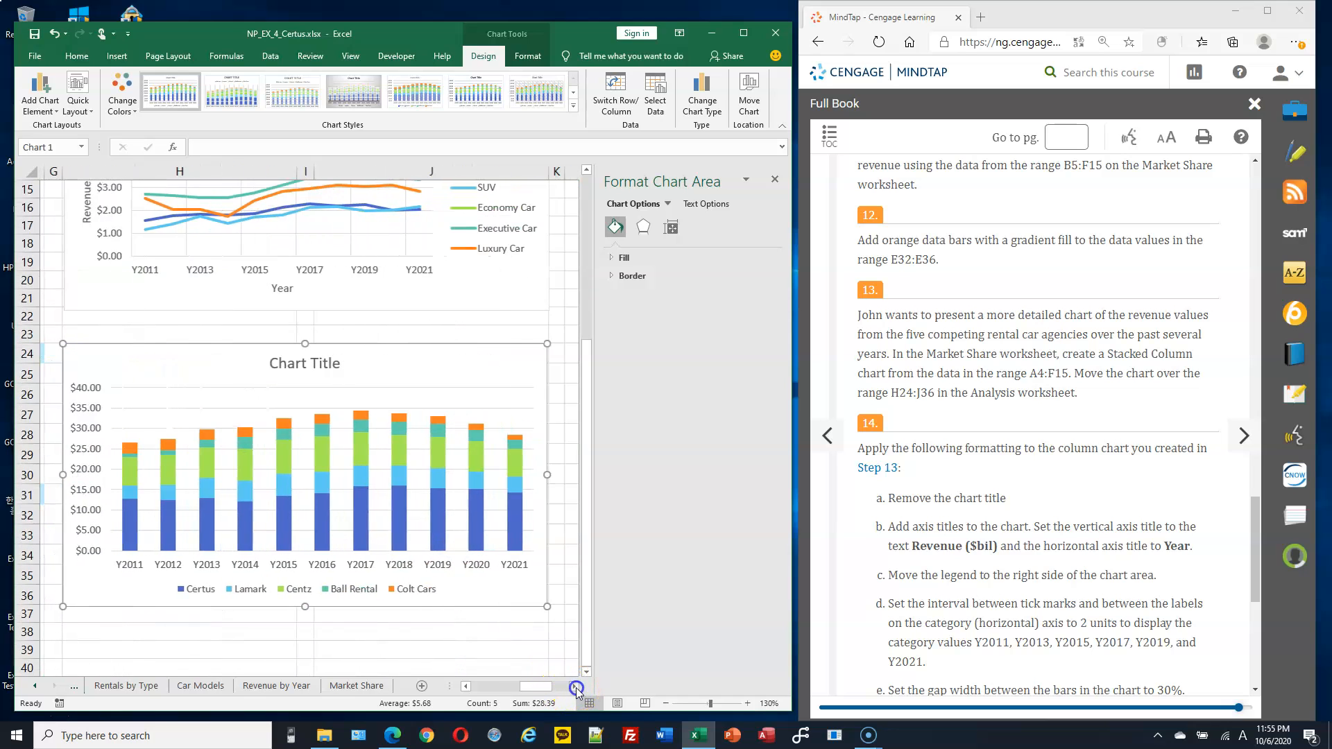
Remove the chart title from the stacked column chart.
scroll(1066, 458, down, 2)
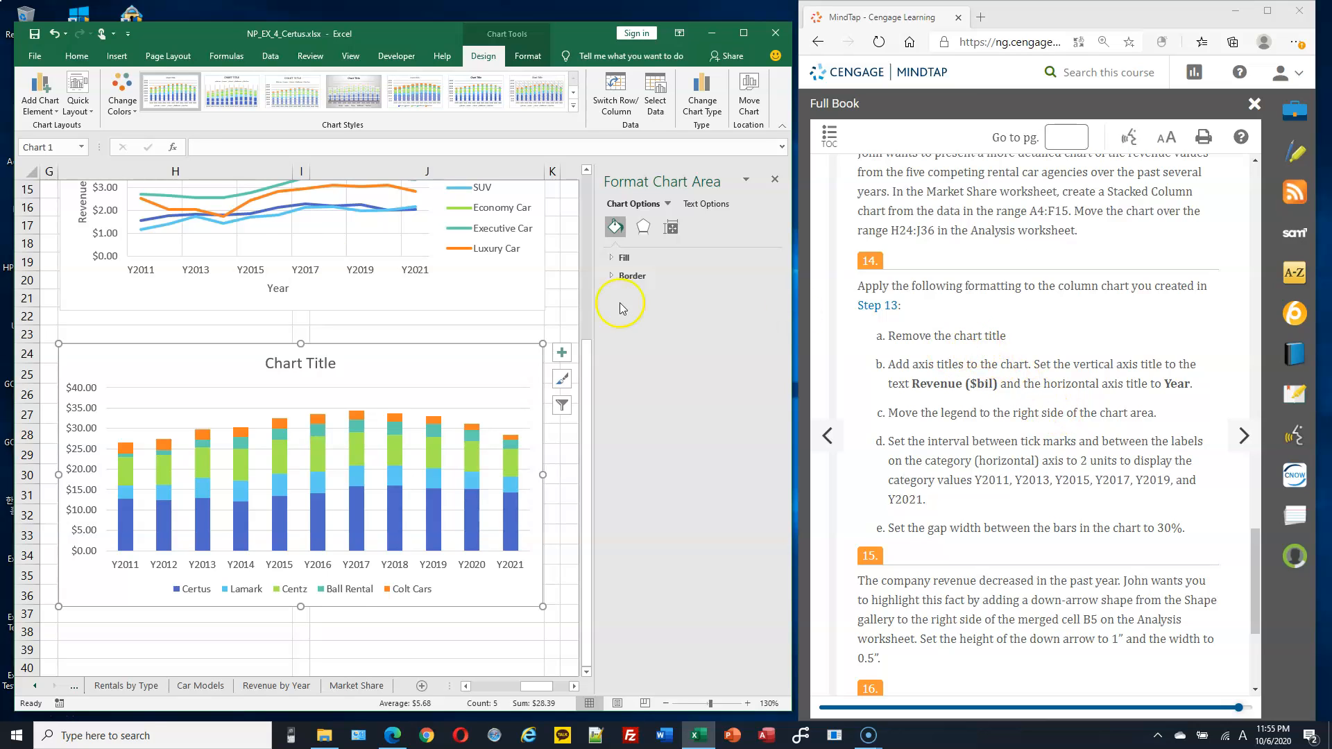
click(40, 97)
mouse_move(60, 144)
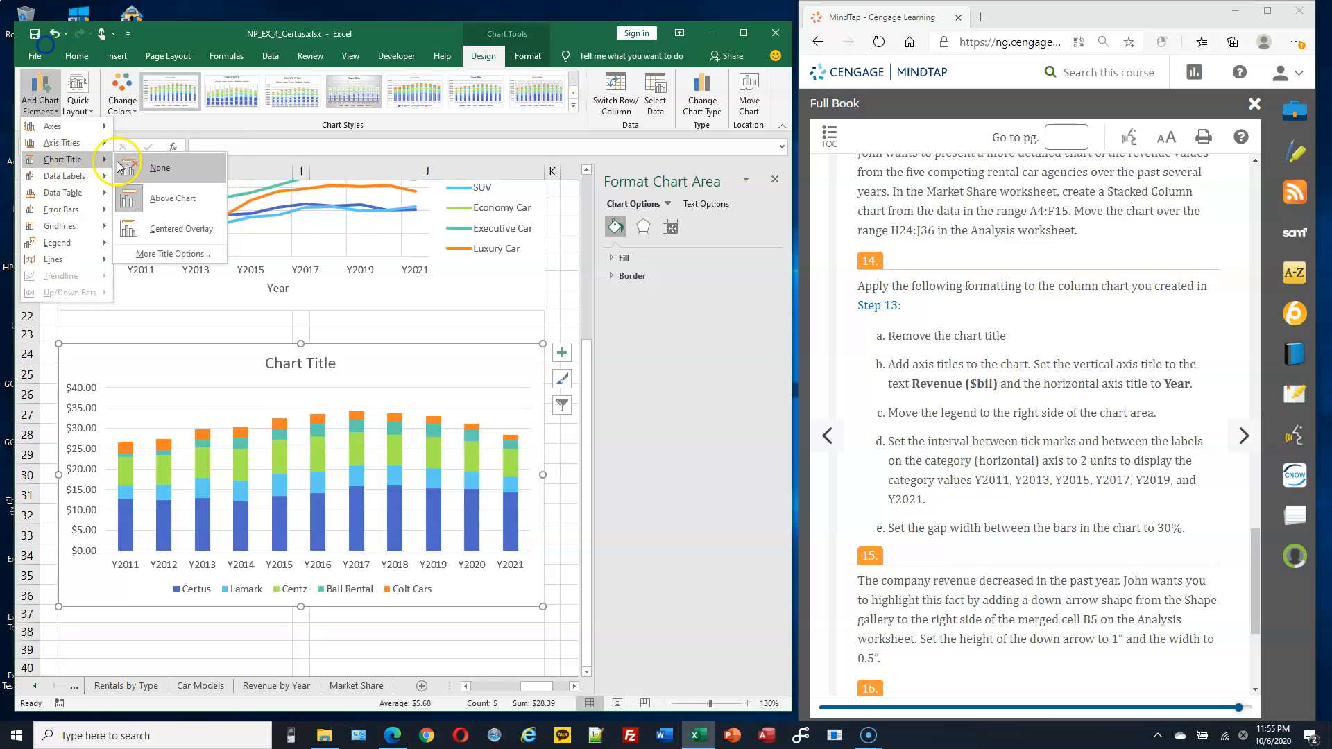
click(149, 164)
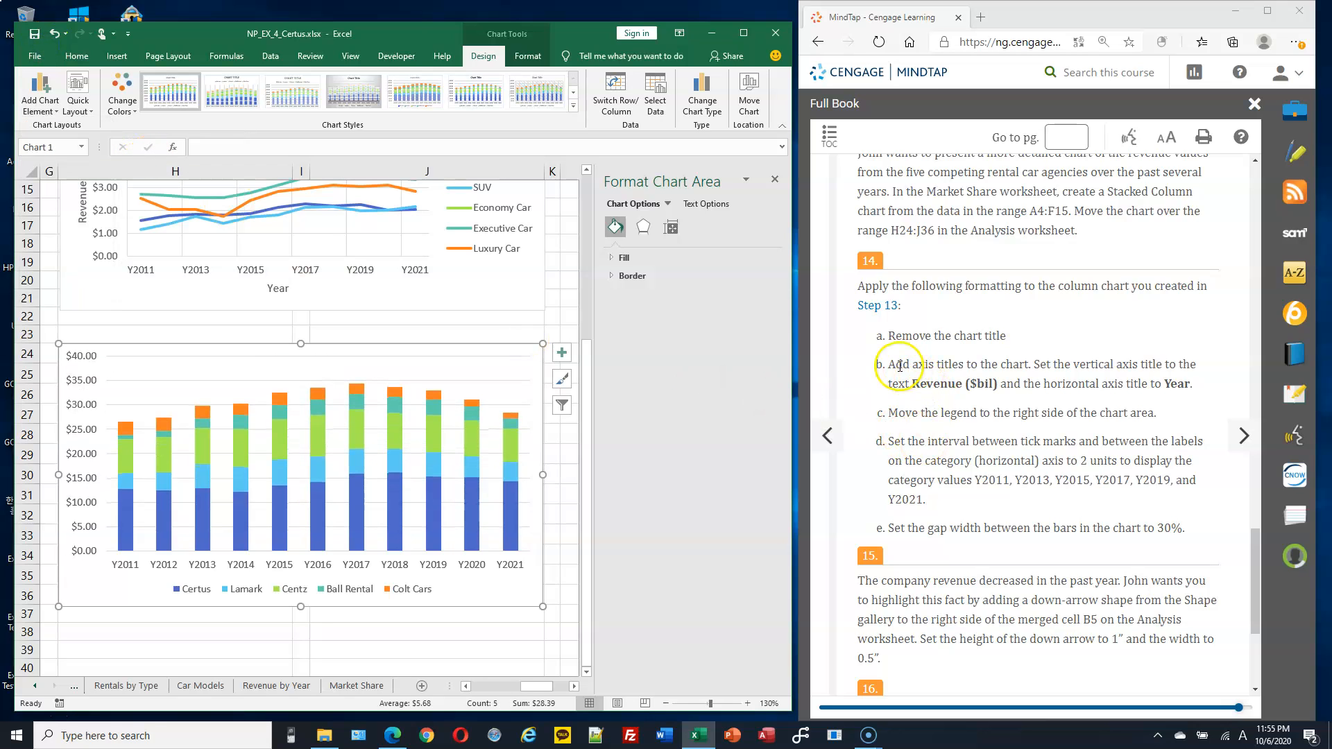
Add primary horizontal and primary vertical axis titles to the stacked column chart.
click(967, 375)
drag(895, 367, 965, 375)
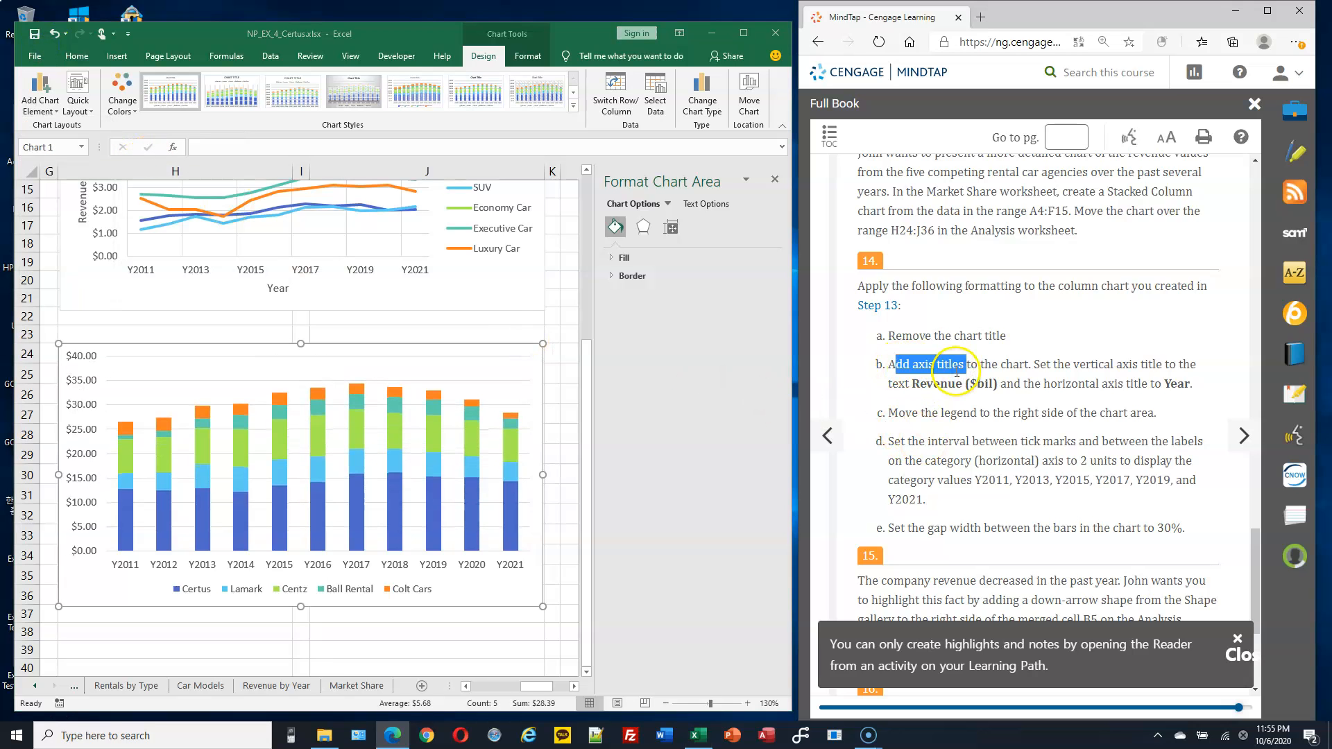
click(50, 106)
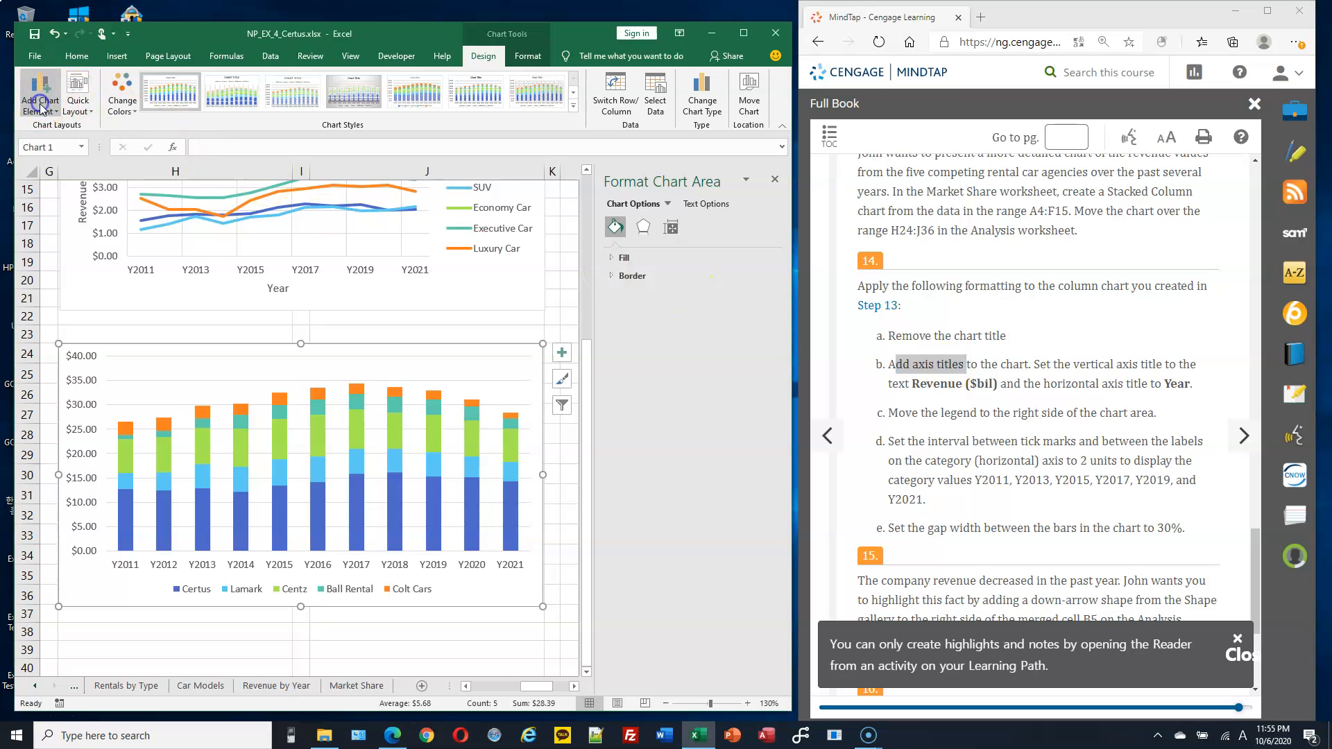
click(43, 104)
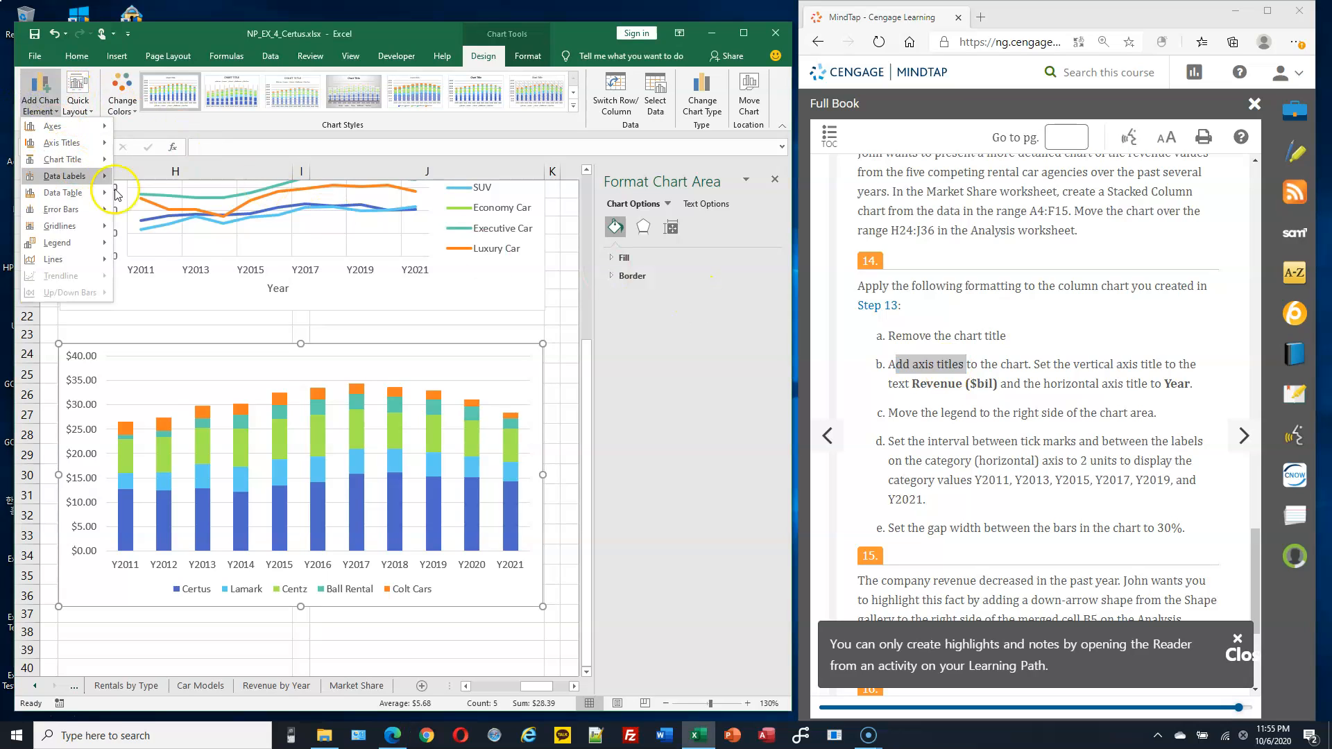
mouse_move(80, 144)
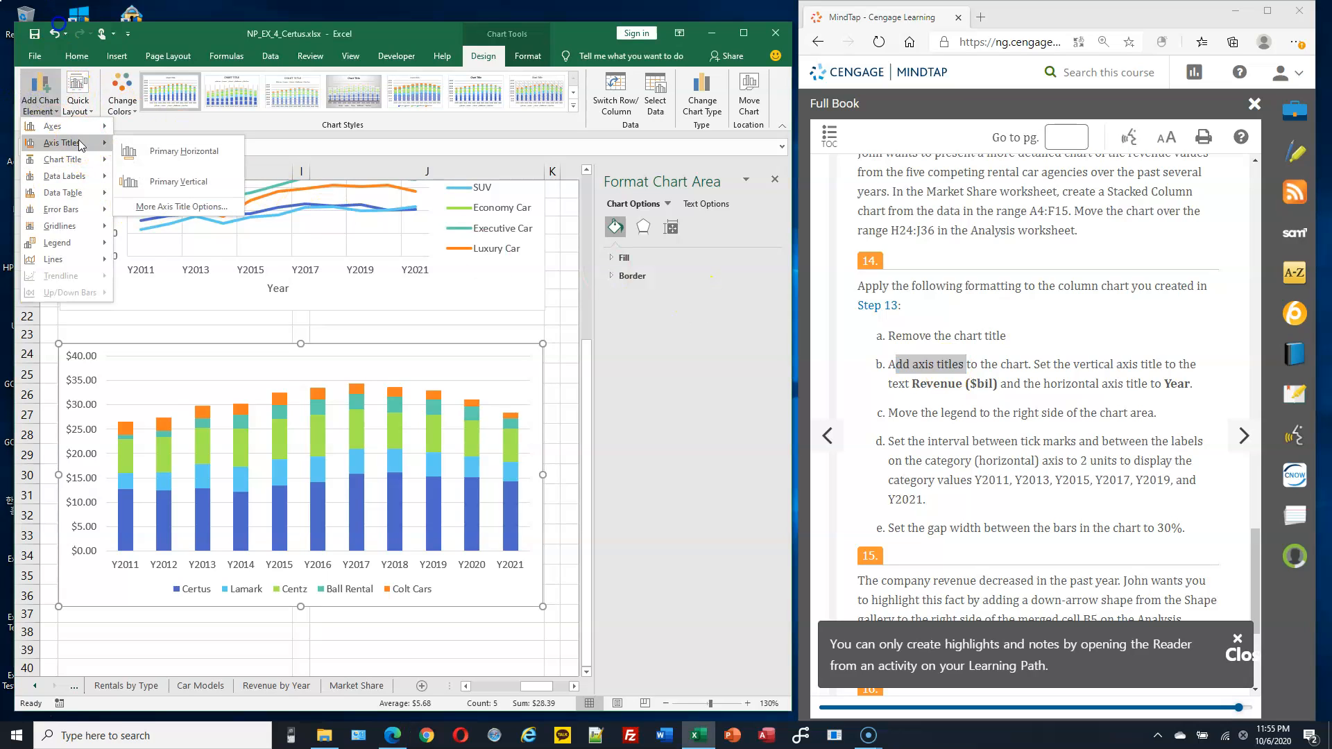
click(178, 159)
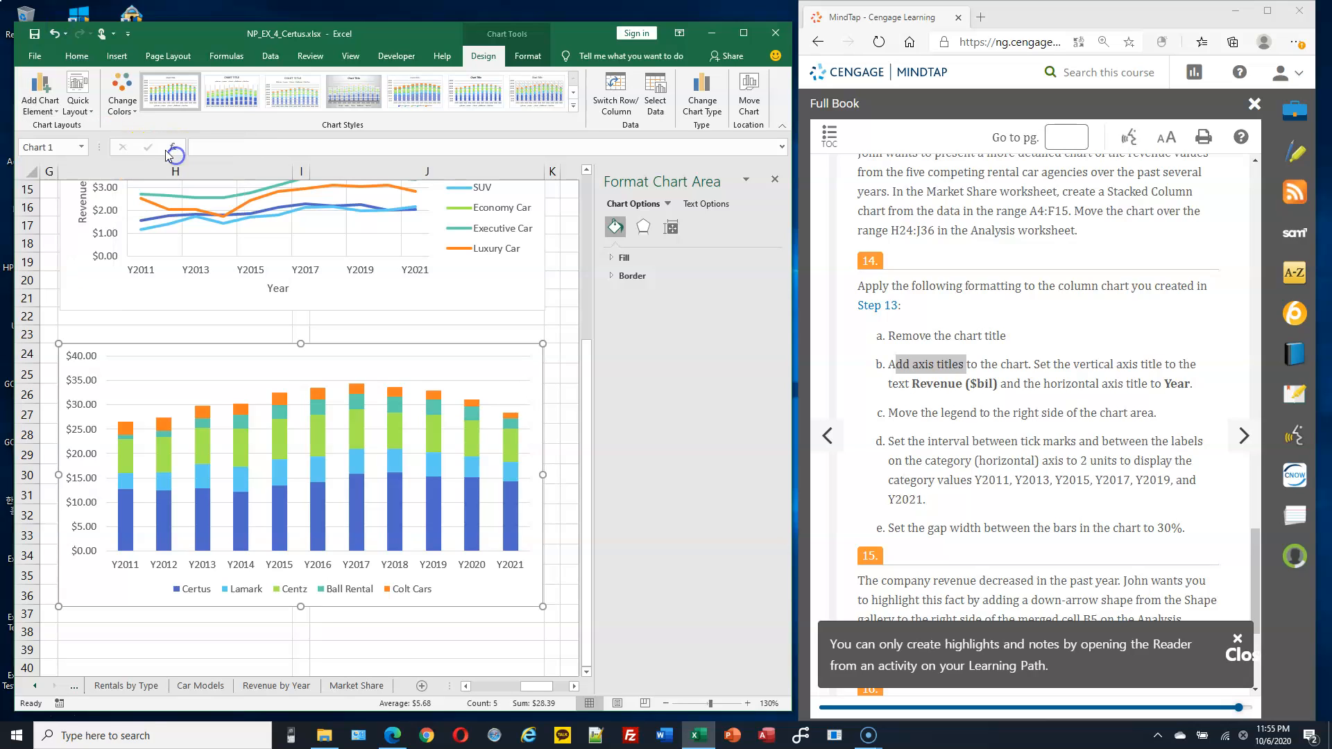
click(43, 97)
mouse_move(68, 146)
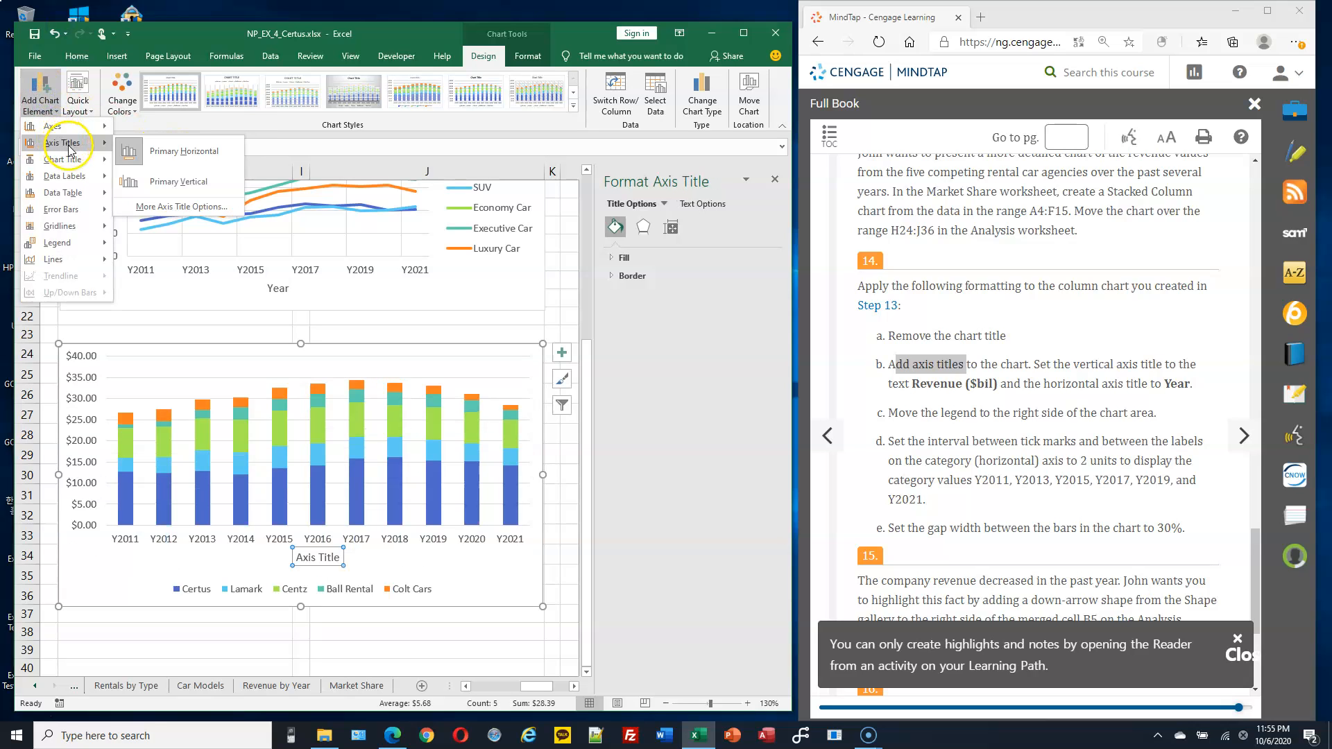
click(174, 182)
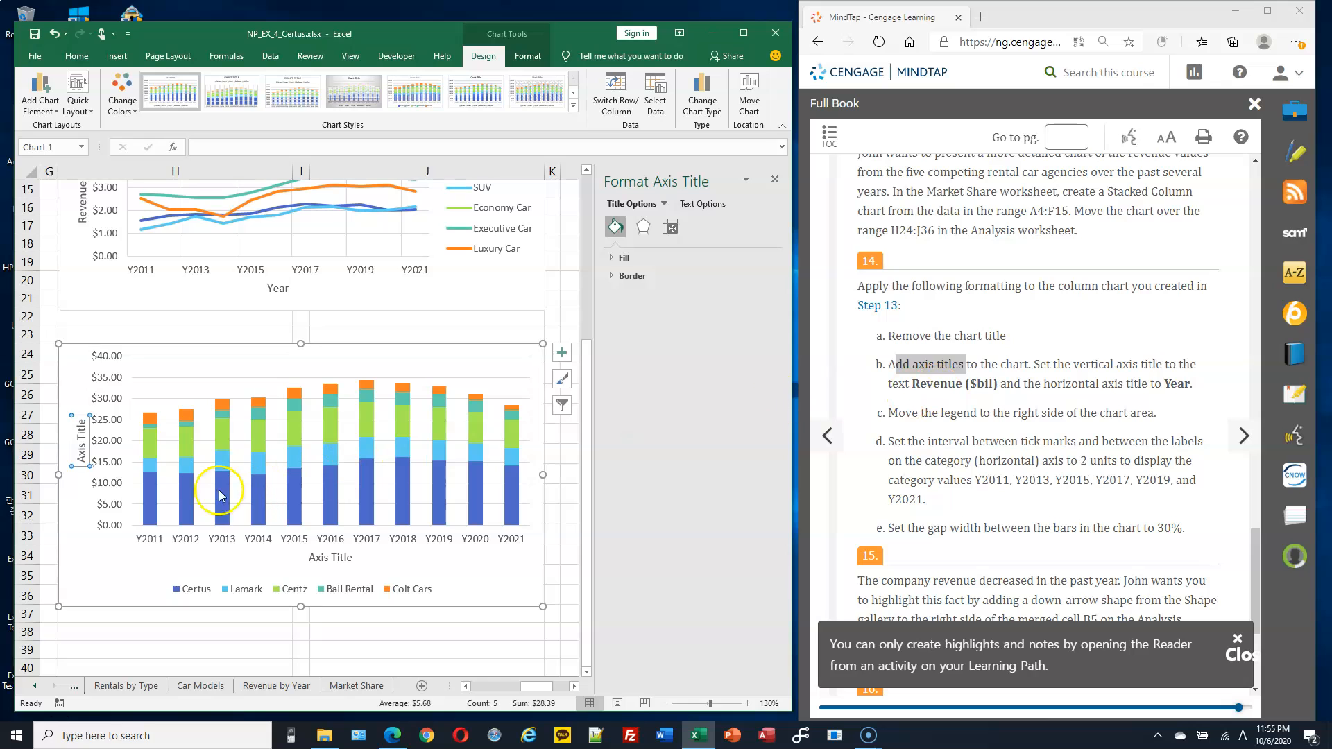
Set the stacked column chart's vertical axis title to "Revenue ($bil)".
click(80, 434)
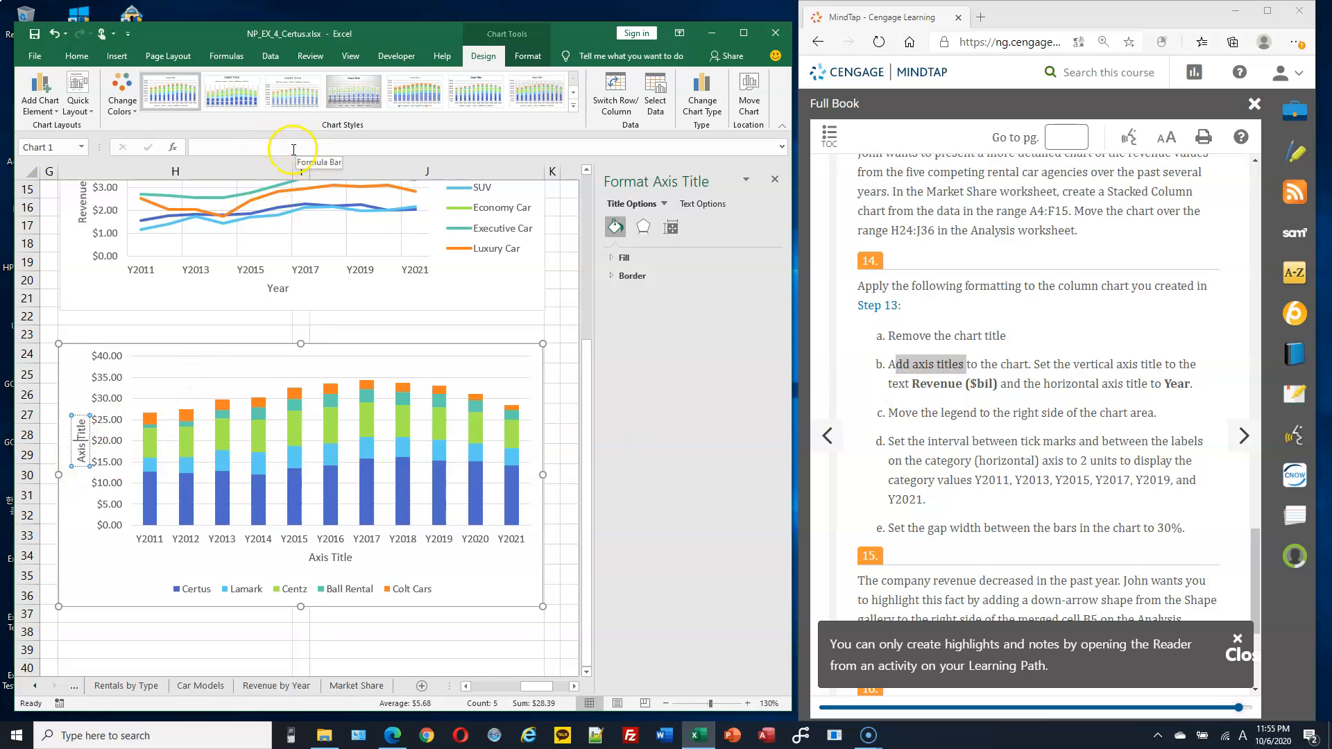
click(292, 149)
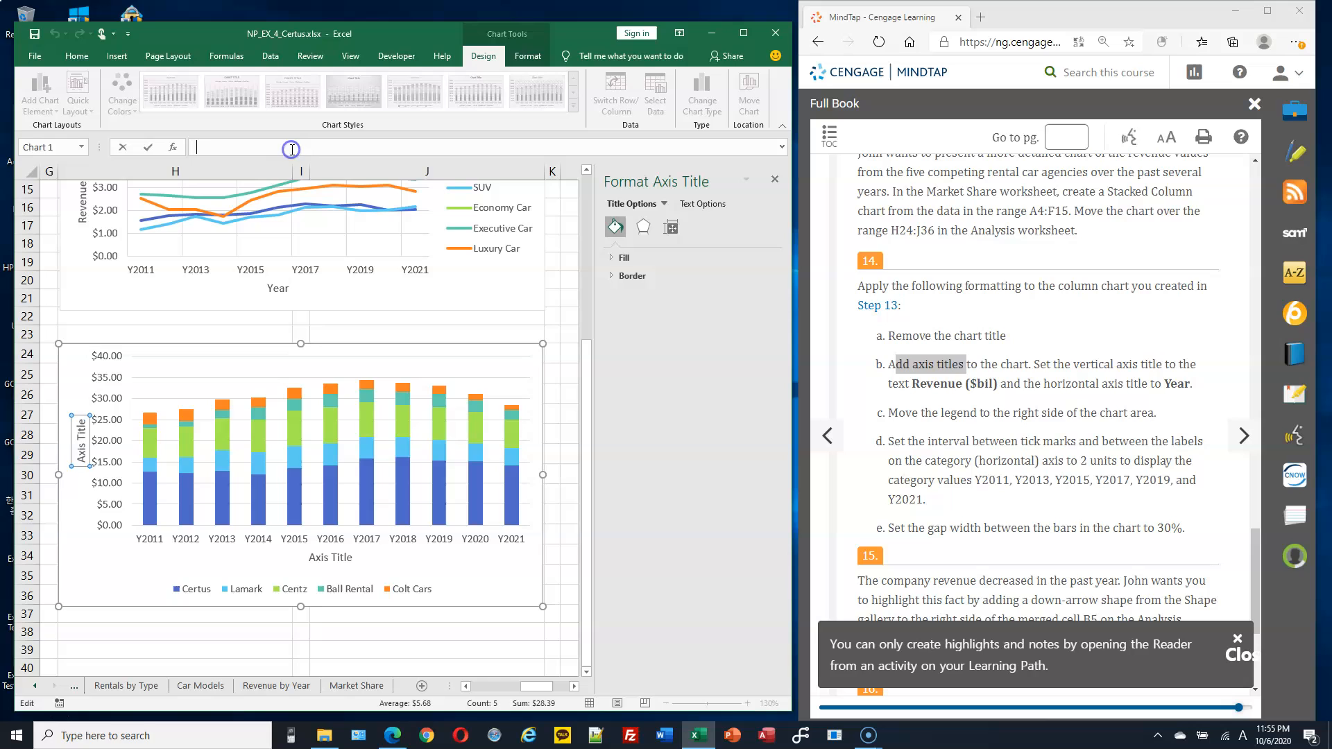
click(83, 467)
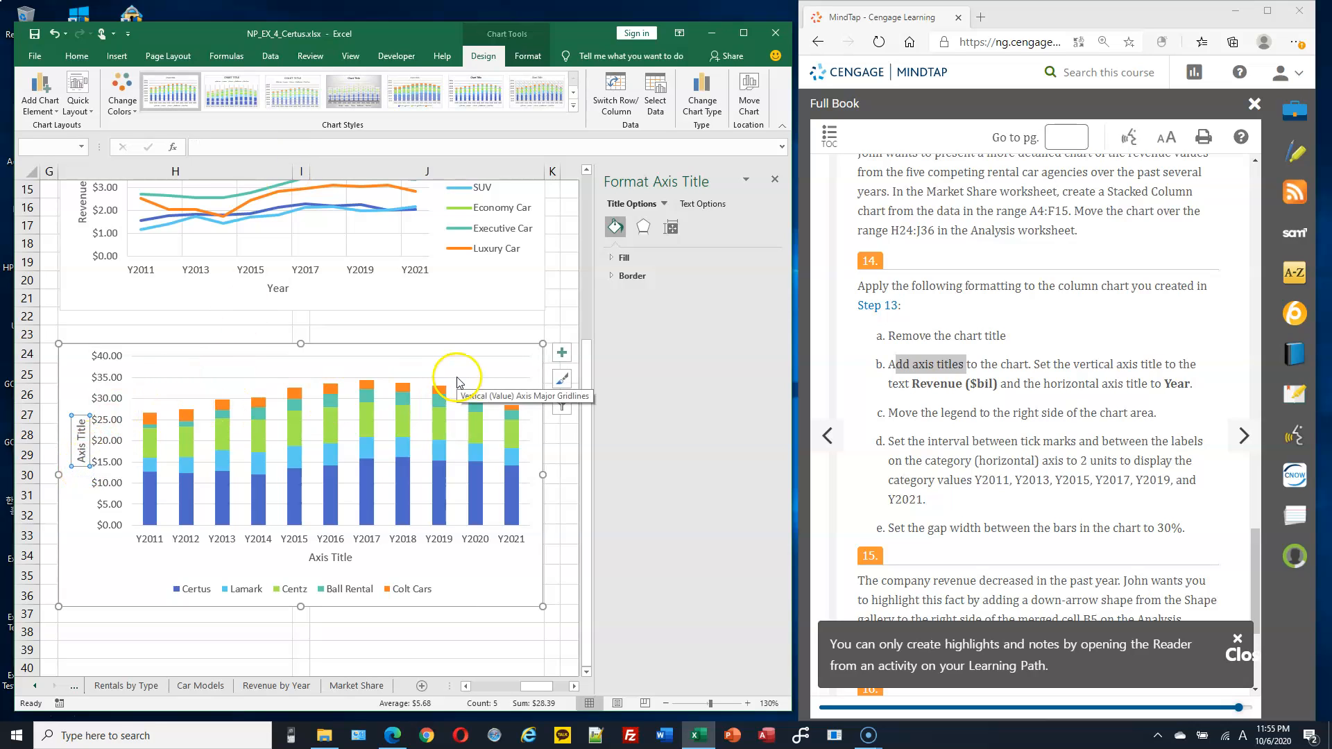
text(Revenue ($bil)
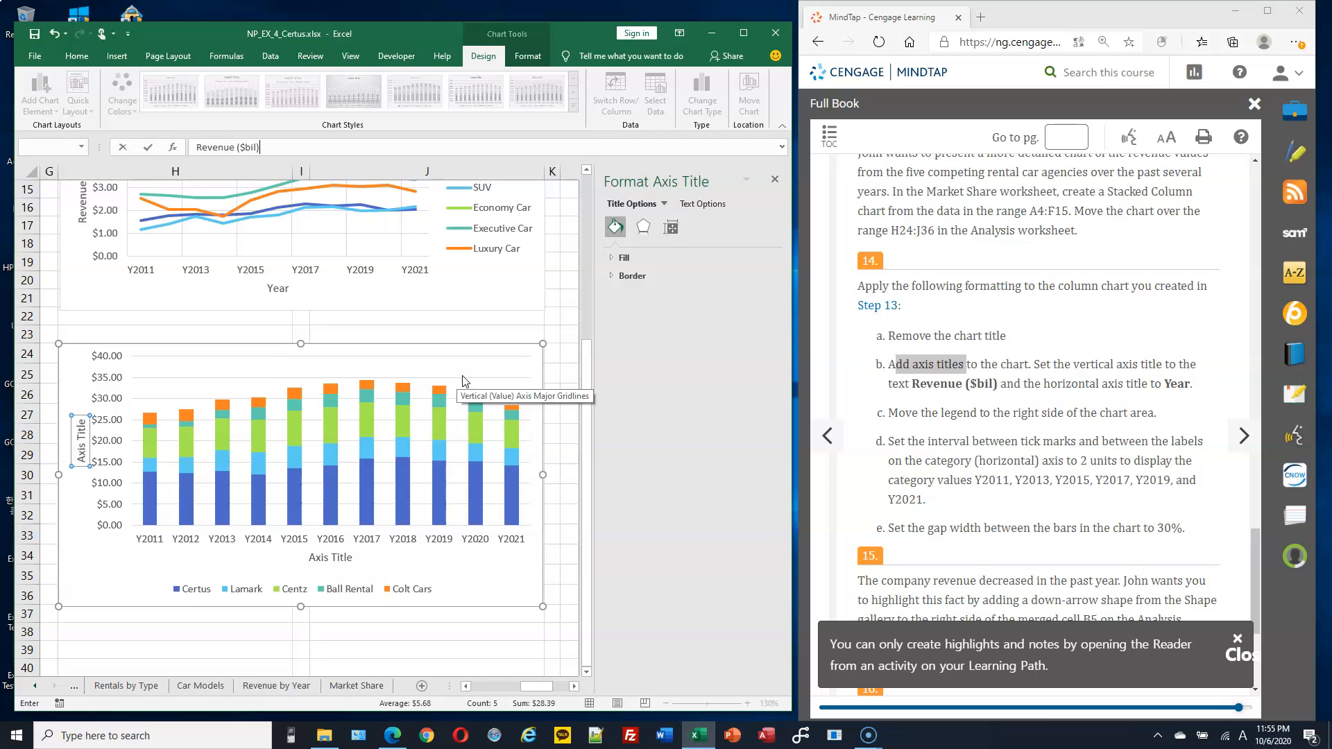
click(464, 381)
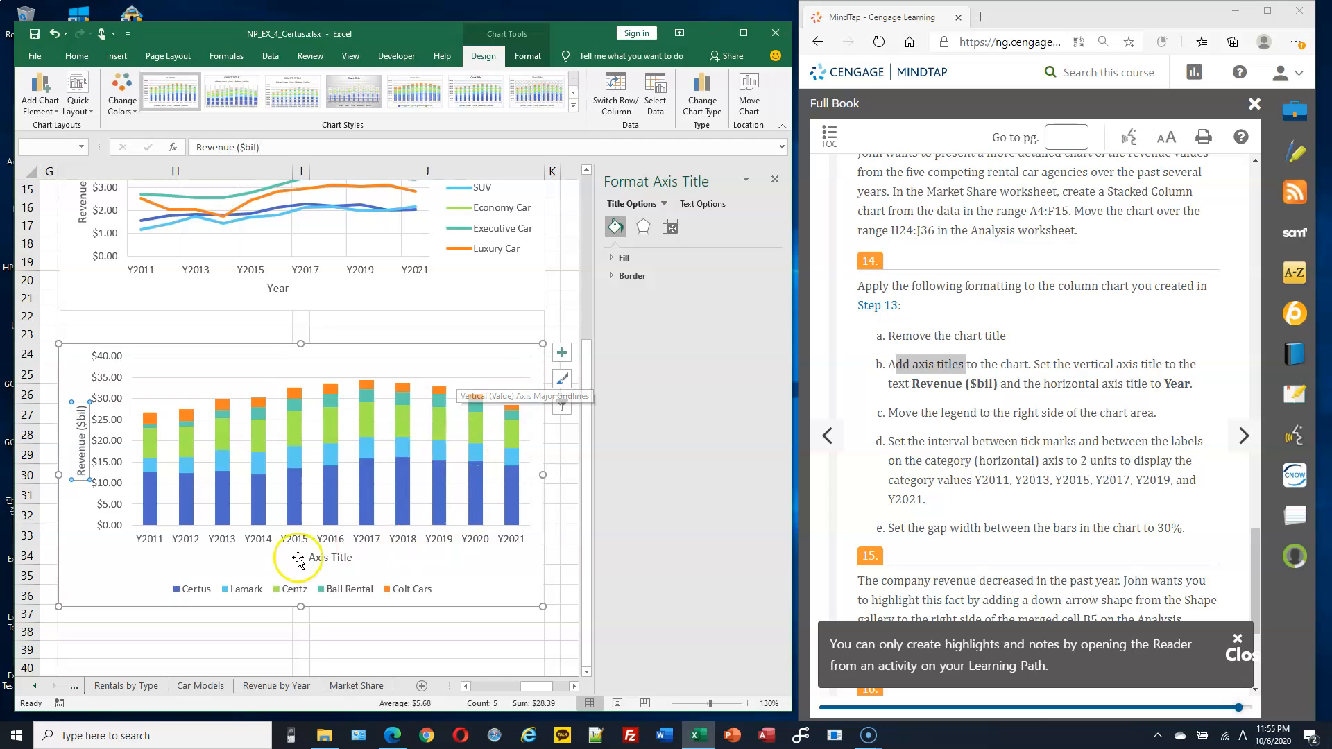
Replace the horizontal axis title text of the stacked column chart with "Year".
click(340, 559)
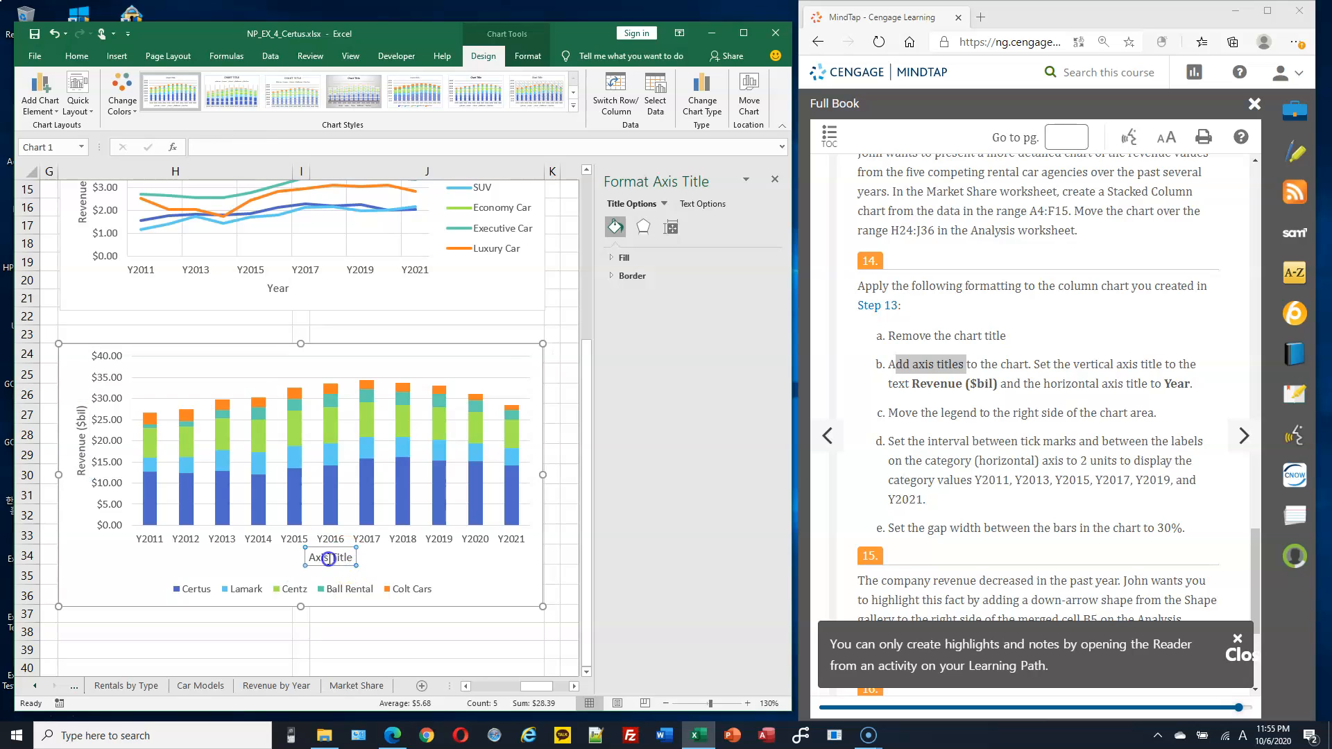
double_click(330, 557)
click(326, 555)
drag(354, 567, 356, 567)
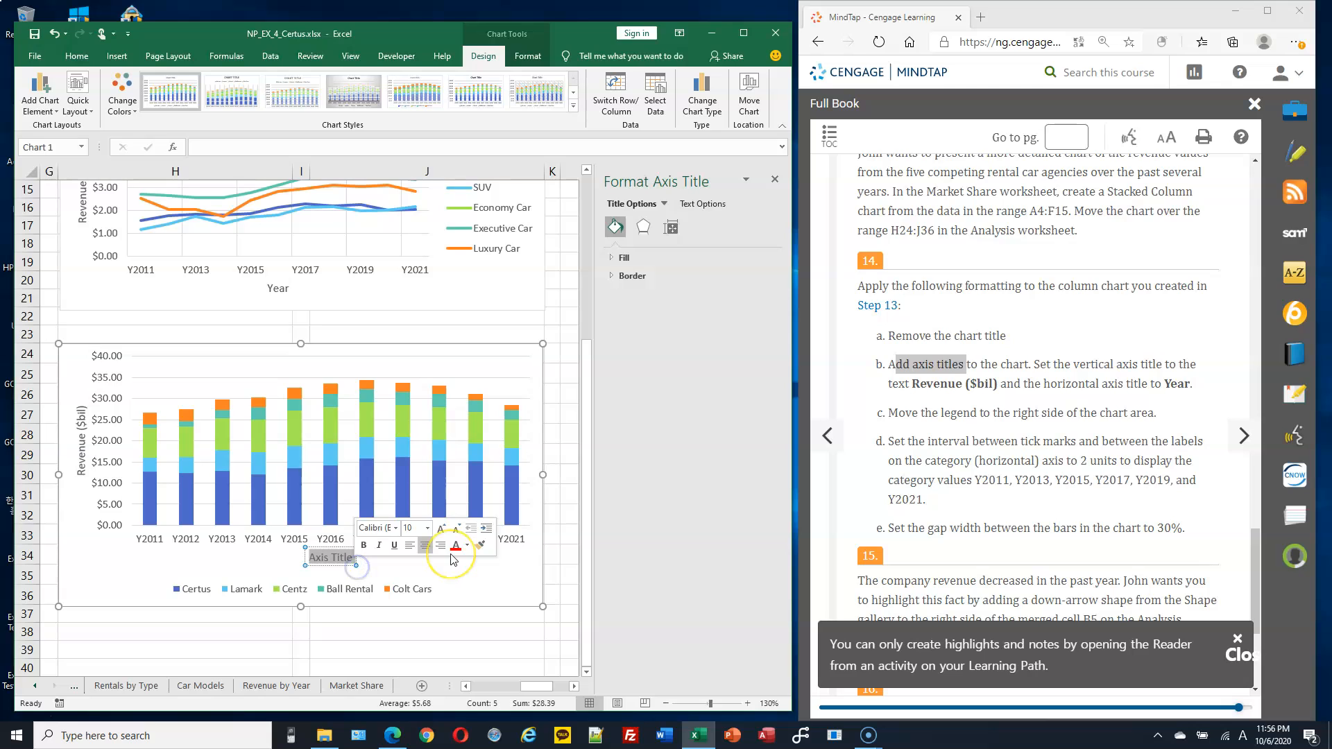
text(Year)
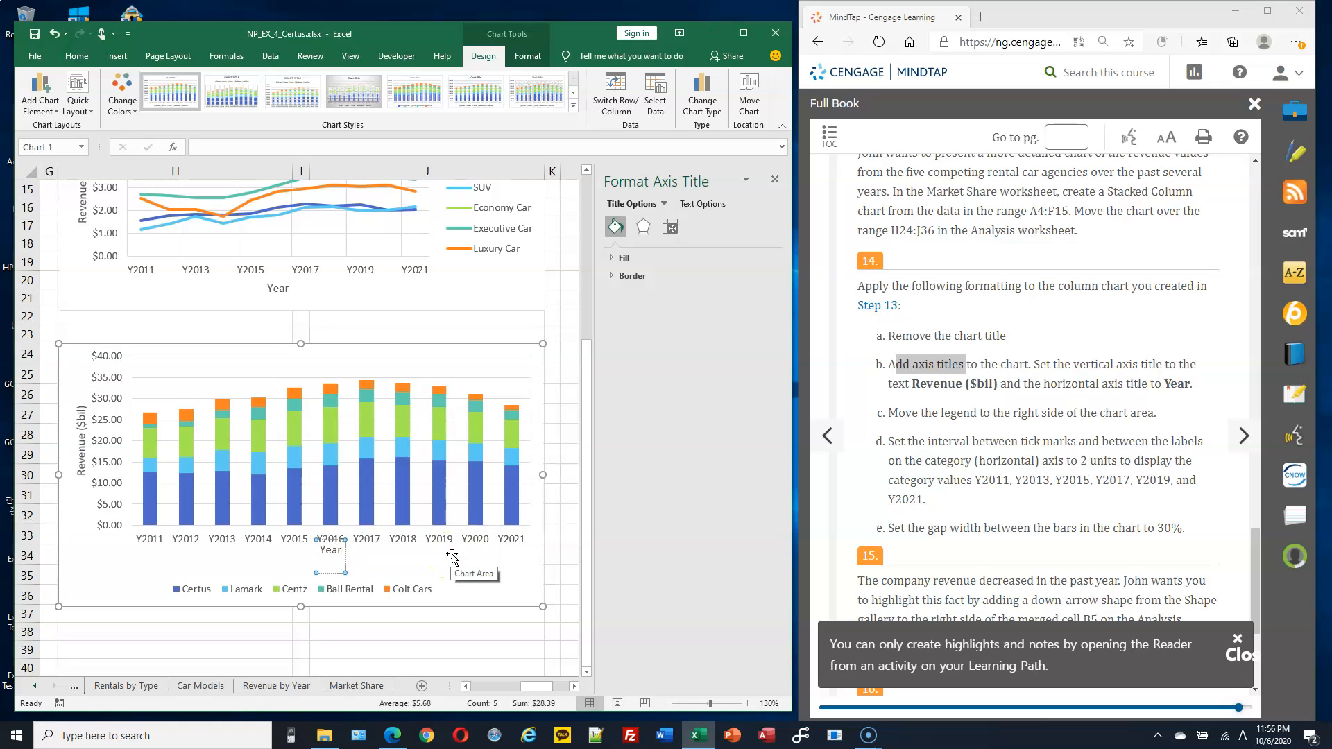
click(520, 566)
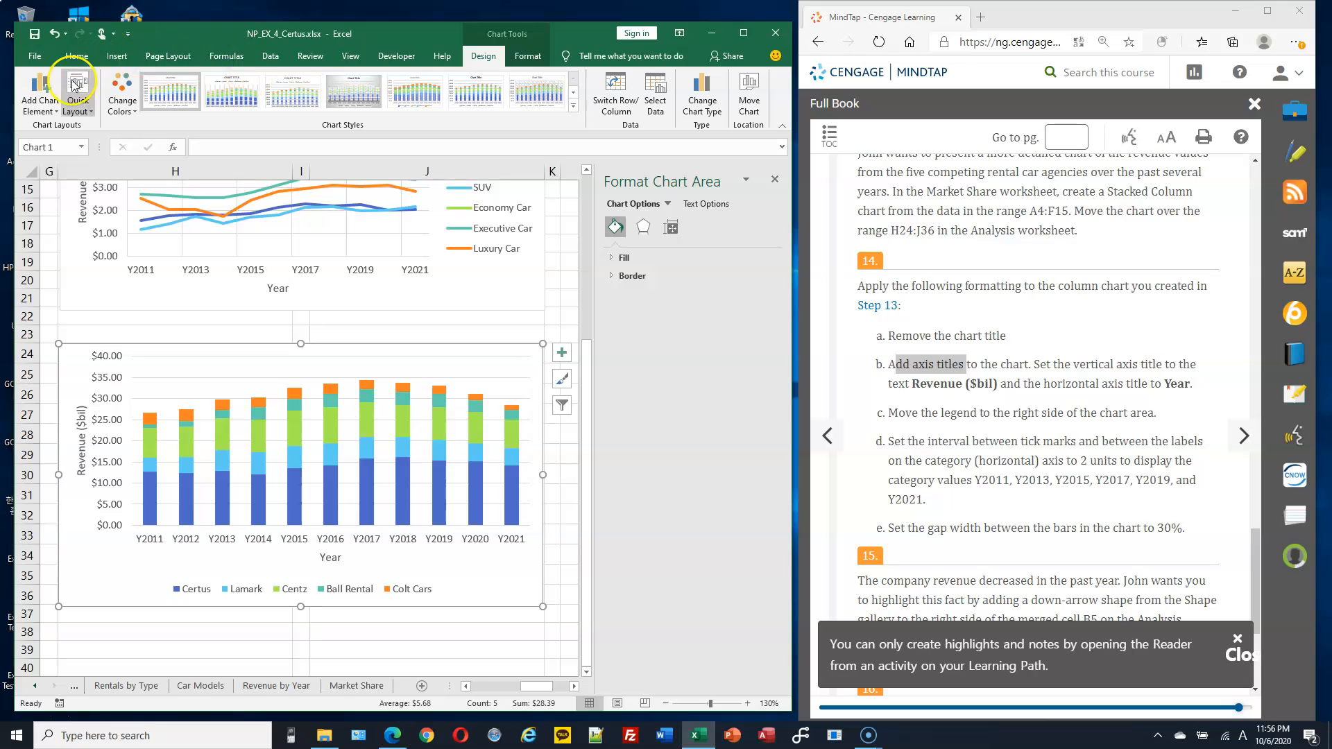
Move the stacked column chart's legend to the right side of the chart area.
click(43, 98)
click(86, 241)
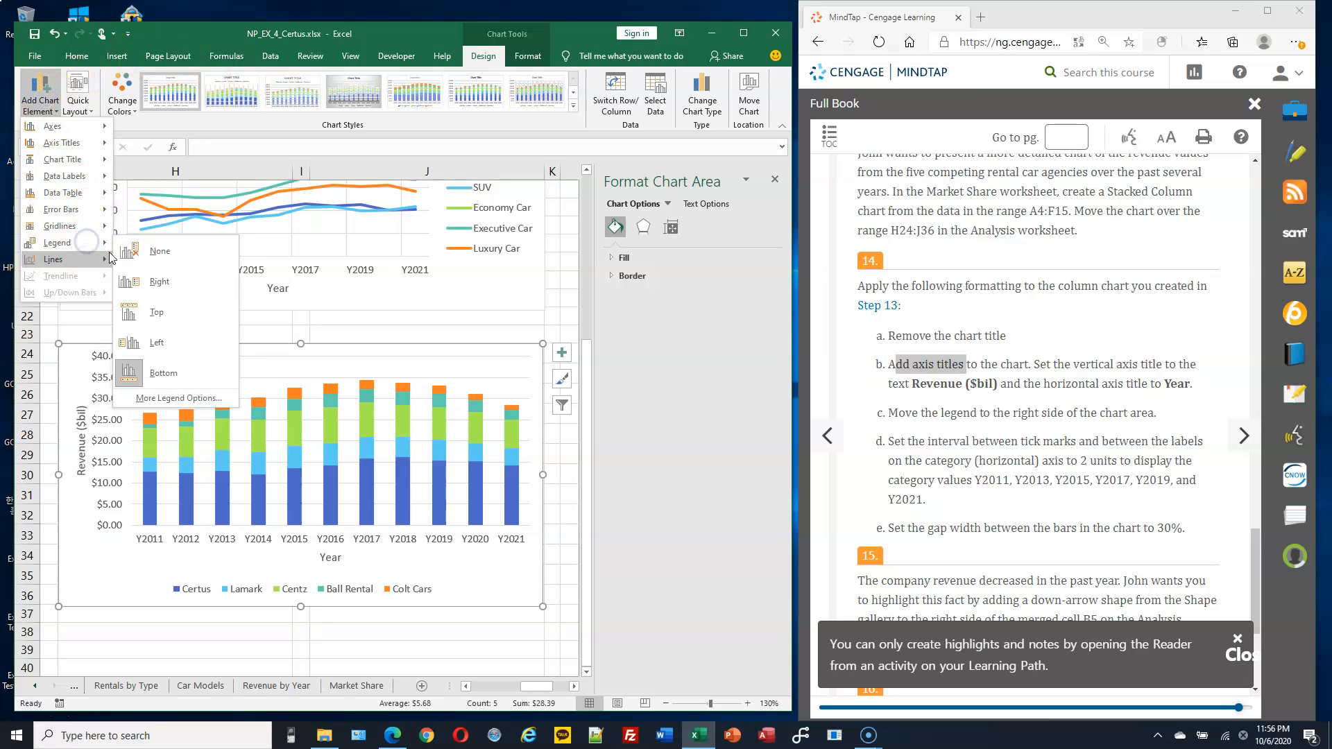
click(171, 284)
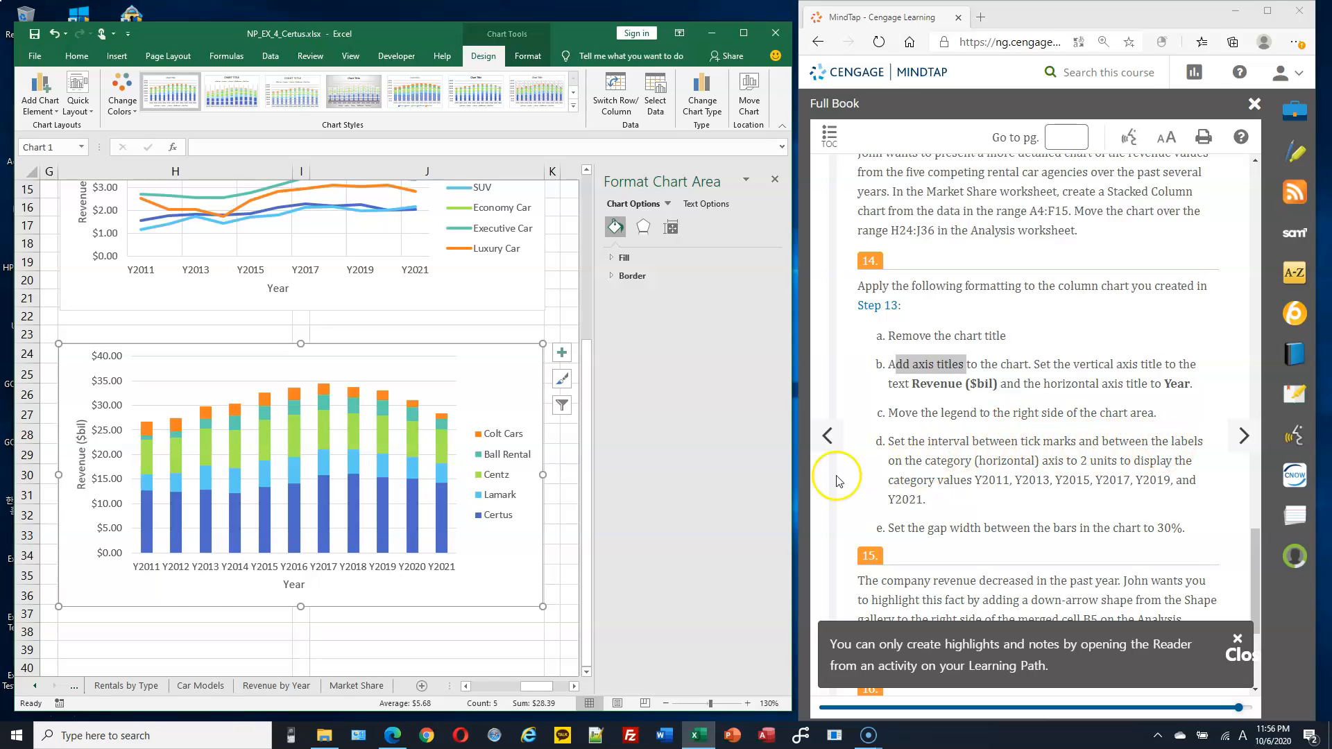
Set the interval between tick marks on the stacked column chart's horizontal category axis to 2.
click(192, 569)
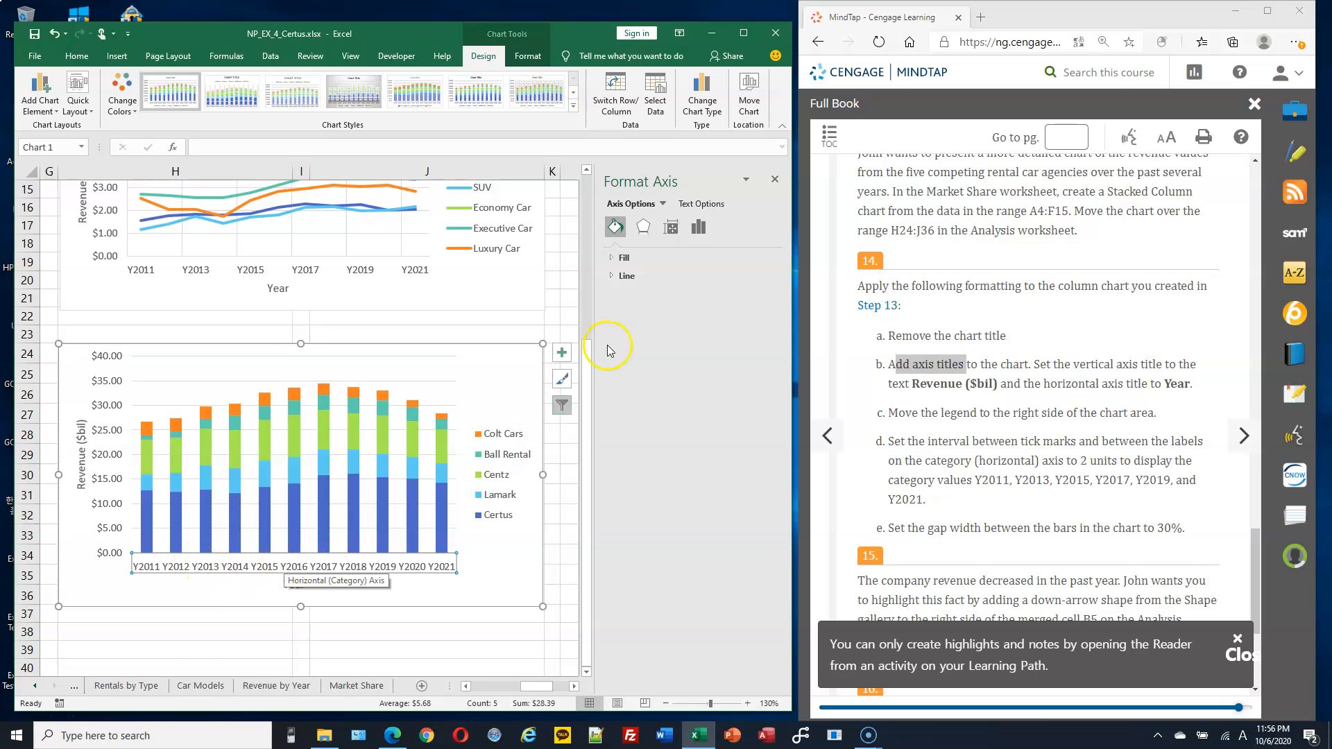
click(699, 229)
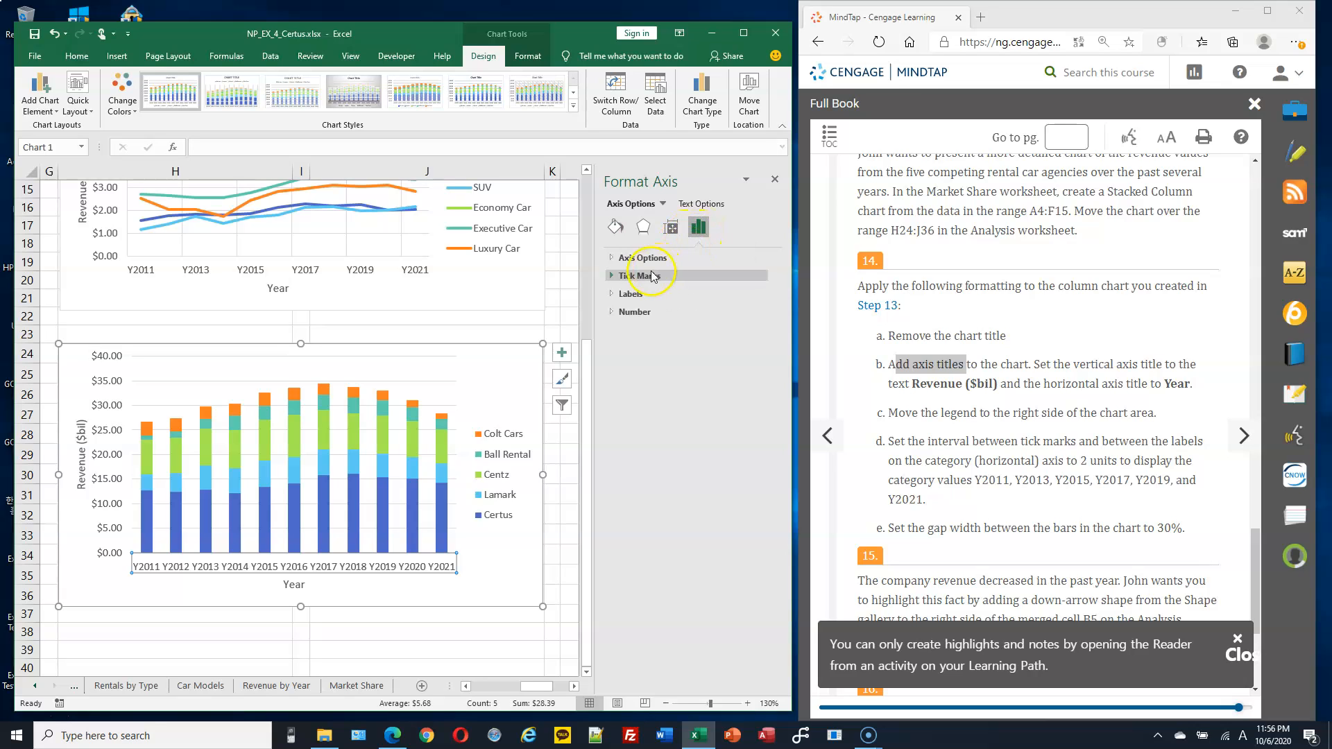
click(612, 260)
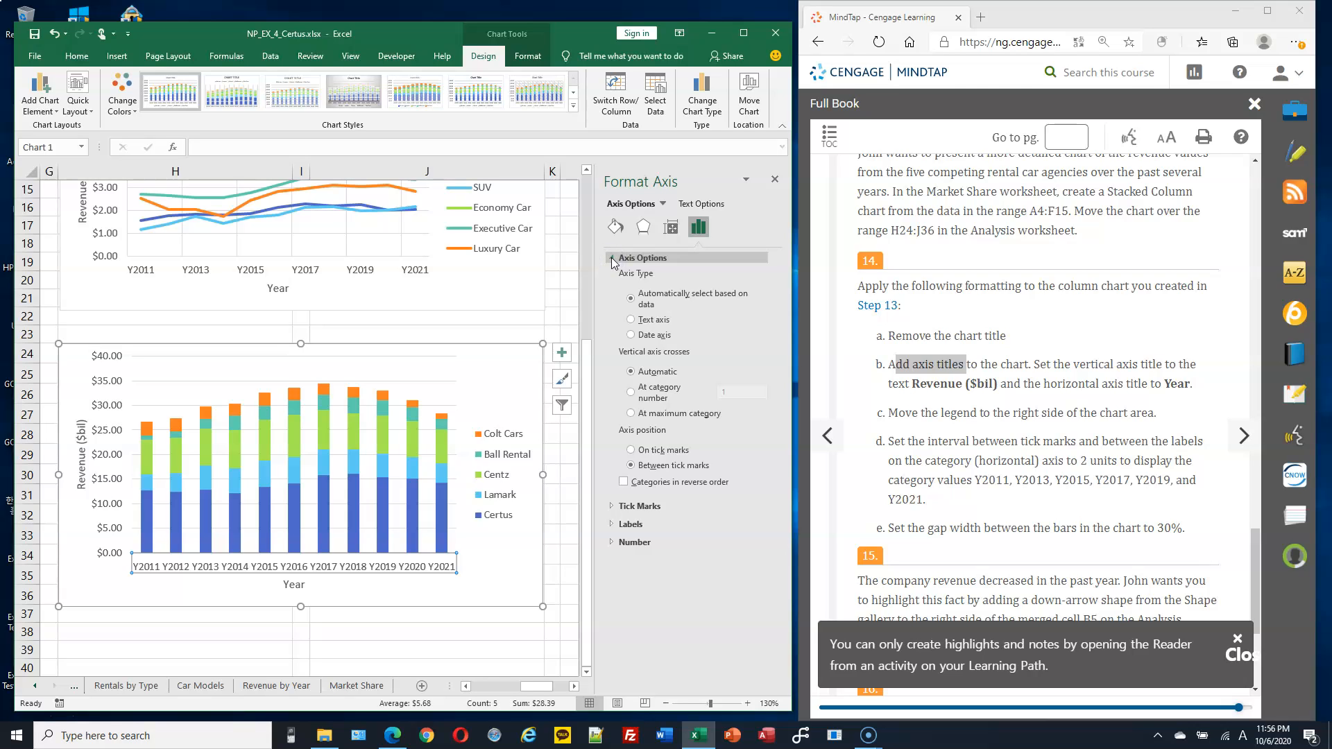
click(616, 511)
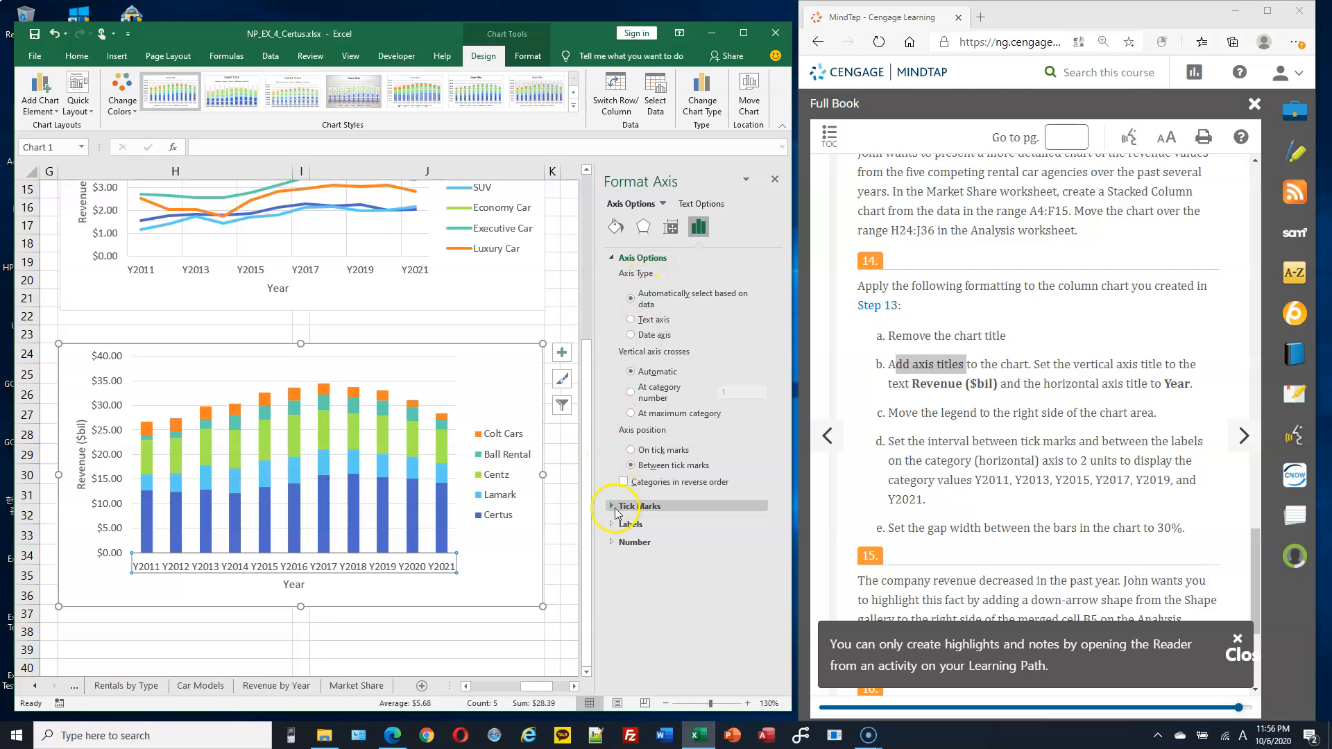
click(610, 512)
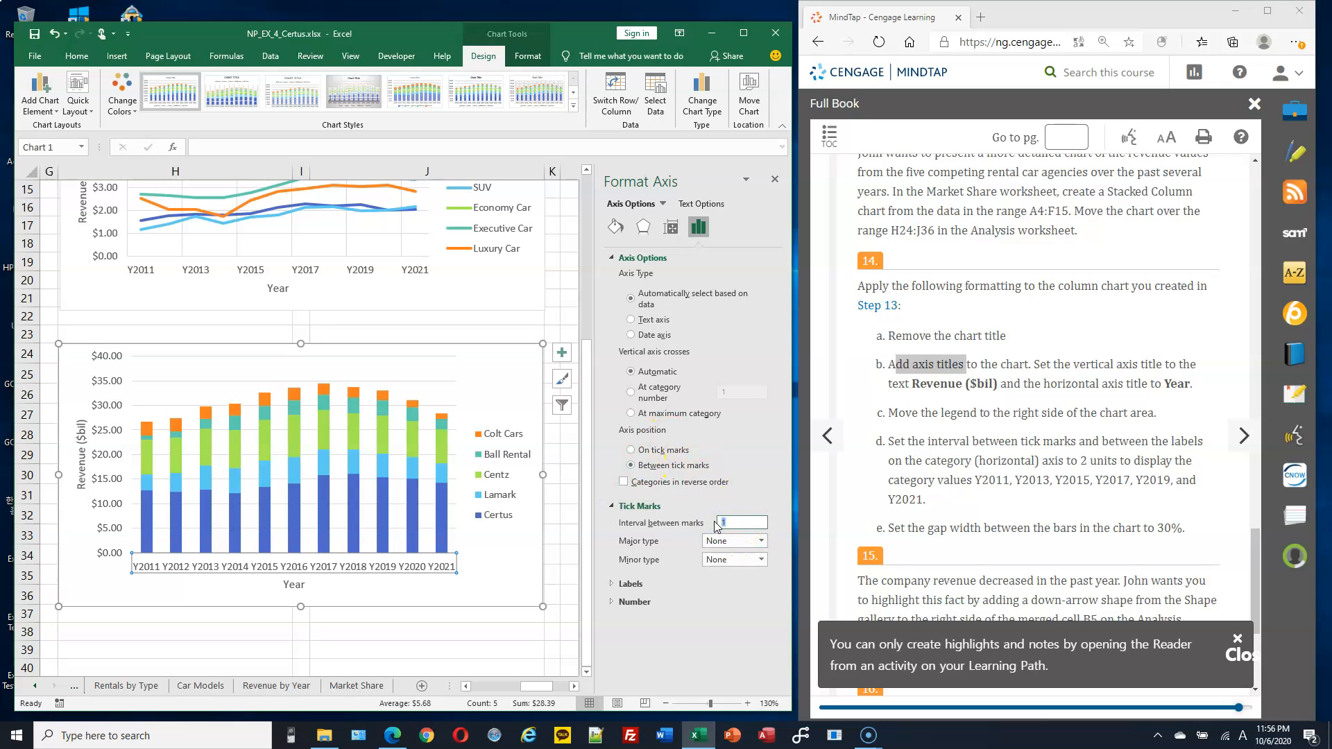
Specify an interval unit of 2 between the labels on the stacked column chart's horizontal category axis.
click(613, 586)
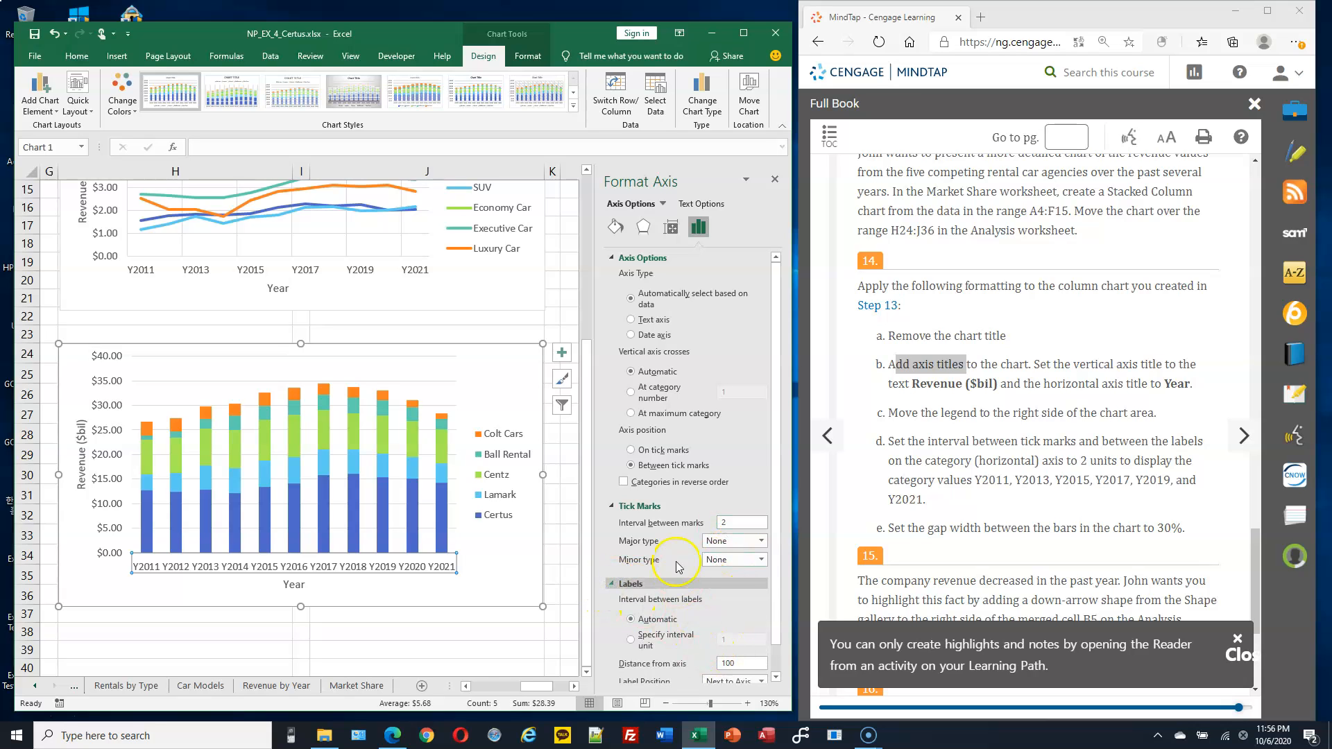
scroll(678, 567, down, 1)
click(639, 616)
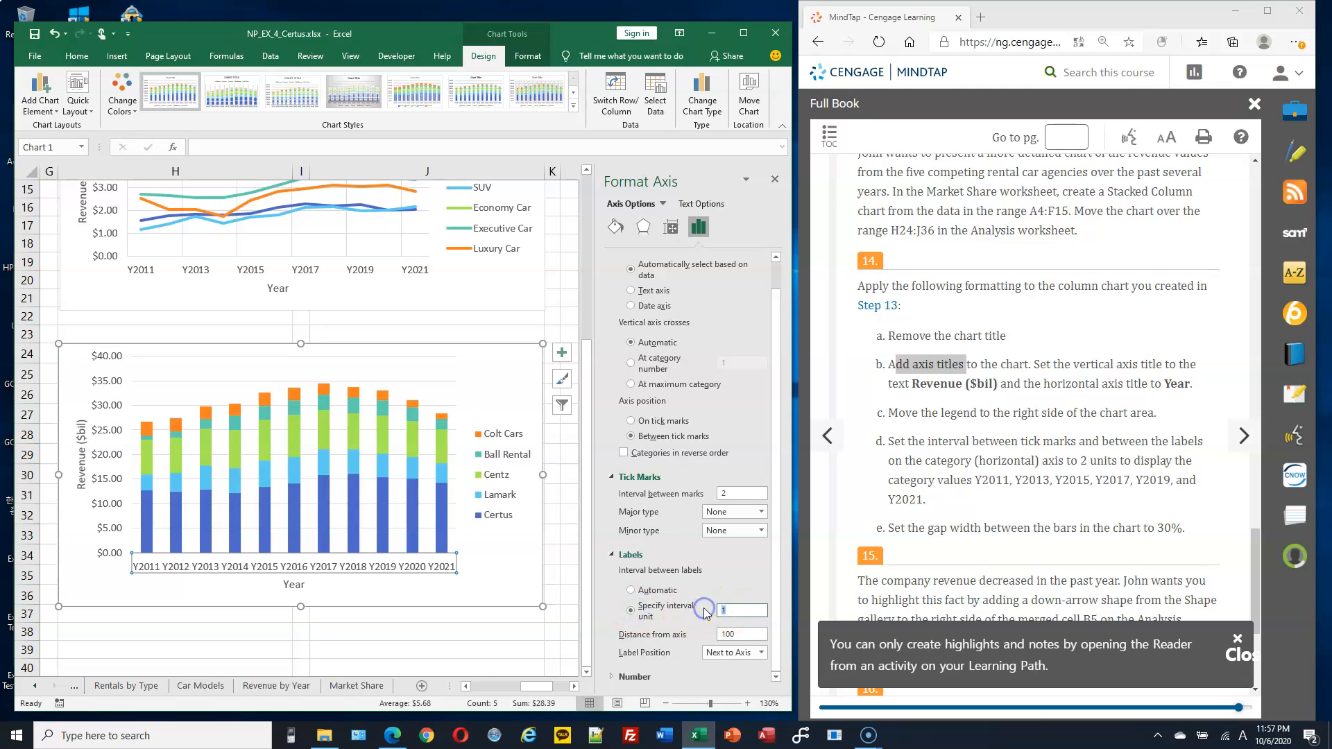
click(754, 636)
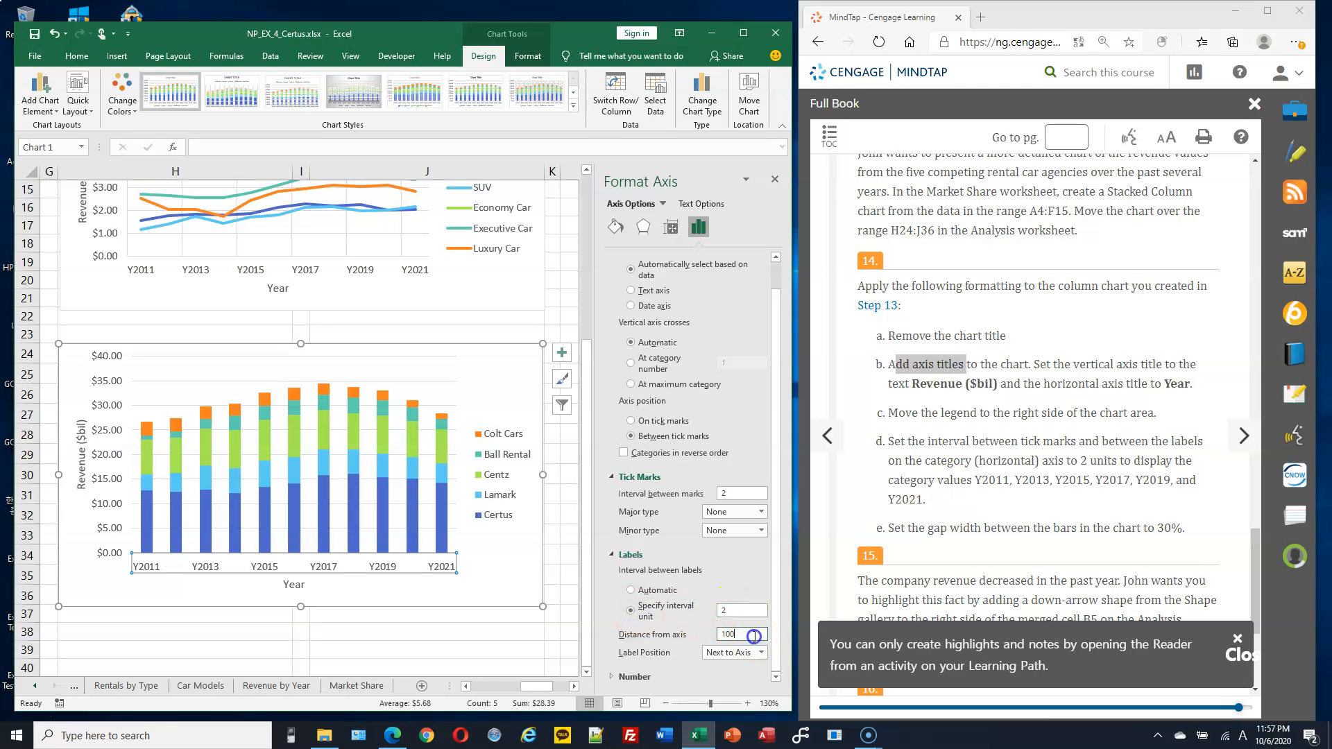
click(166, 585)
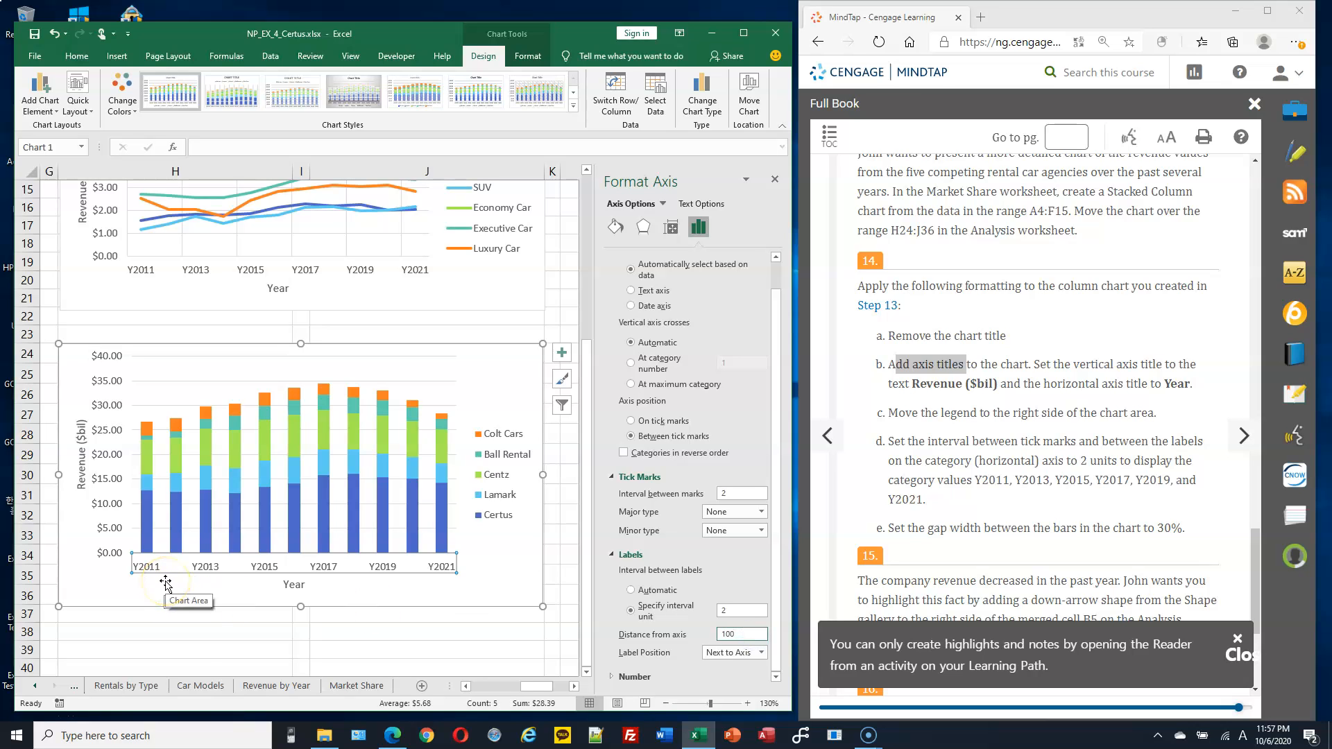
click(156, 560)
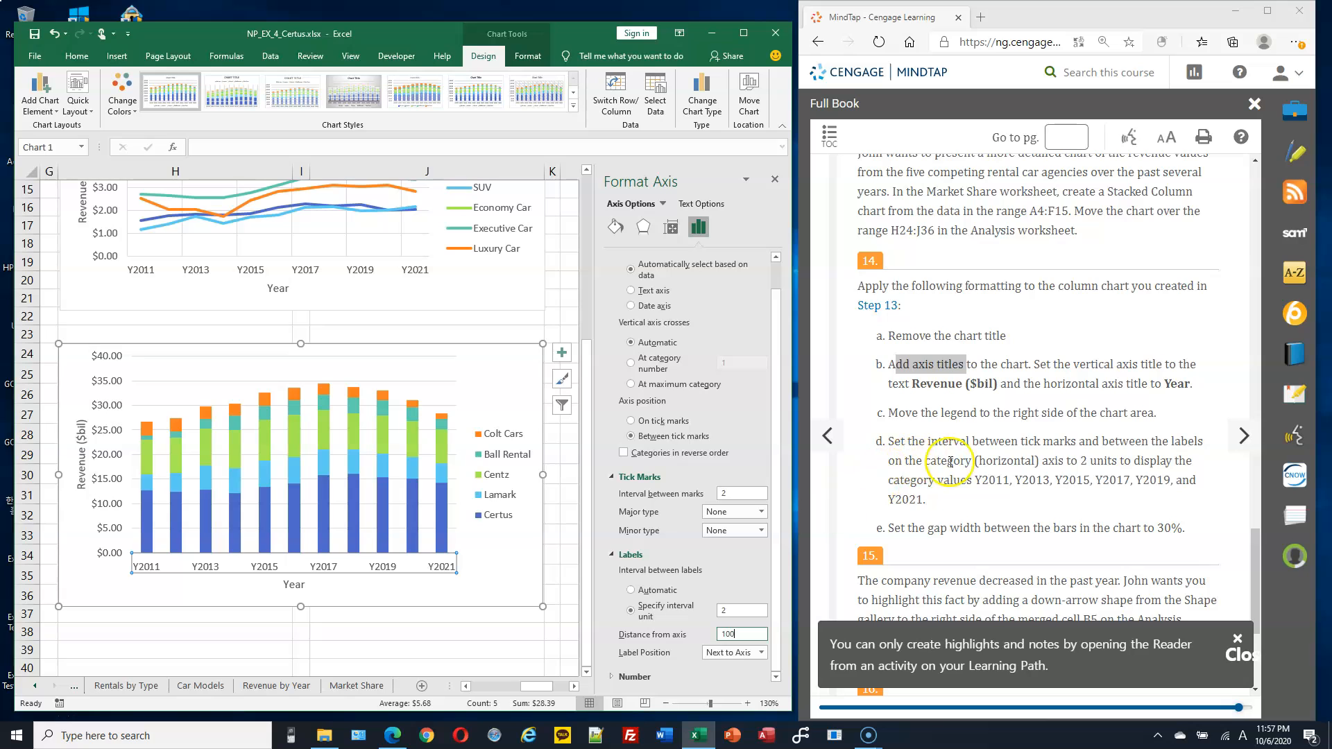
Set the gap width between the bars of the stacked column chart to 30%.
scroll(968, 450, down, 2)
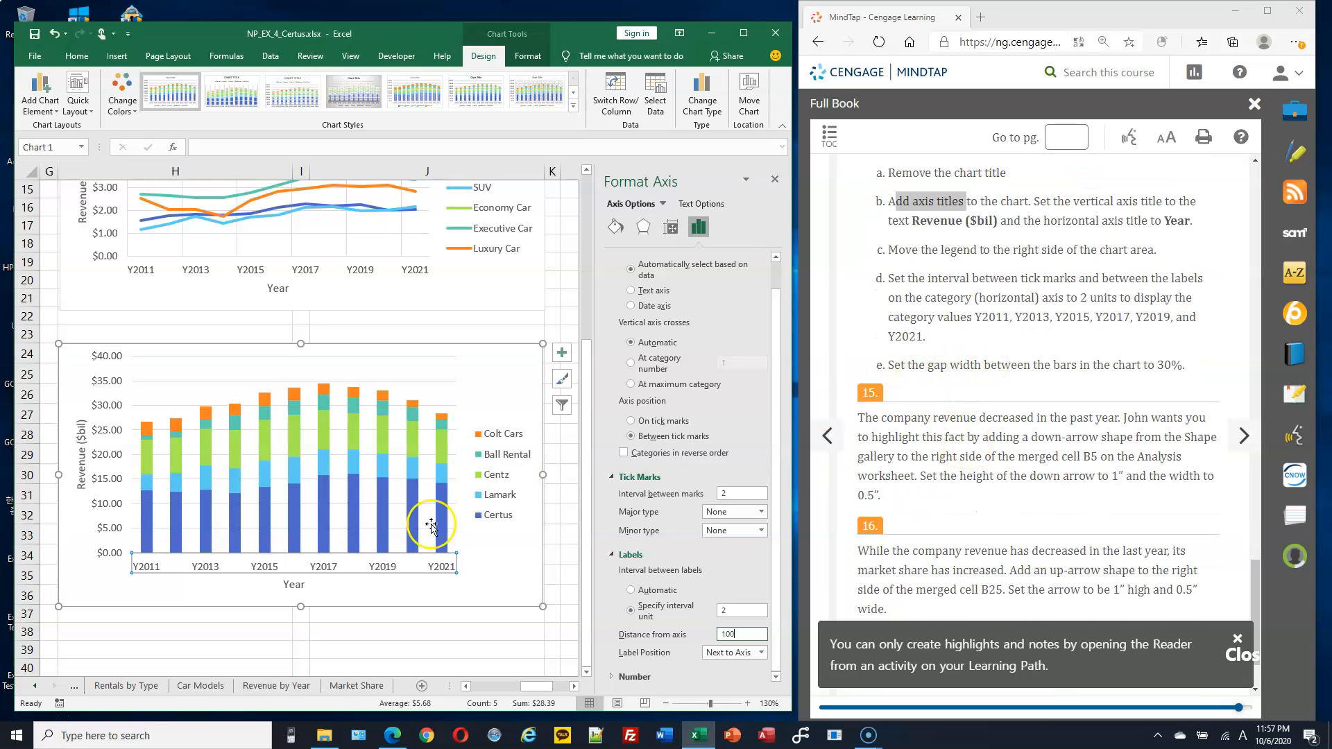
click(382, 501)
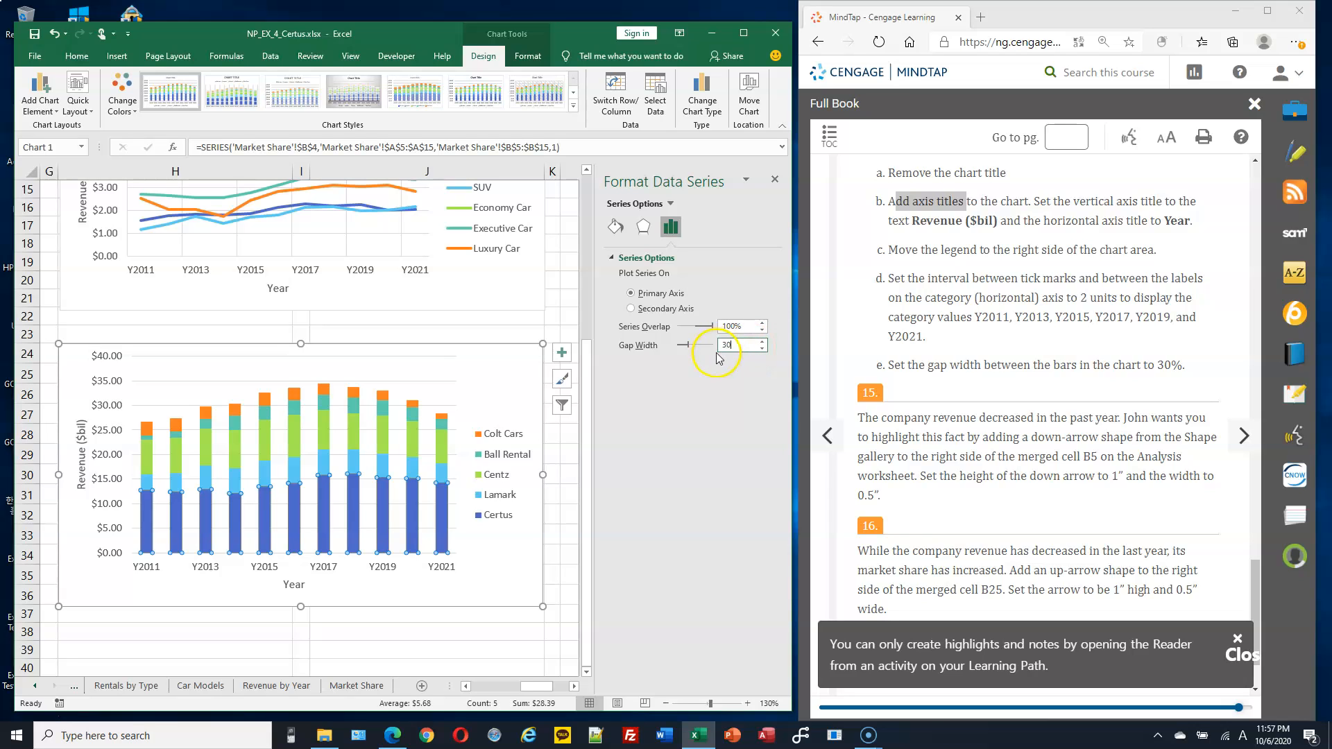
key(Return)
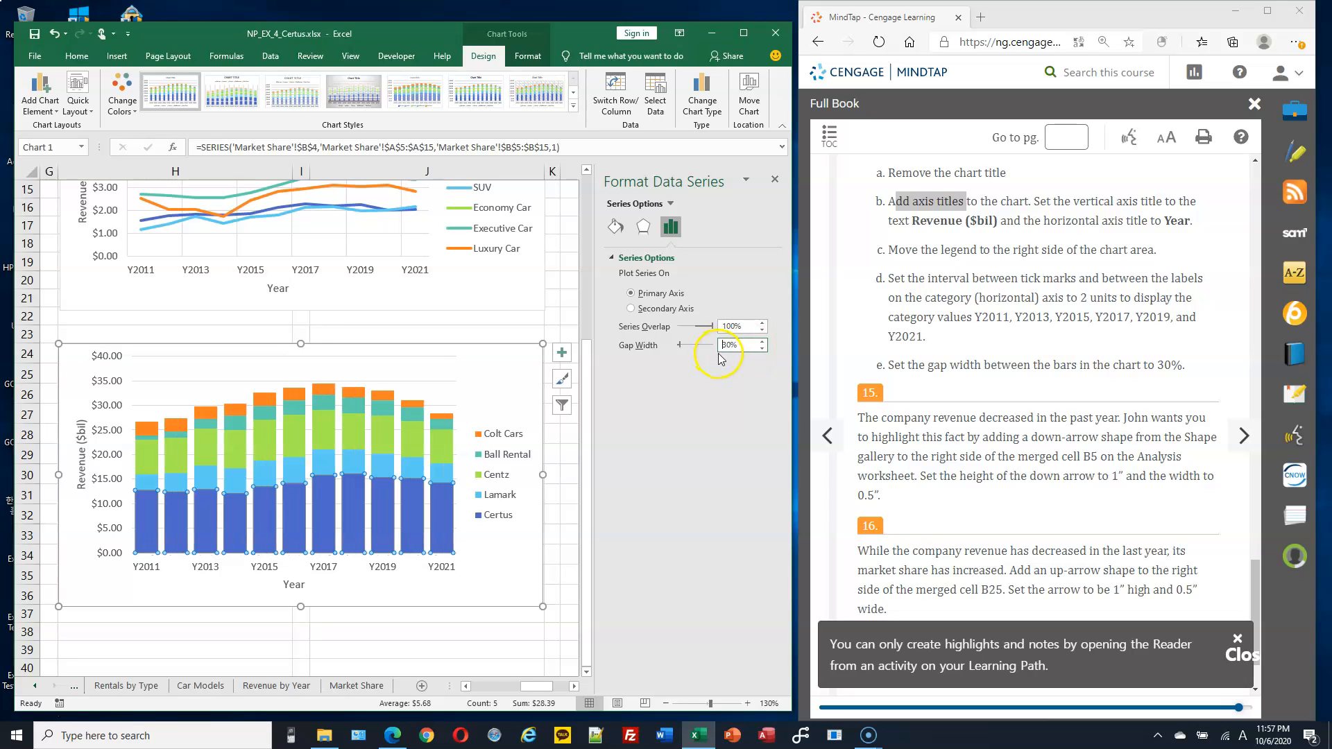
Inspect elements of the stacked column chart and reopen the Certus series options to review its gap width.
click(217, 373)
click(106, 379)
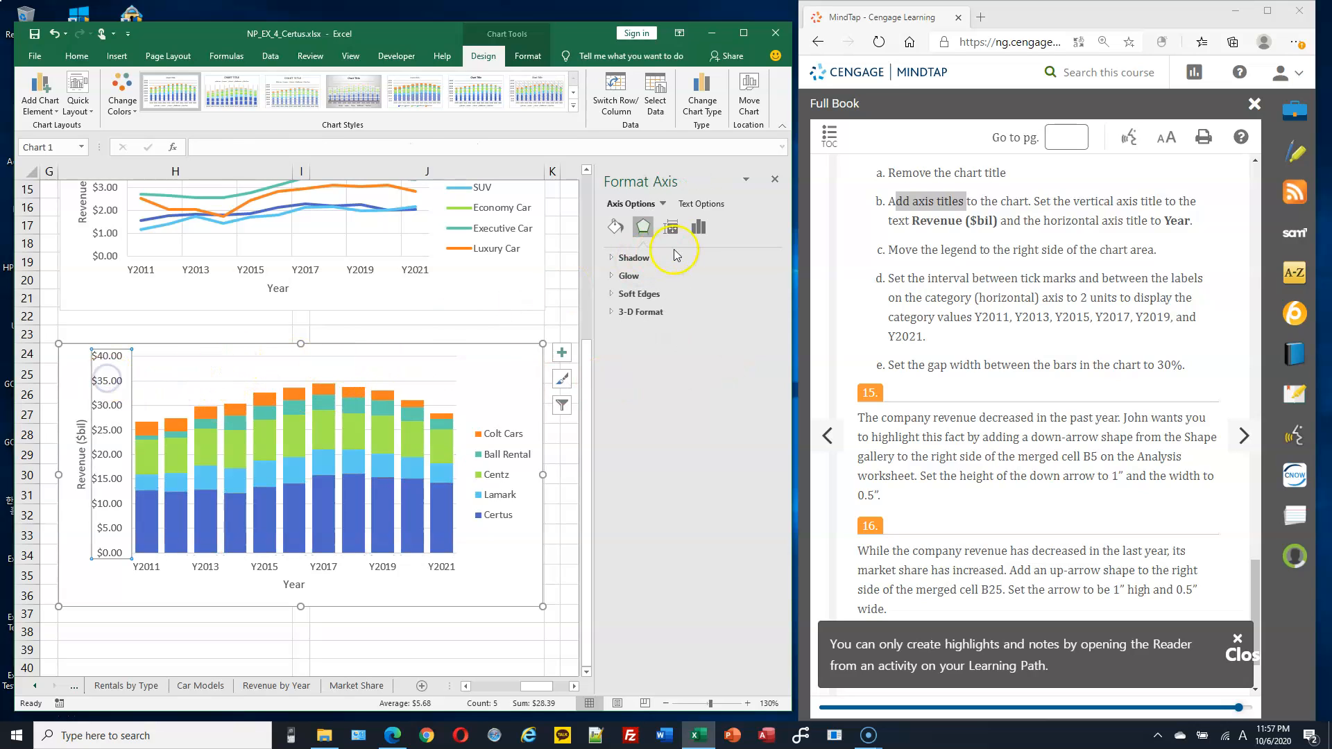
click(460, 456)
click(490, 442)
click(408, 463)
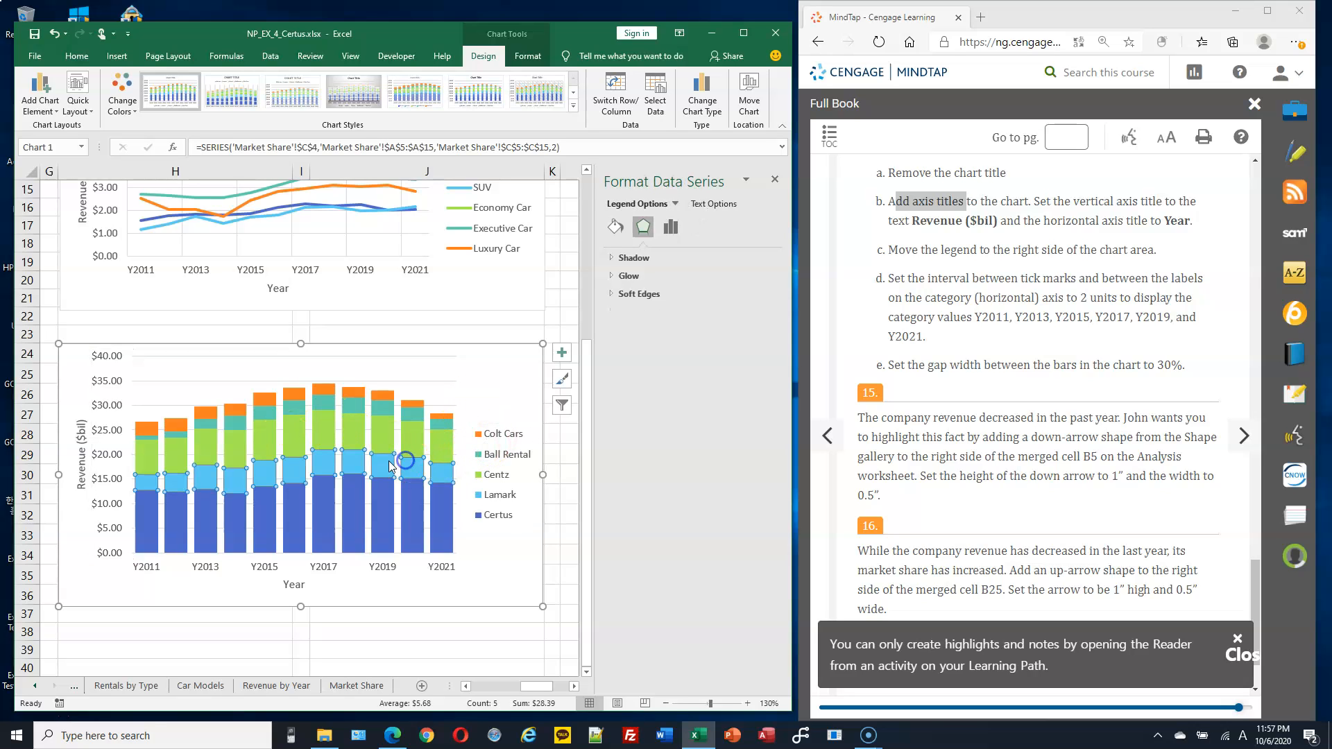
click(354, 517)
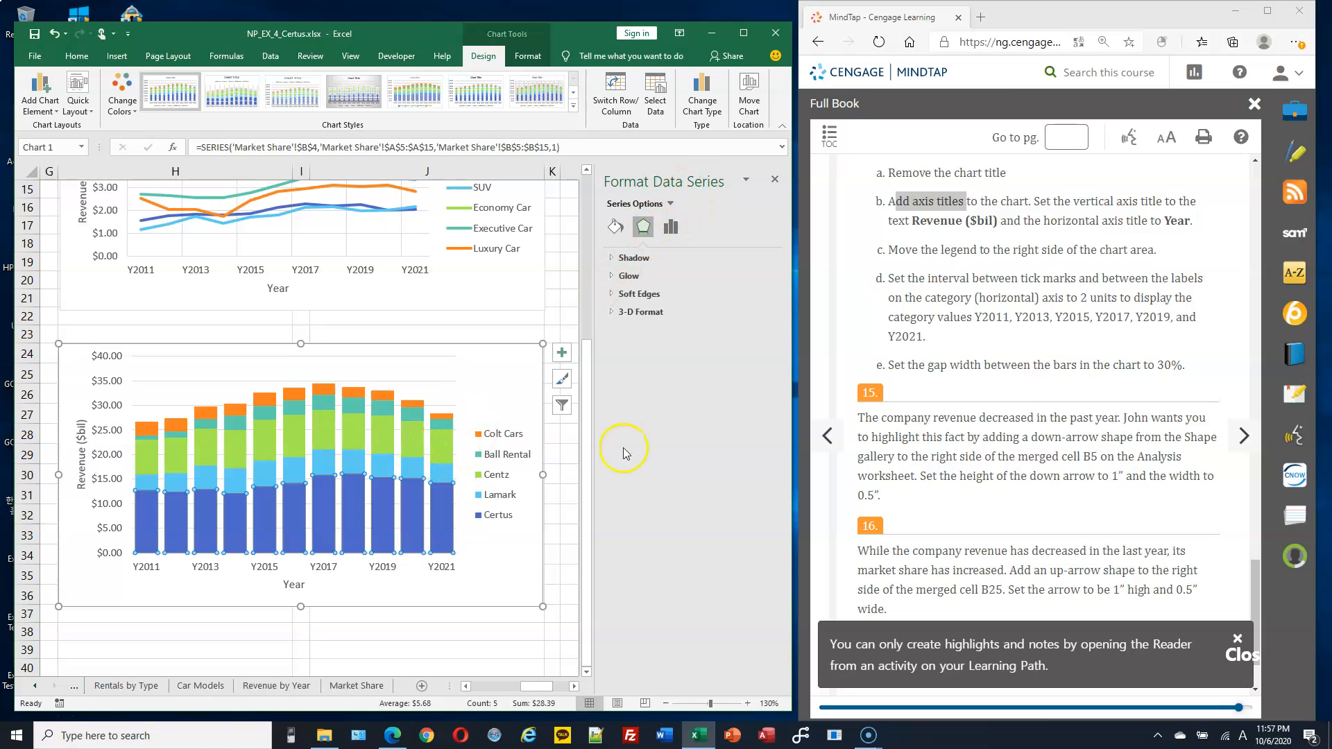
click(671, 229)
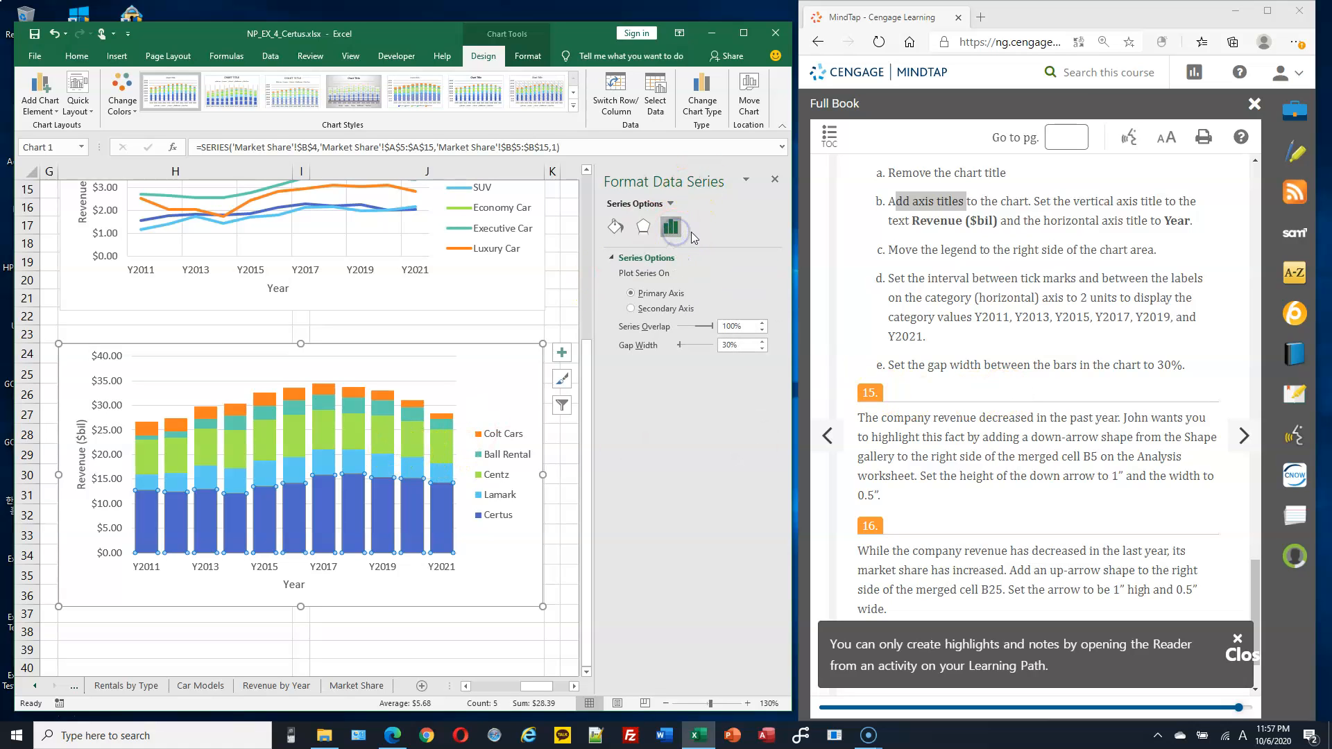
Draw a down-arrow block shape about 1.03" high and 0.39" wide at the right side of merged cell B5 on the Analysis worksheet.
scroll(994, 406, down, 1)
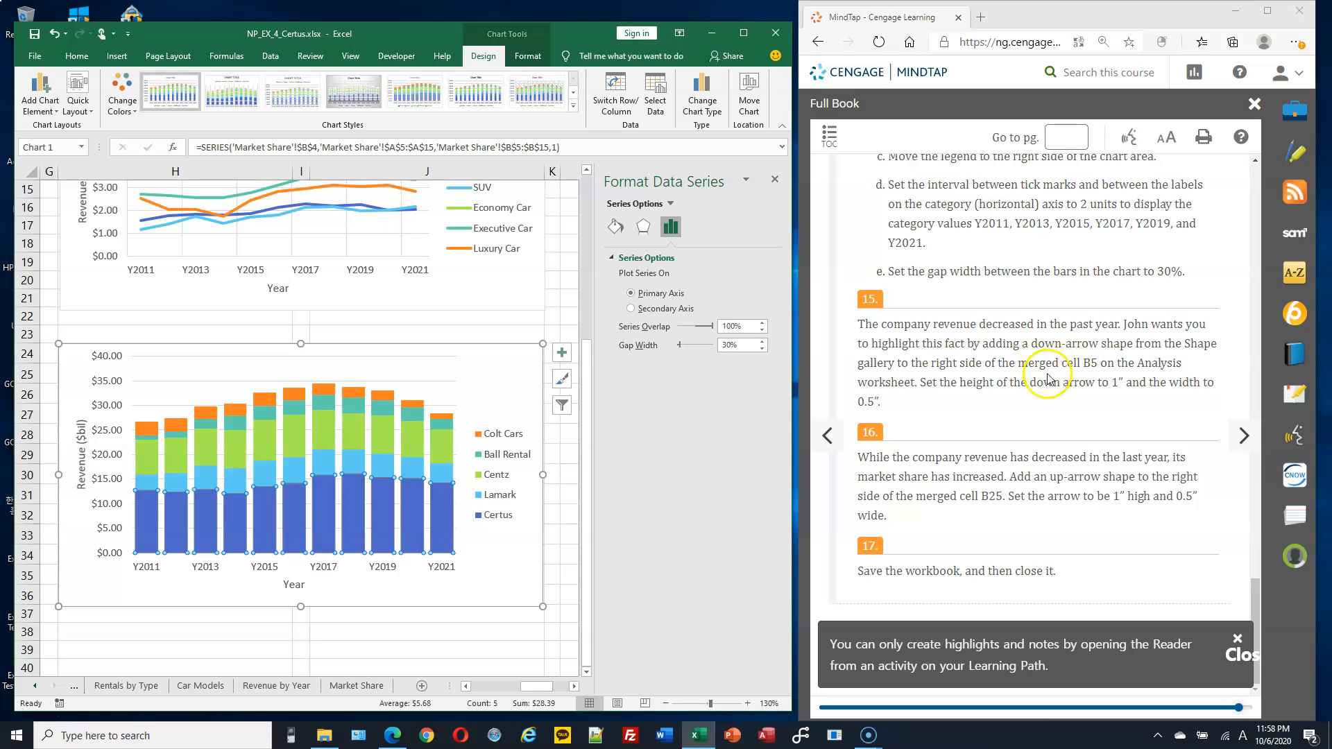
drag(535, 687, 465, 689)
scroll(399, 472, up, 5)
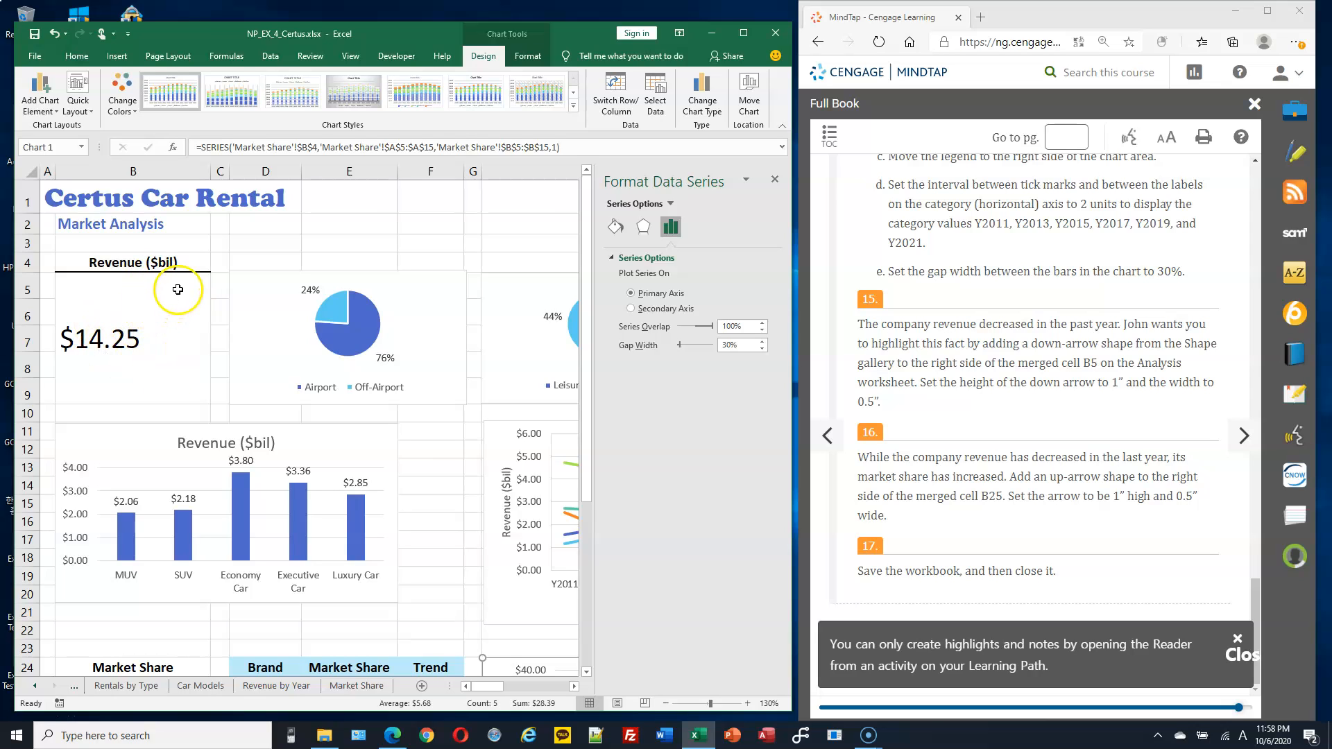
drag(1023, 343, 1103, 343)
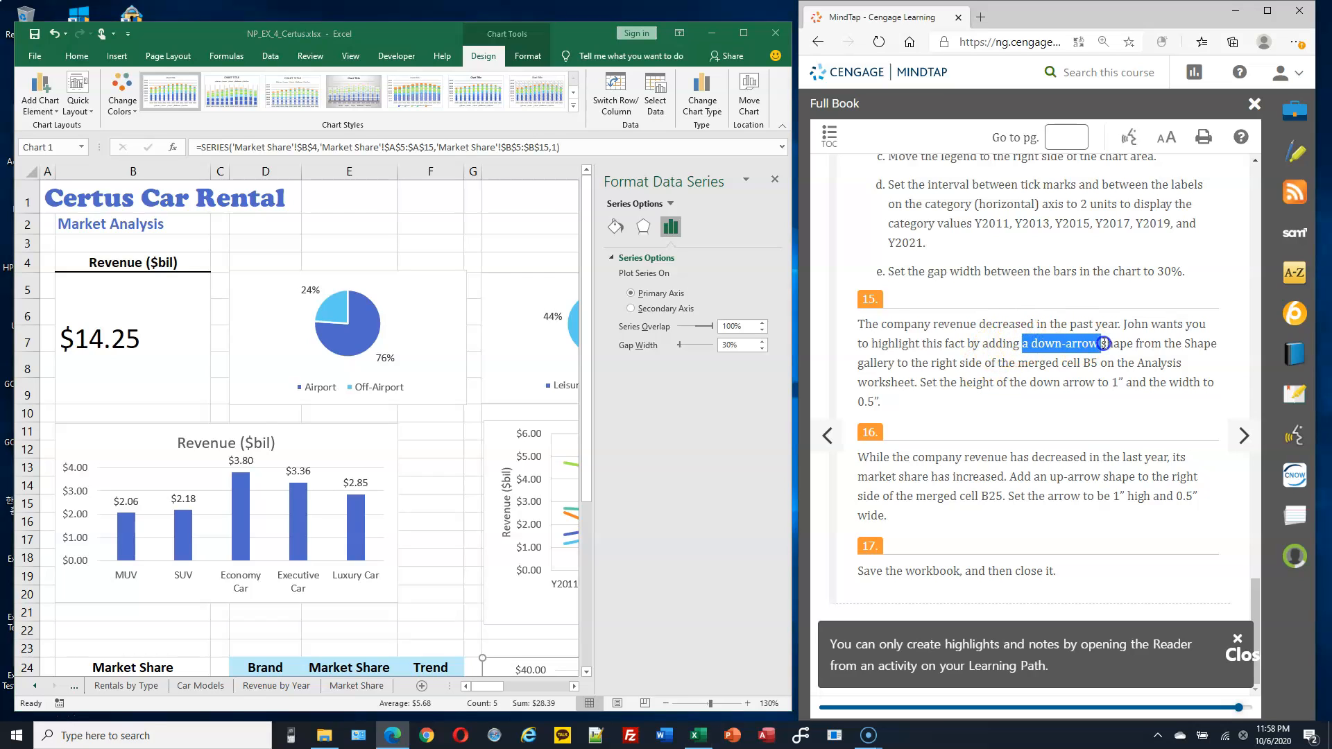
click(157, 314)
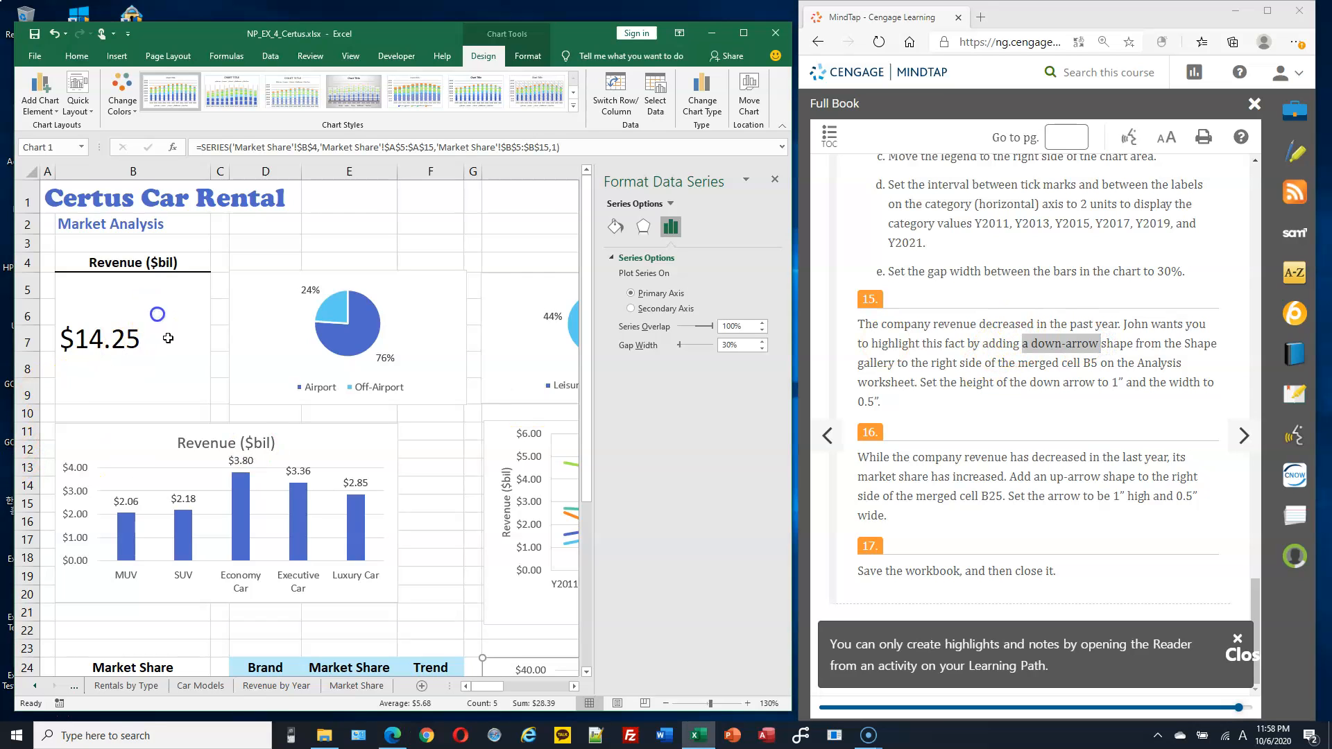
click(116, 56)
click(186, 116)
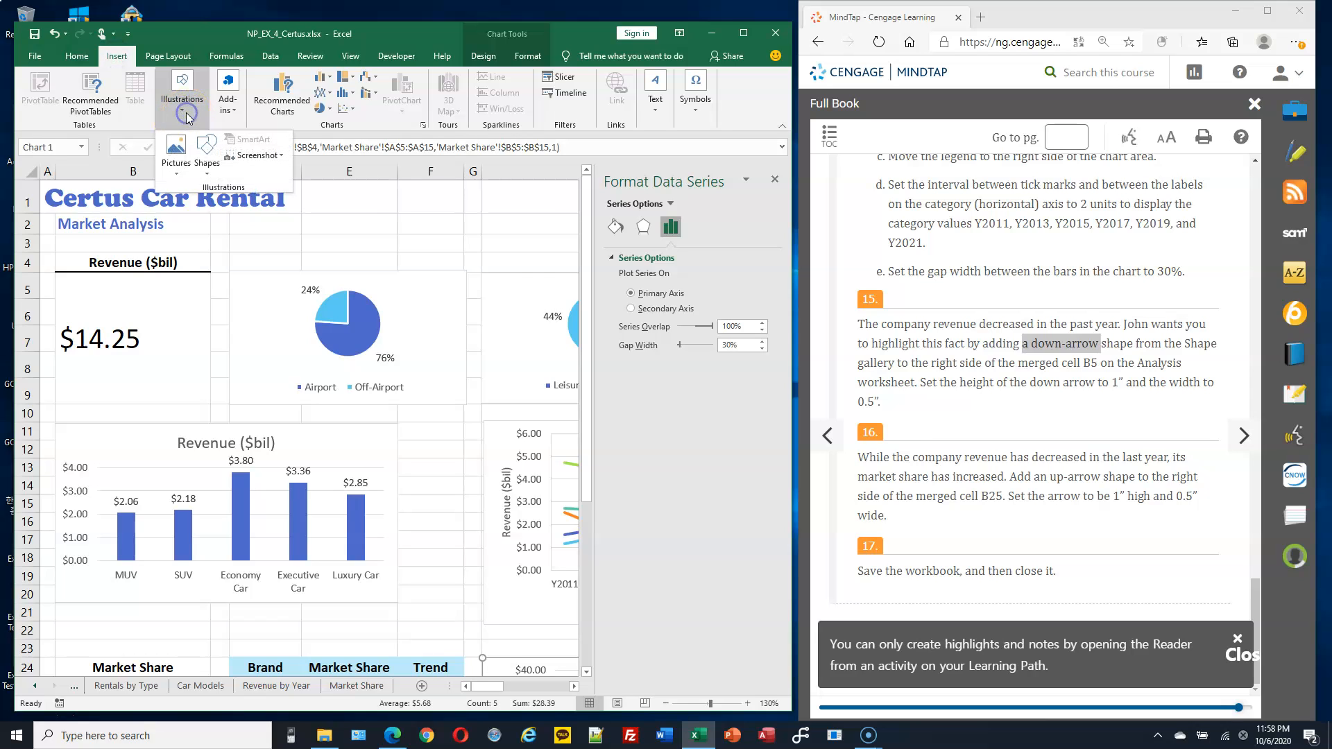
click(210, 170)
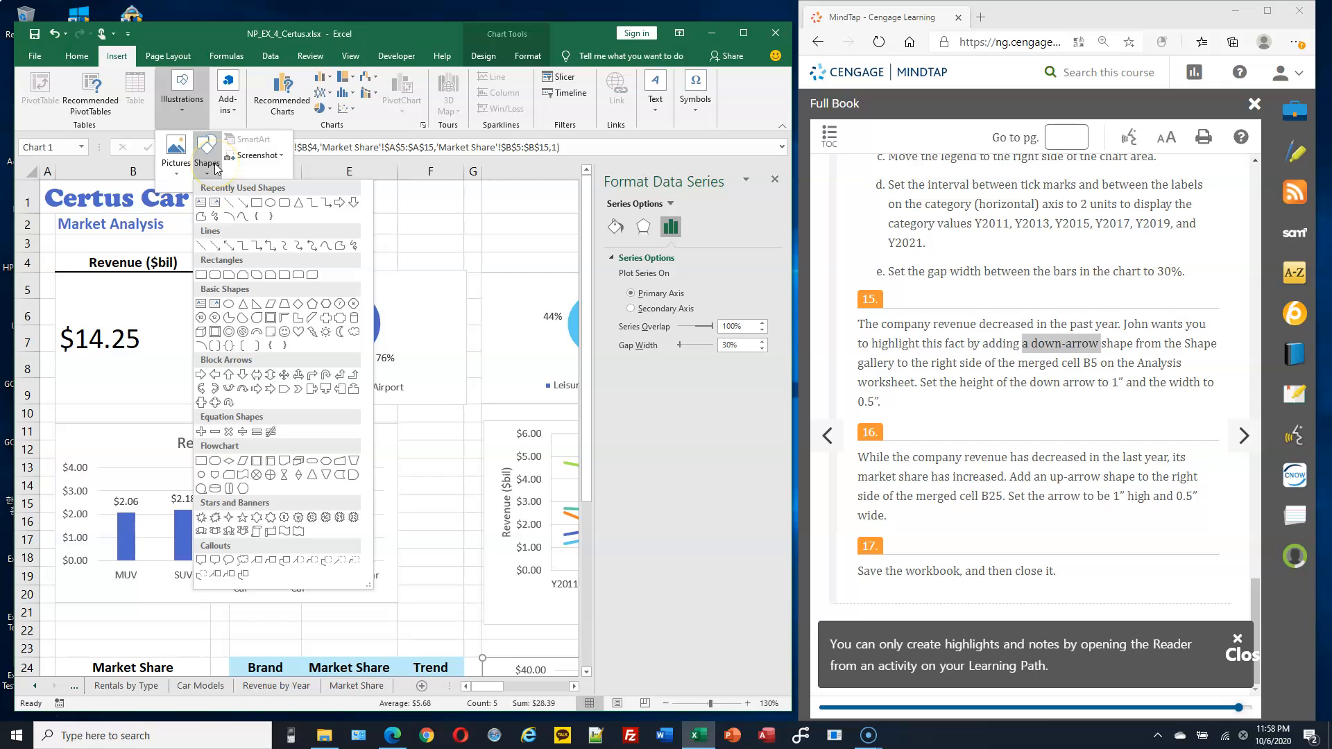
click(243, 376)
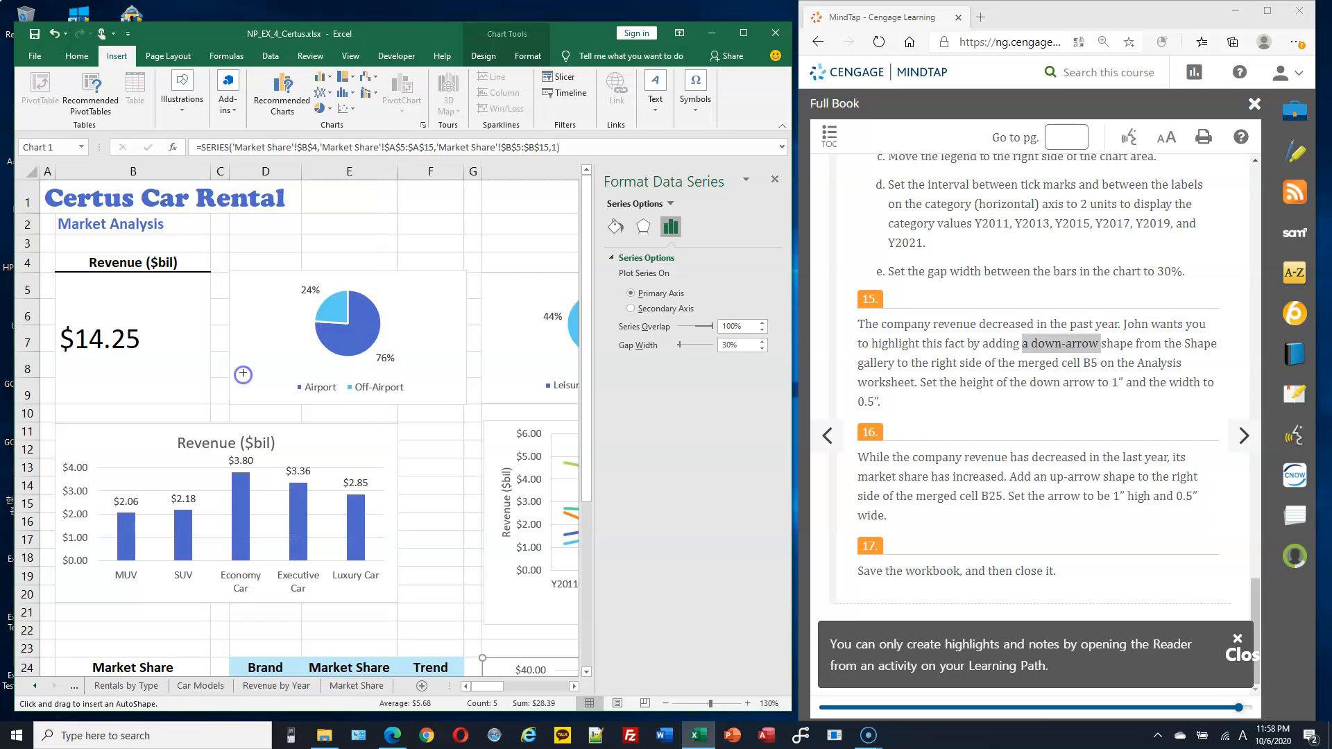
drag(161, 284, 185, 363)
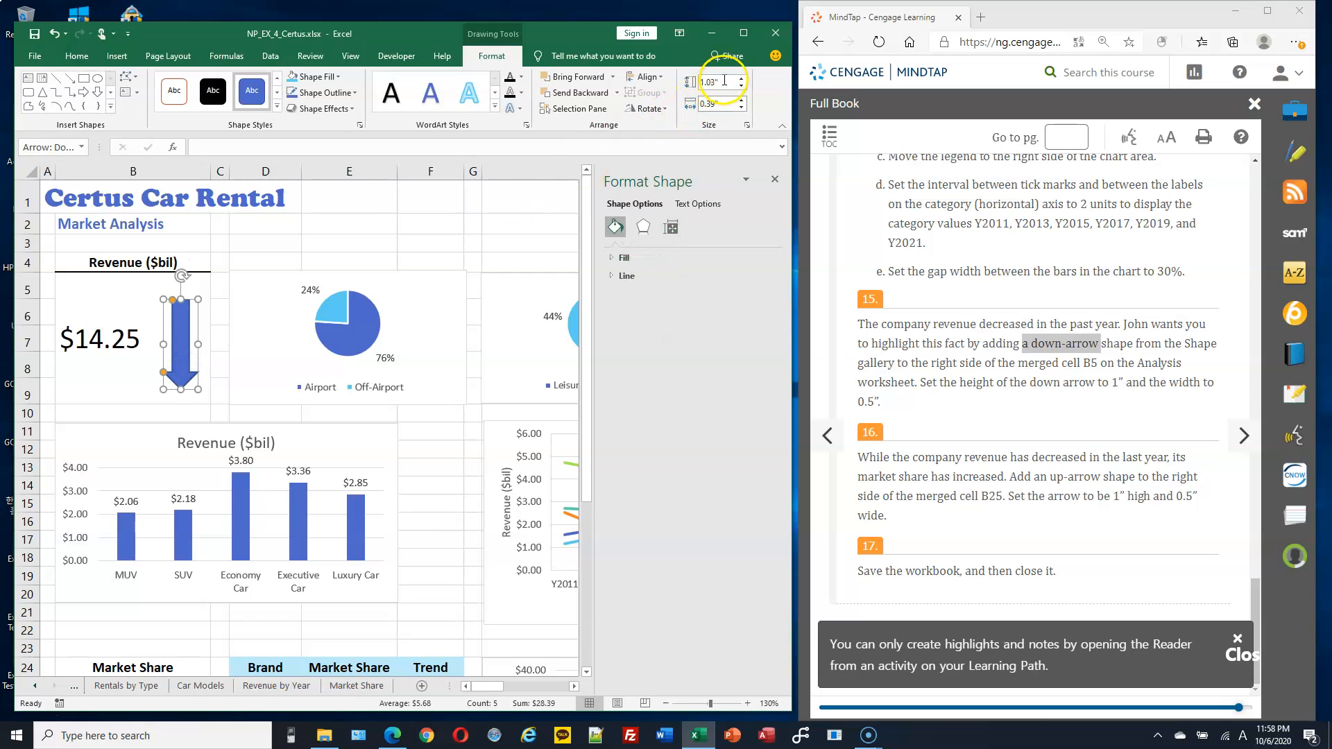
Set the down arrow's height to 1" and width to 0.5", and nudge it slightly up and left within merged cell B5.
text(1)
click(706, 102)
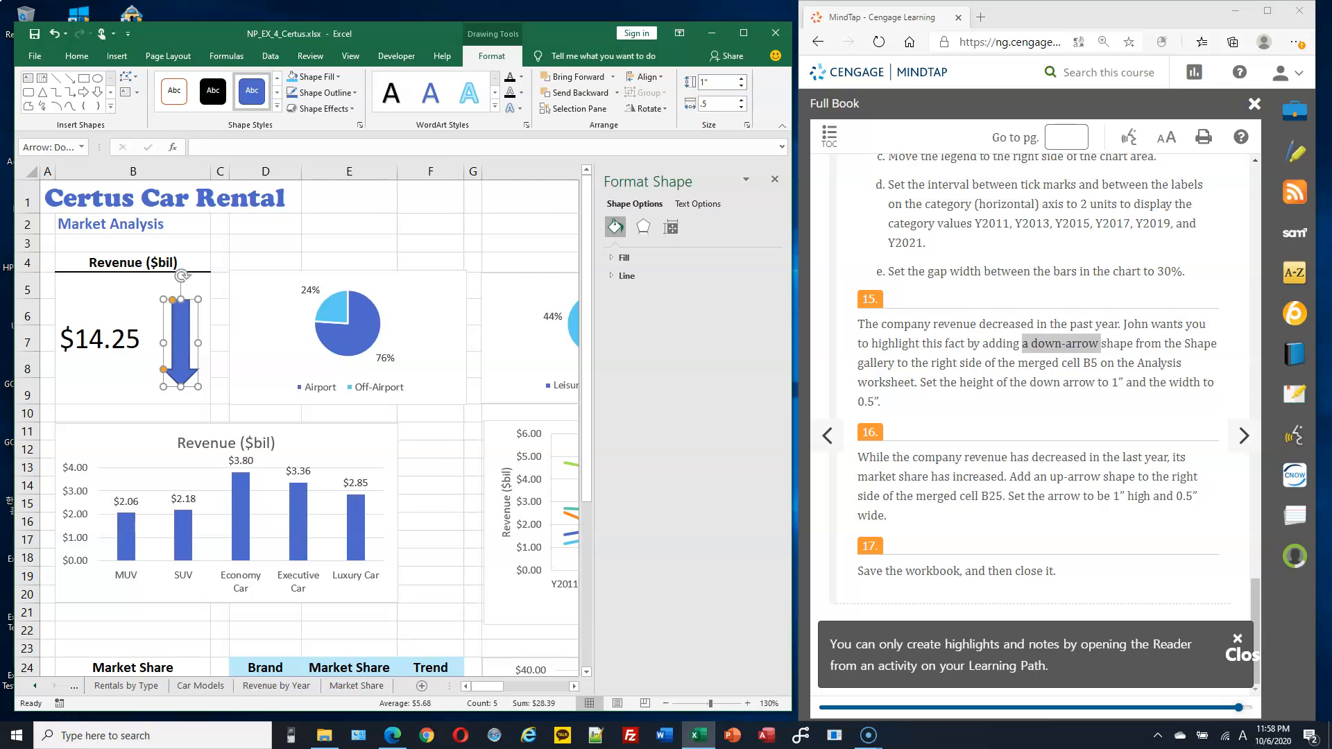
text(.5)
key(Return)
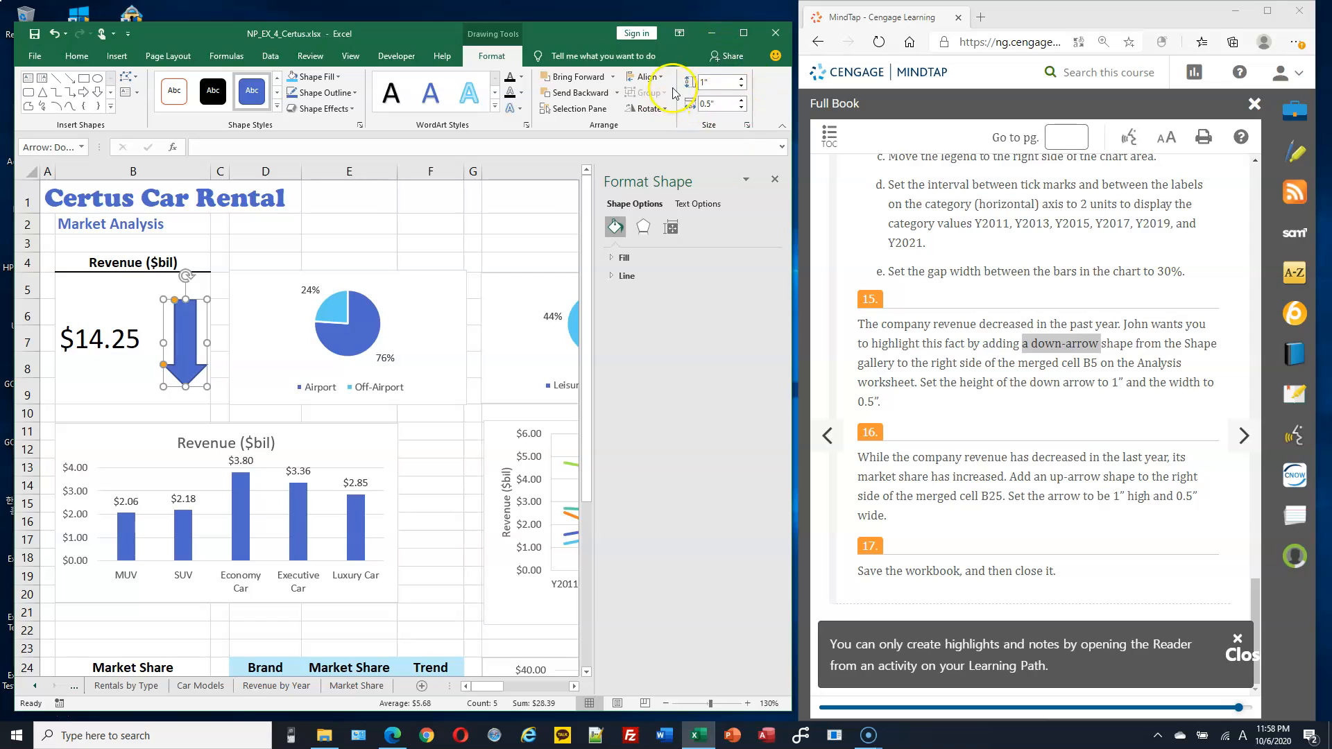
click(703, 103)
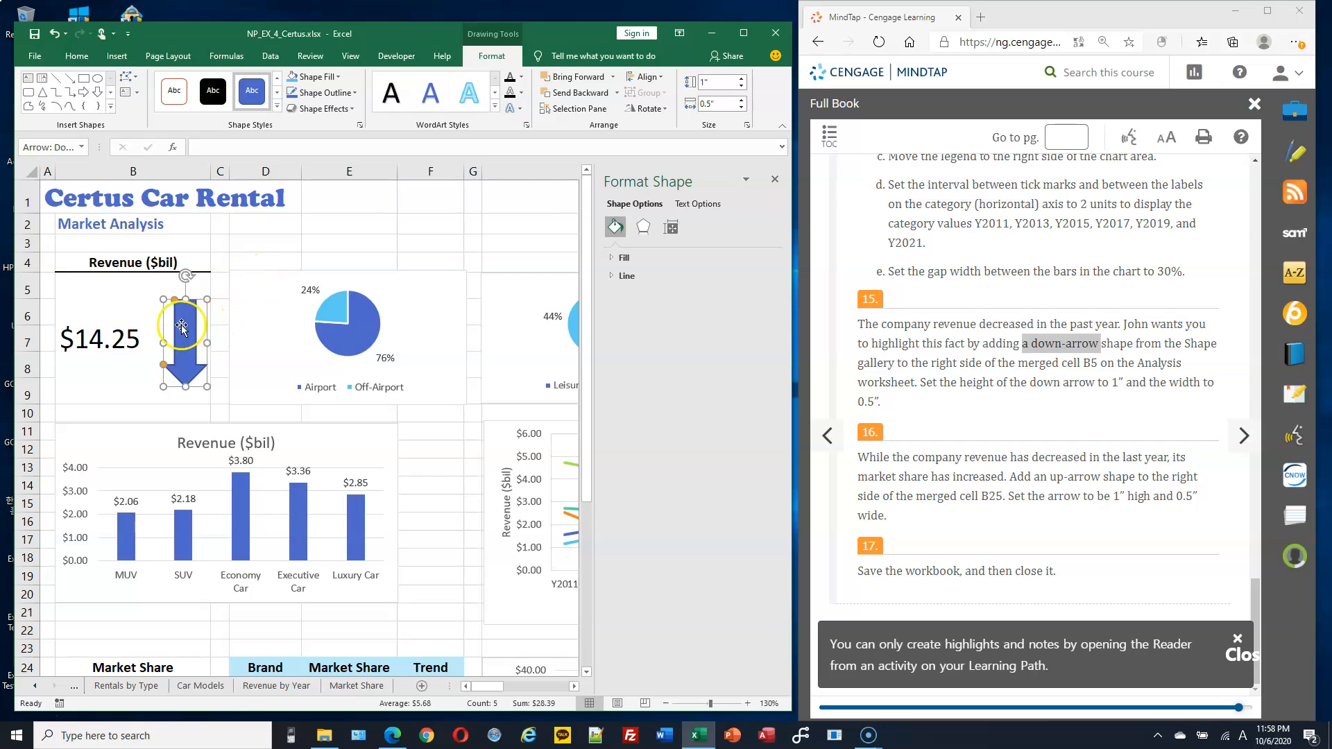
drag(180, 324, 177, 321)
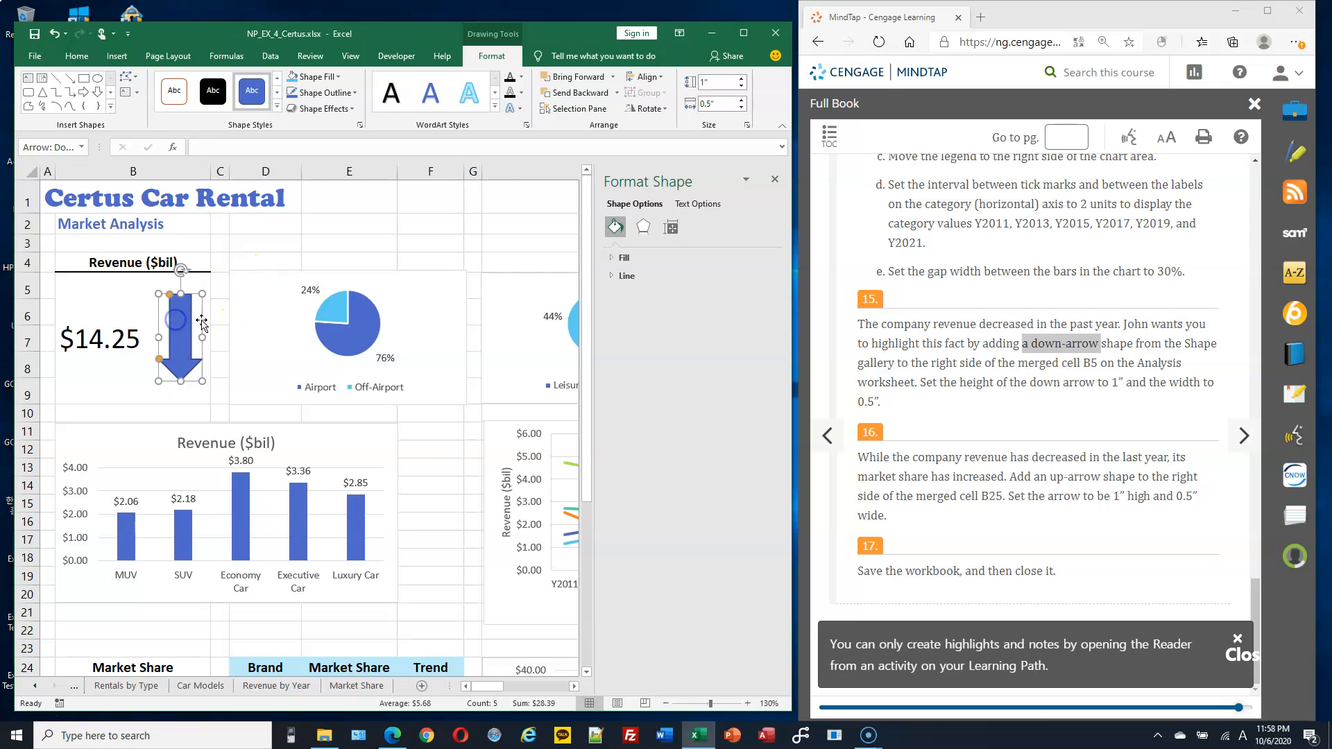
Draw an up-arrow block shape about 0.95" high and 0.39" wide at the right side of merged cell B25.
scroll(272, 326, down, 3)
scroll(272, 326, down, 1)
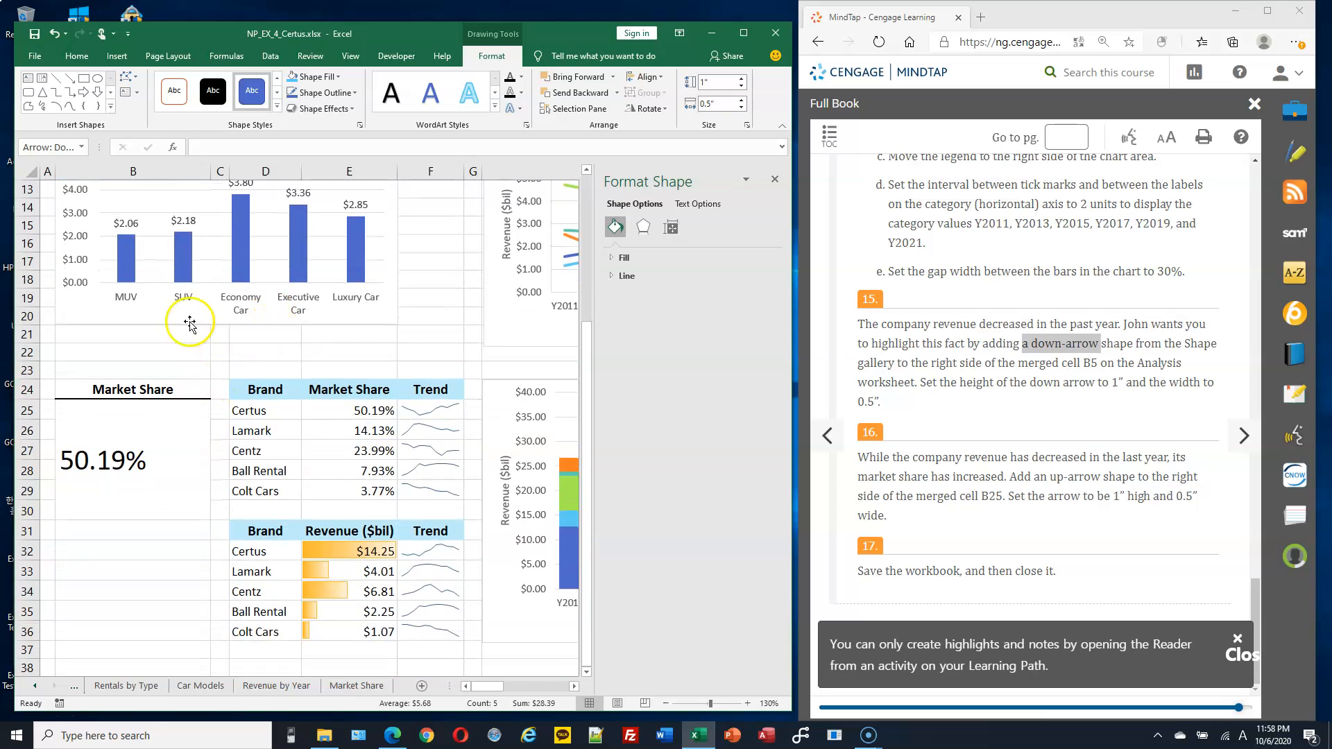
click(162, 420)
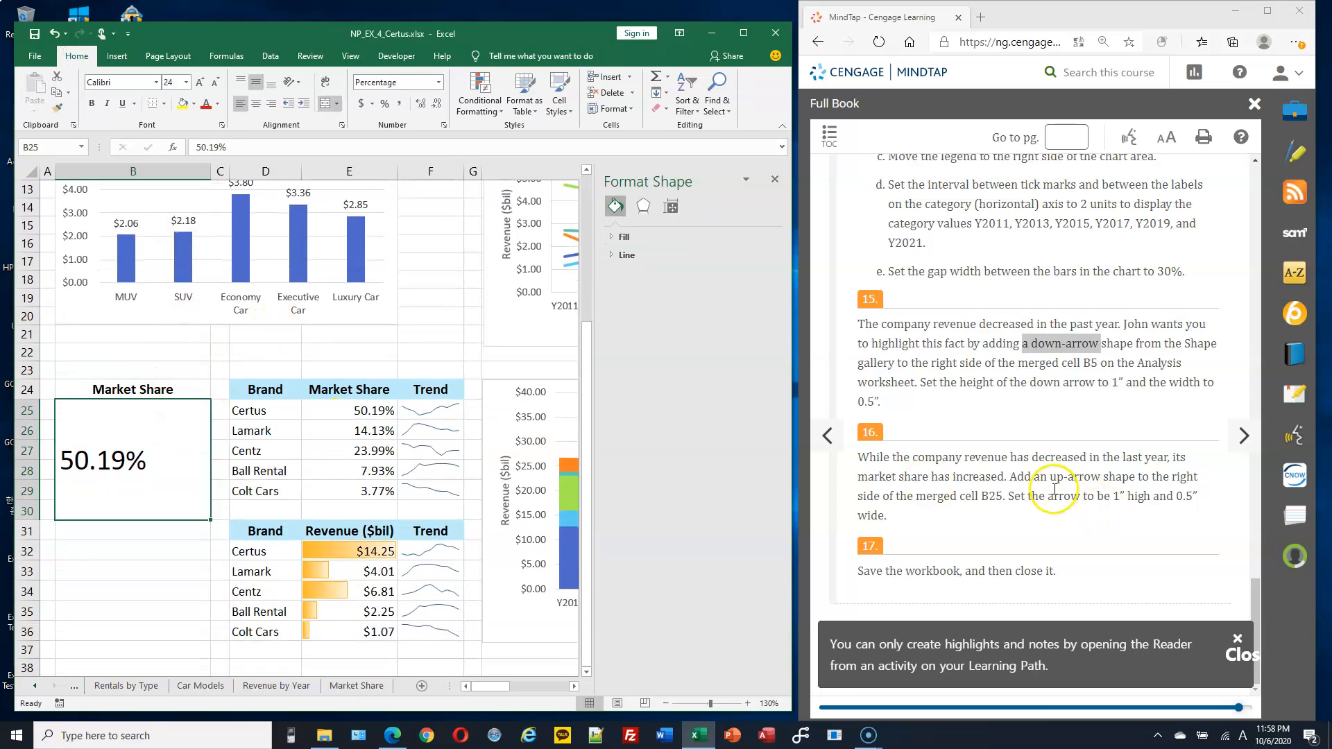
double_click(1084, 363)
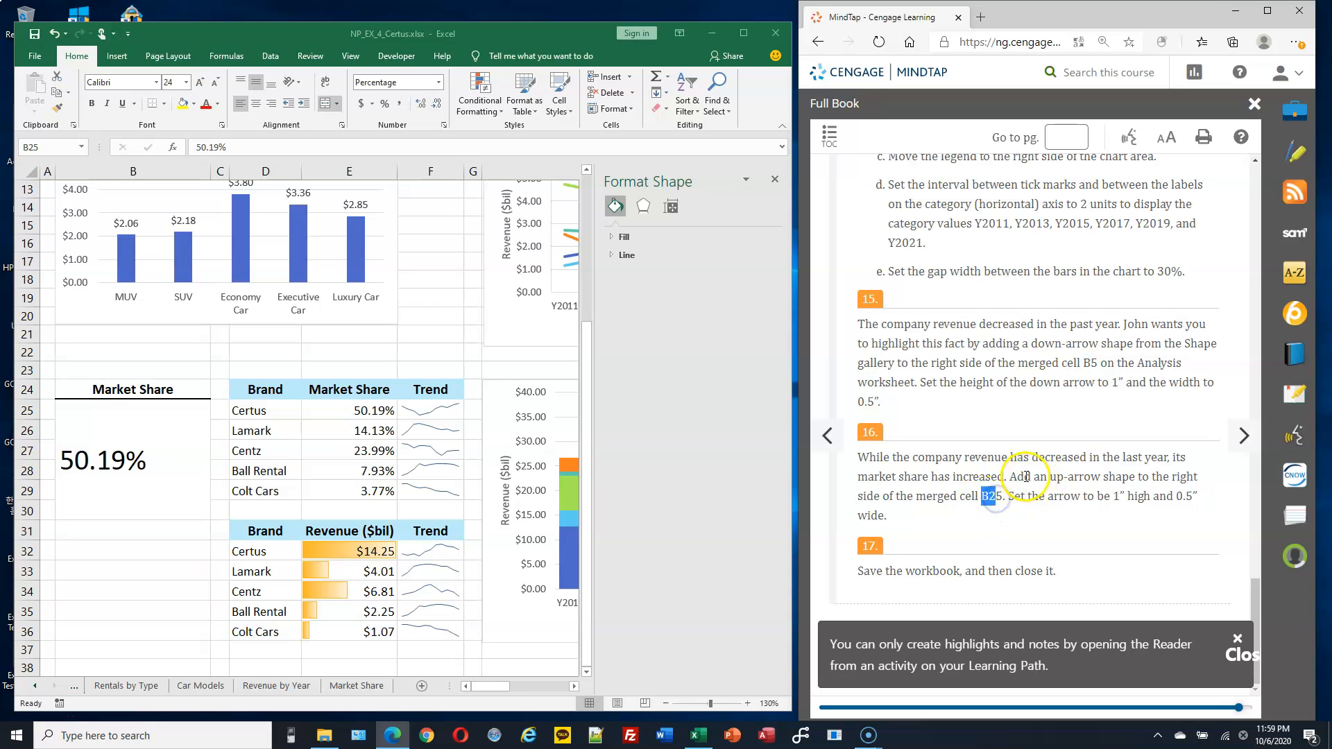
drag(1049, 476, 1128, 475)
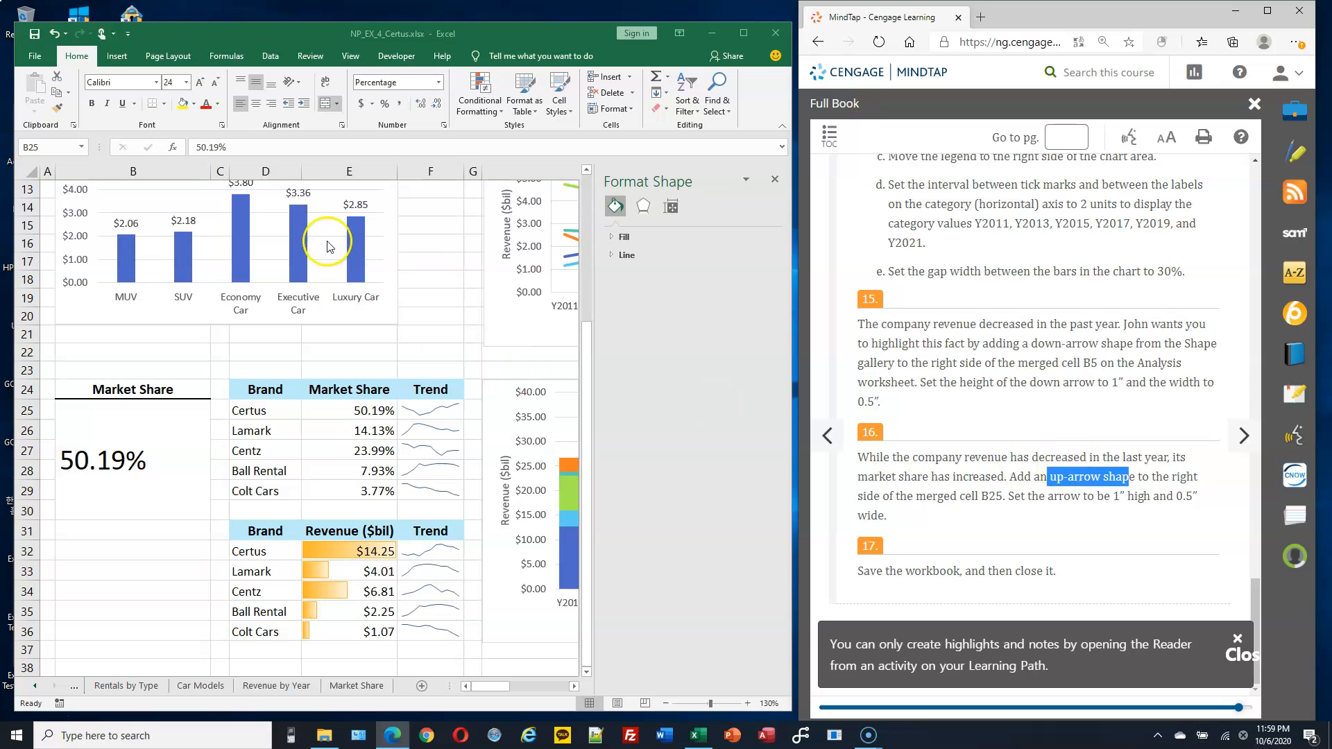
click(120, 59)
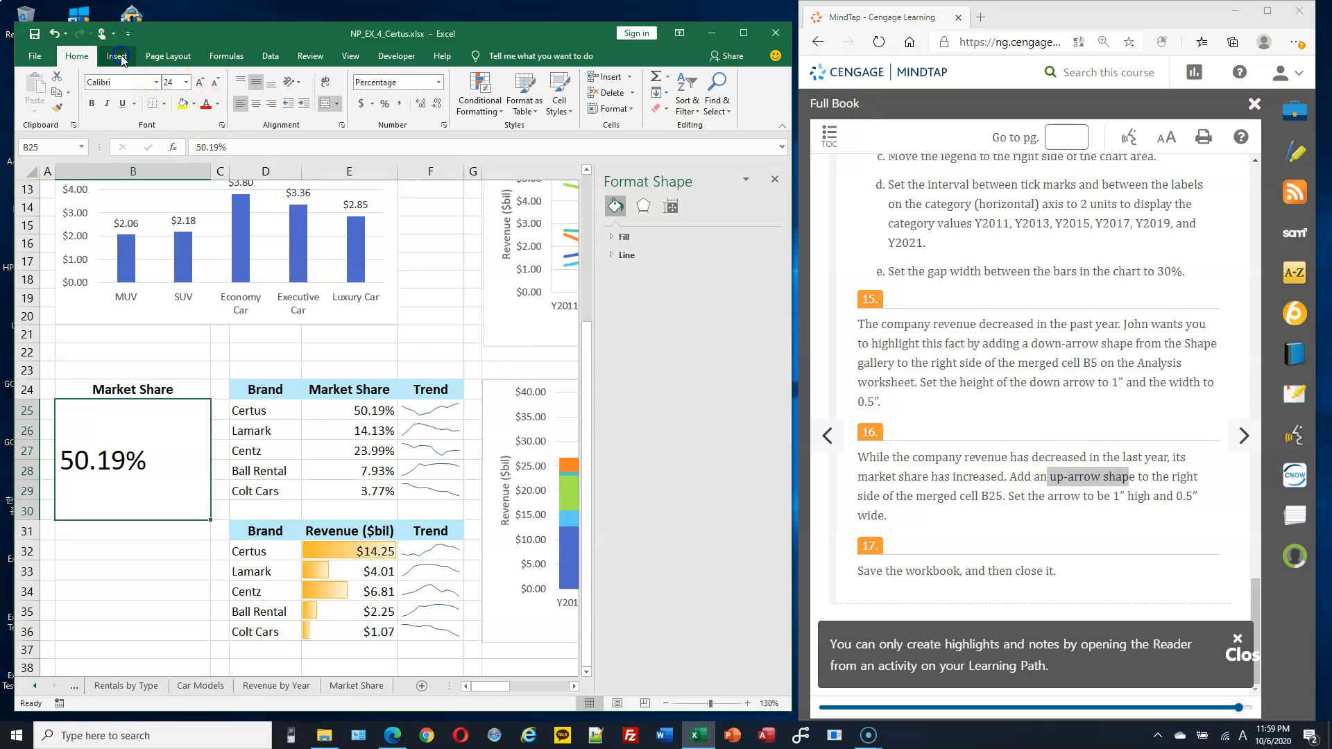
click(120, 58)
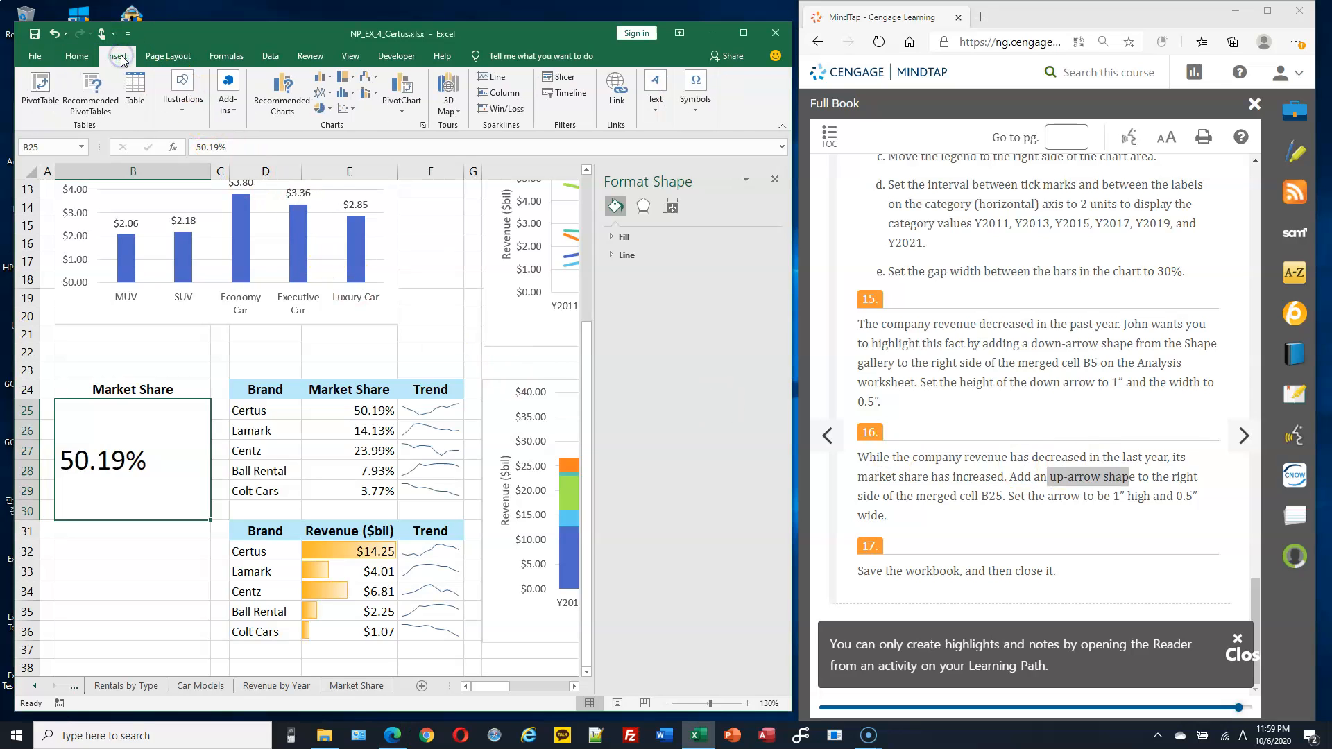
click(192, 120)
click(208, 158)
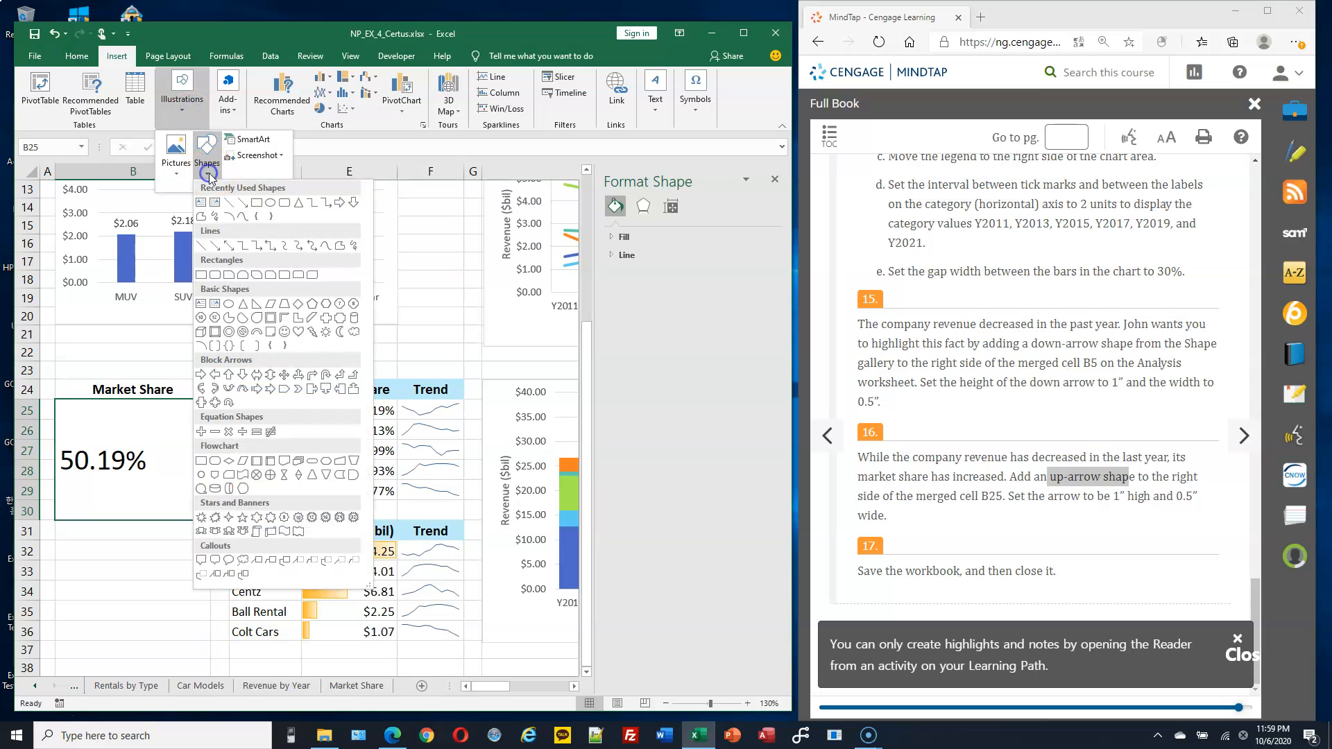
click(228, 380)
drag(165, 415, 198, 498)
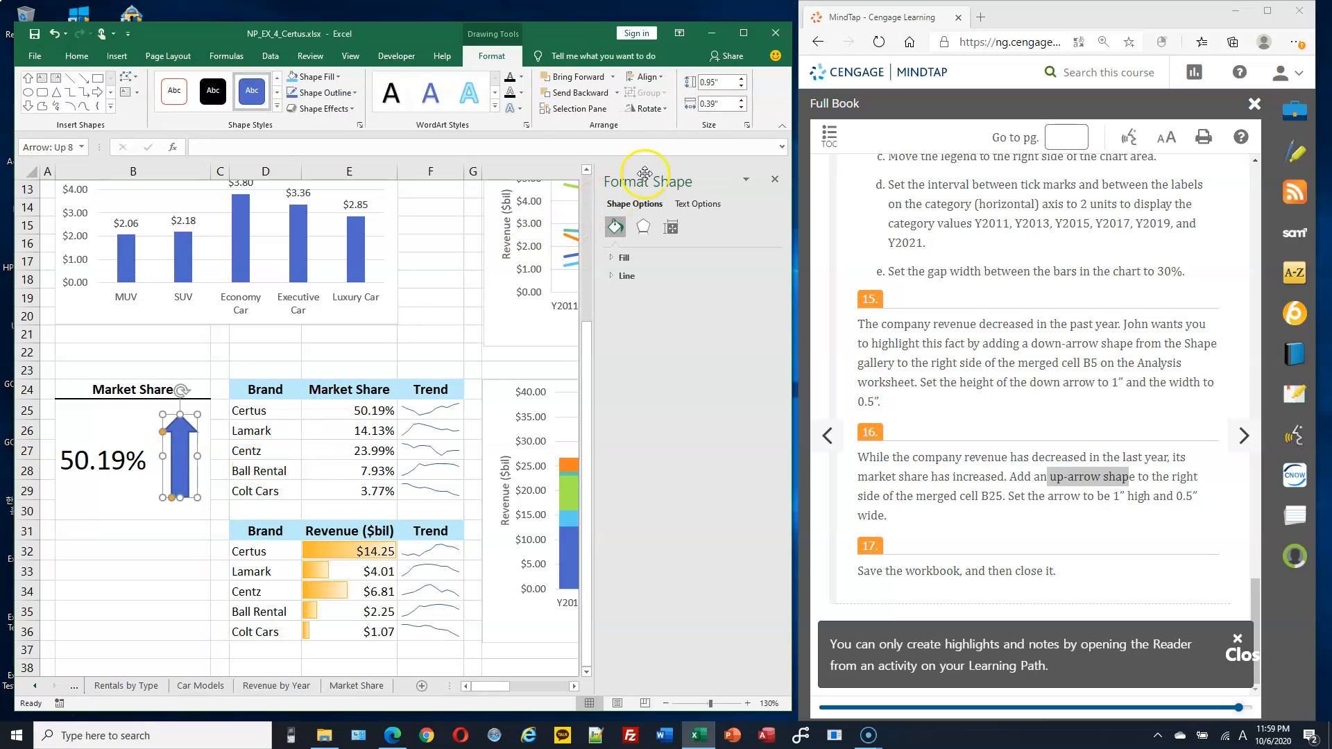
Set the up arrow's height to 1" and width to 0.5", and nudge it slightly left within merged cell B25.
drag(725, 84, 697, 85)
text(1)
click(694, 107)
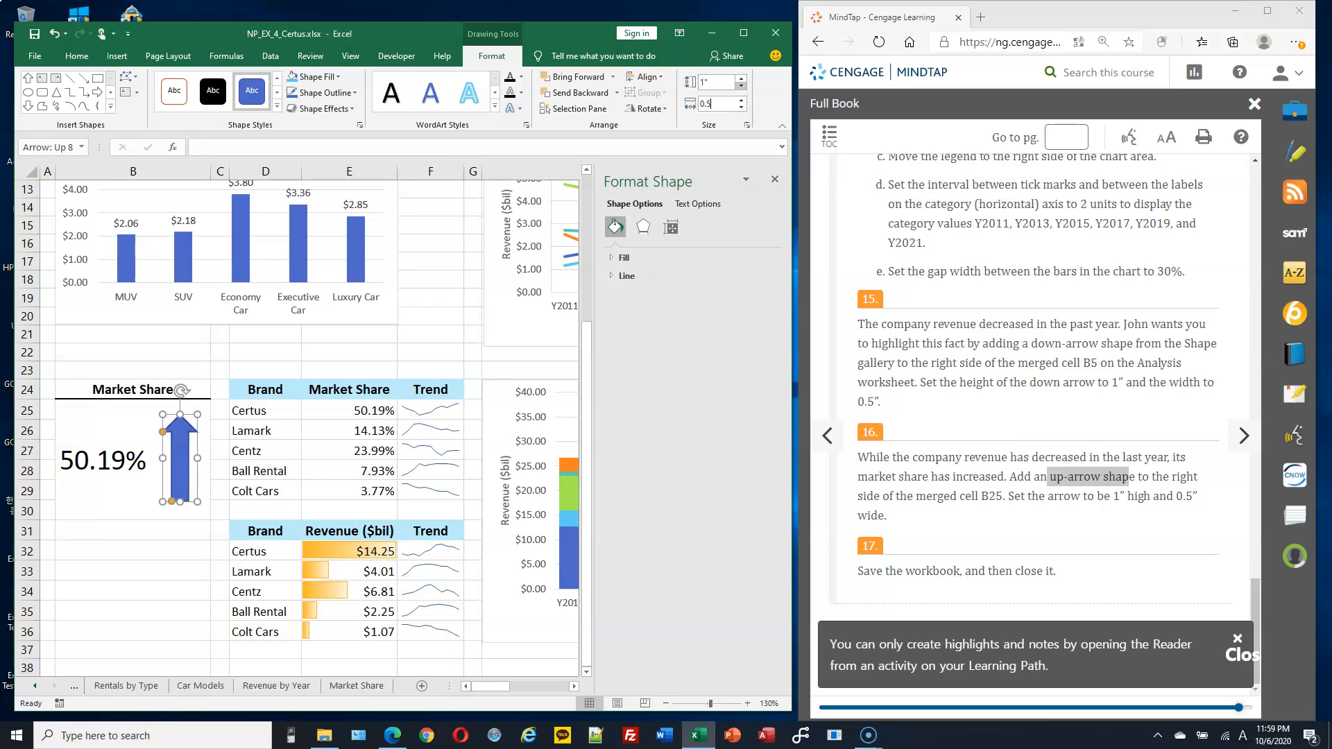
text(0.5)
key(Return)
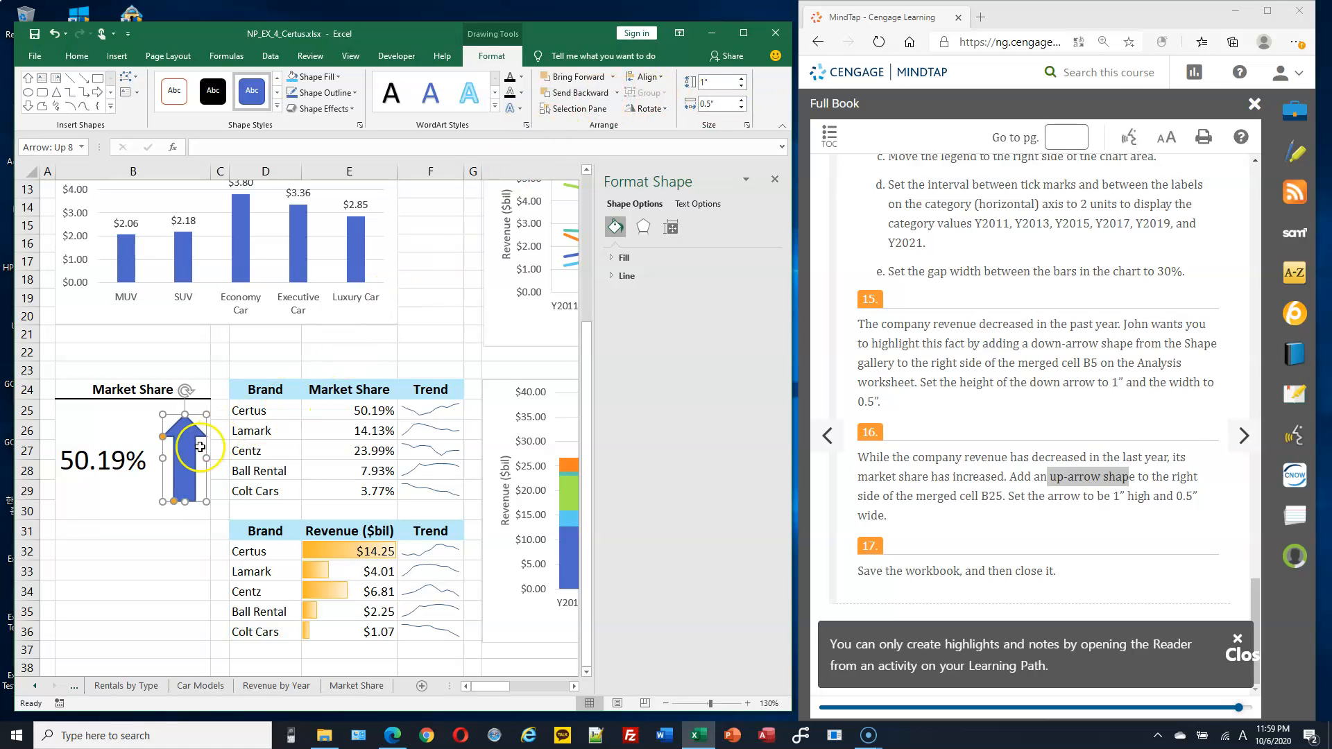
drag(185, 458, 184, 458)
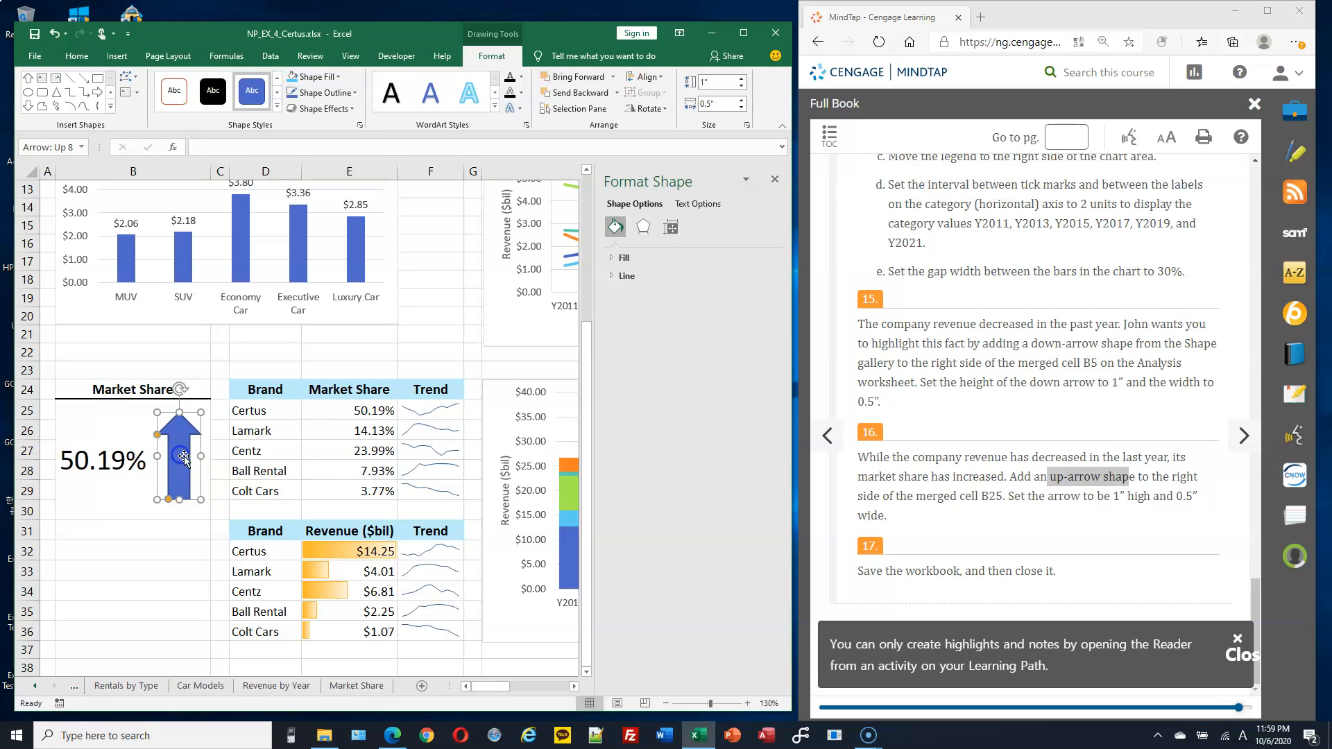
click(1101, 496)
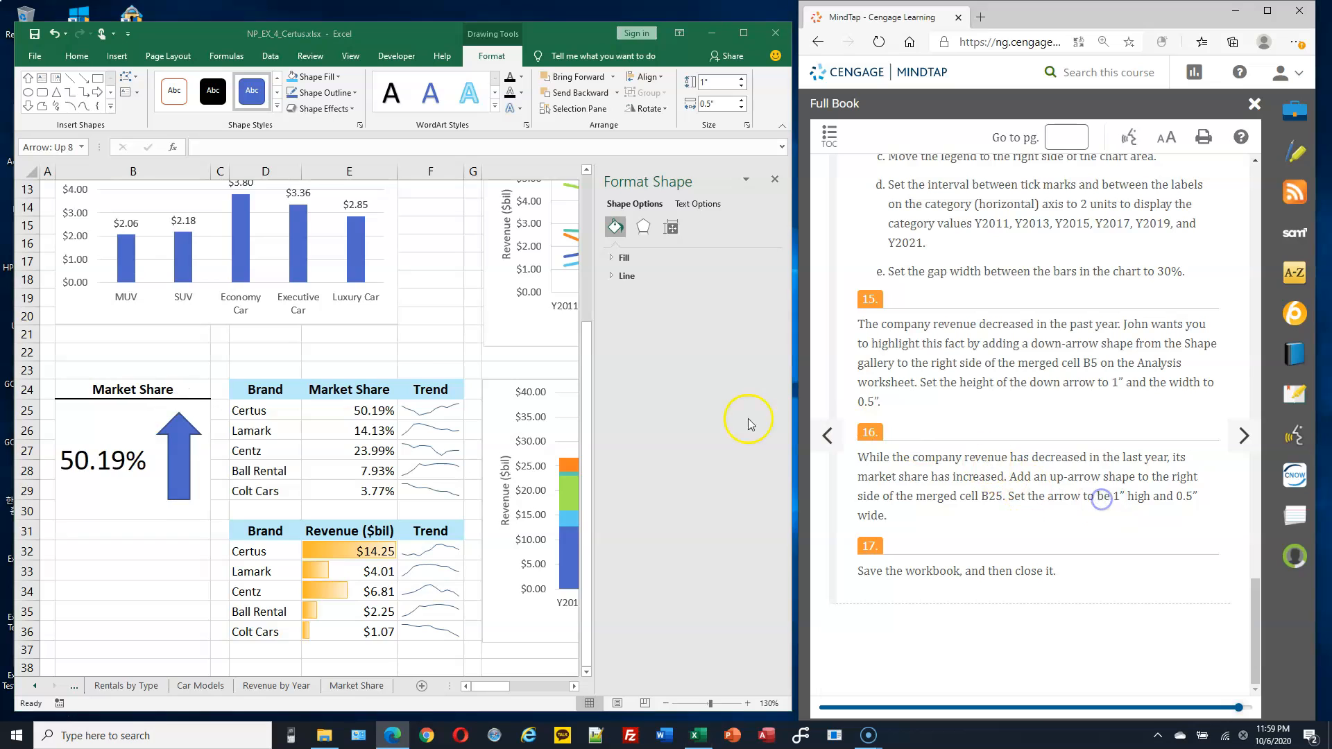
Close the Format Shape pane and zoom the Analysis worksheet out to 70%, bringing its sheet tab into view.
click(775, 180)
click(775, 180)
ctrl+scroll(494, 269, down, 4)
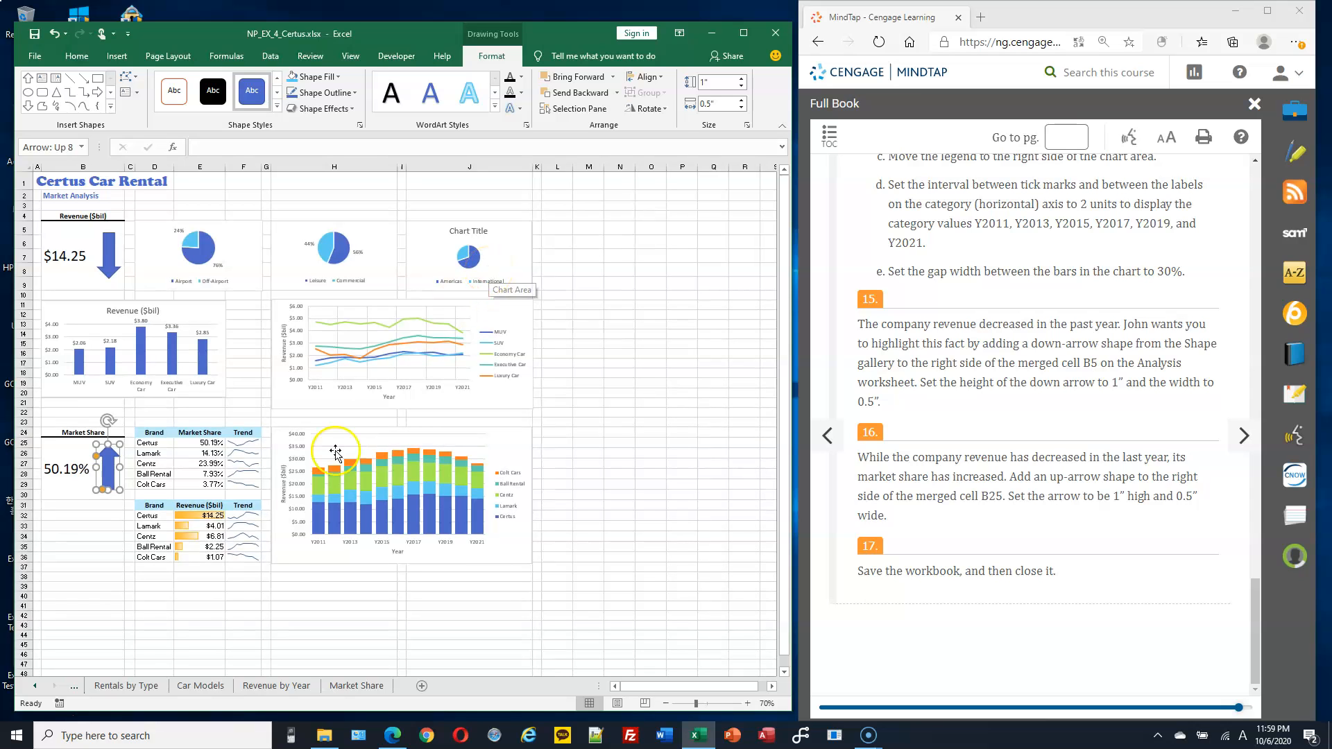
click(35, 686)
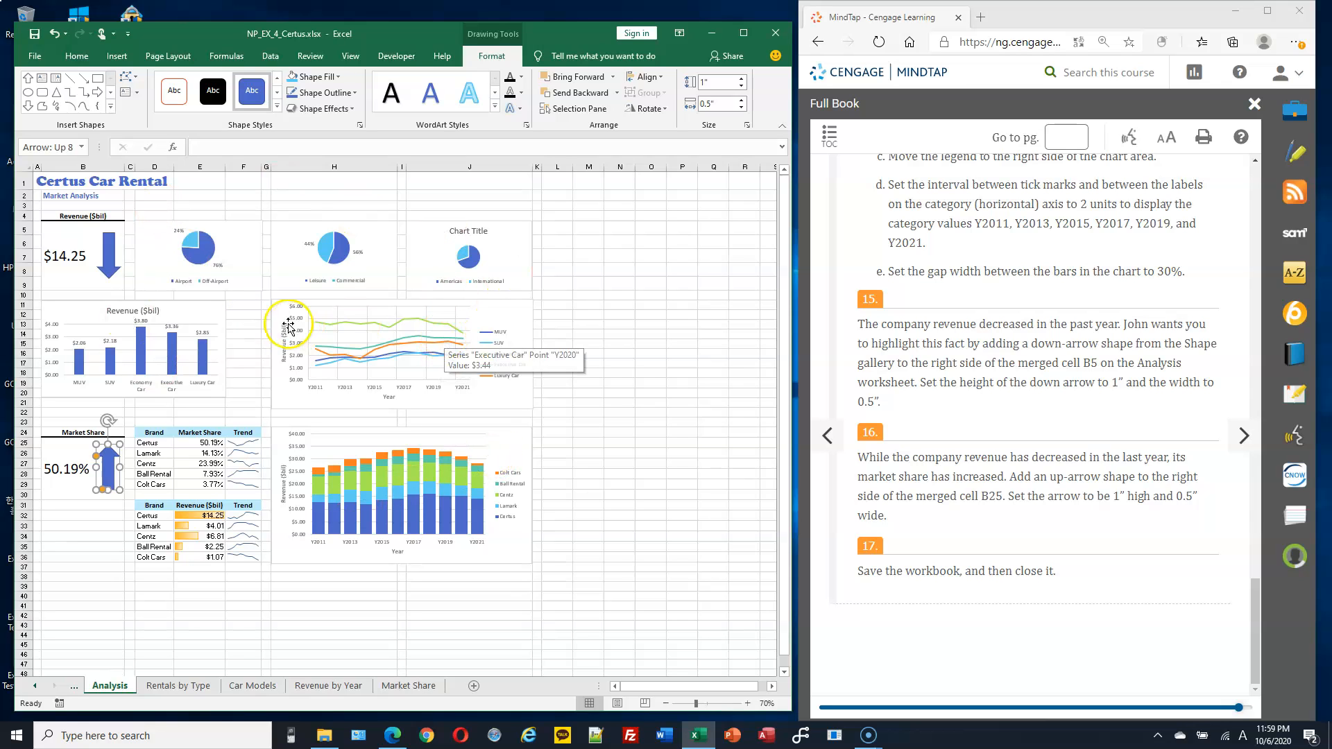
Enlarge the Revenue ($bil) column chart so its lower-right corner reaches the end of cell F21, and deselect it.
click(224, 376)
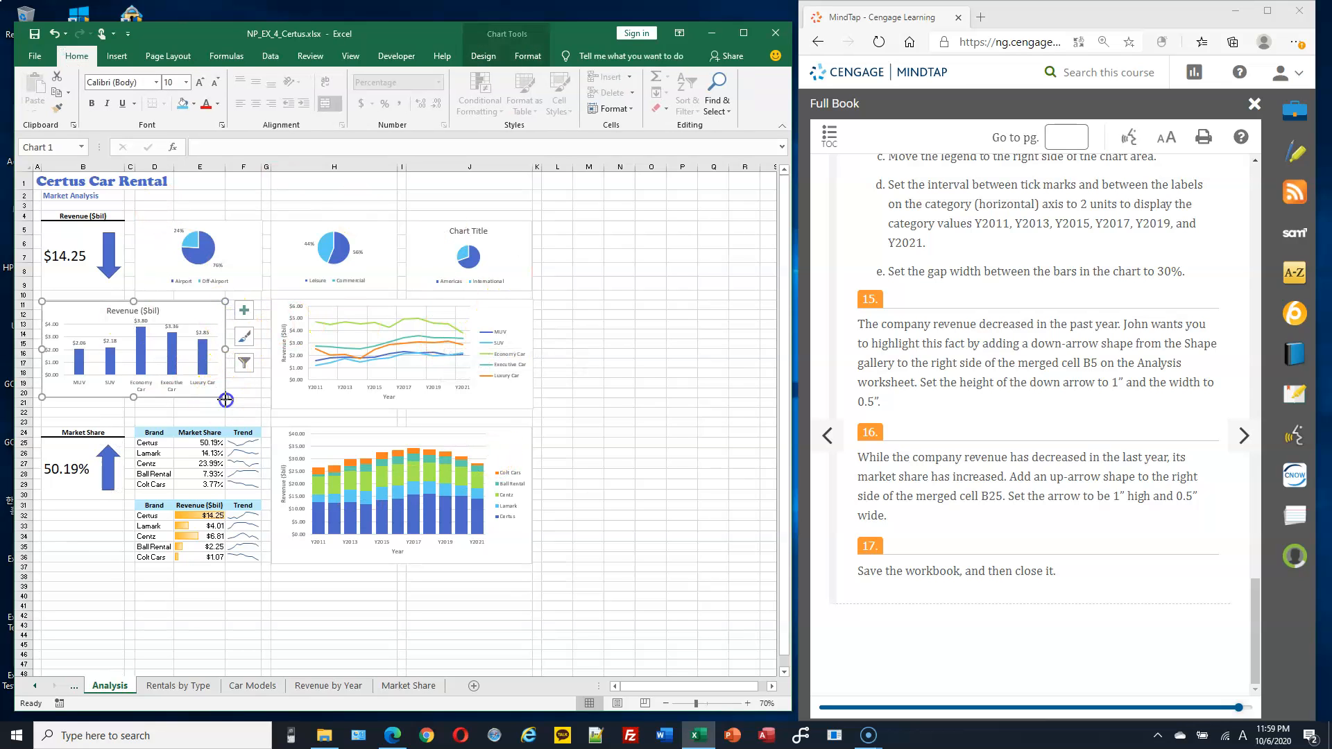
drag(226, 400, 226, 407)
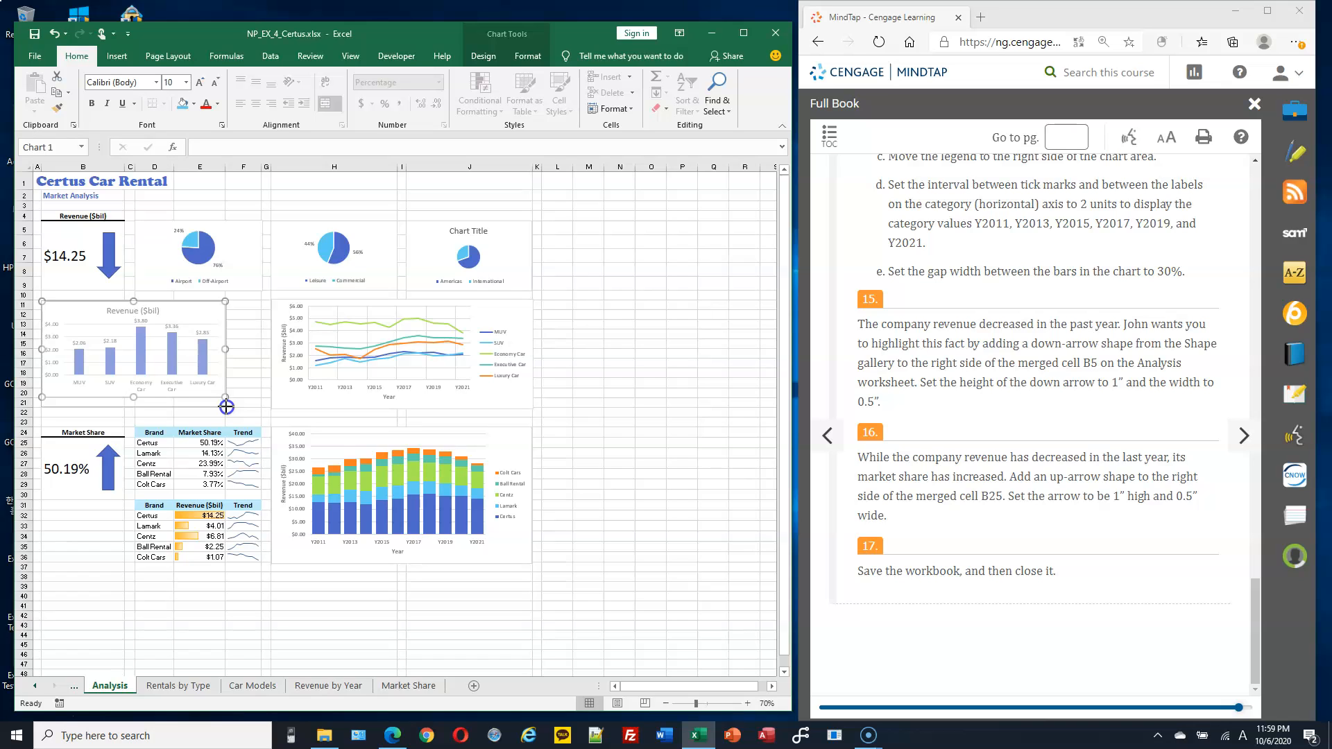
drag(225, 407, 226, 408)
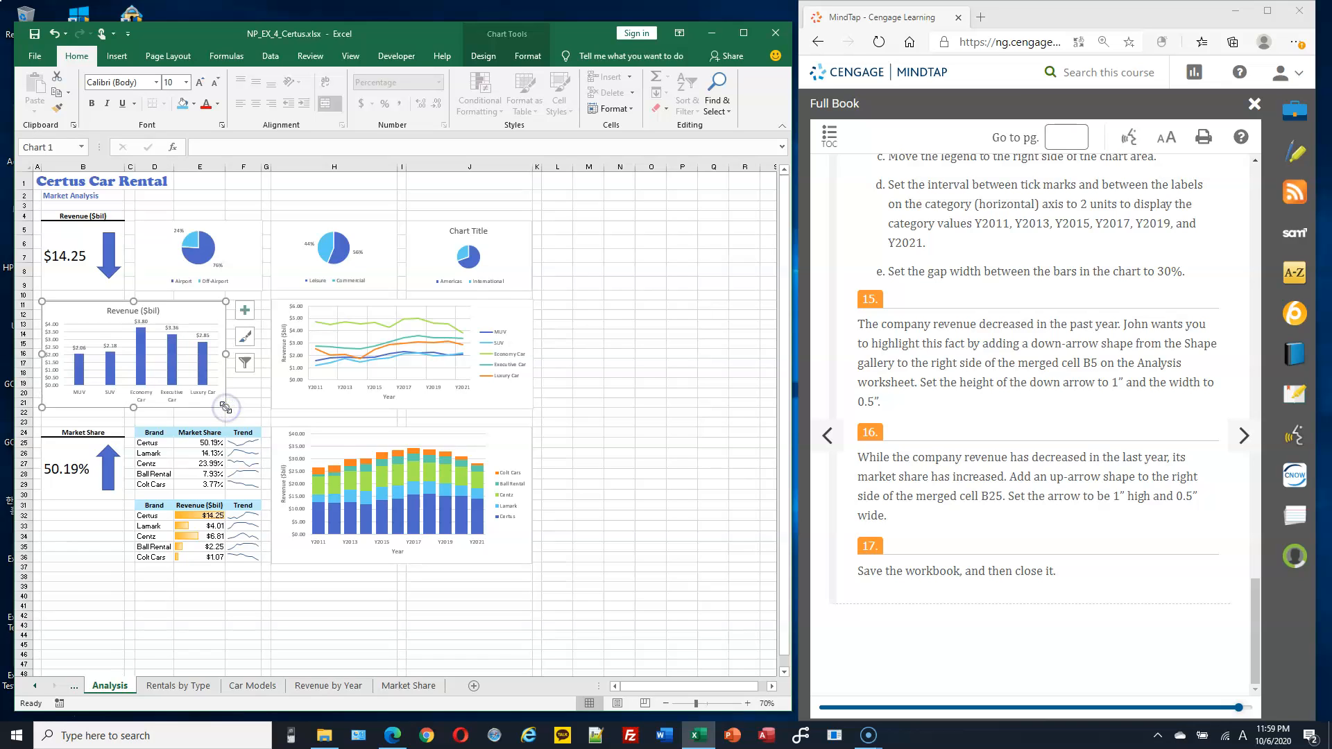
drag(226, 408, 261, 410)
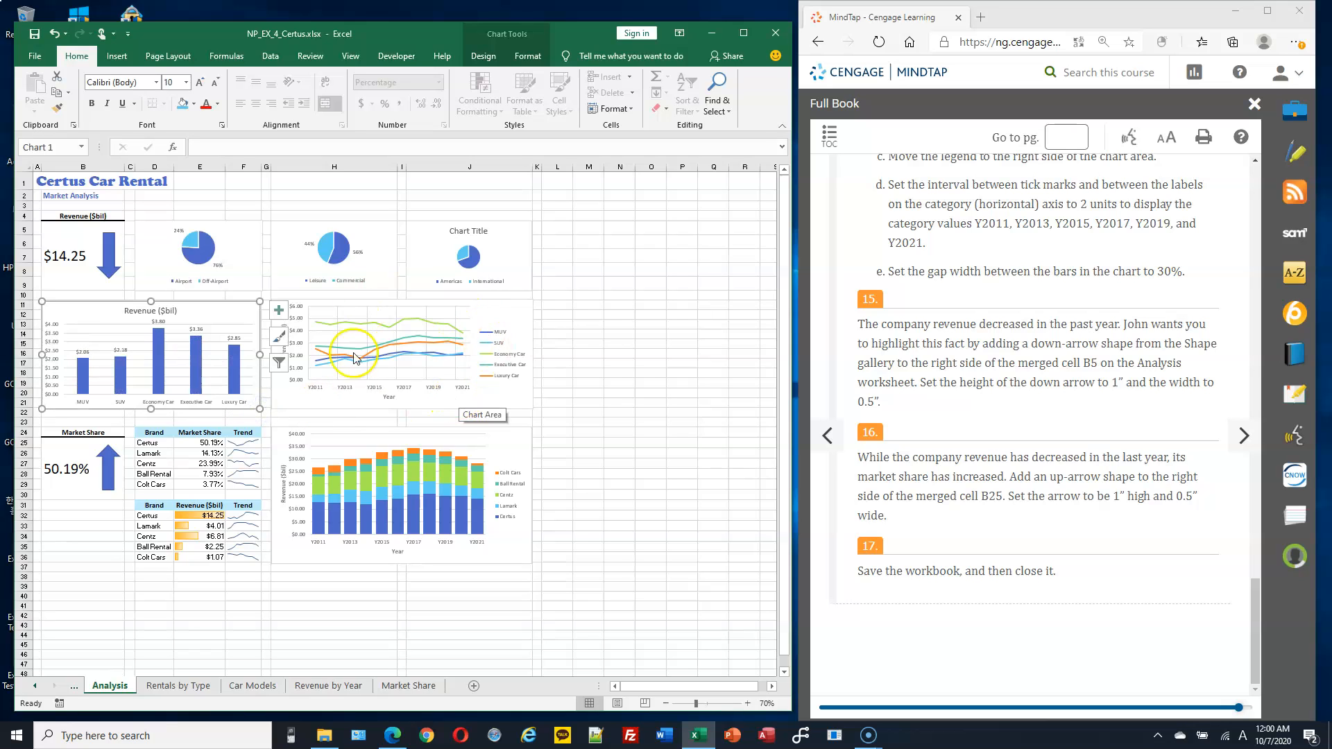
click(595, 324)
click(371, 185)
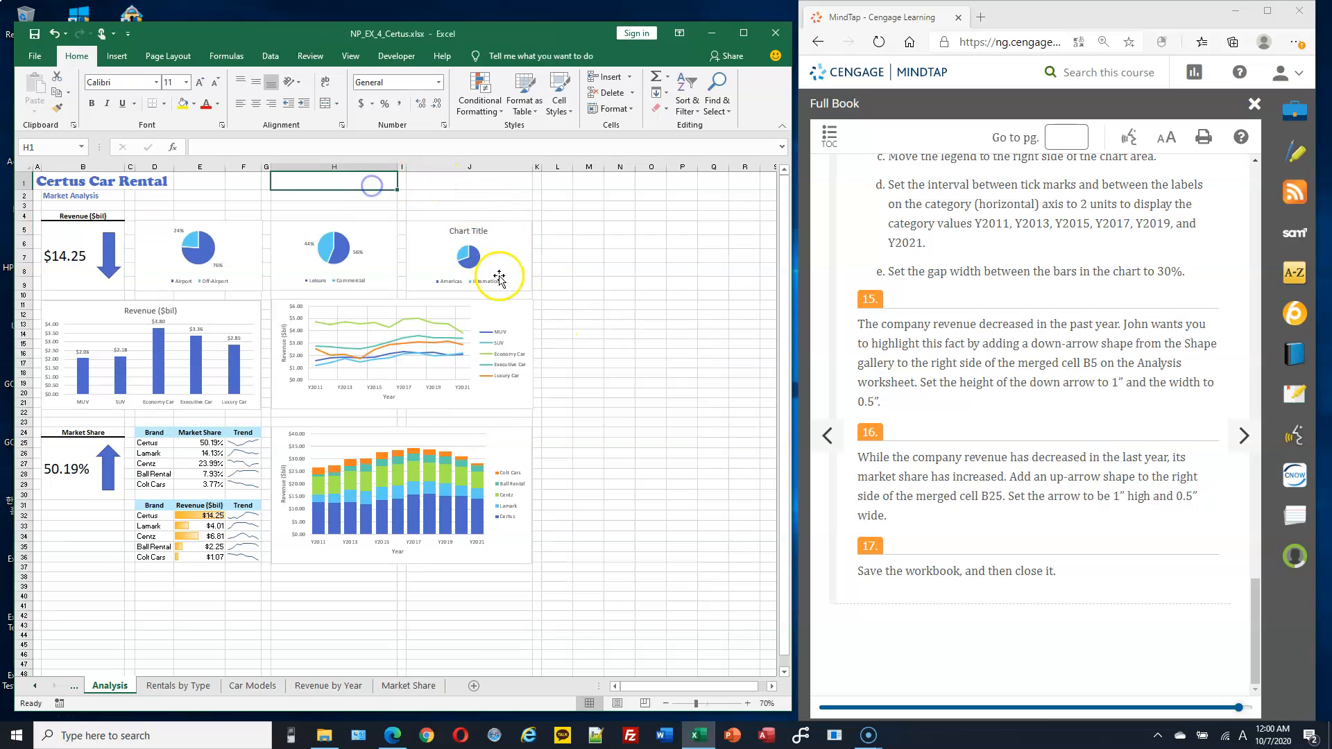
scroll(512, 336, up, 1)
scroll(511, 336, up, 1)
scroll(513, 336, down, 2)
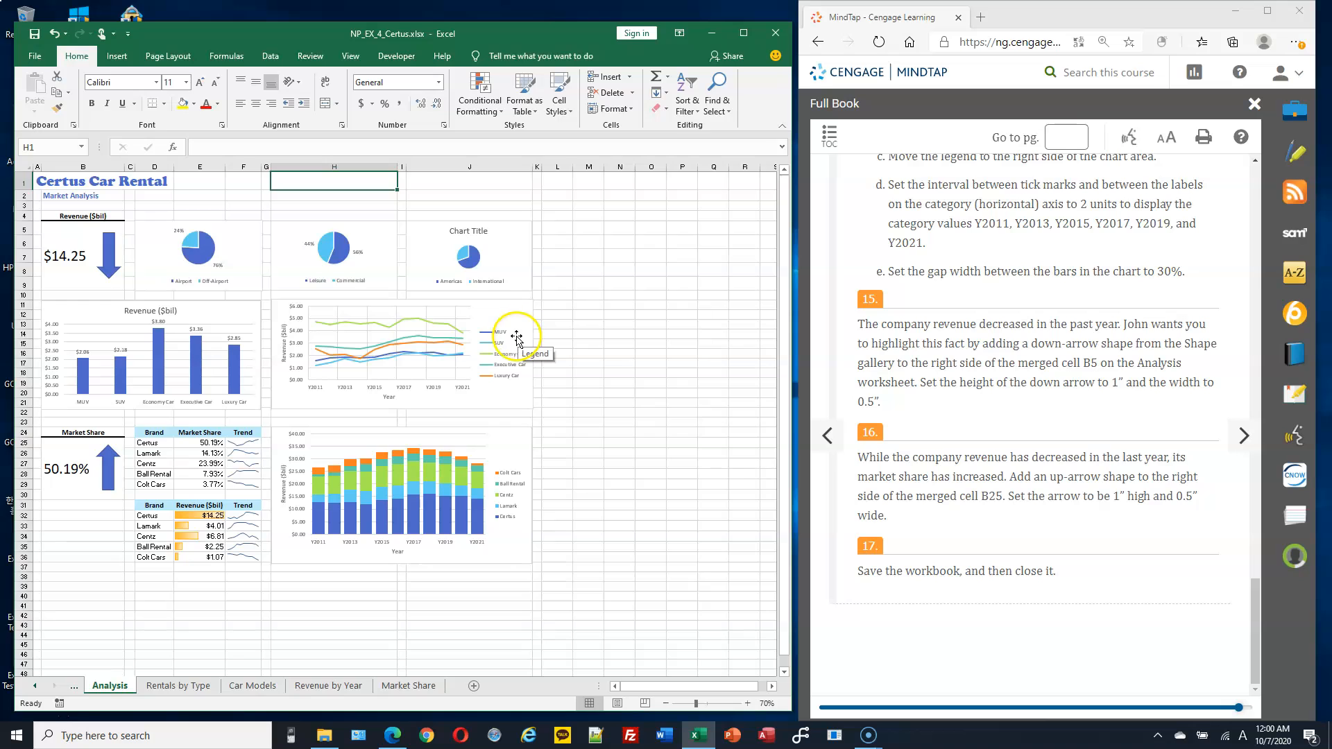